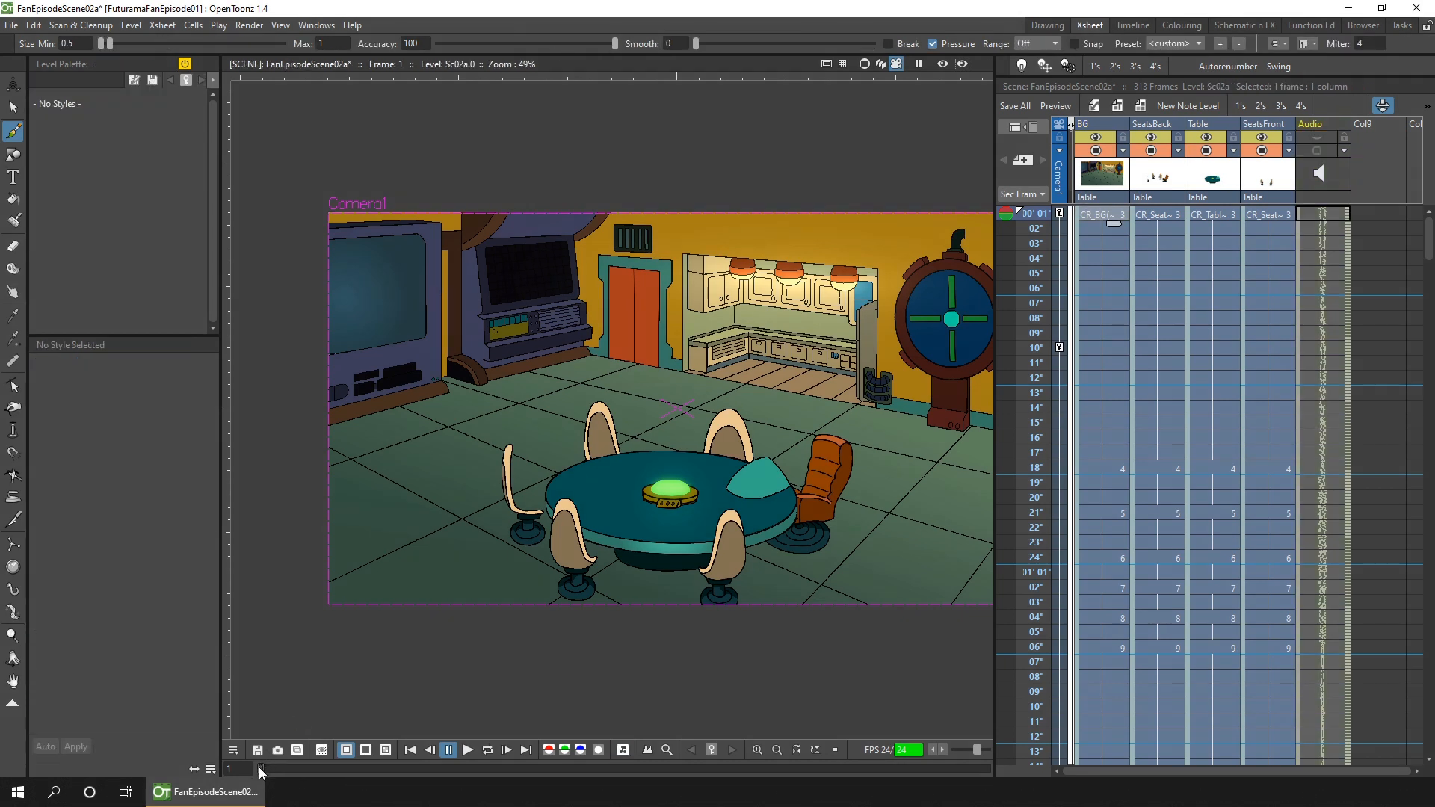
Step: Scrub through the scene to frame 300 and return to the first frame
drag(277, 770, 958, 730)
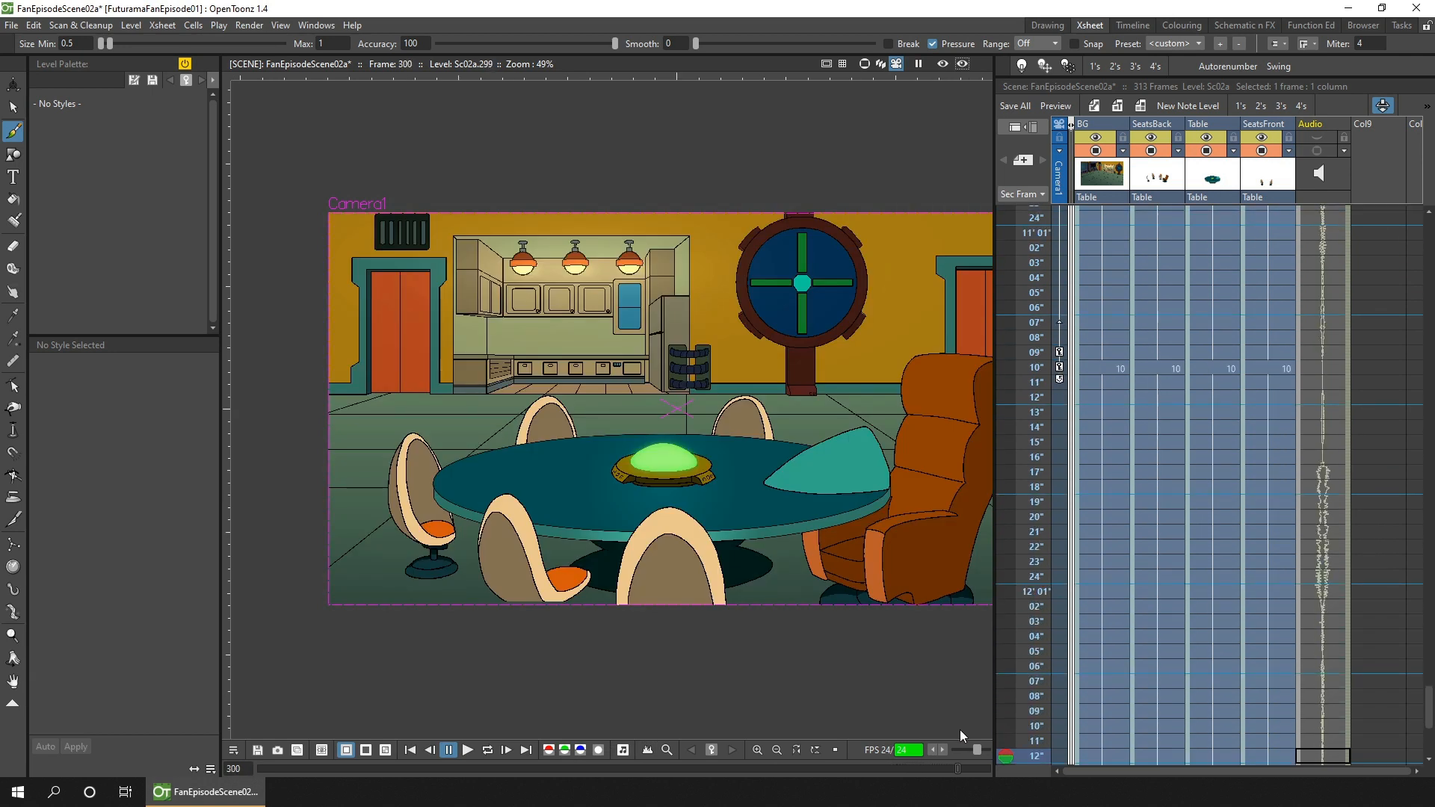
click(280, 768)
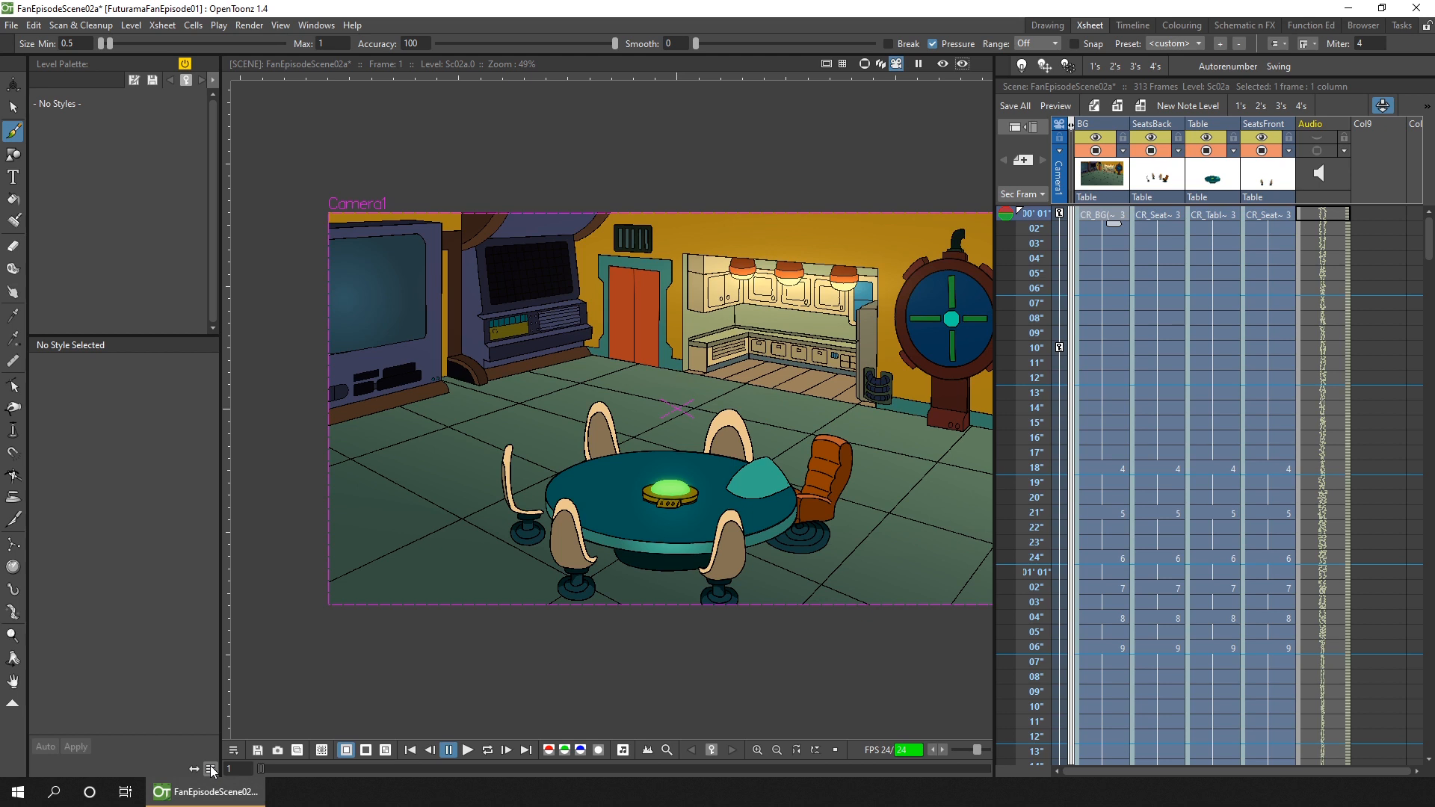
key(a)
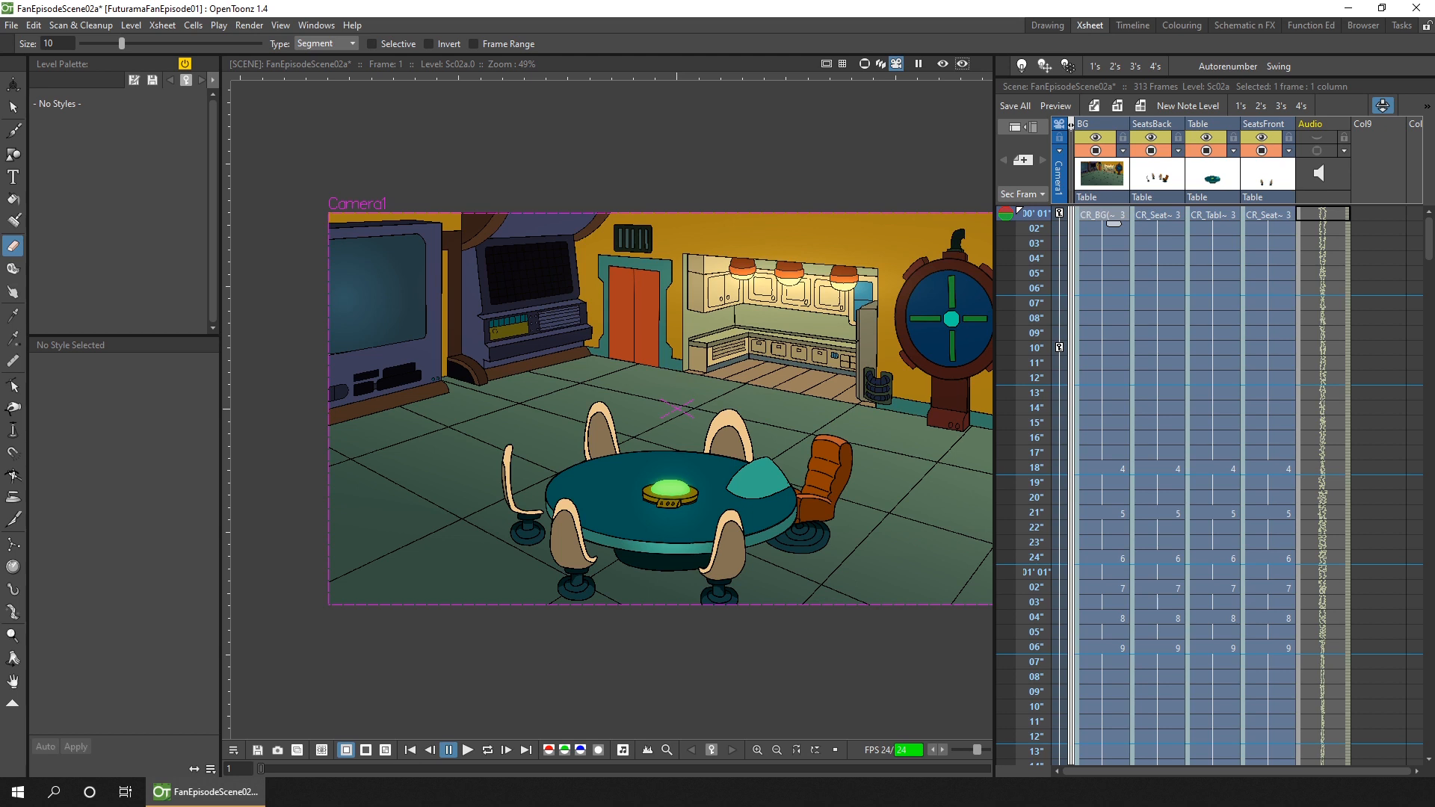
Step: Load Professor.tnz from the FuturamaCharacters scenes as a sub-xsheet in empty Col9 at frame 1, using its original location and original camera settings
click(1376, 213)
click(10, 27)
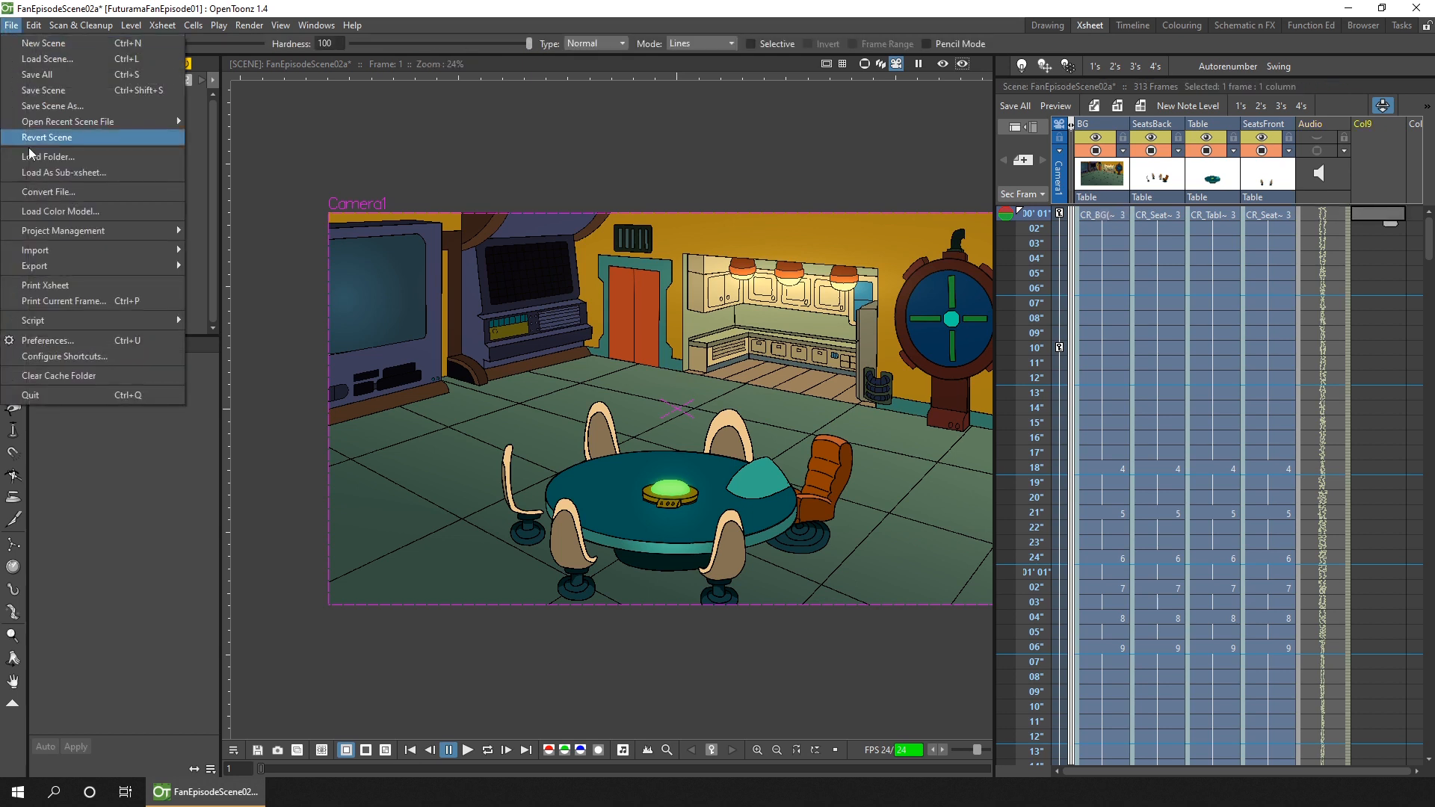
click(91, 173)
click(454, 311)
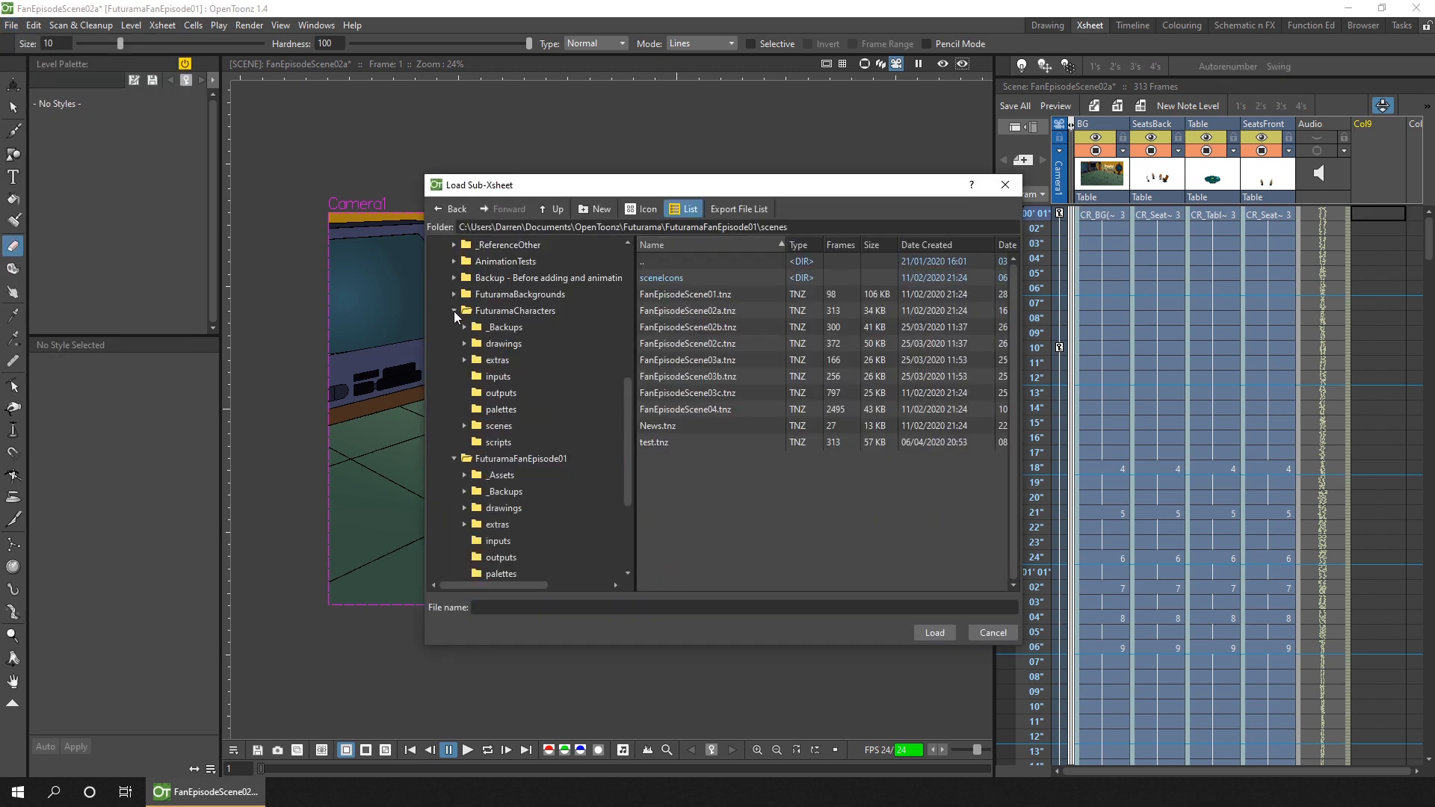
click(490, 424)
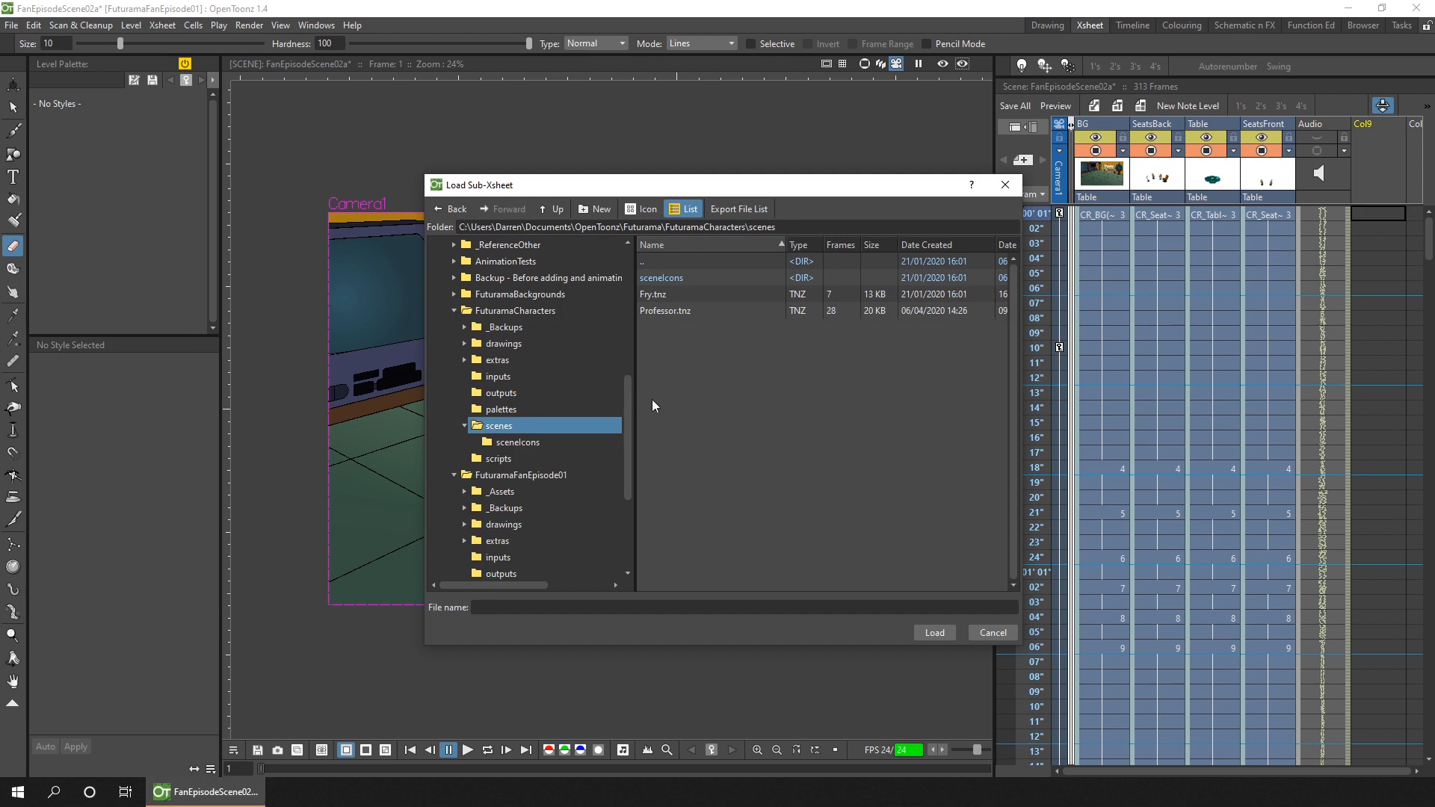
click(677, 310)
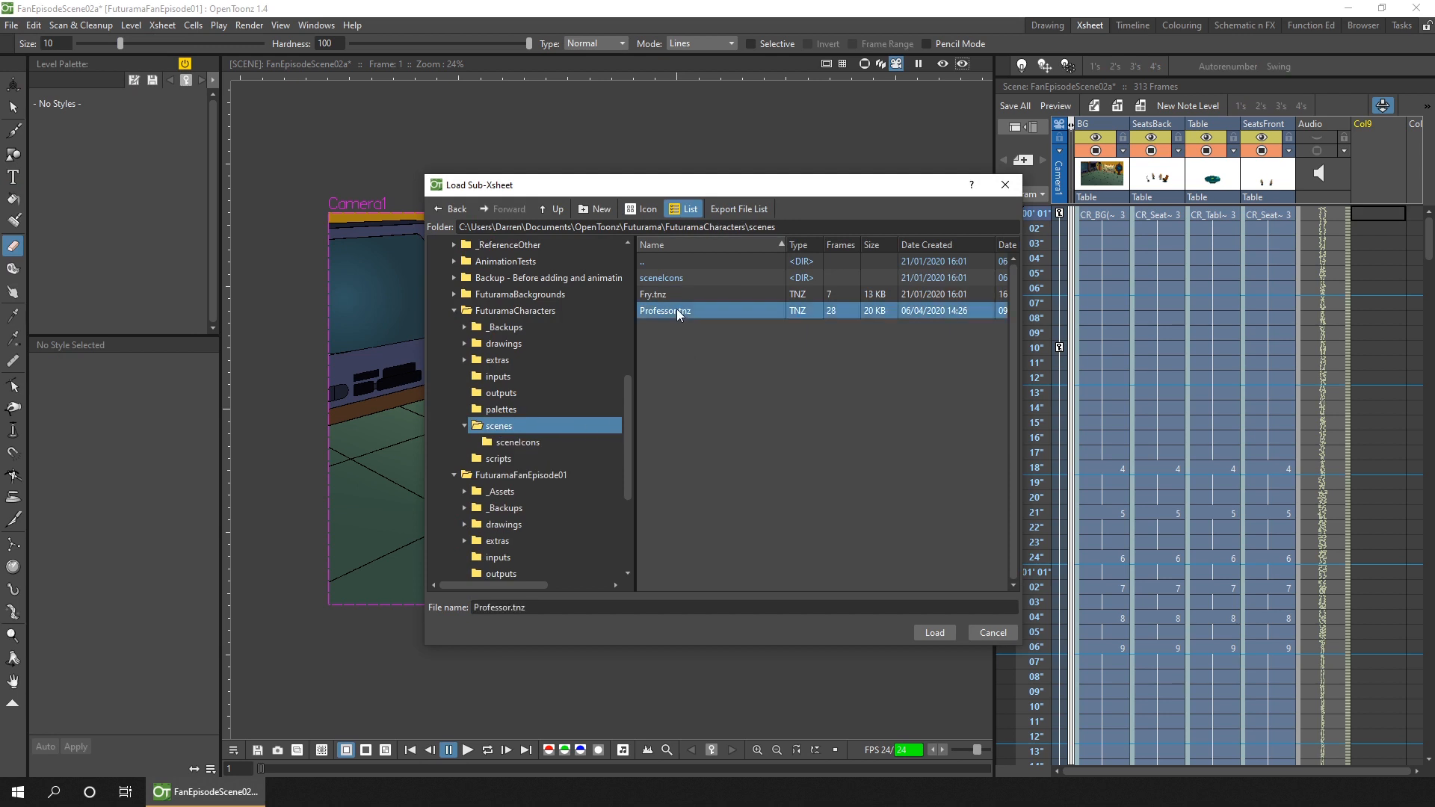
click(938, 634)
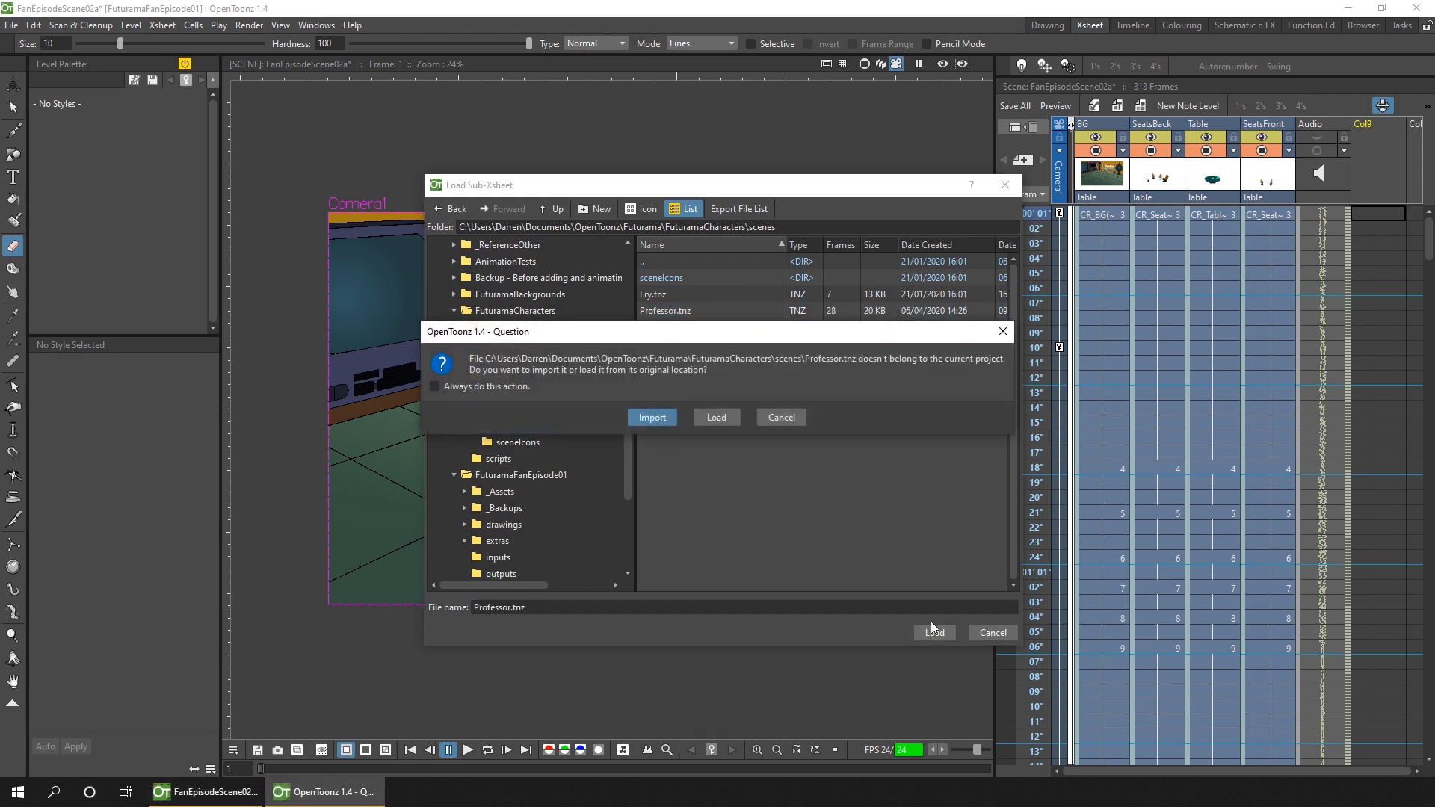
click(716, 418)
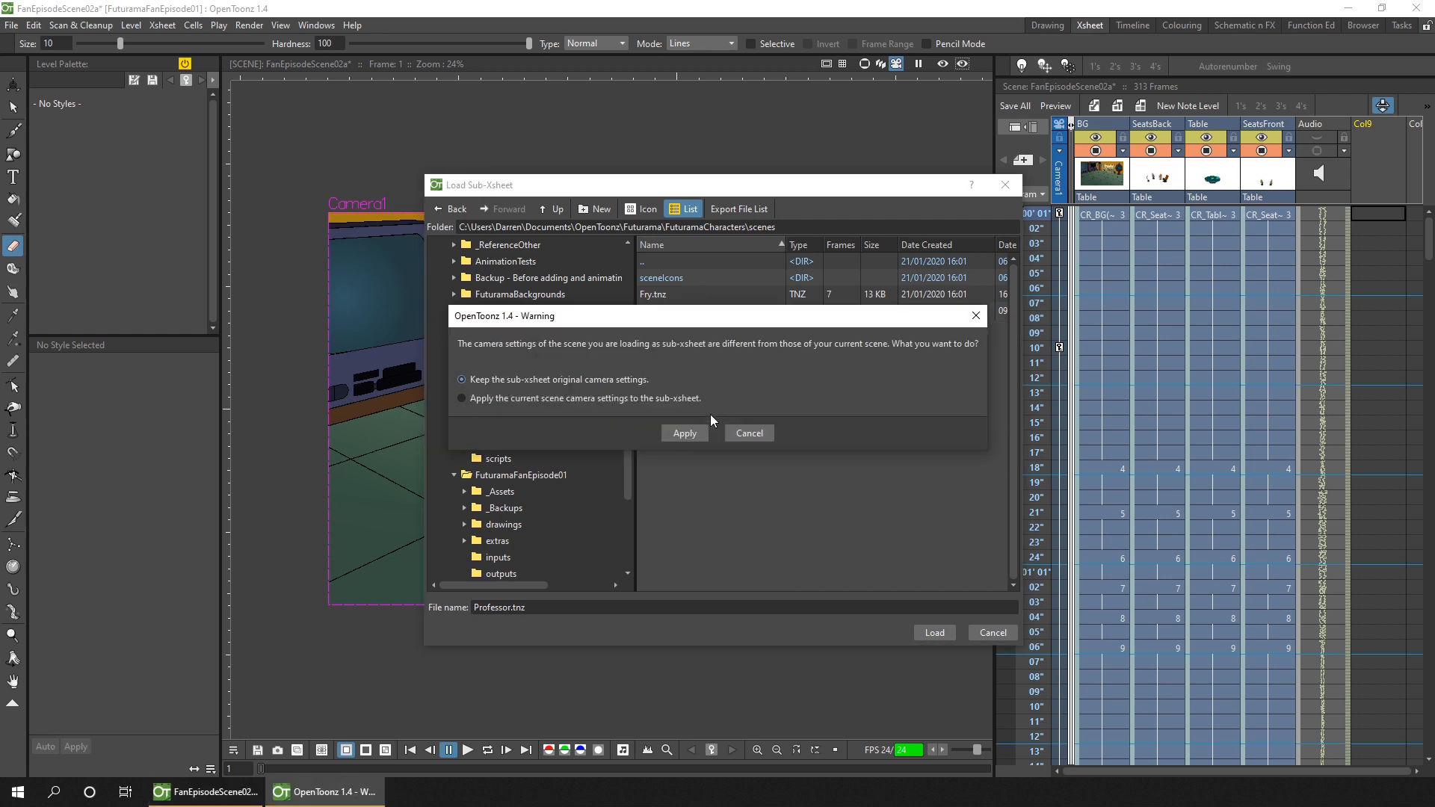
click(685, 434)
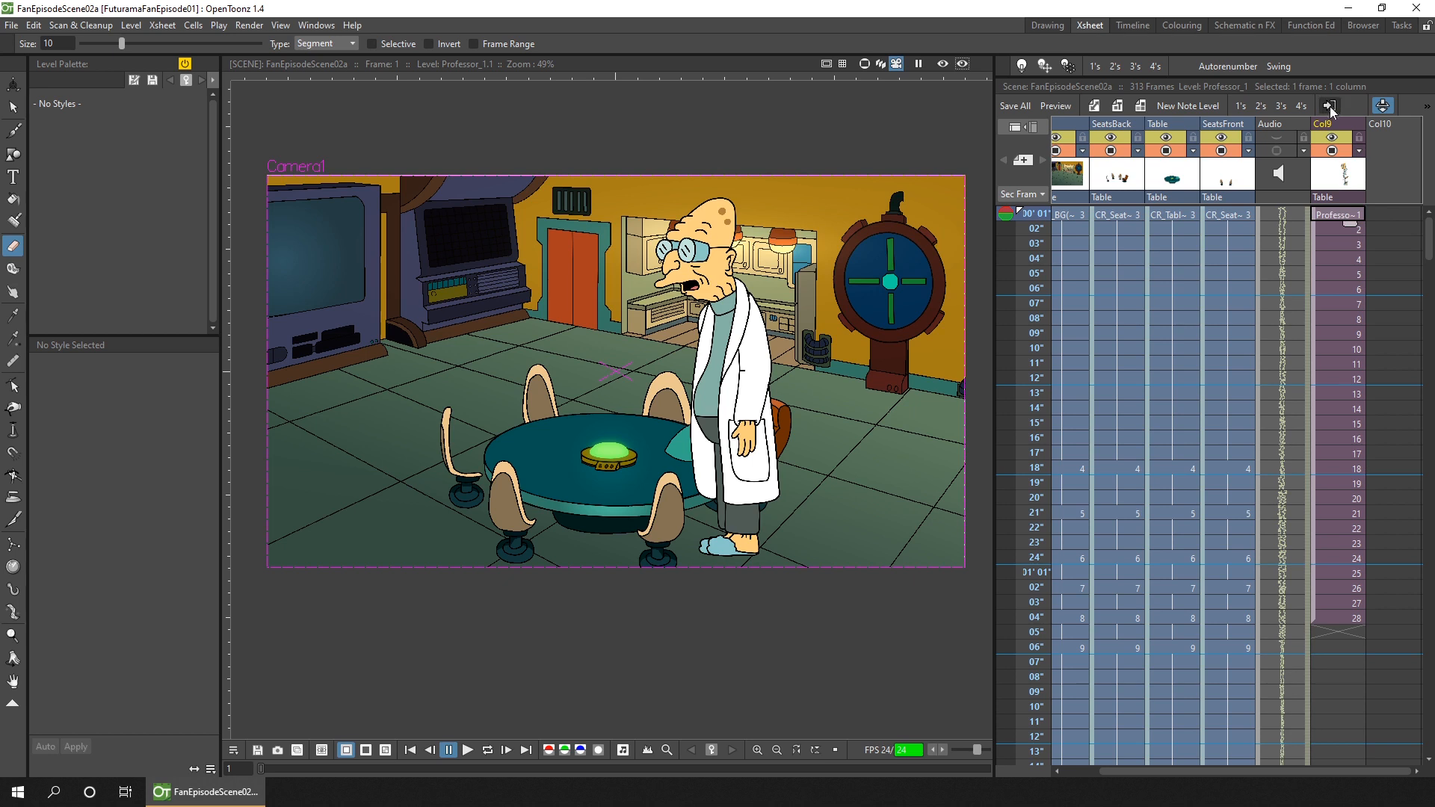
Step: Open the Professor sub-xsheet and import Sc02a.wav from the _Assets folder into empty Col5 at frame 1, keeping the existing file
click(1329, 106)
click(1303, 212)
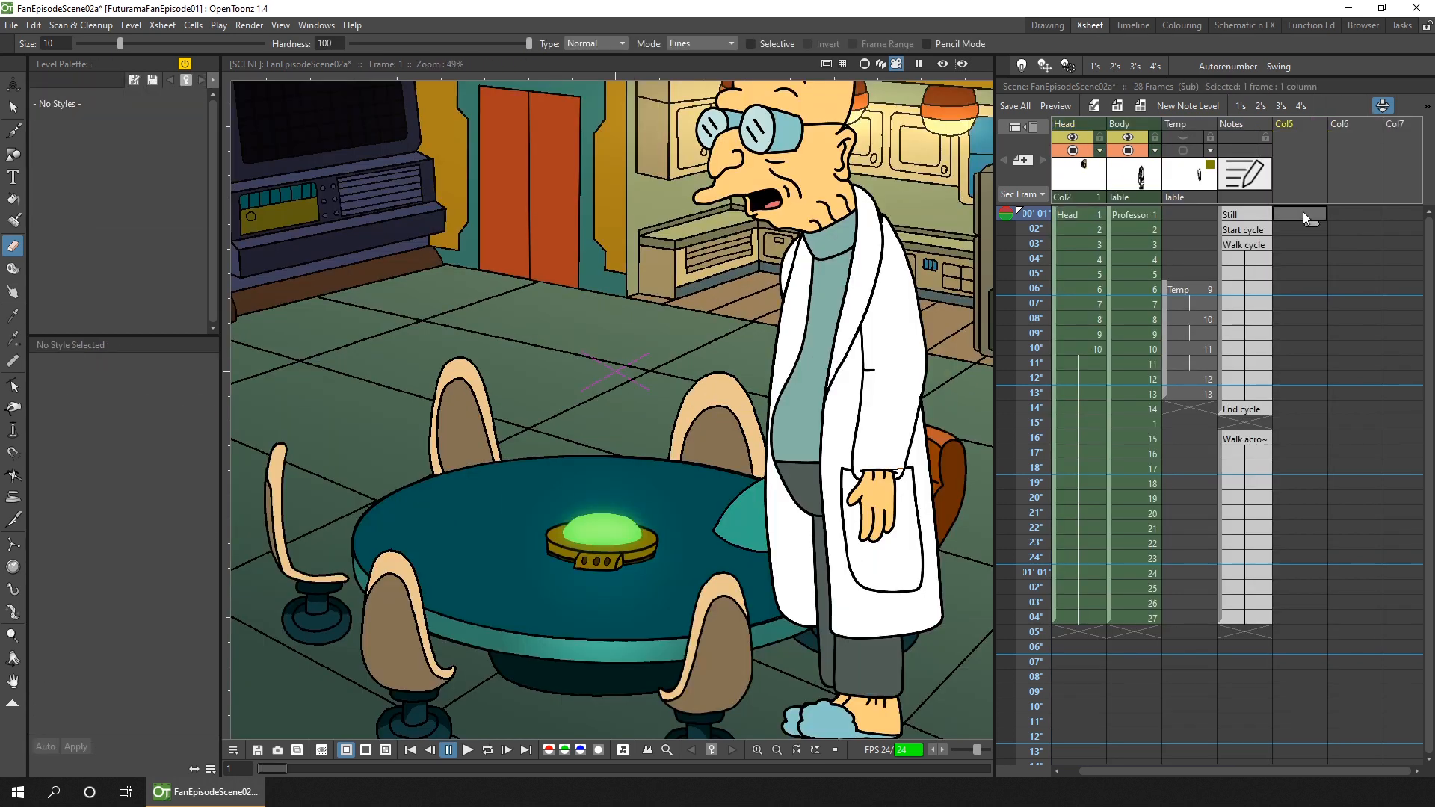
drag(0, 225, 432, 147)
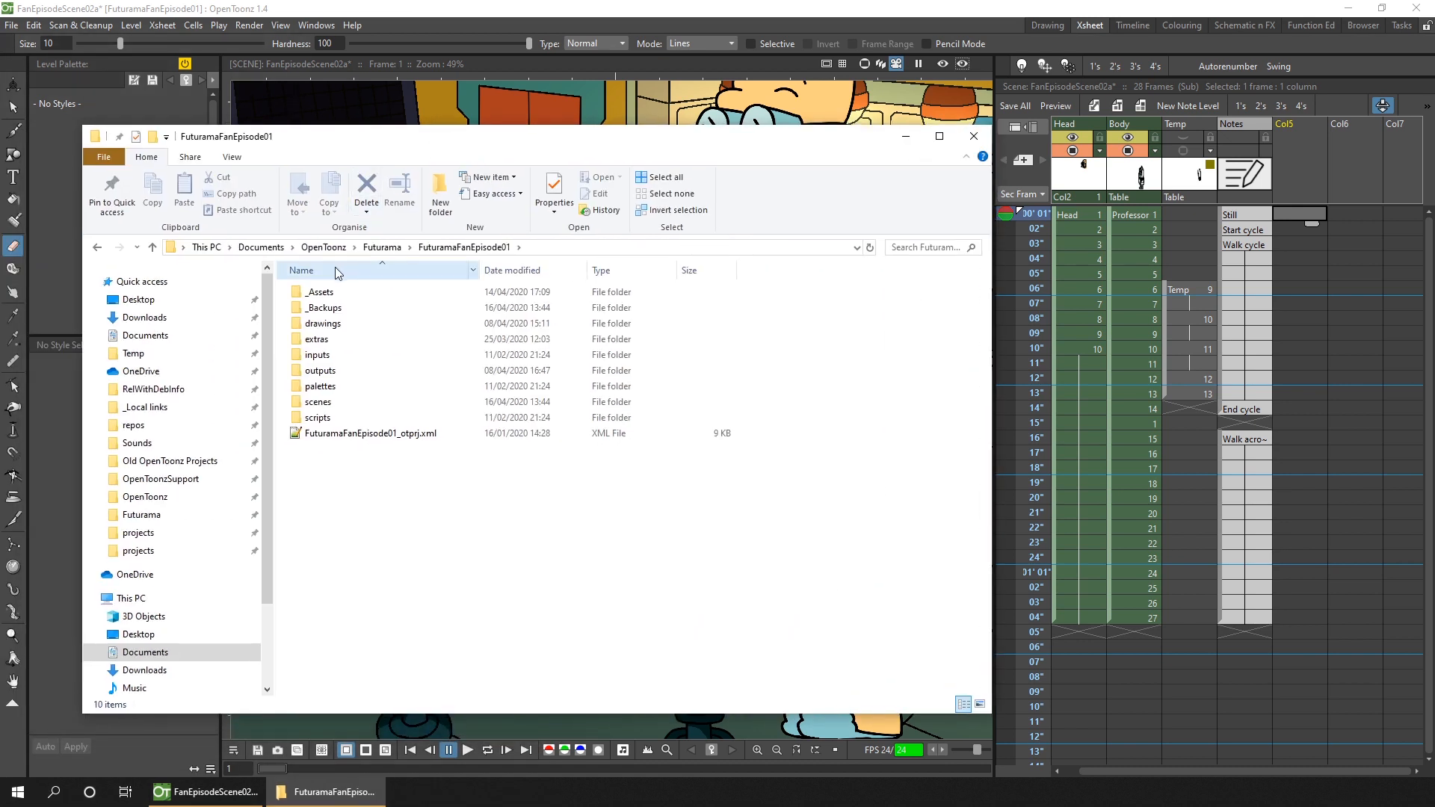
double_click(320, 294)
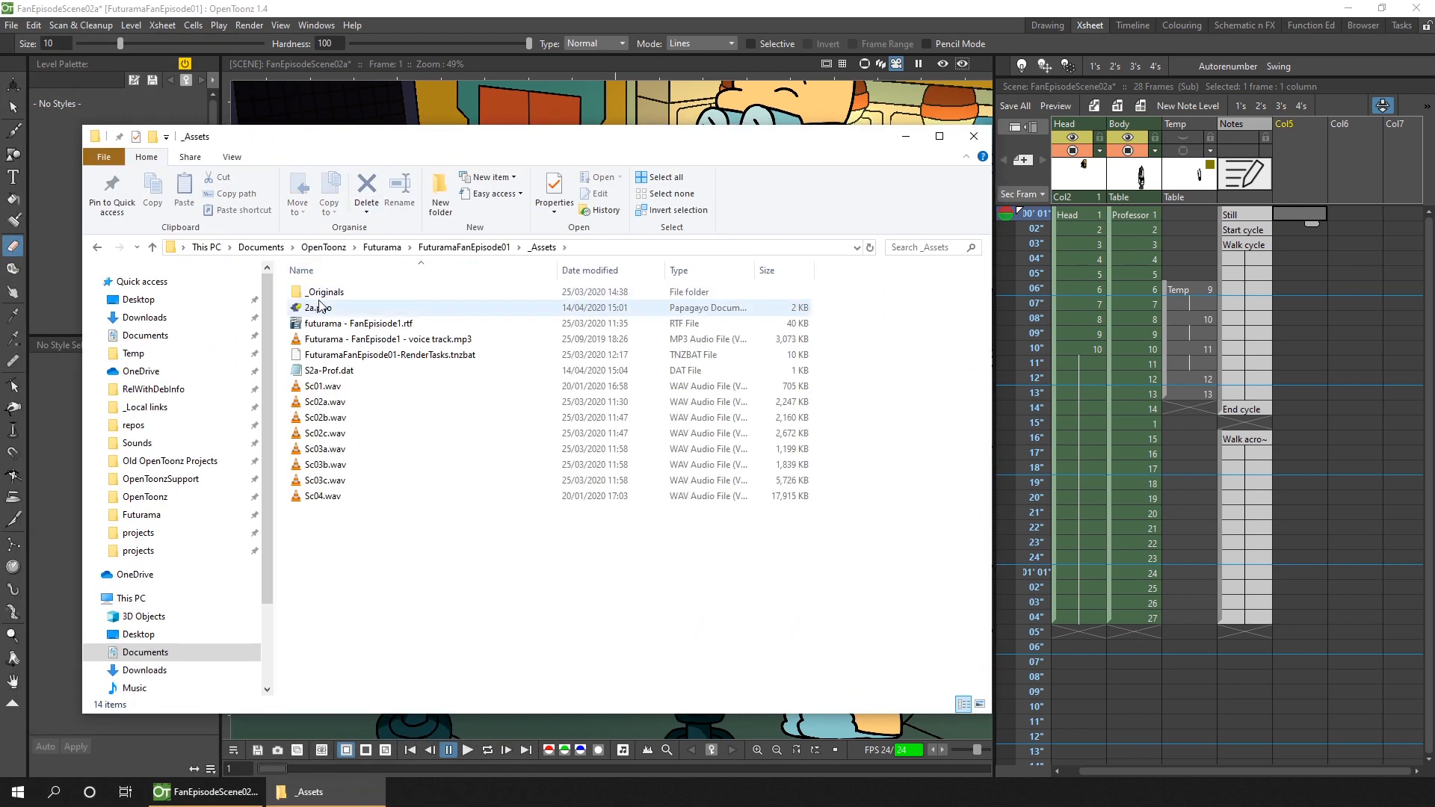
click(335, 404)
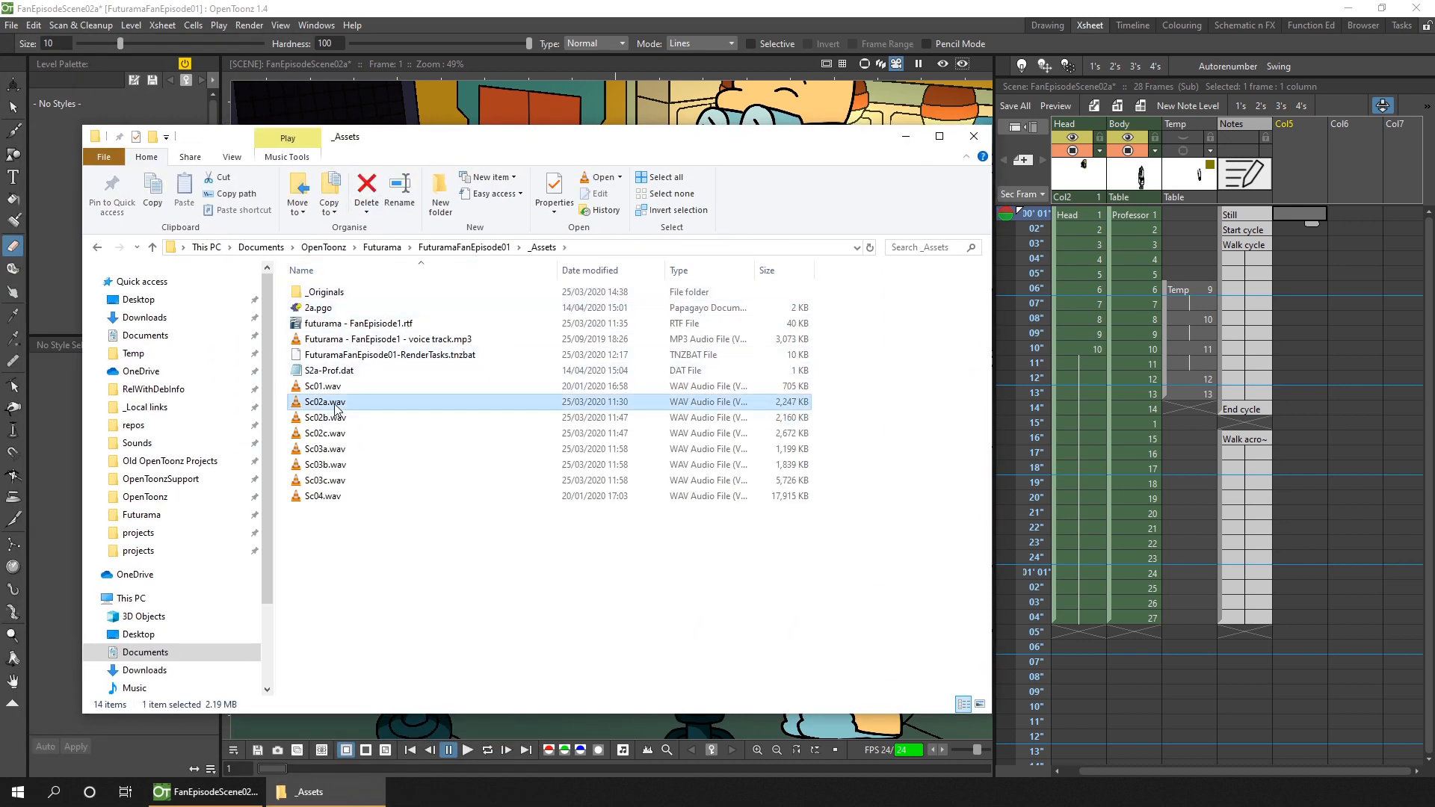
drag(335, 408, 663, 114)
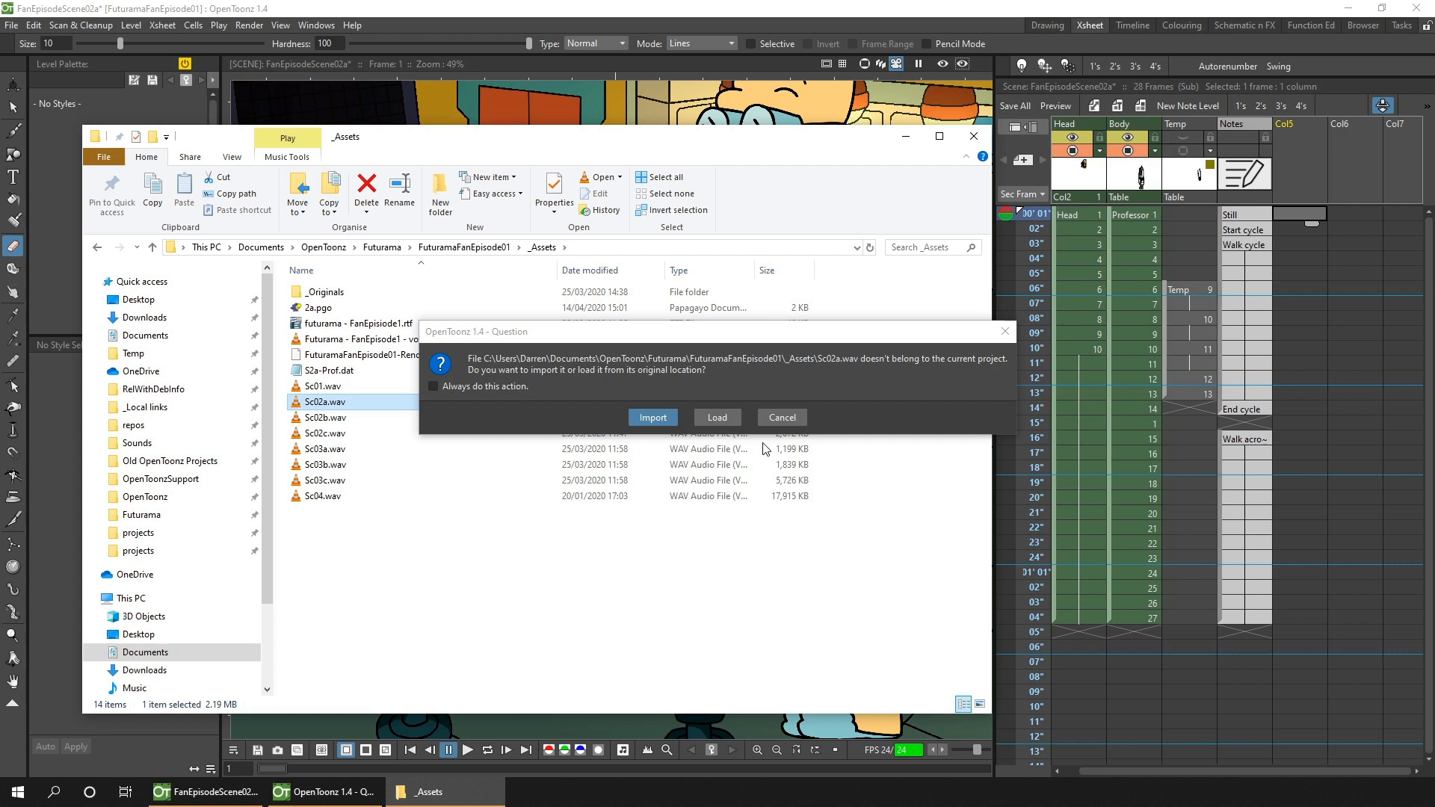
click(653, 418)
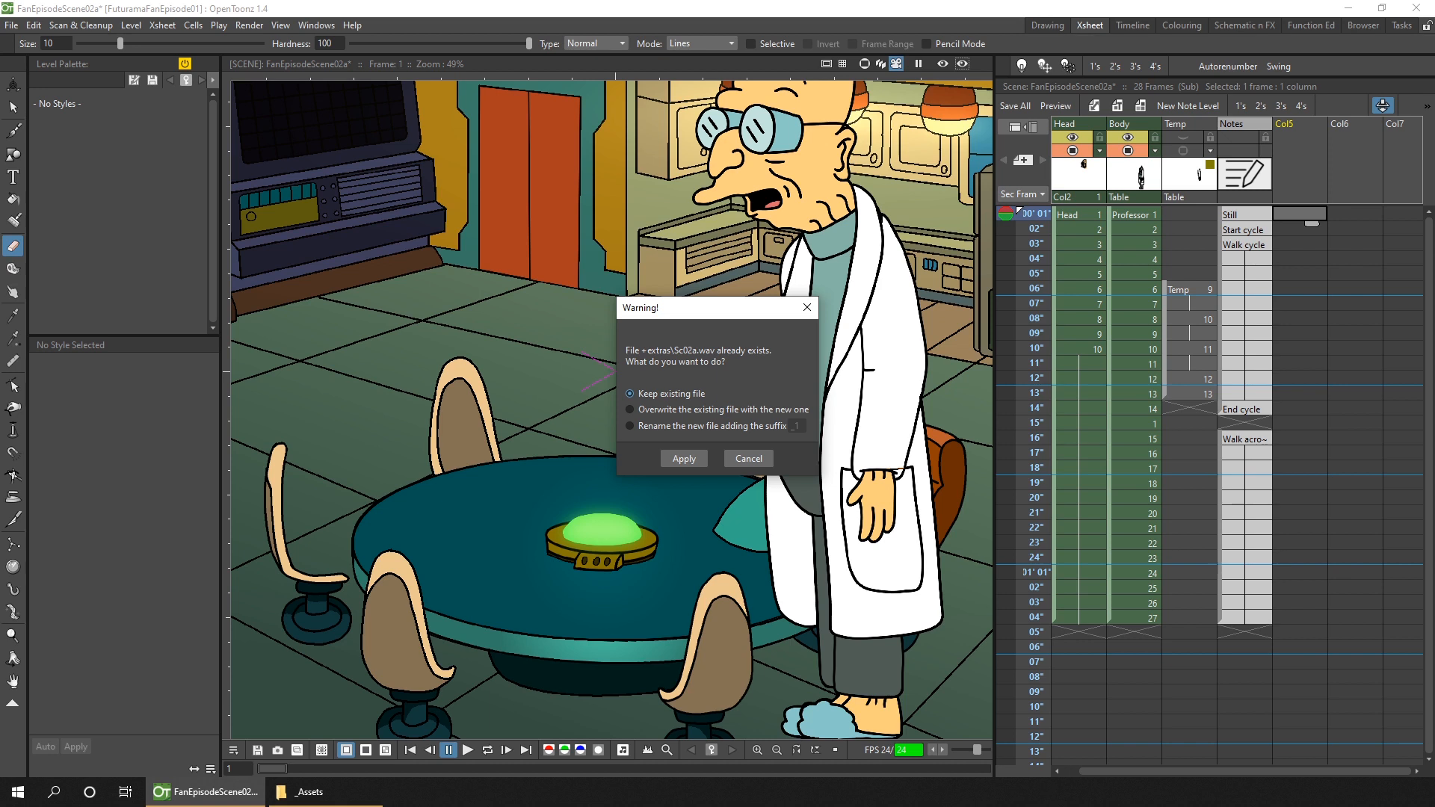
click(684, 409)
click(673, 426)
click(675, 391)
click(674, 456)
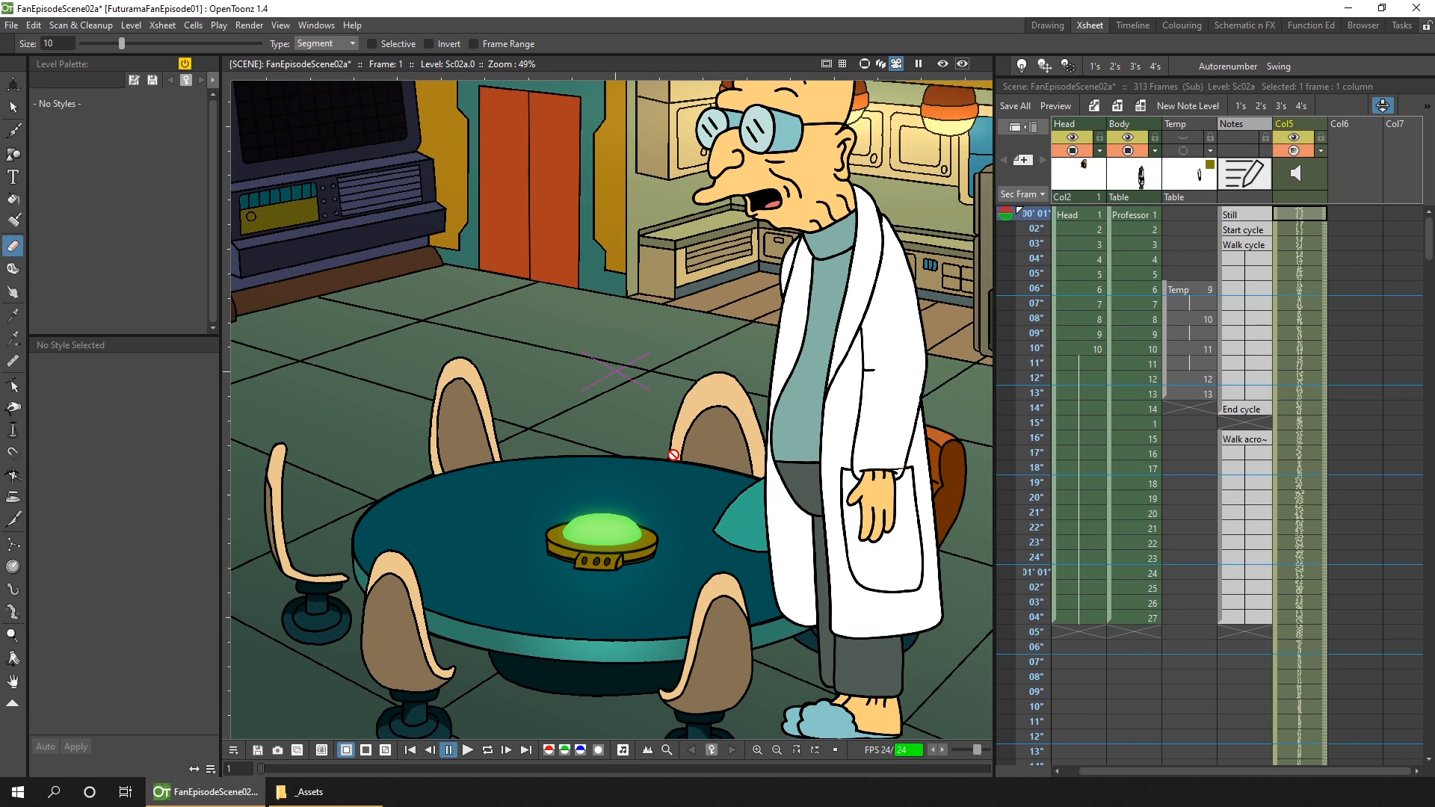
Step: Turn off Edit In Place and scrub through the Body column's drawings to frame 26, returning to frame 1
scroll(673, 453, down, 3)
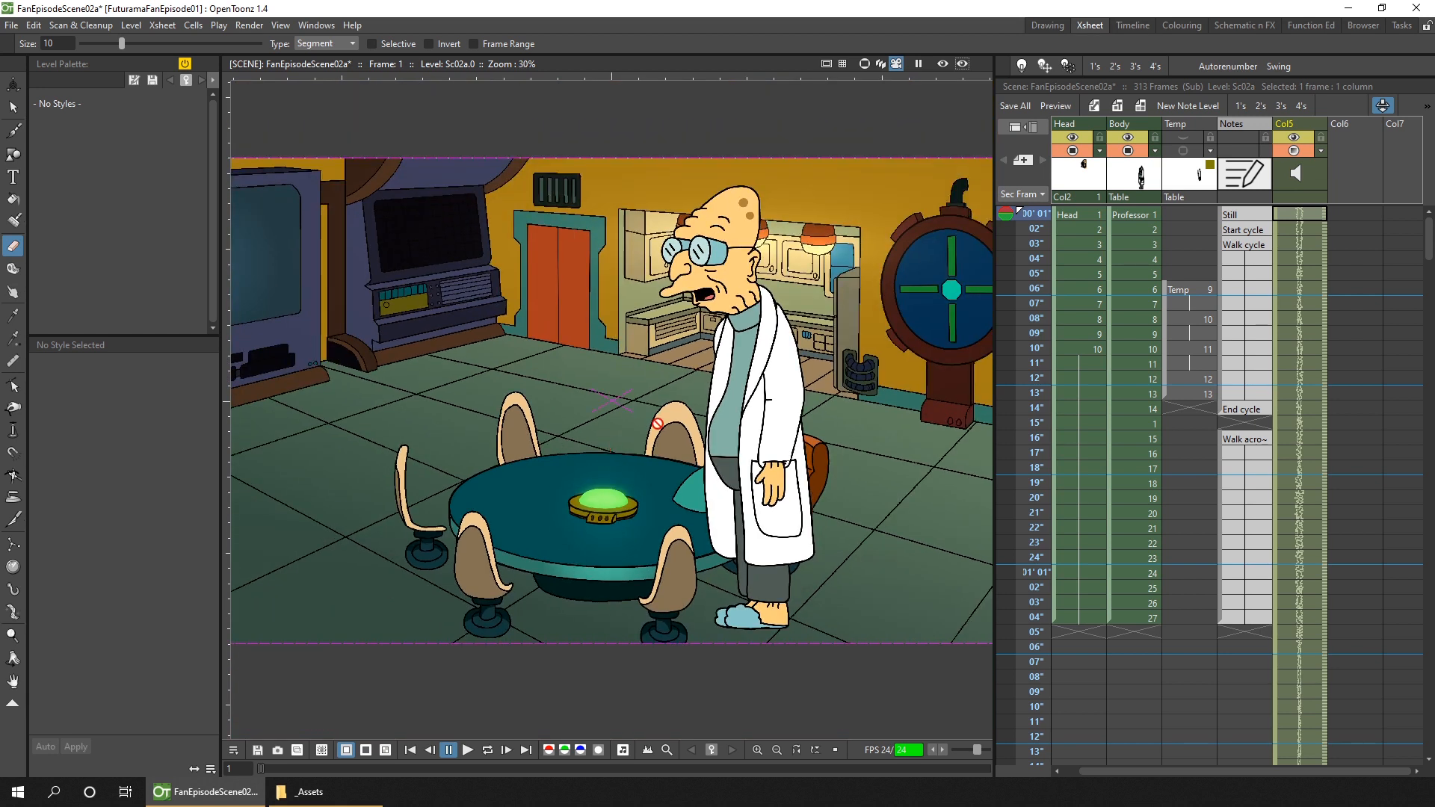
click(1381, 108)
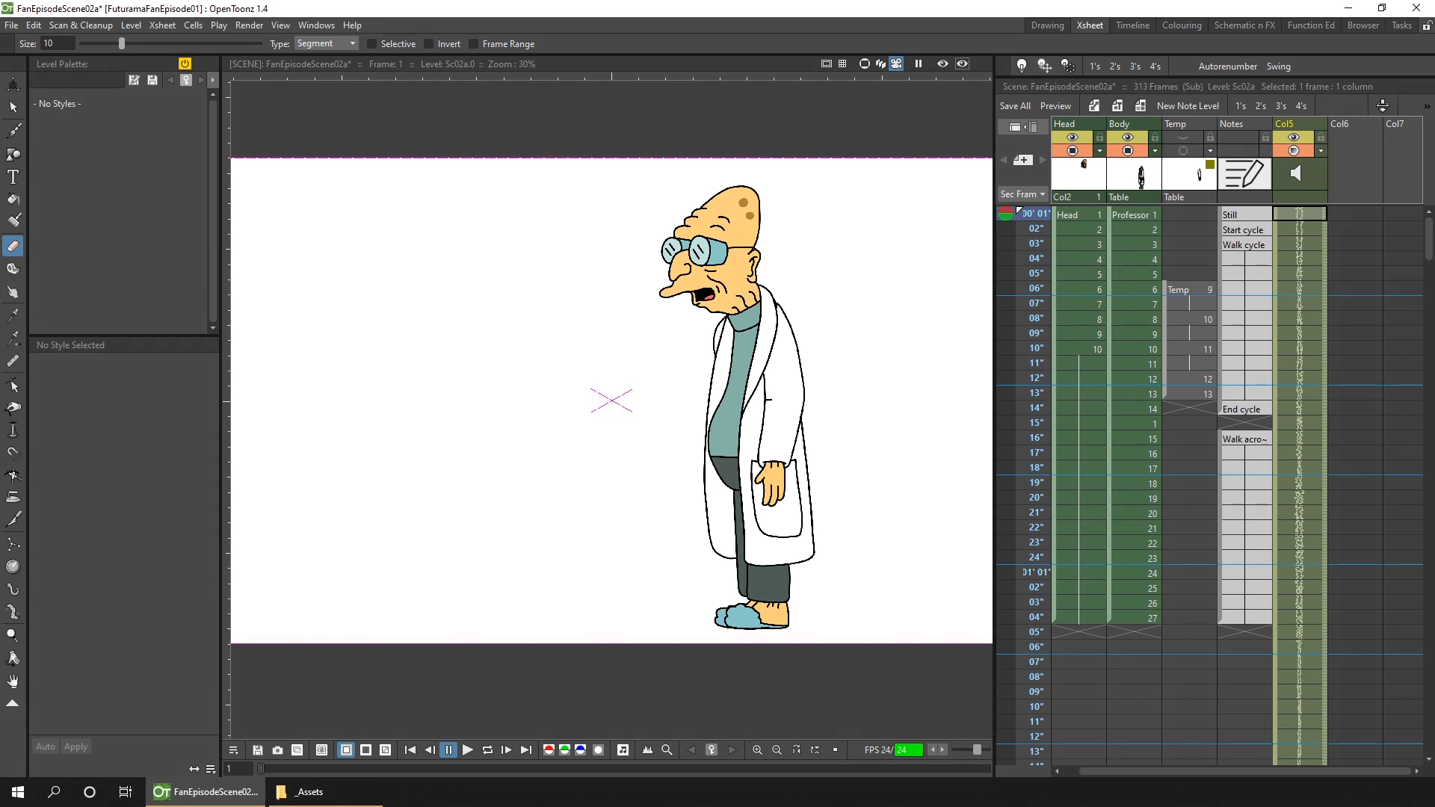
mouse_move(1038, 213)
mouse_down()
mouse_move(1039, 349)
mouse_move(1044, 194)
mouse_up()
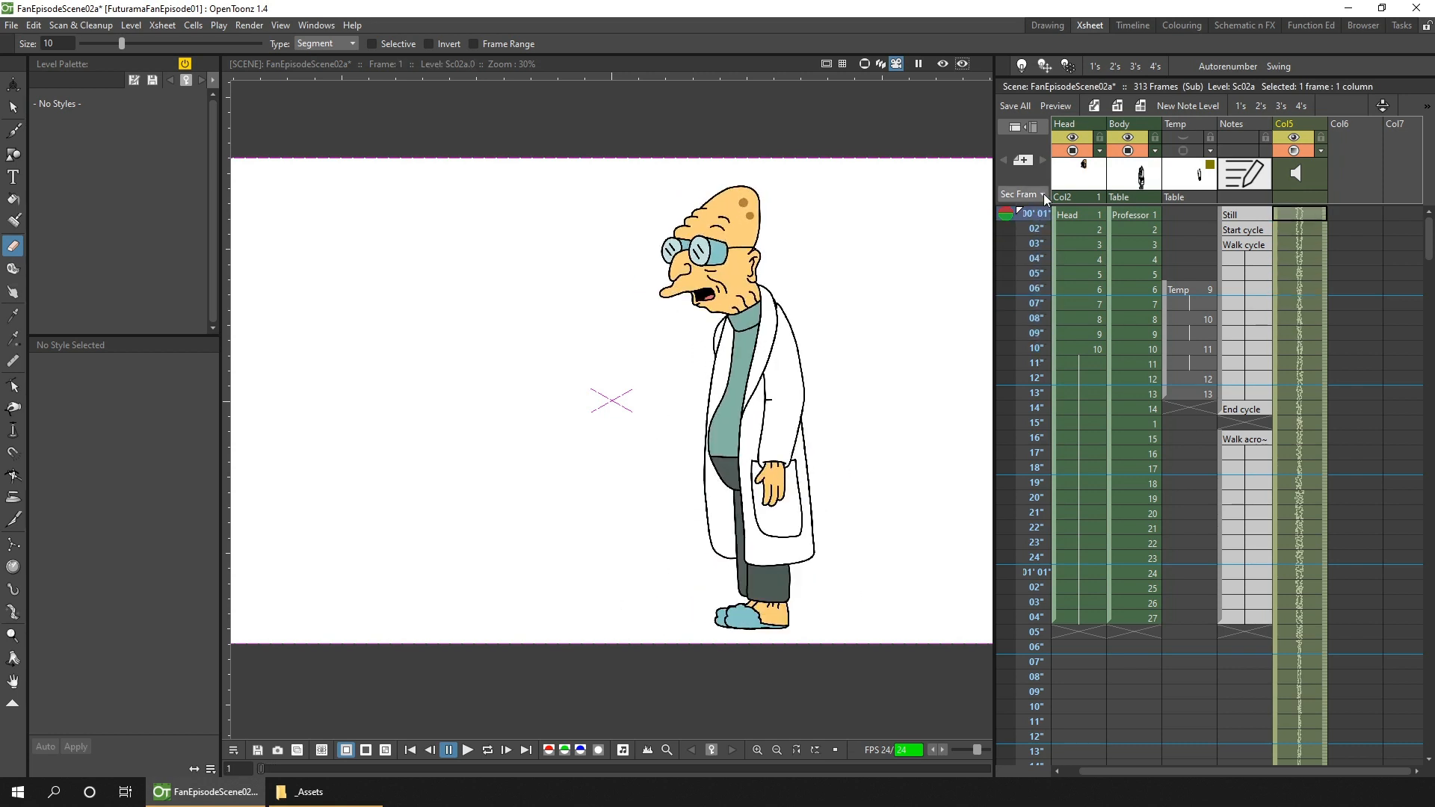
click(1142, 213)
mouse_move(1014, 218)
mouse_down()
mouse_move(1043, 456)
mouse_move(1033, 590)
mouse_up()
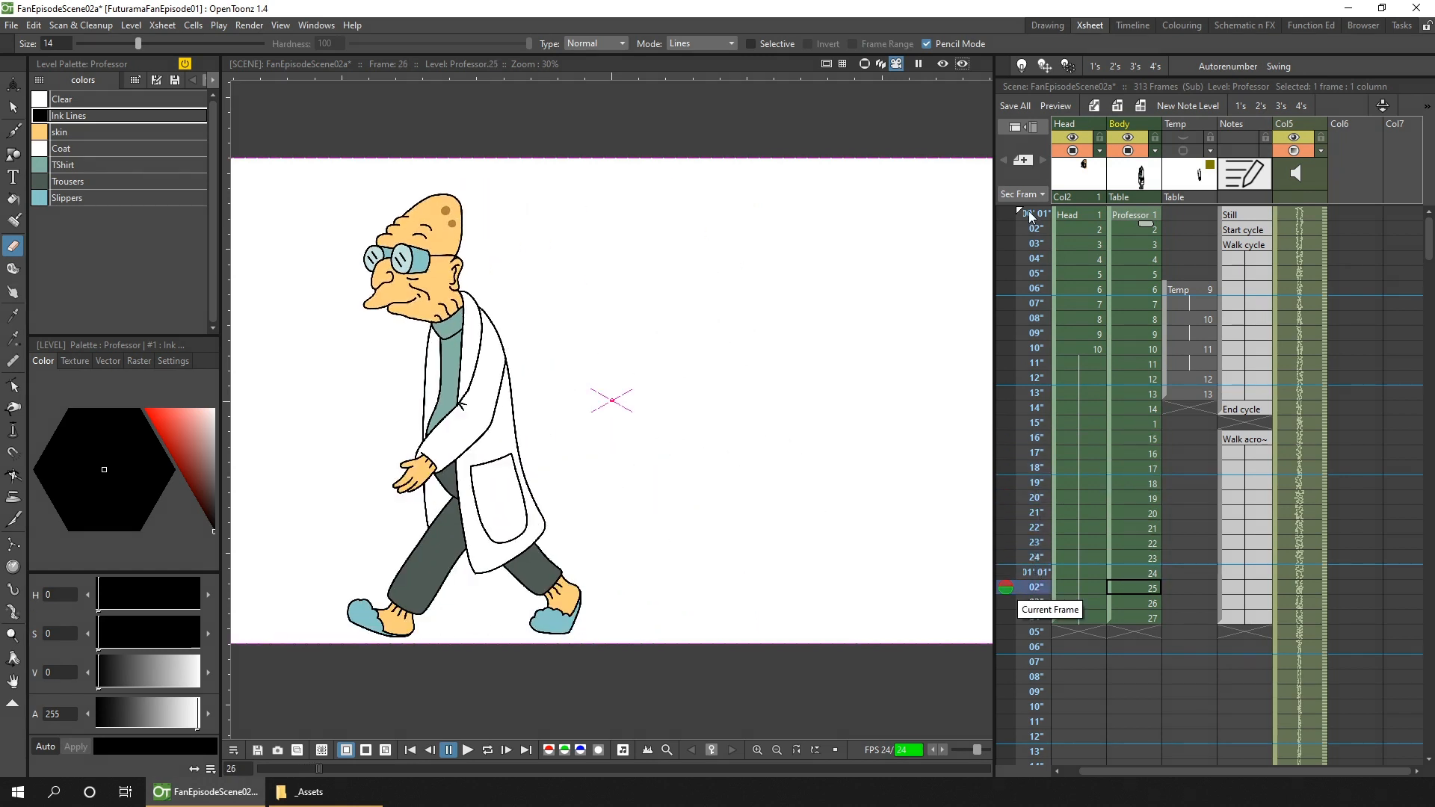
click(1030, 217)
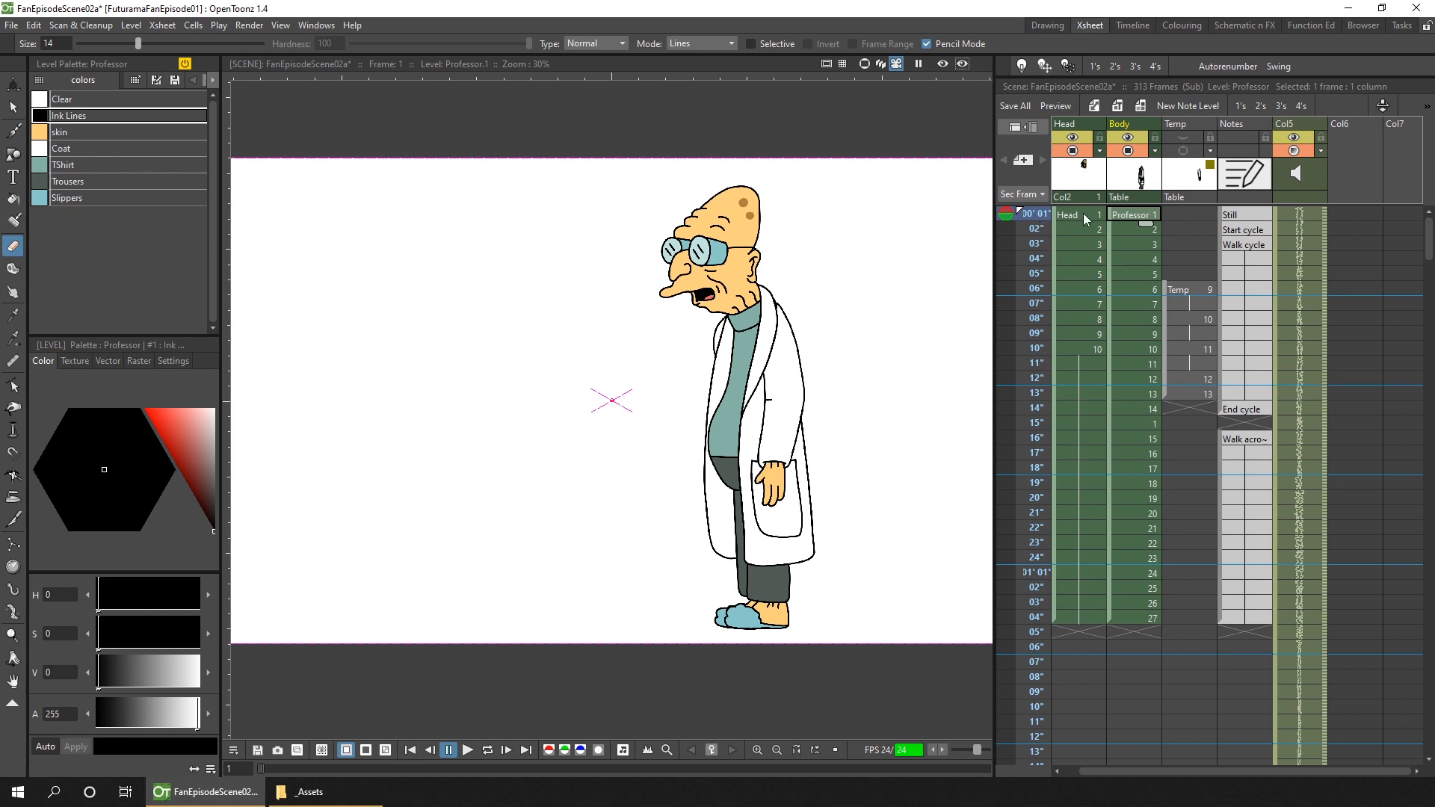
Step: Apply the lip sync data file S2a-Prof.dat from the _Assets folder to the Head column, inserting at frame 1 with the default mouth drawings
click(1071, 217)
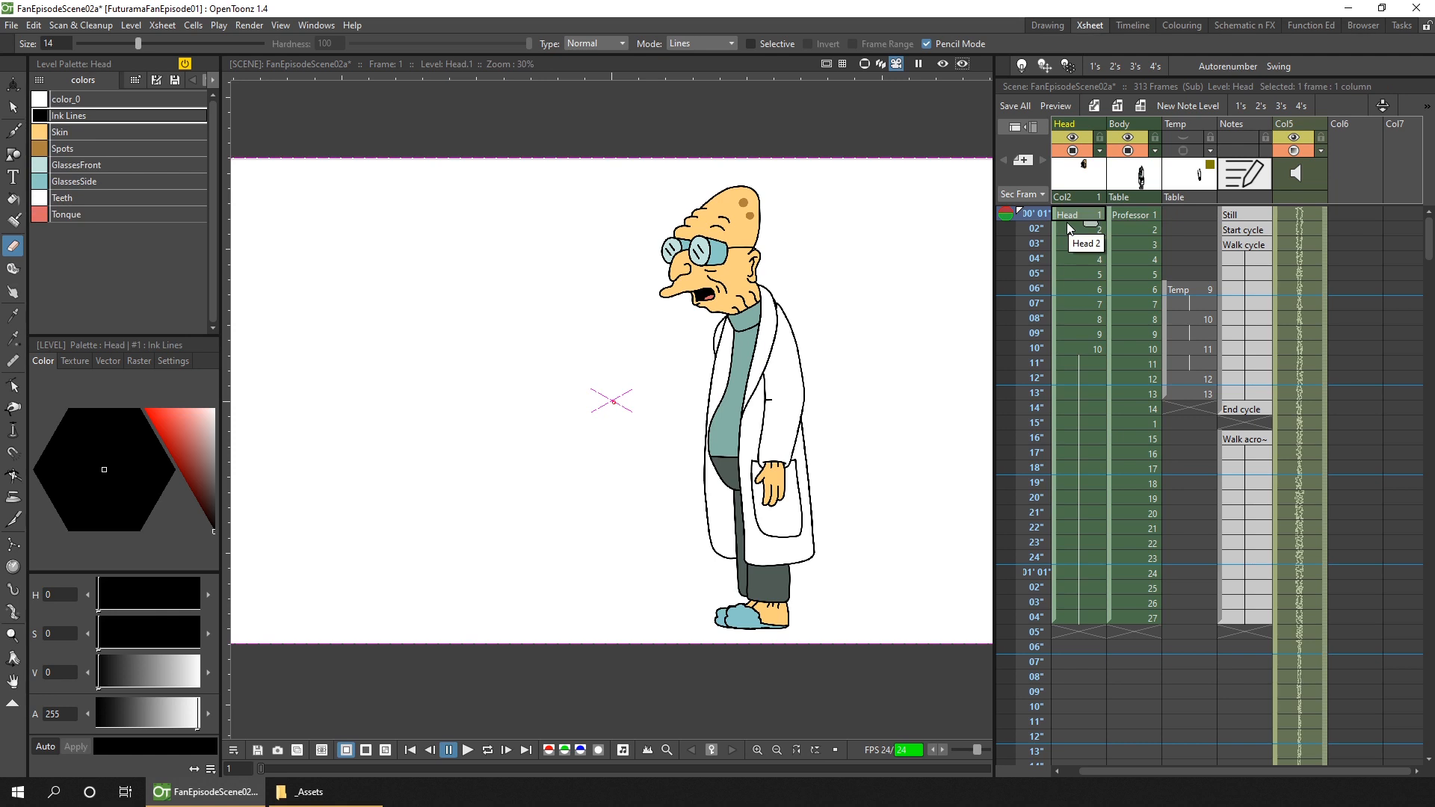
click(166, 26)
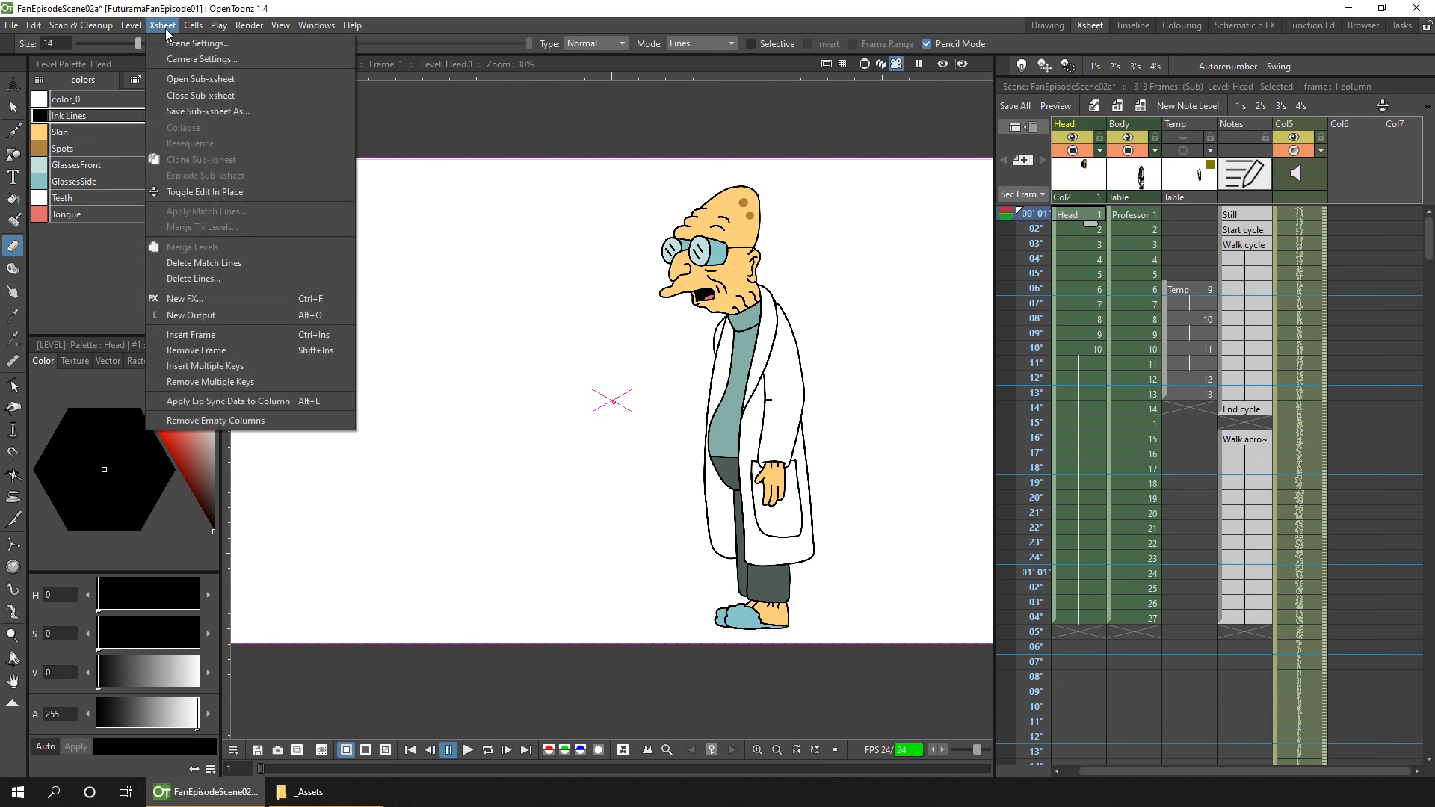
click(295, 400)
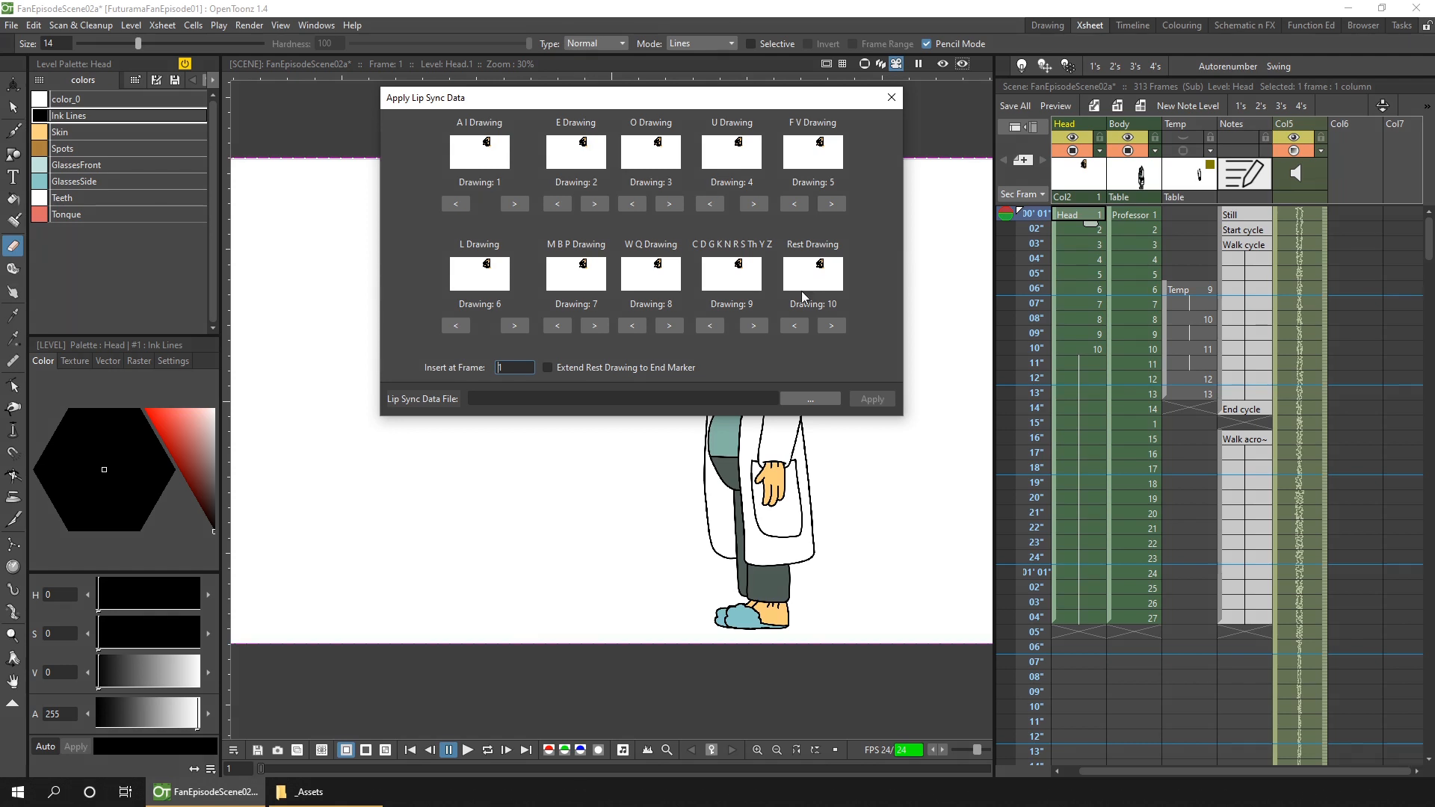
click(808, 397)
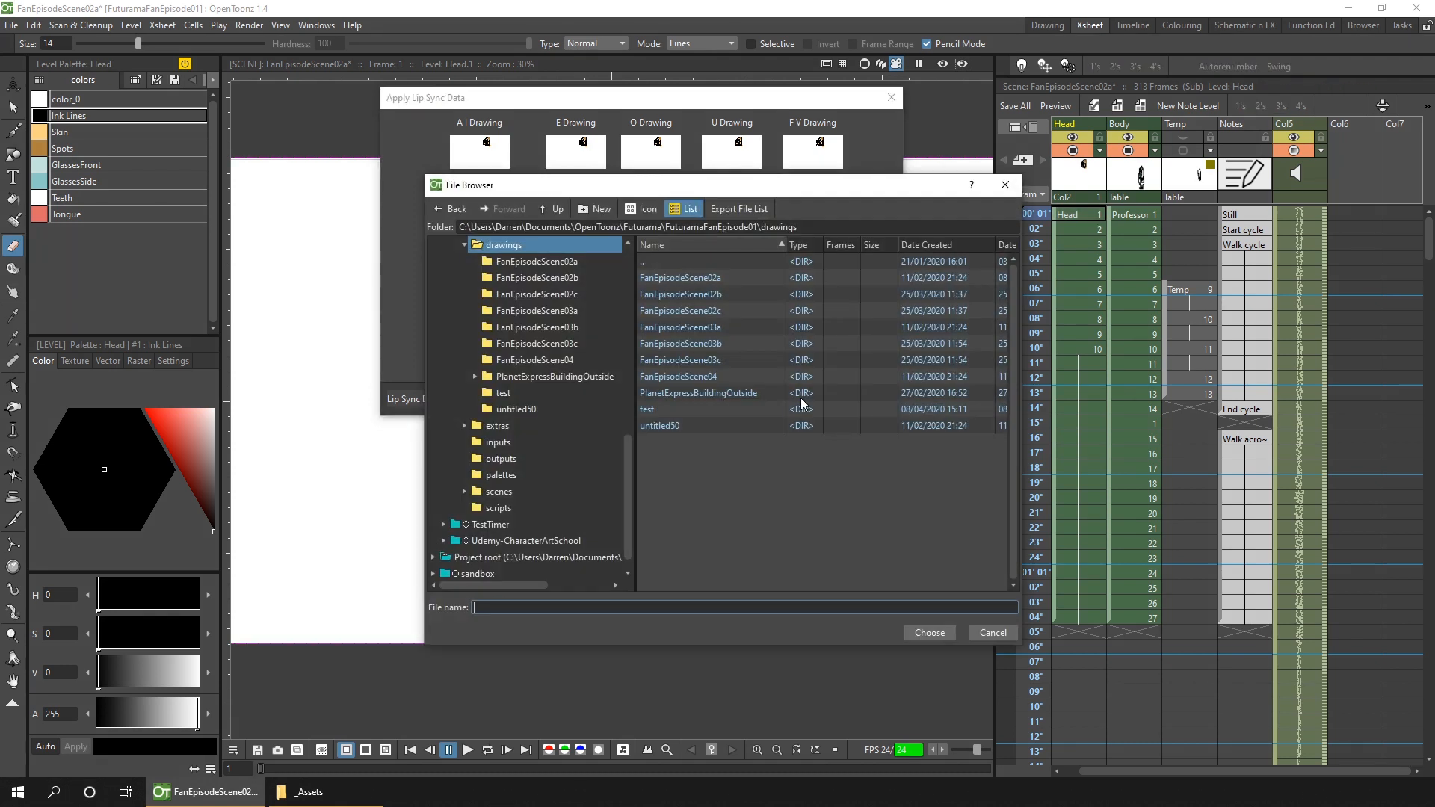
click(465, 246)
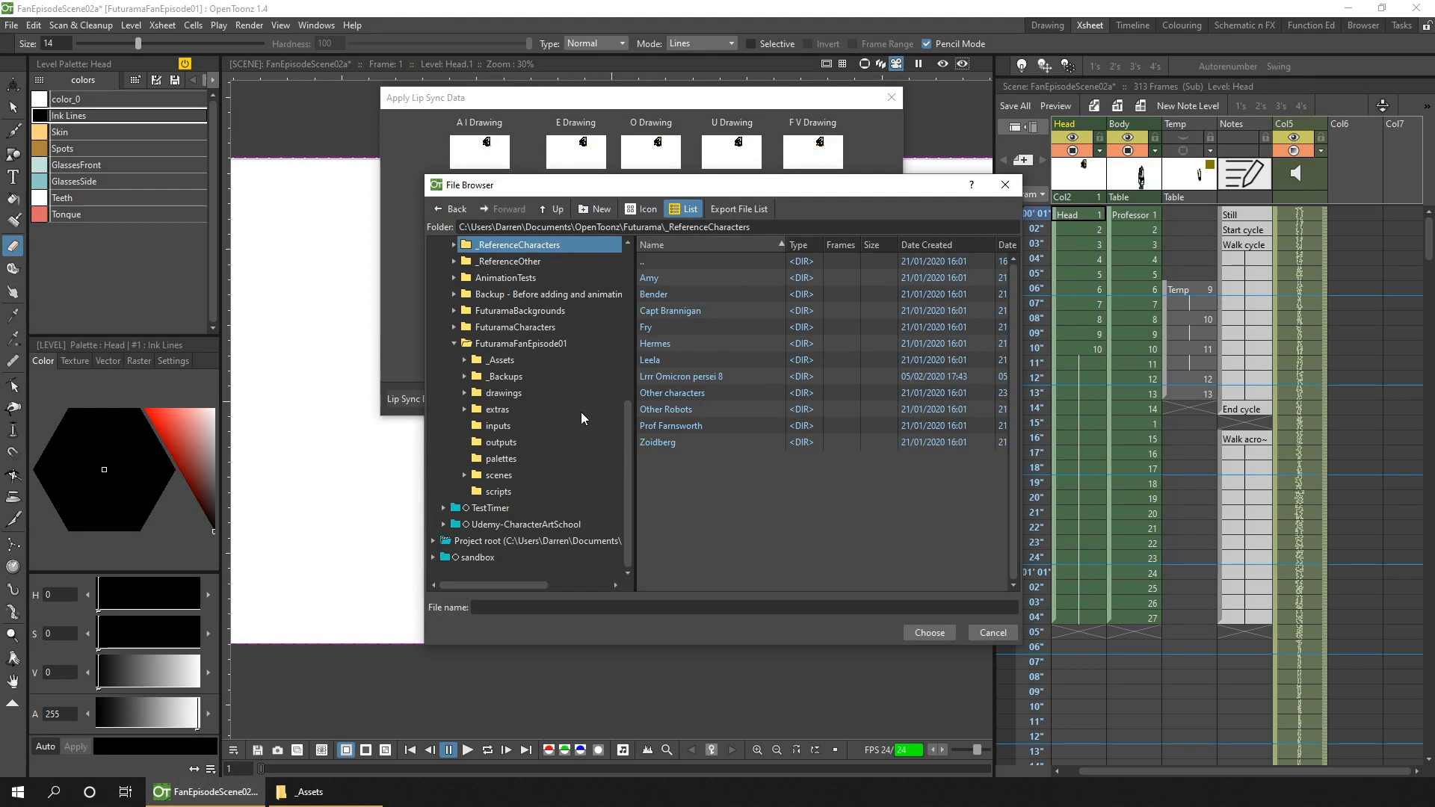
click(505, 366)
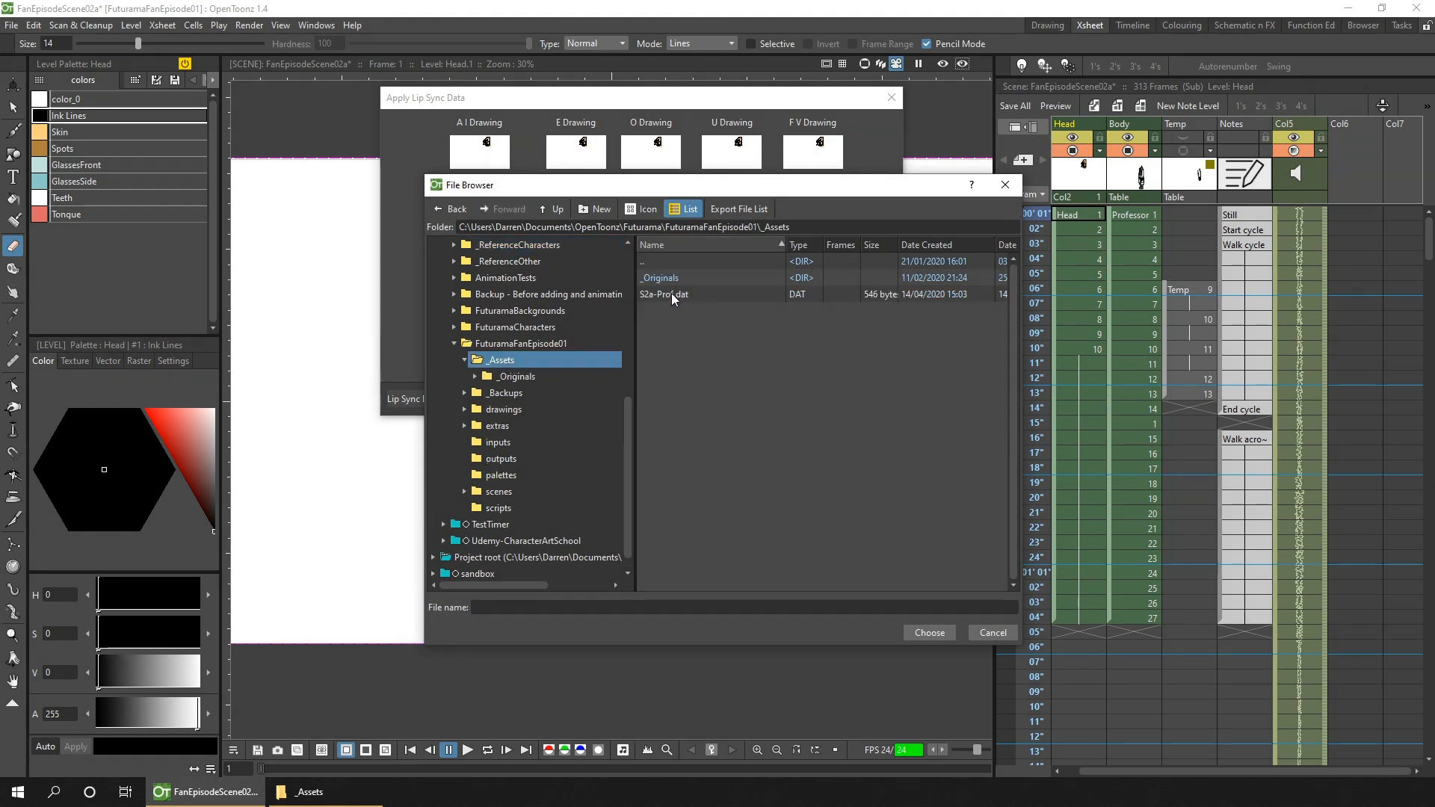
click(670, 294)
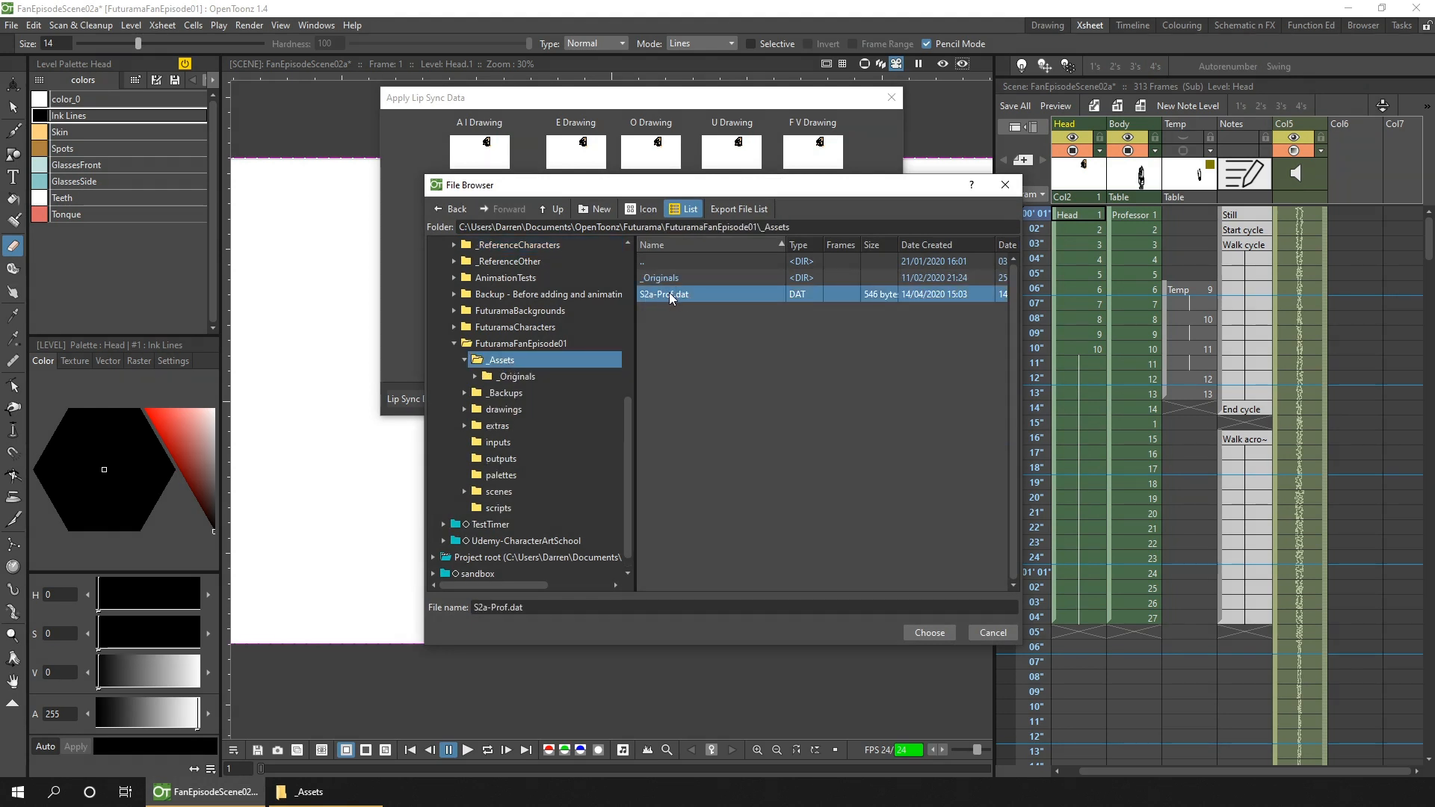
click(928, 634)
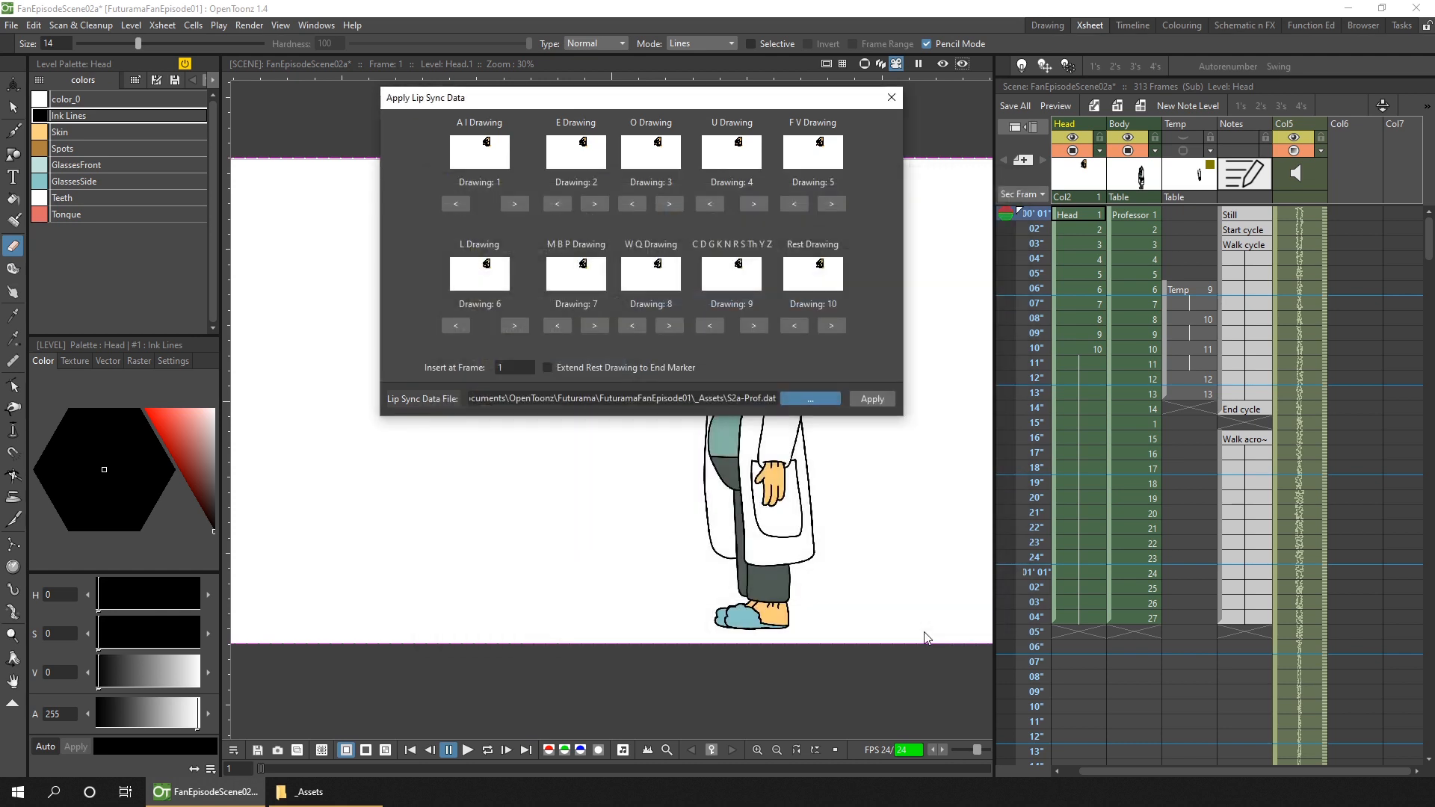
click(873, 399)
key(s)
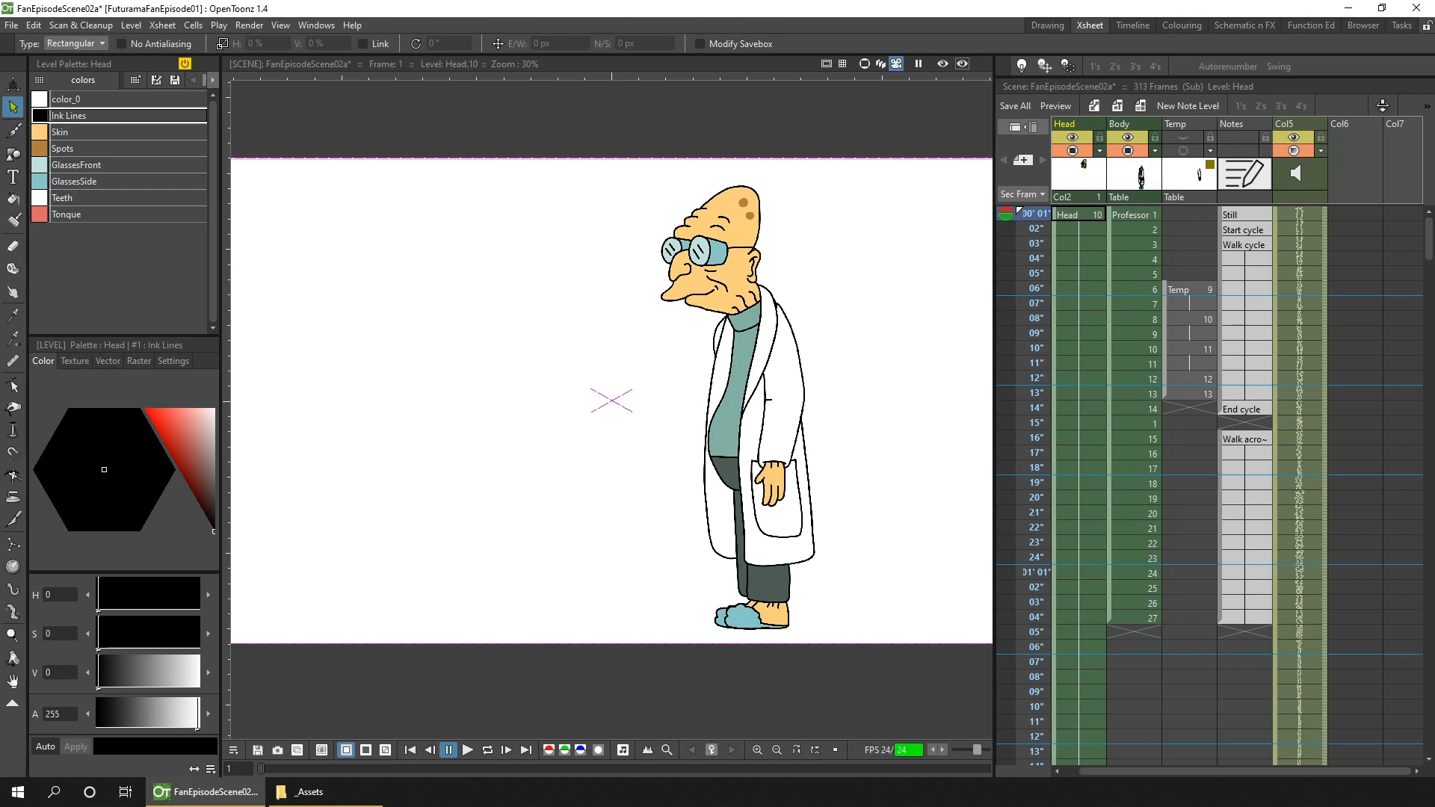
Step: Extend the Head column's final rest drawing to the end of the audio at 13'01", return to the first frame and save the scene
drag(1429, 239, 1430, 736)
click(1030, 303)
click(1084, 284)
drag(1090, 295, 1090, 668)
drag(1089, 768, 1086, 626)
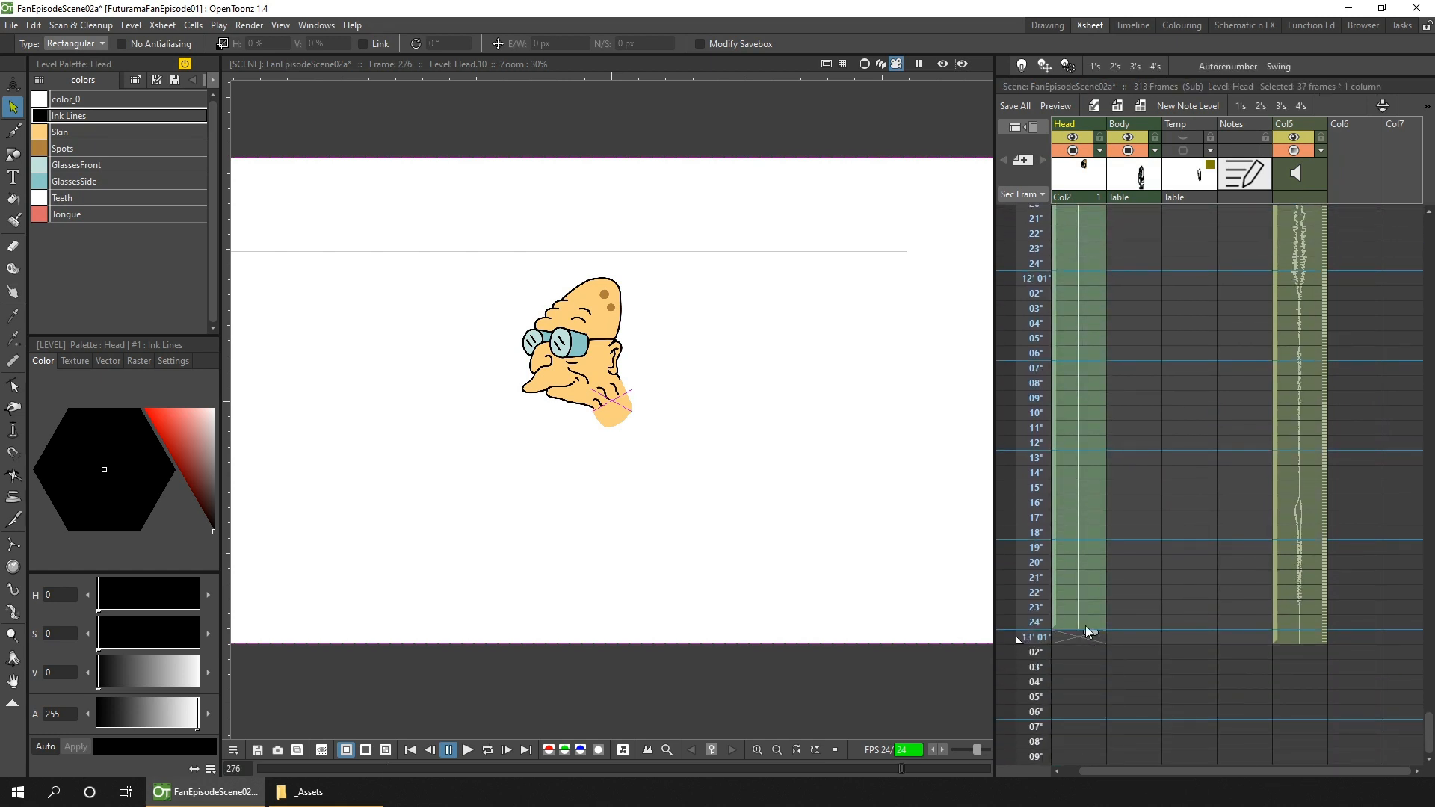
drag(1089, 640, 1090, 649)
click(407, 750)
key(ctrl+s)
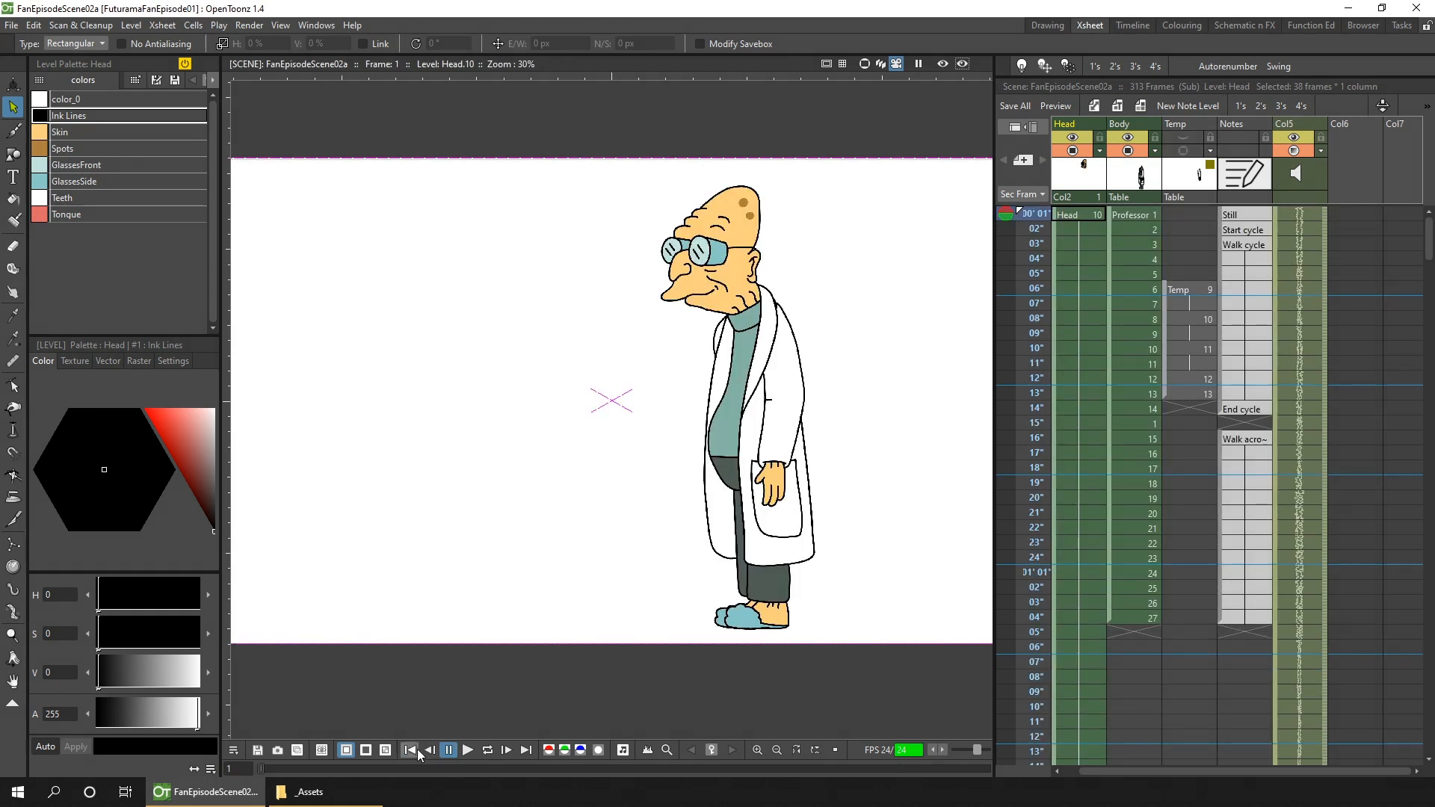
Step: Play the sub-xsheet with sound from the first frame, and turn Edit In Place back on
click(623, 750)
click(468, 750)
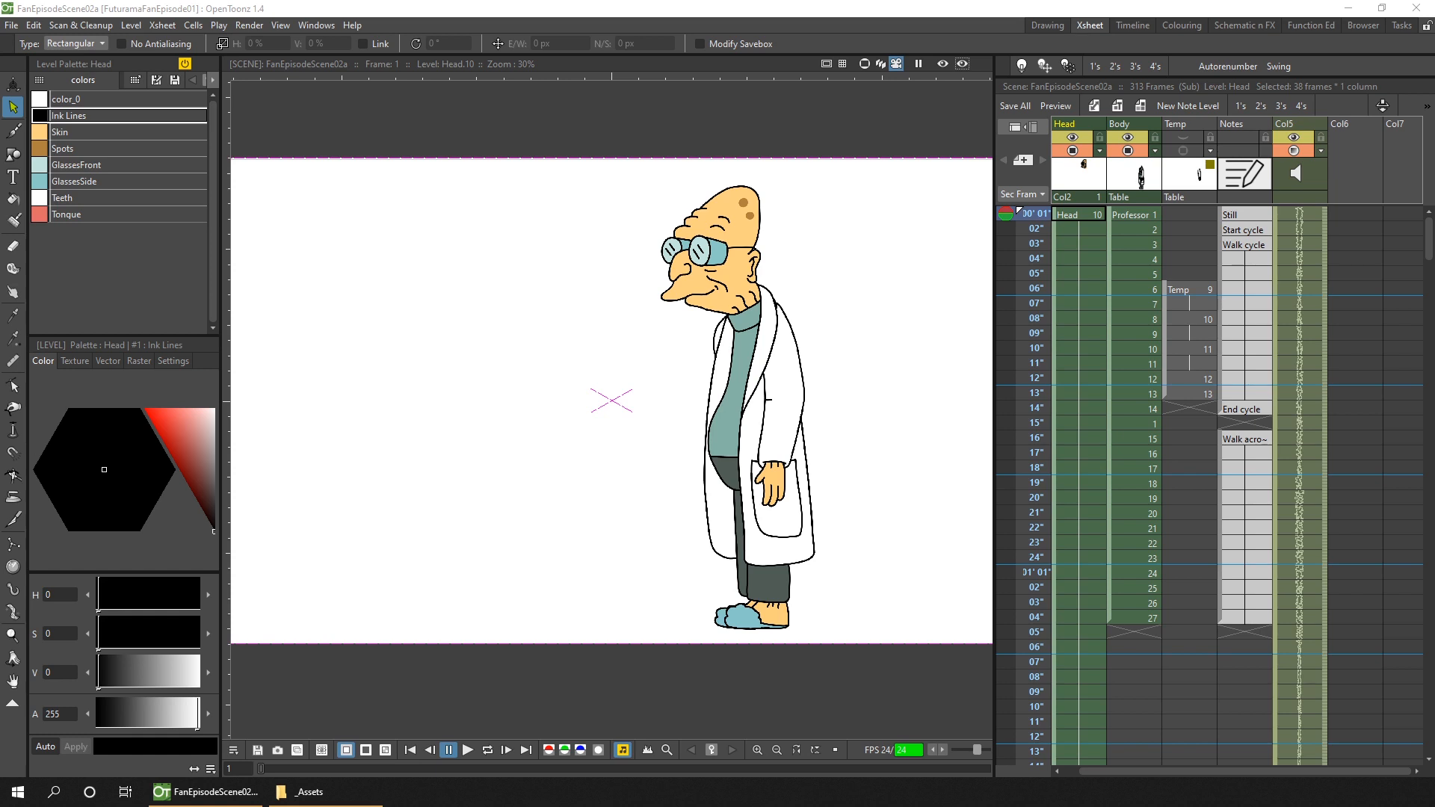
click(1382, 105)
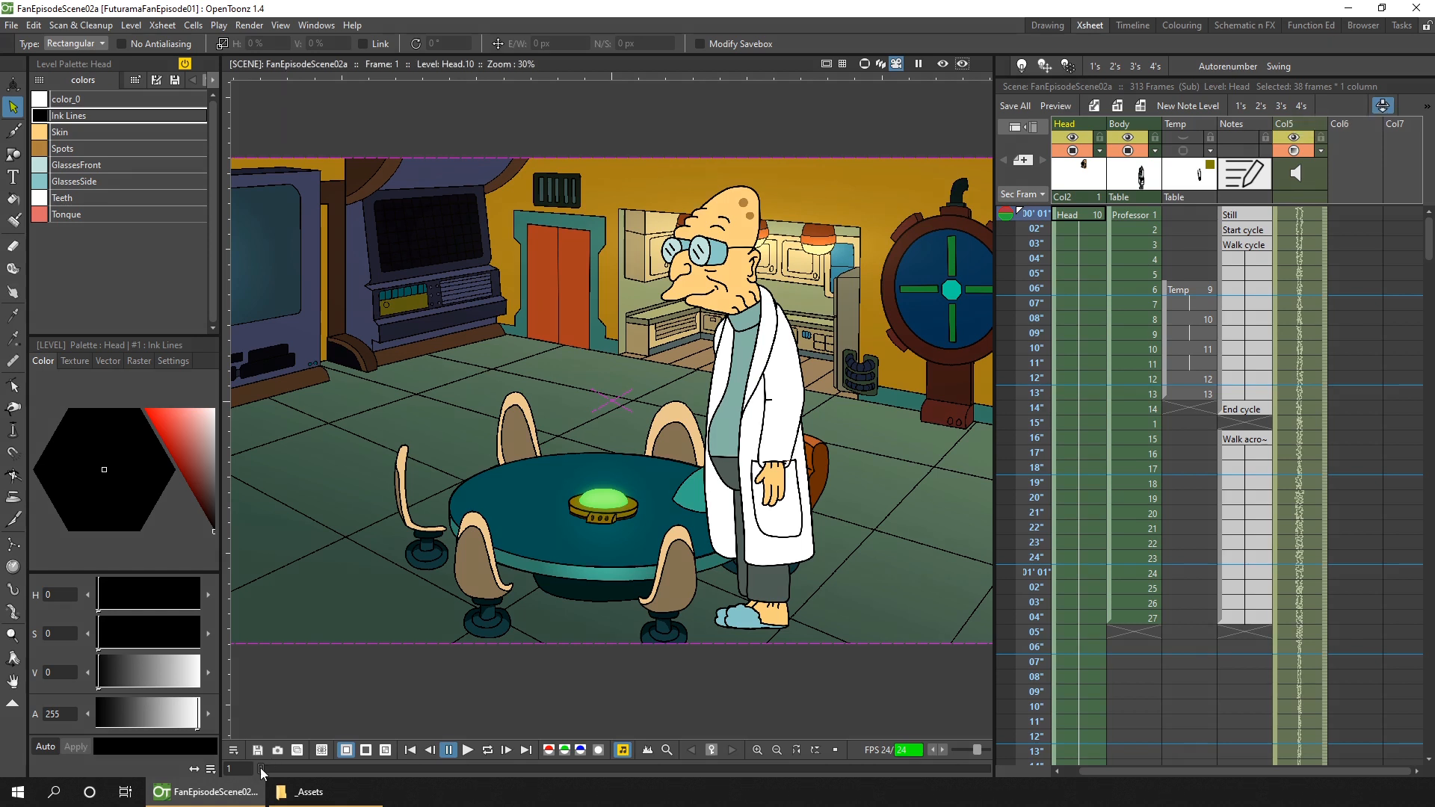
Step: Scrub past the end of the Body drawings, switch the xsheet to plain frame numbers, and go to frame 28
drag(262, 772, 237, 745)
drag(266, 767, 326, 770)
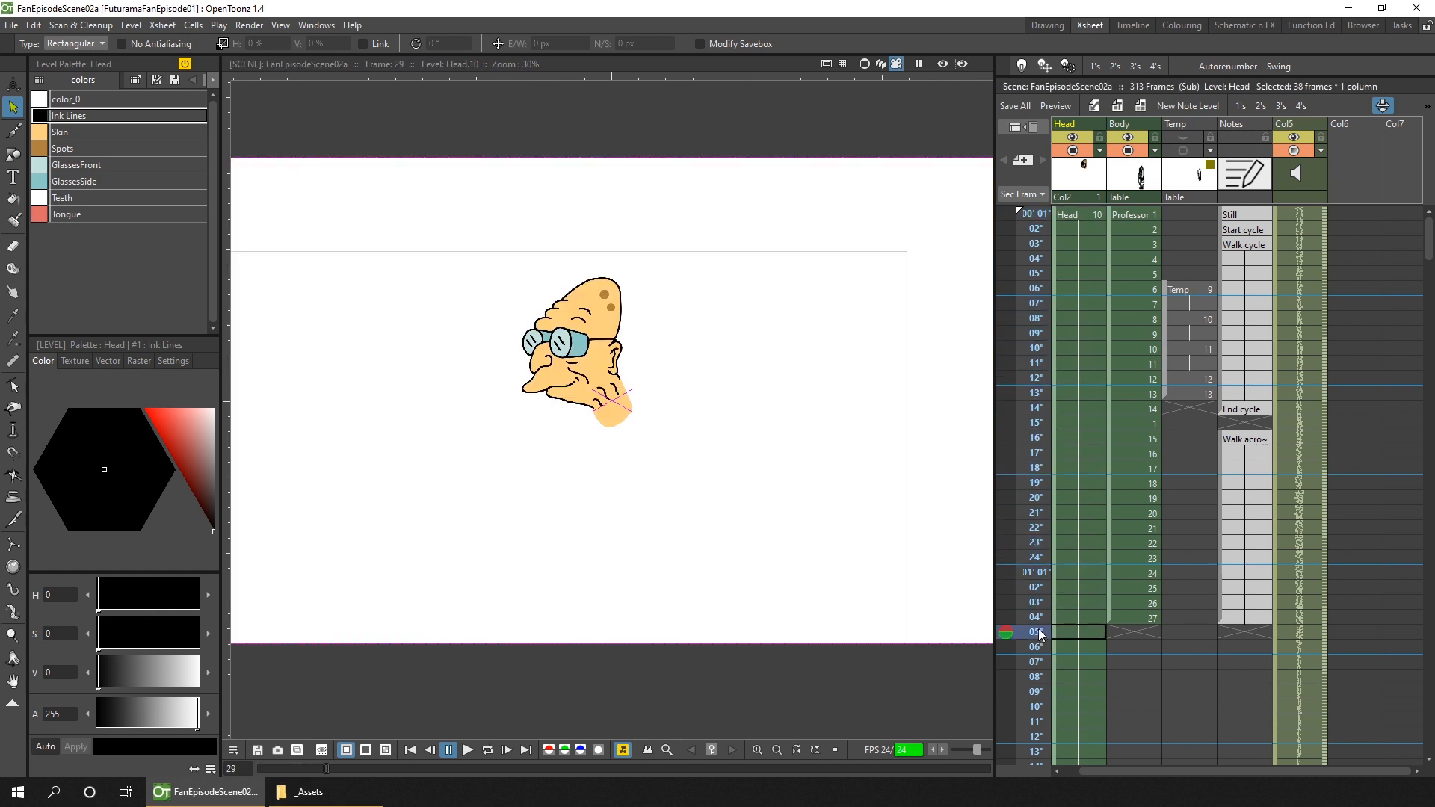
click(1037, 193)
click(1017, 210)
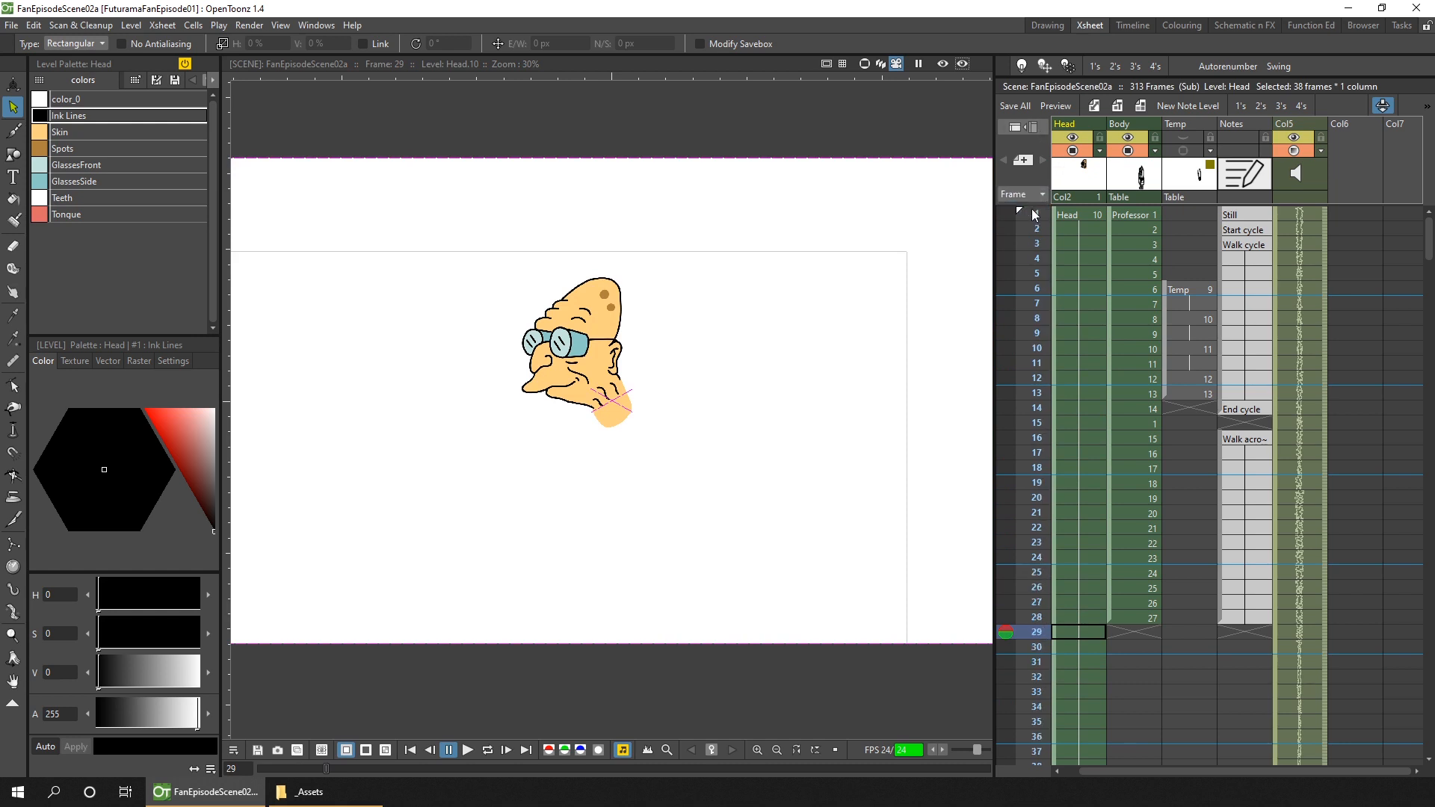
click(1042, 617)
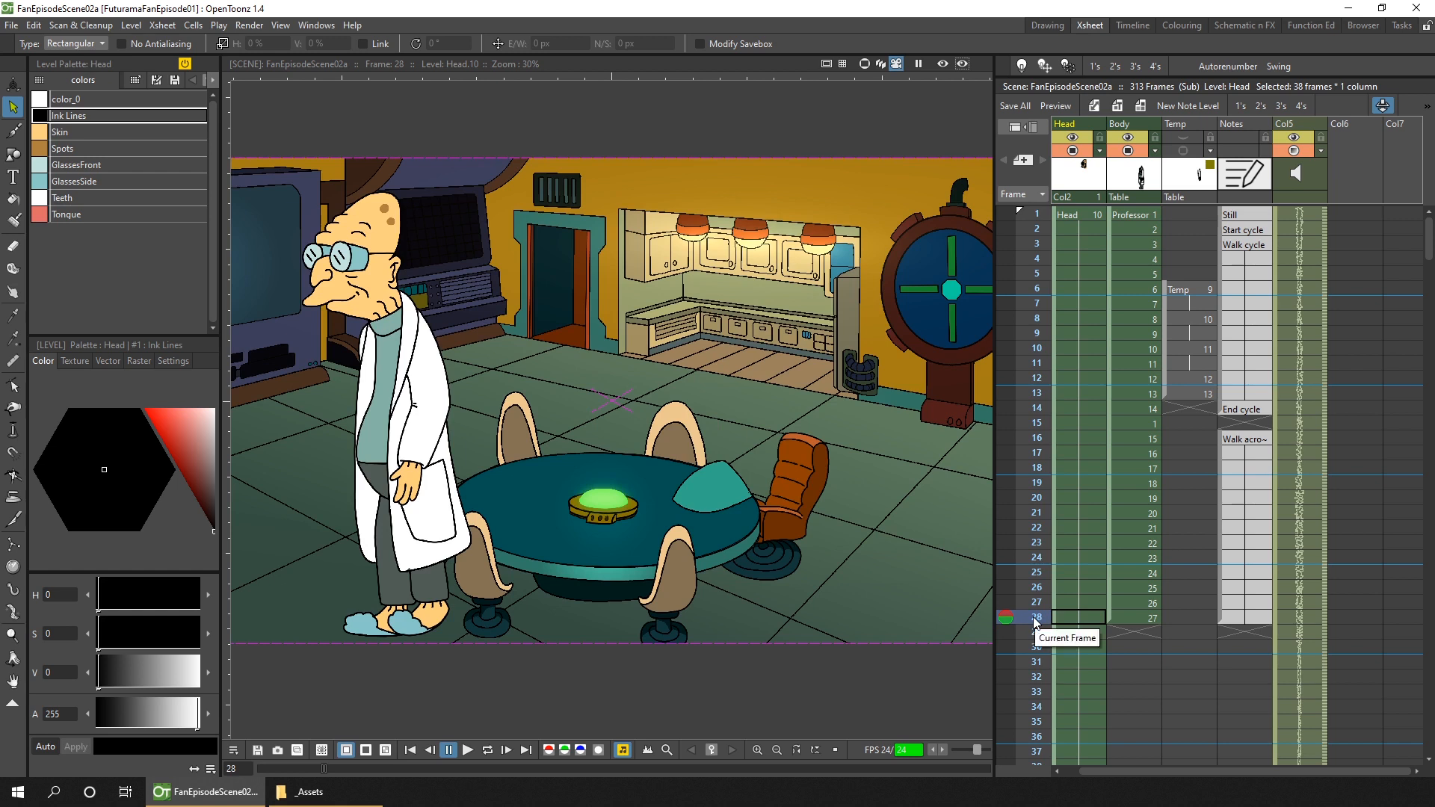
Step: Return to the parent xsheet and switch the viewer to Camera Stand view
click(1352, 105)
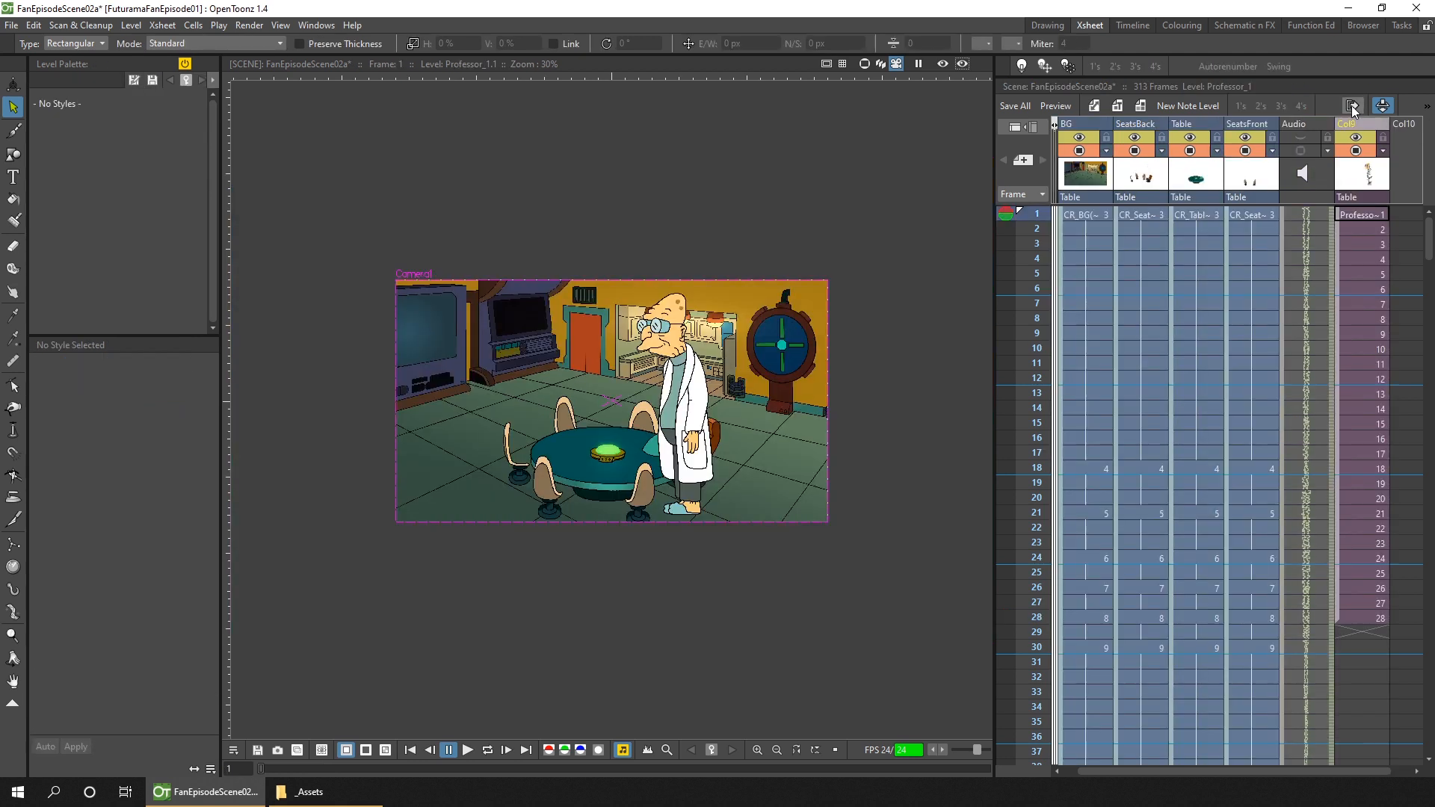
click(864, 65)
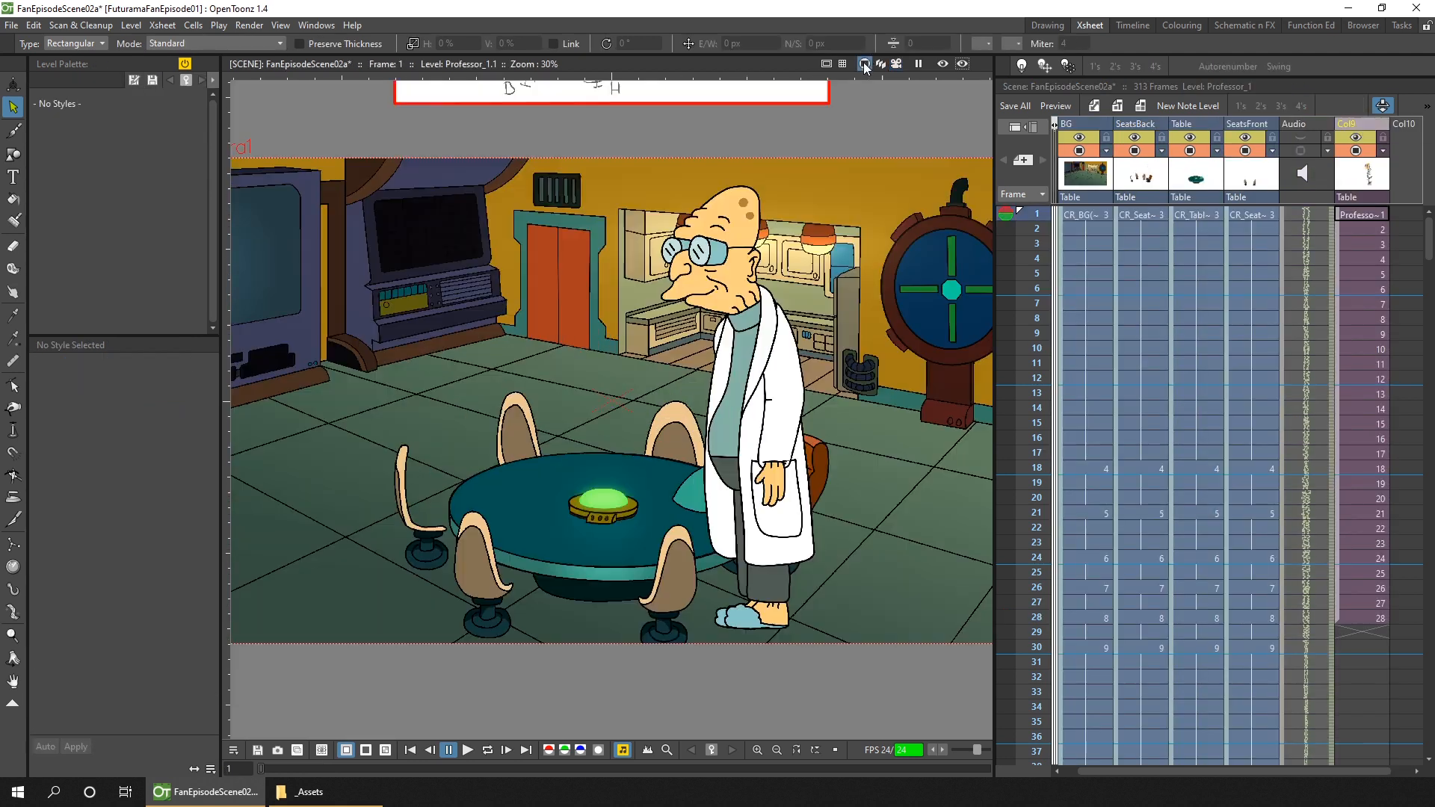
scroll(692, 524, down, 1)
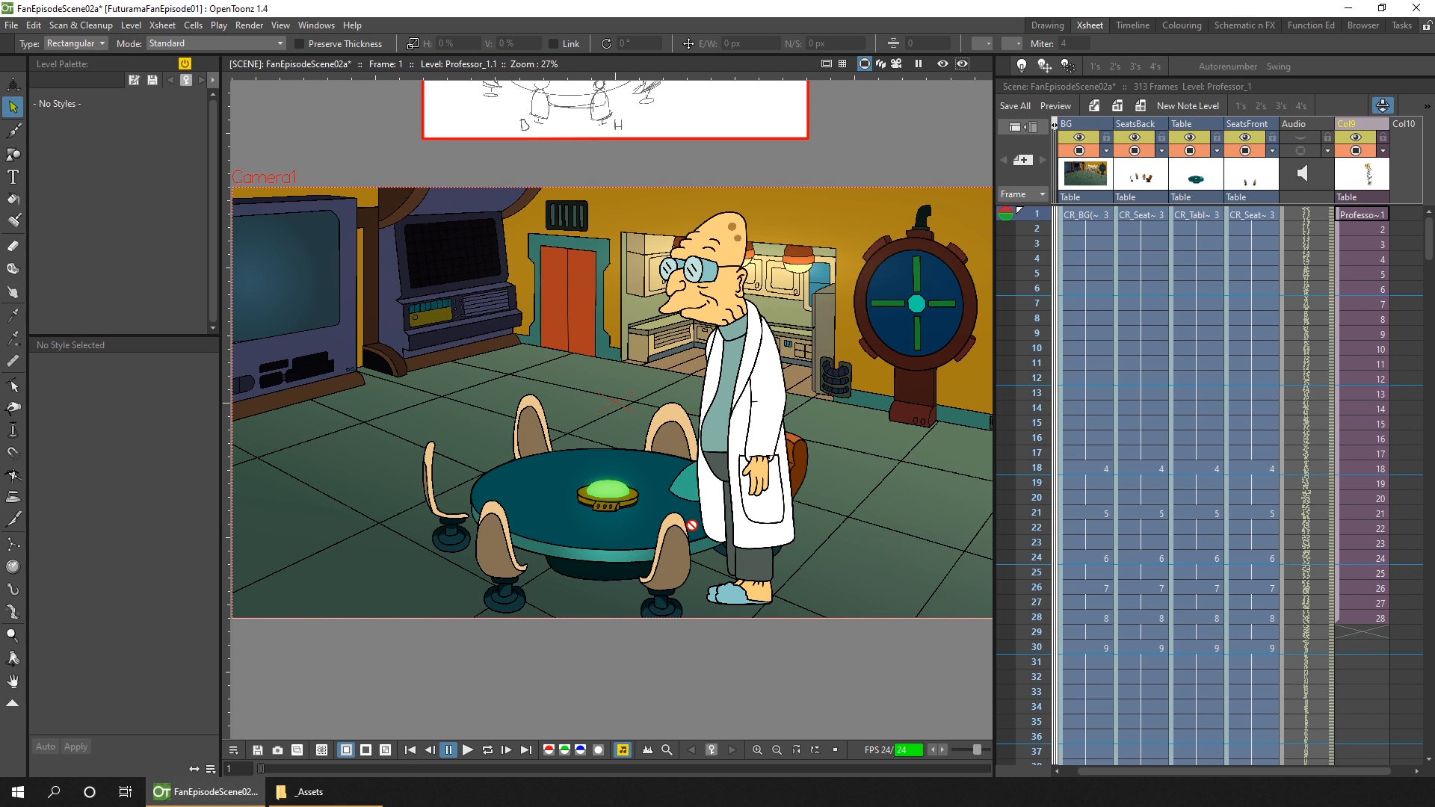
Step: Extend the Professor's sub-xsheet column to frame 35 by hand, resequence it to its full length, and check its end
click(1373, 618)
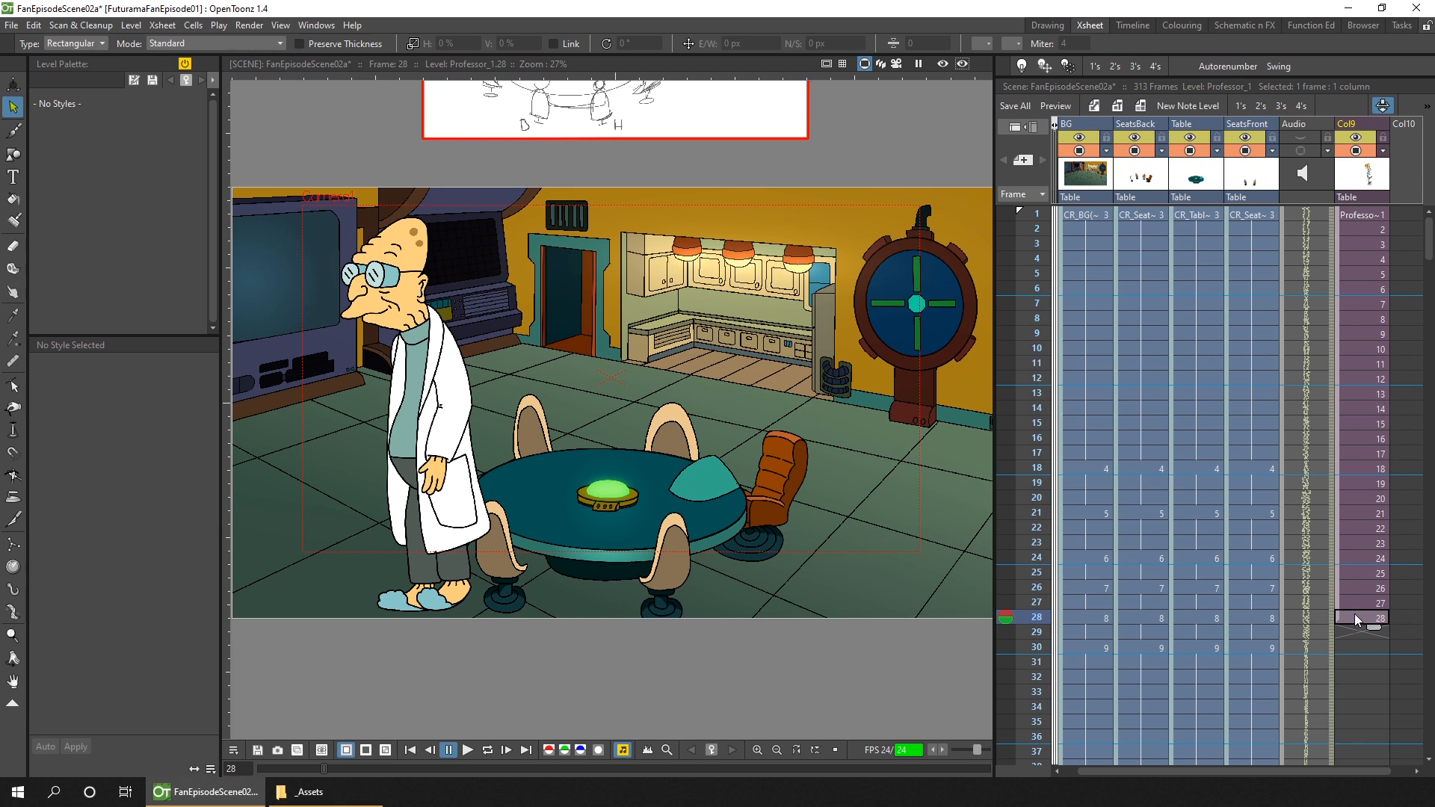
drag(1375, 602, 1377, 615)
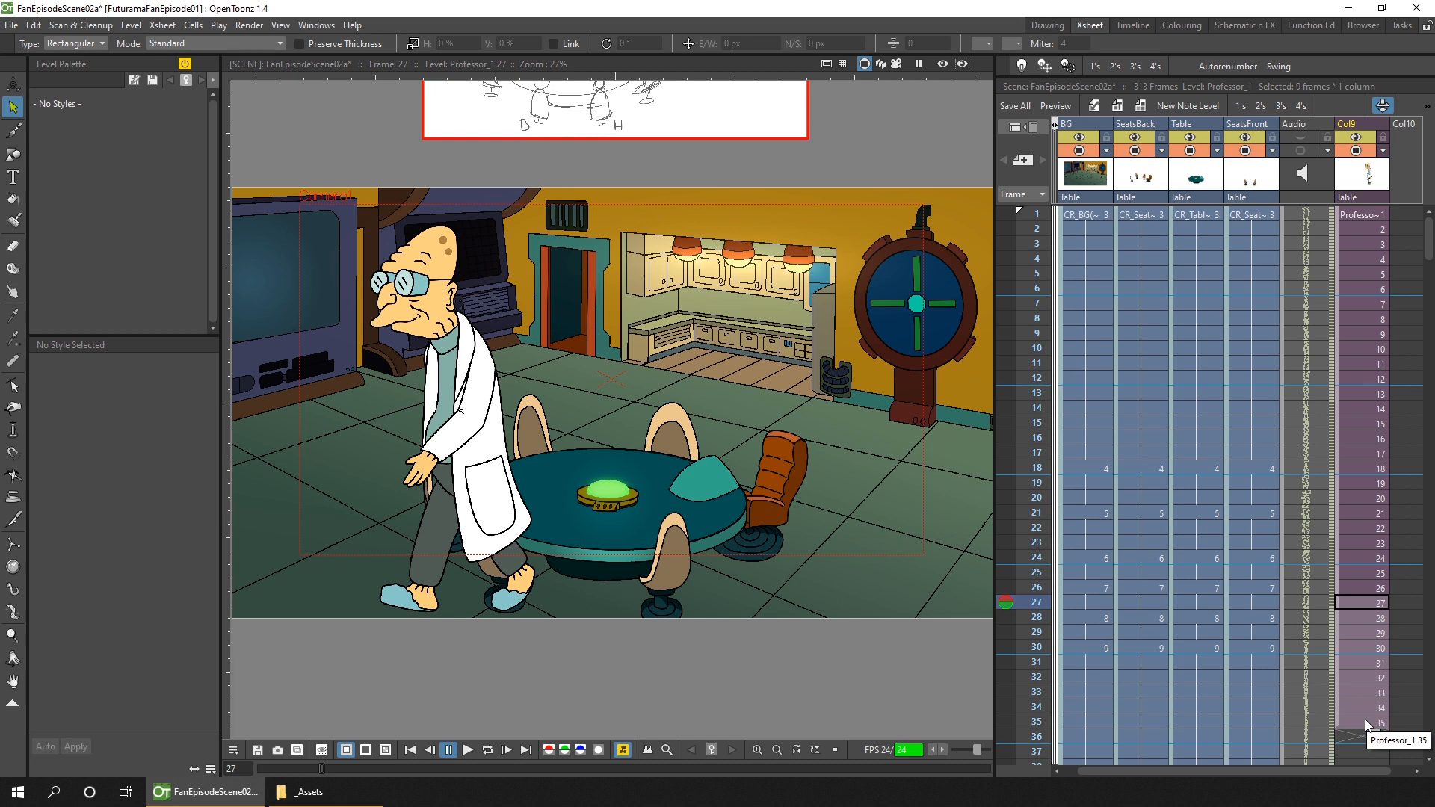
right_click(1356, 169)
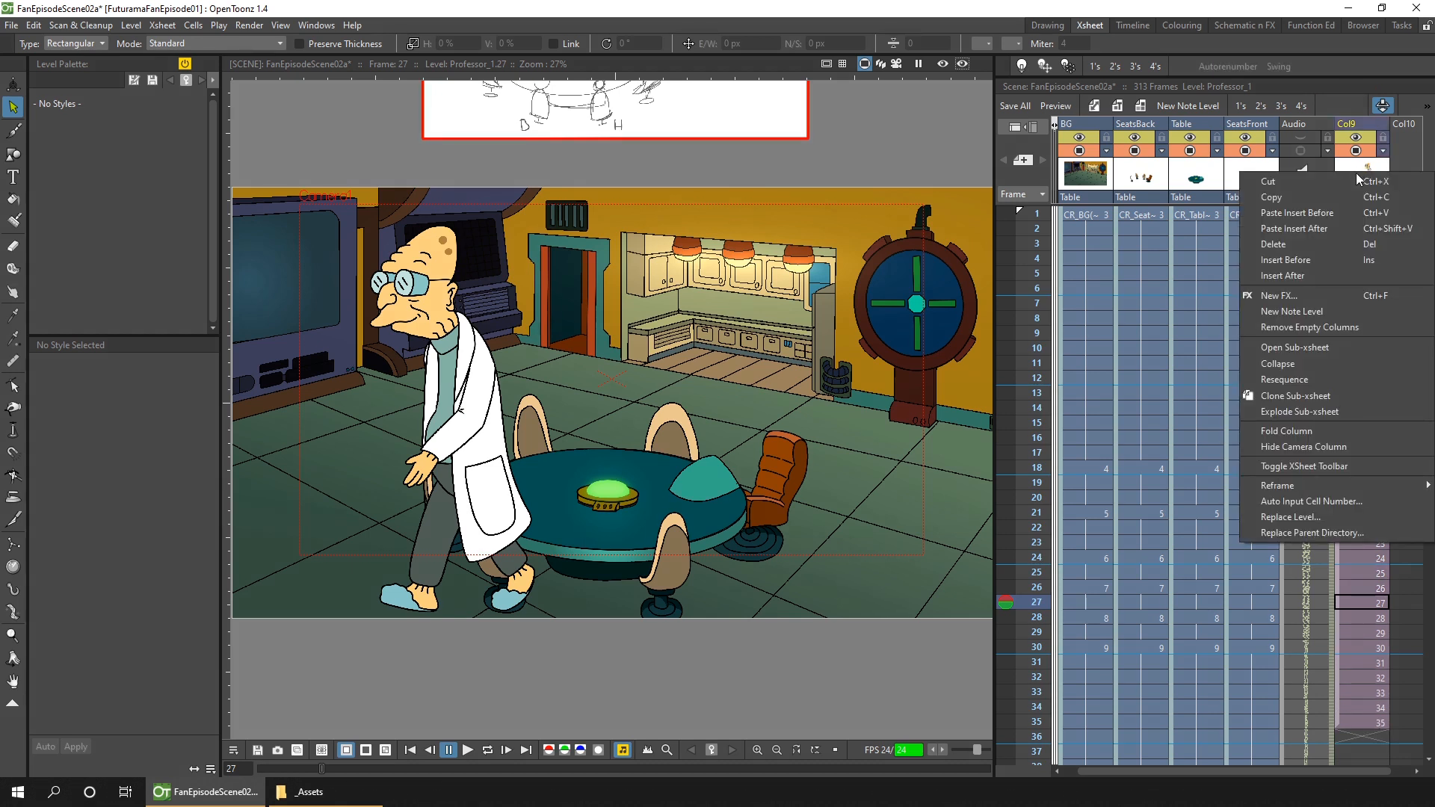
click(1303, 380)
drag(1424, 246, 1399, 749)
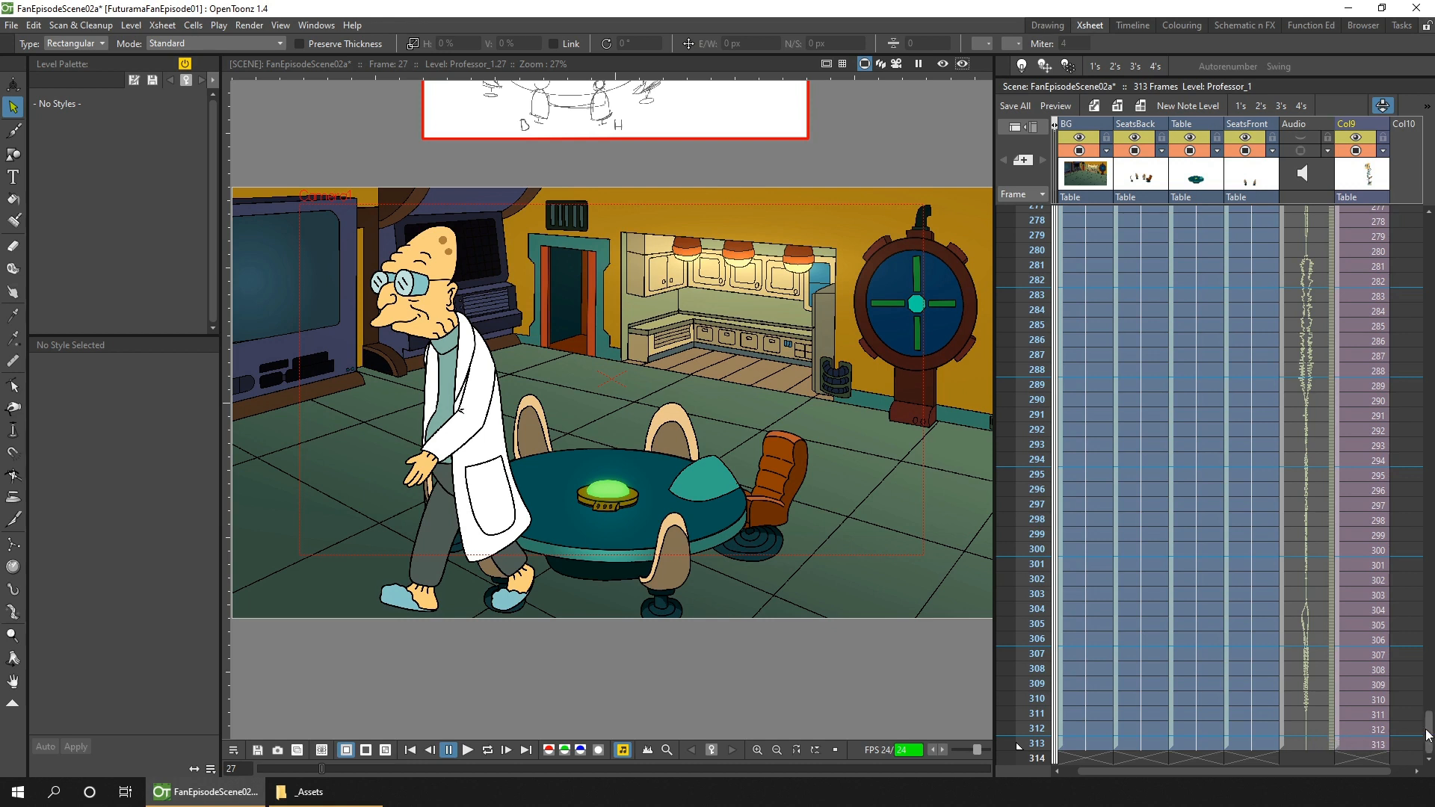
drag(1428, 736, 1382, 209)
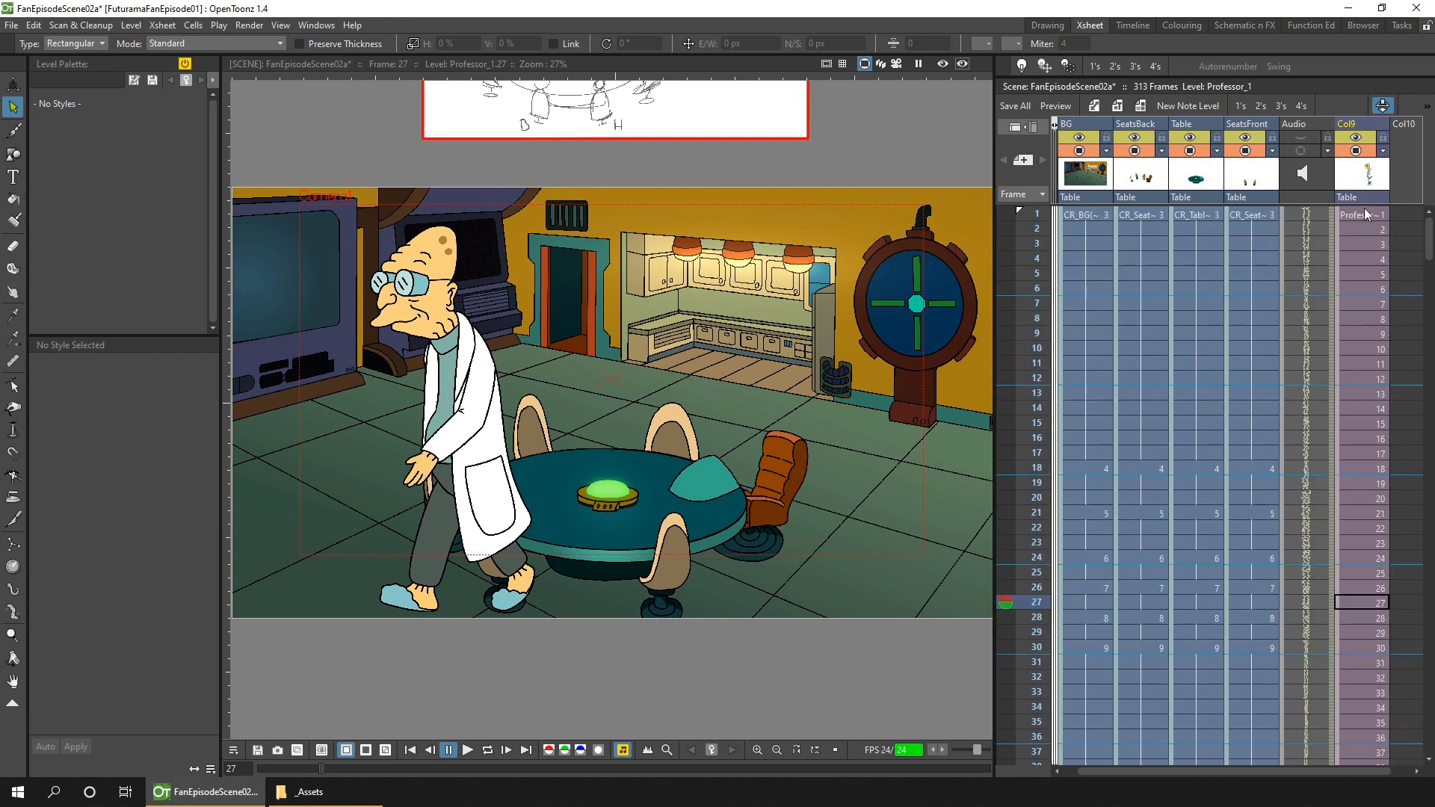
Step: Open the Professor's sub-xsheet, scrub to frame 31 in Camera View, and return to the parent xsheet
click(1329, 105)
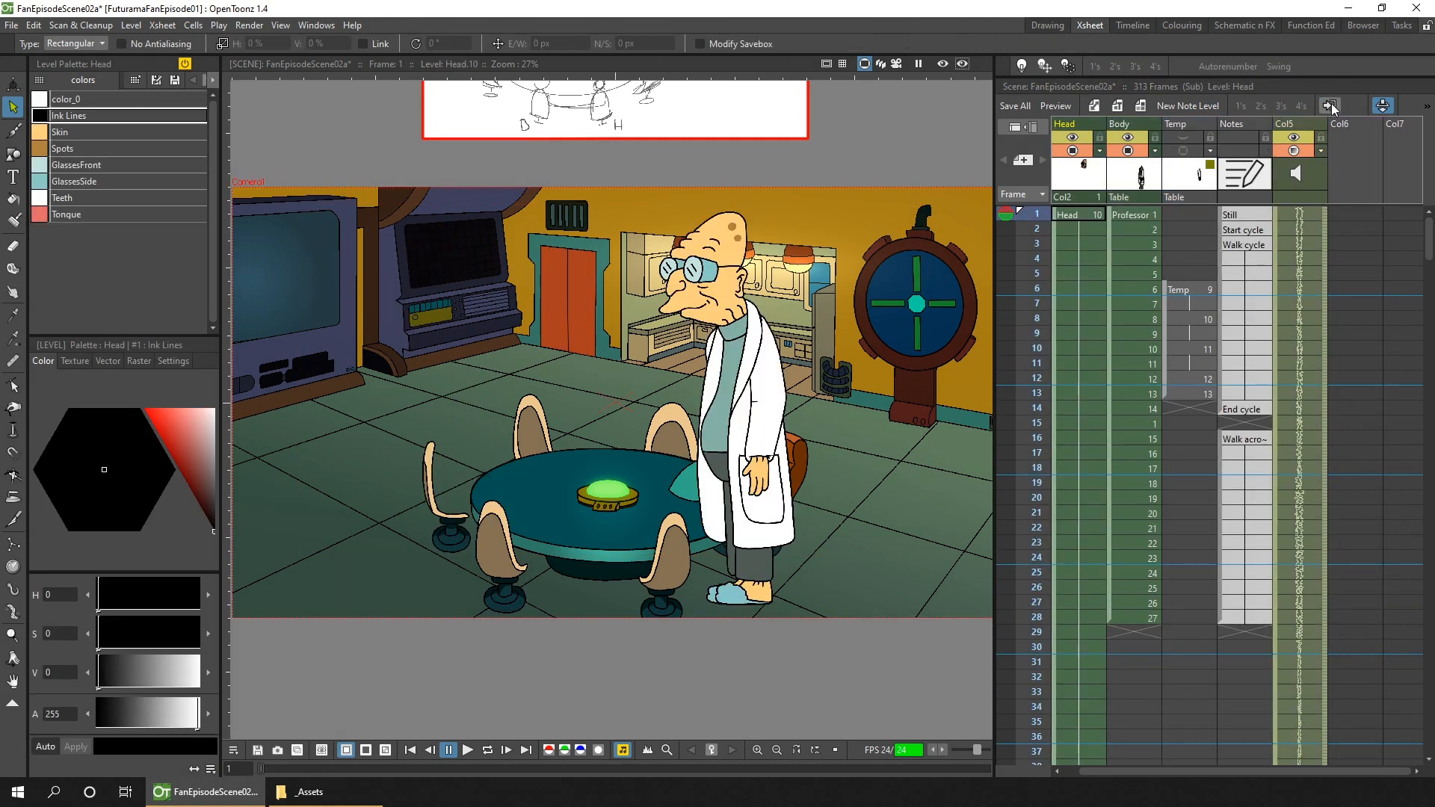
drag(260, 768, 510, 769)
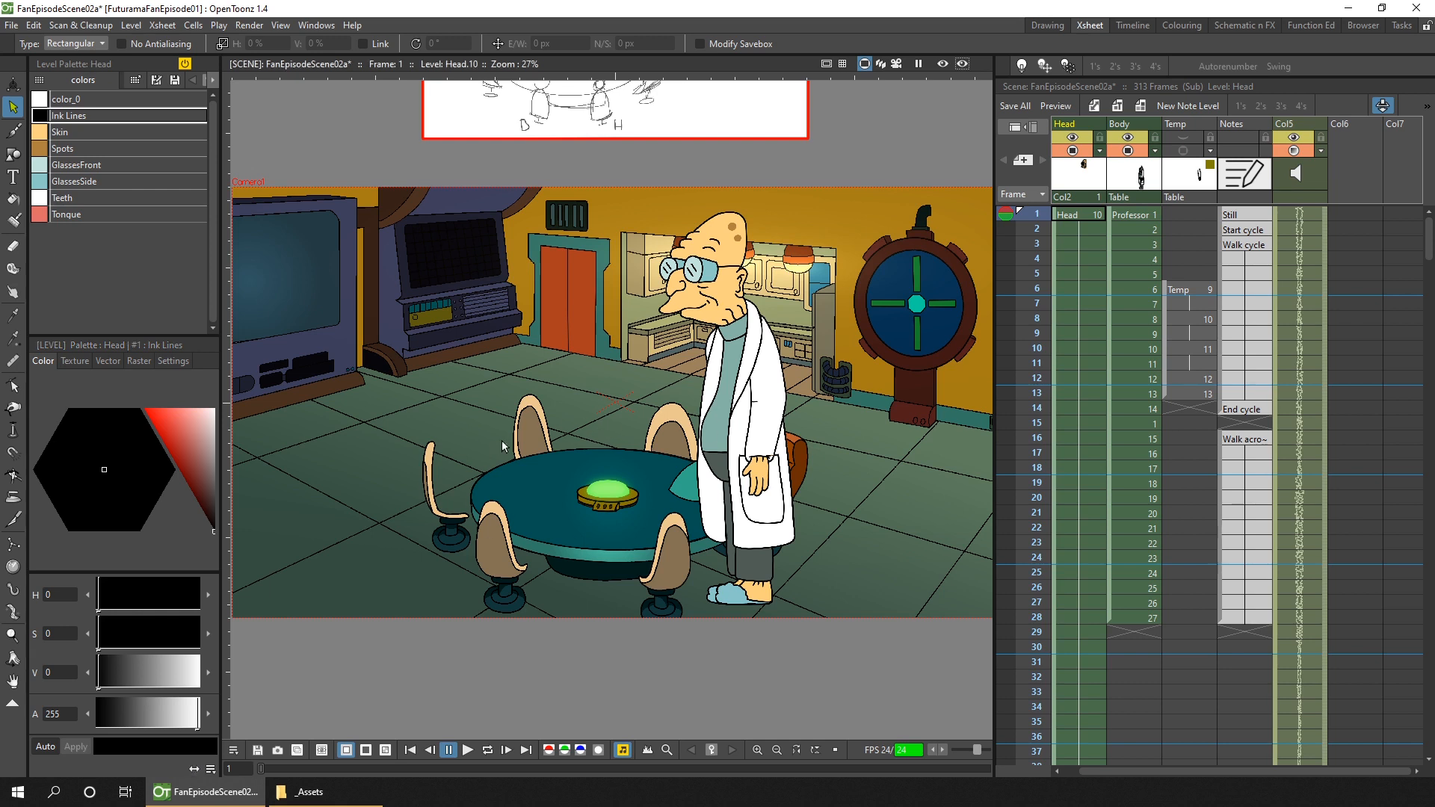
drag(262, 765, 331, 768)
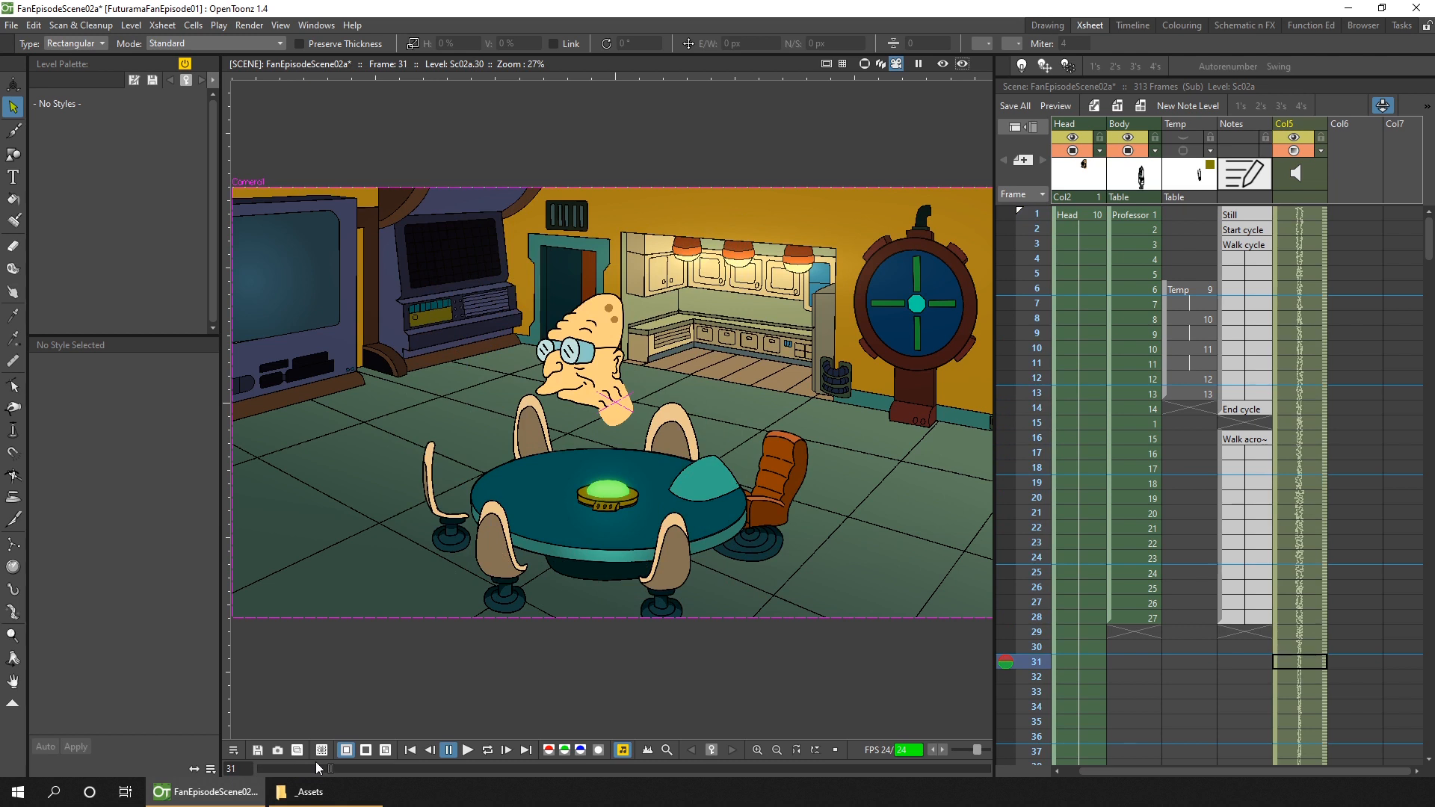
click(1353, 105)
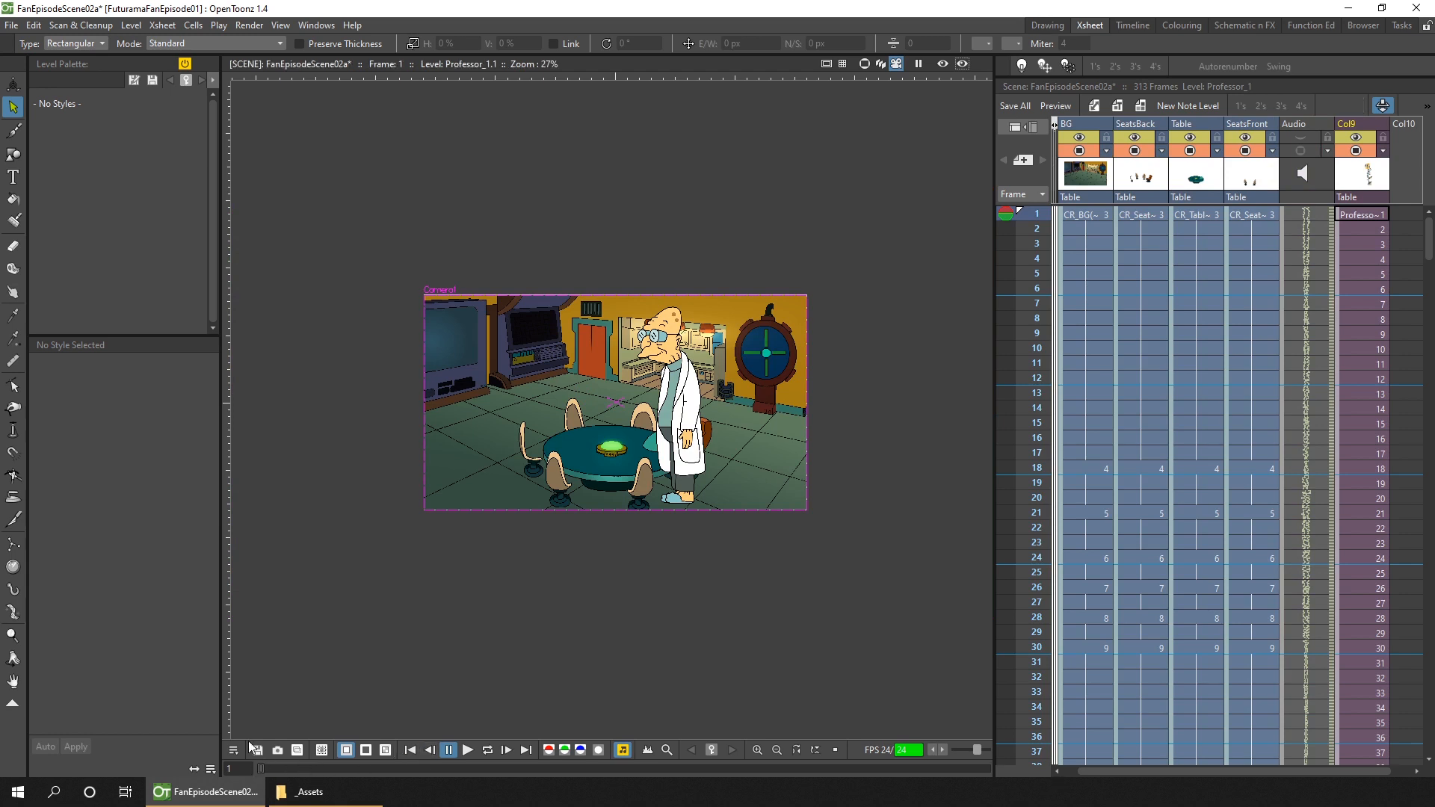
Step: Scrub the main scene up to frame 109 to check the Professor against the camera zoom, returning to frame 1
scroll(641, 431, up, 2)
scroll(641, 431, up, 1)
drag(260, 770, 513, 761)
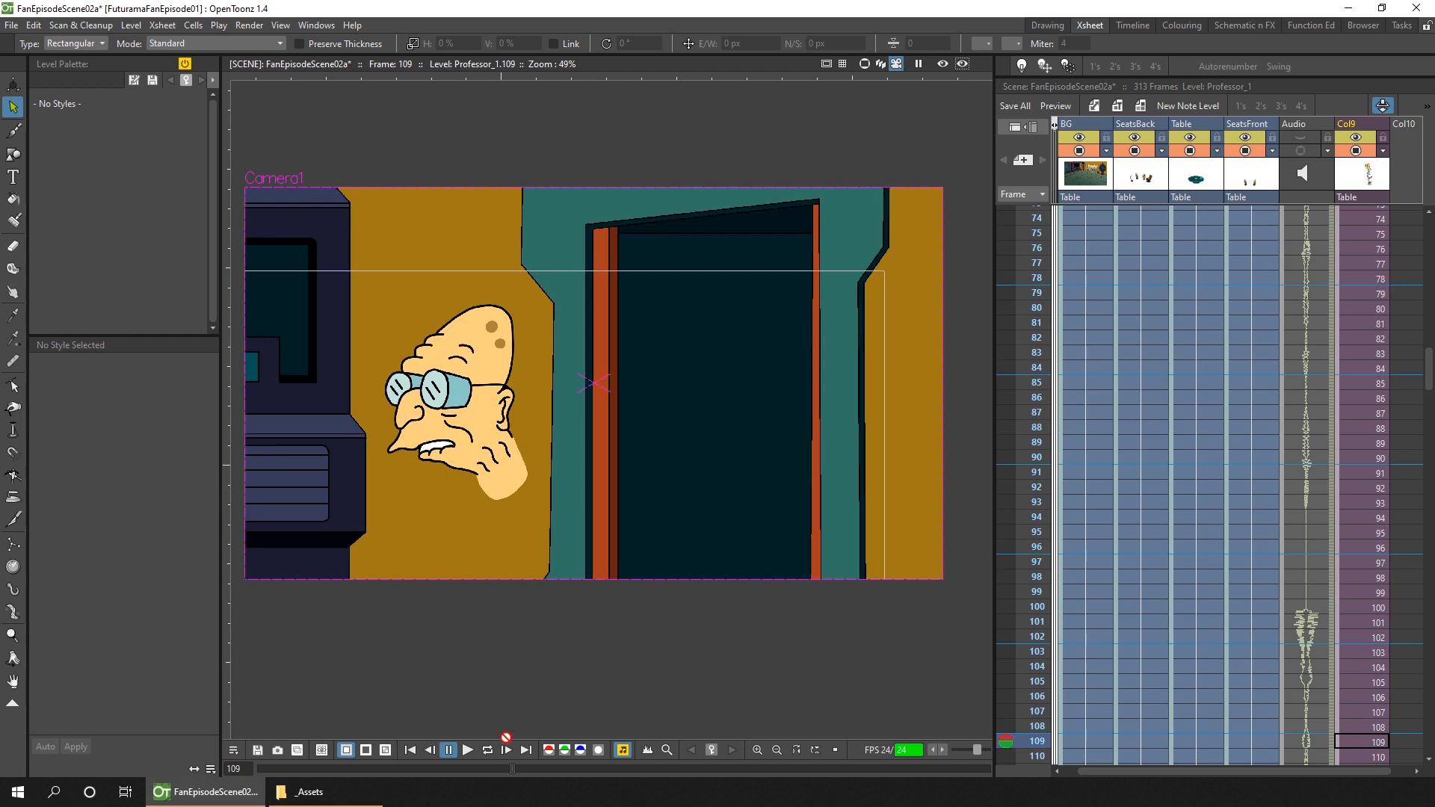
drag(513, 769, 258, 767)
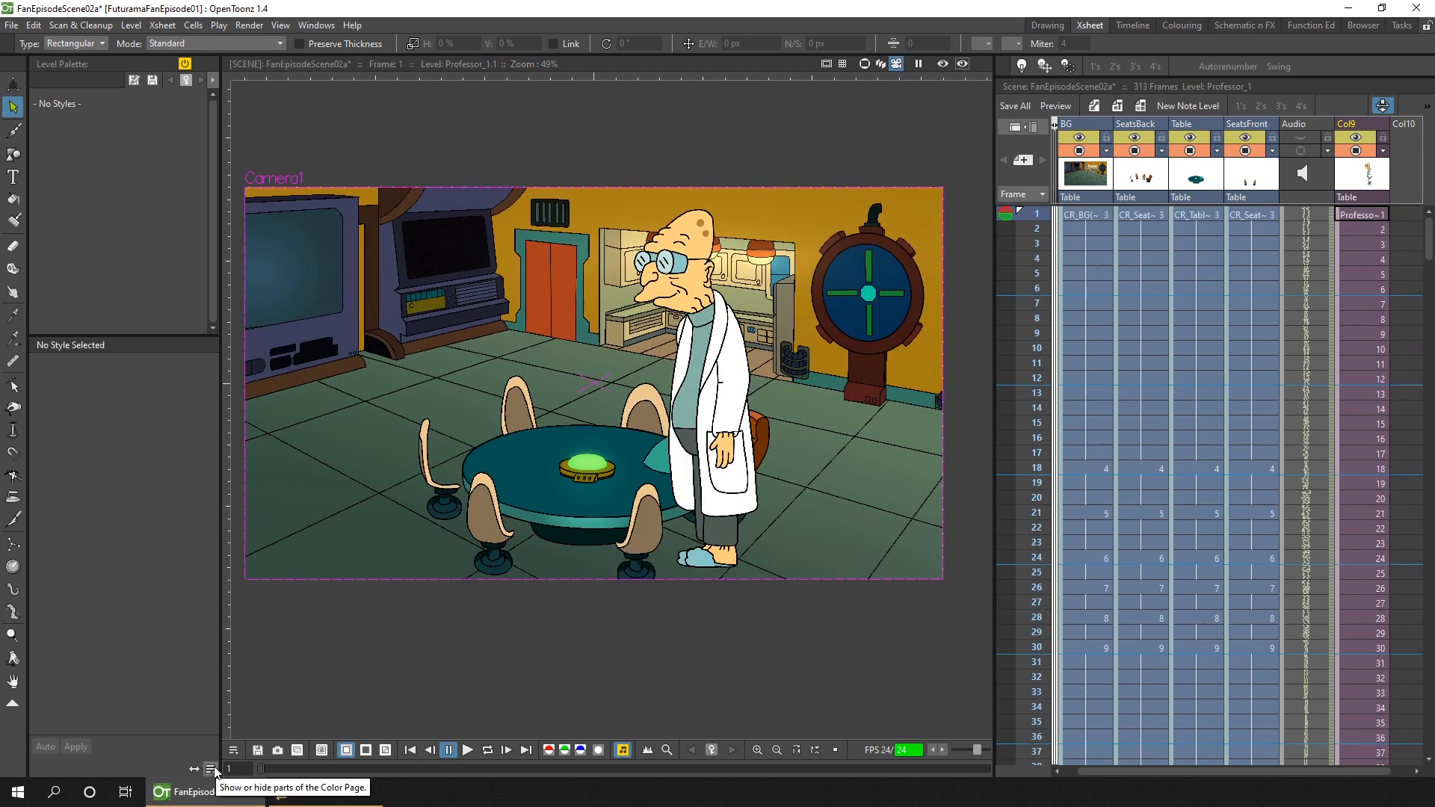
Step: Reopen the Professor's sub-xsheet and scrub through the walk-across drawings from frame 16 to frame 27
click(1362, 216)
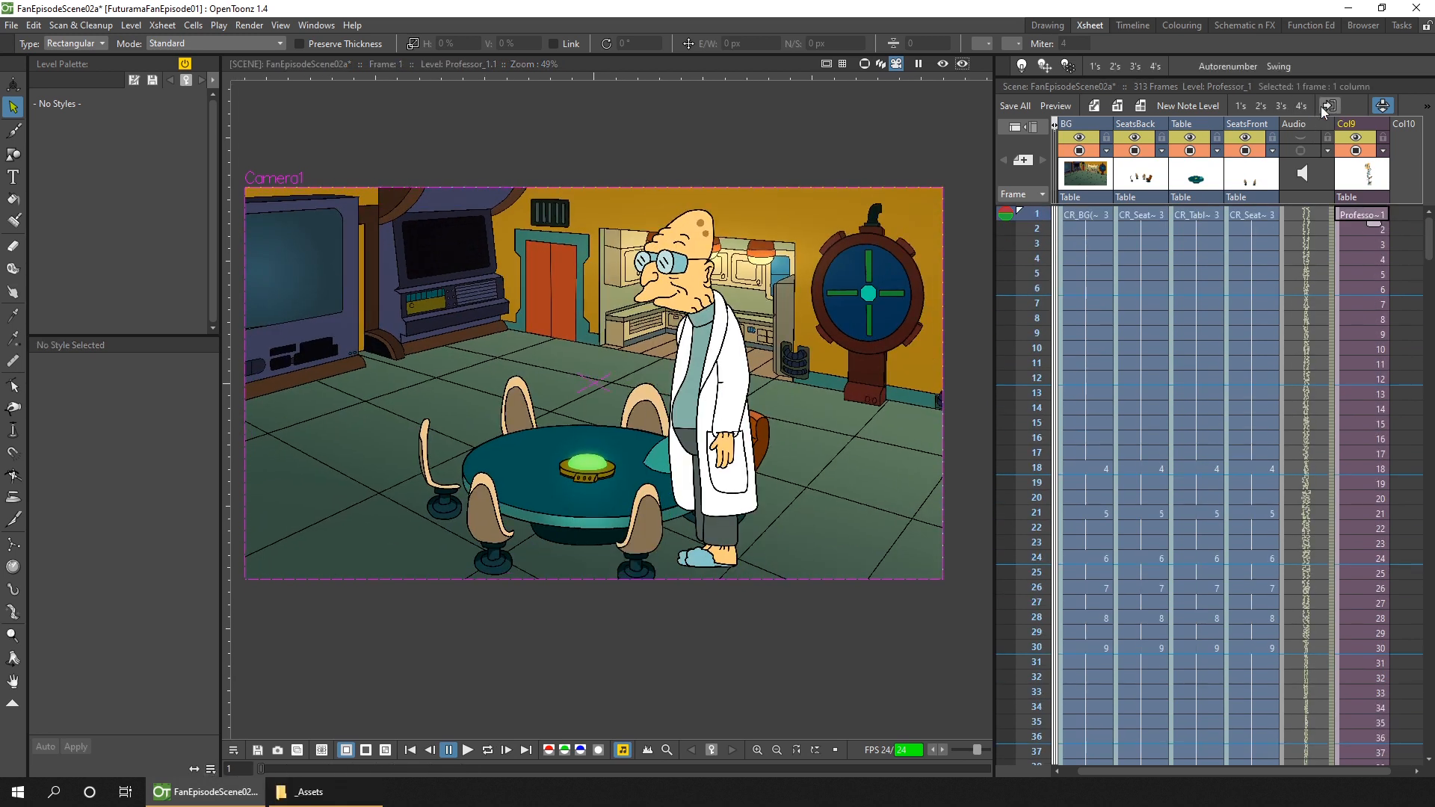
click(1328, 106)
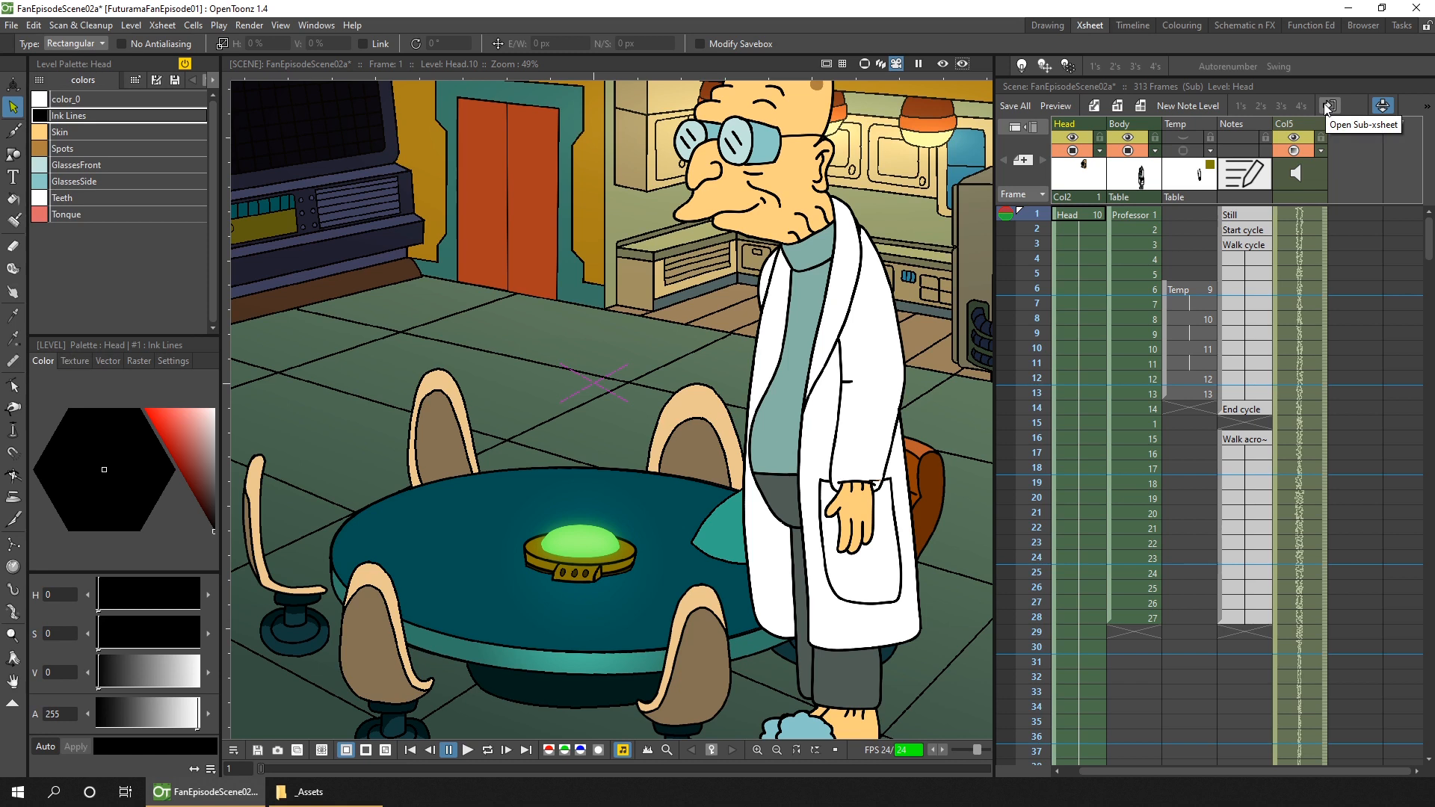
drag(1037, 442, 1041, 557)
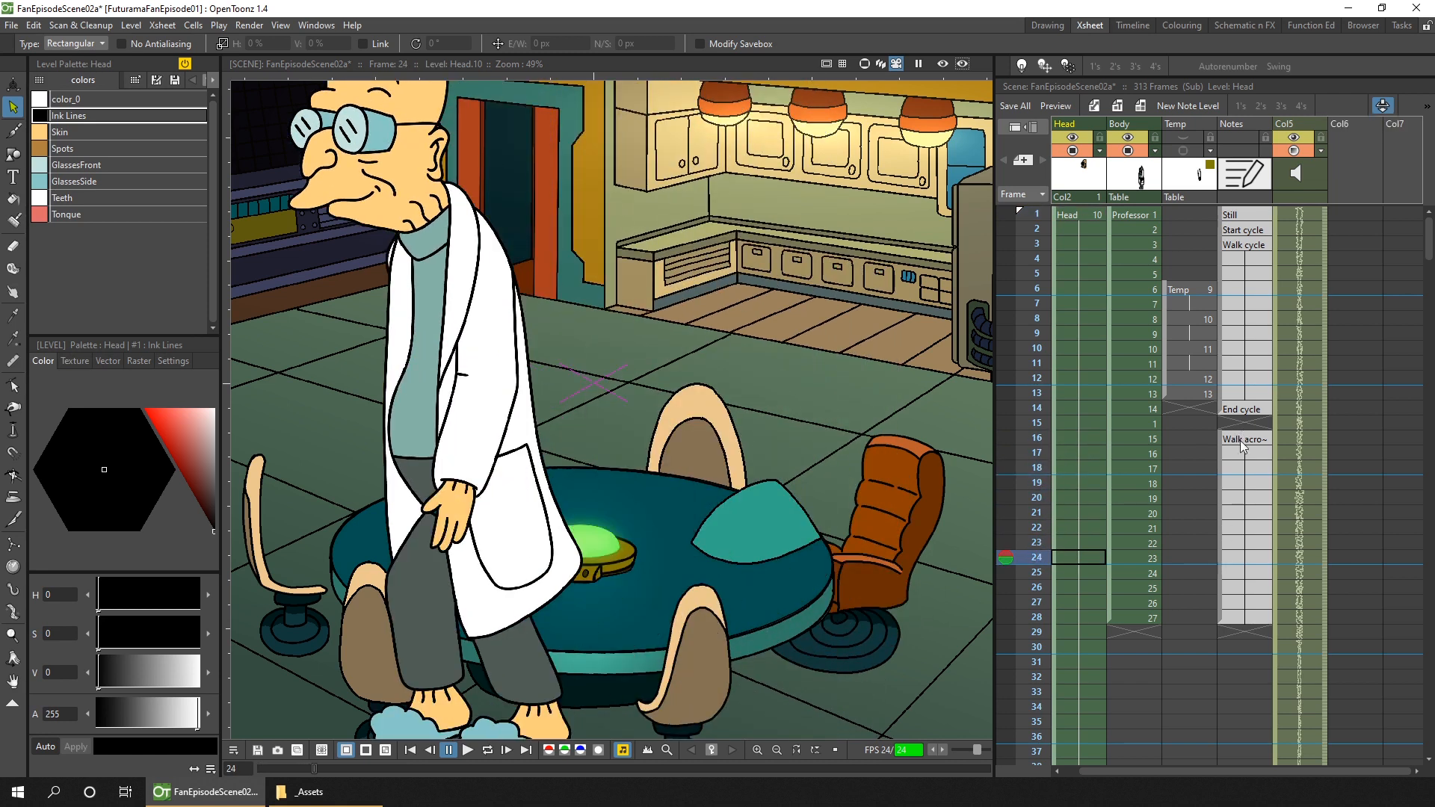
drag(1035, 441, 1041, 572)
click(1042, 441)
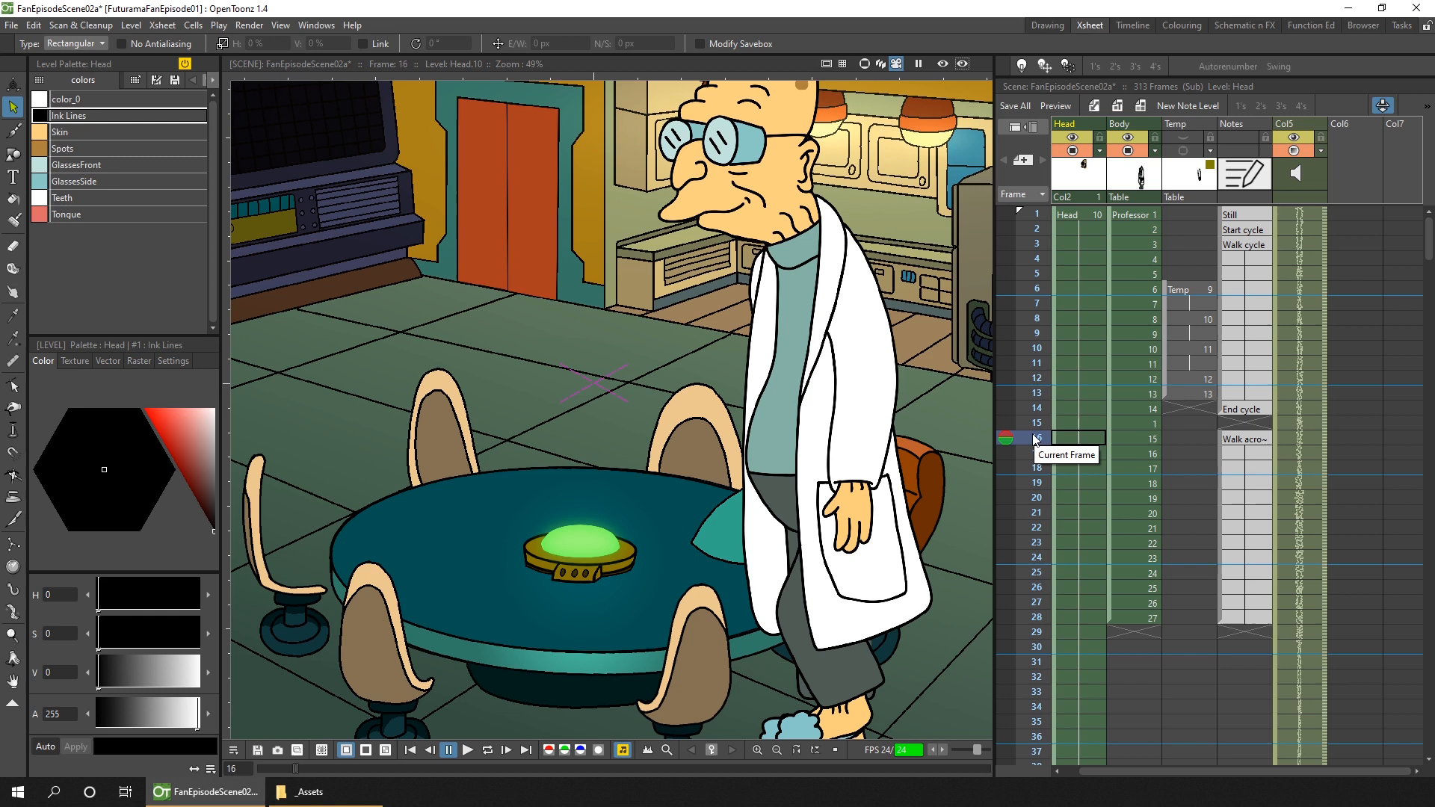
click(263, 769)
drag(258, 770, 321, 760)
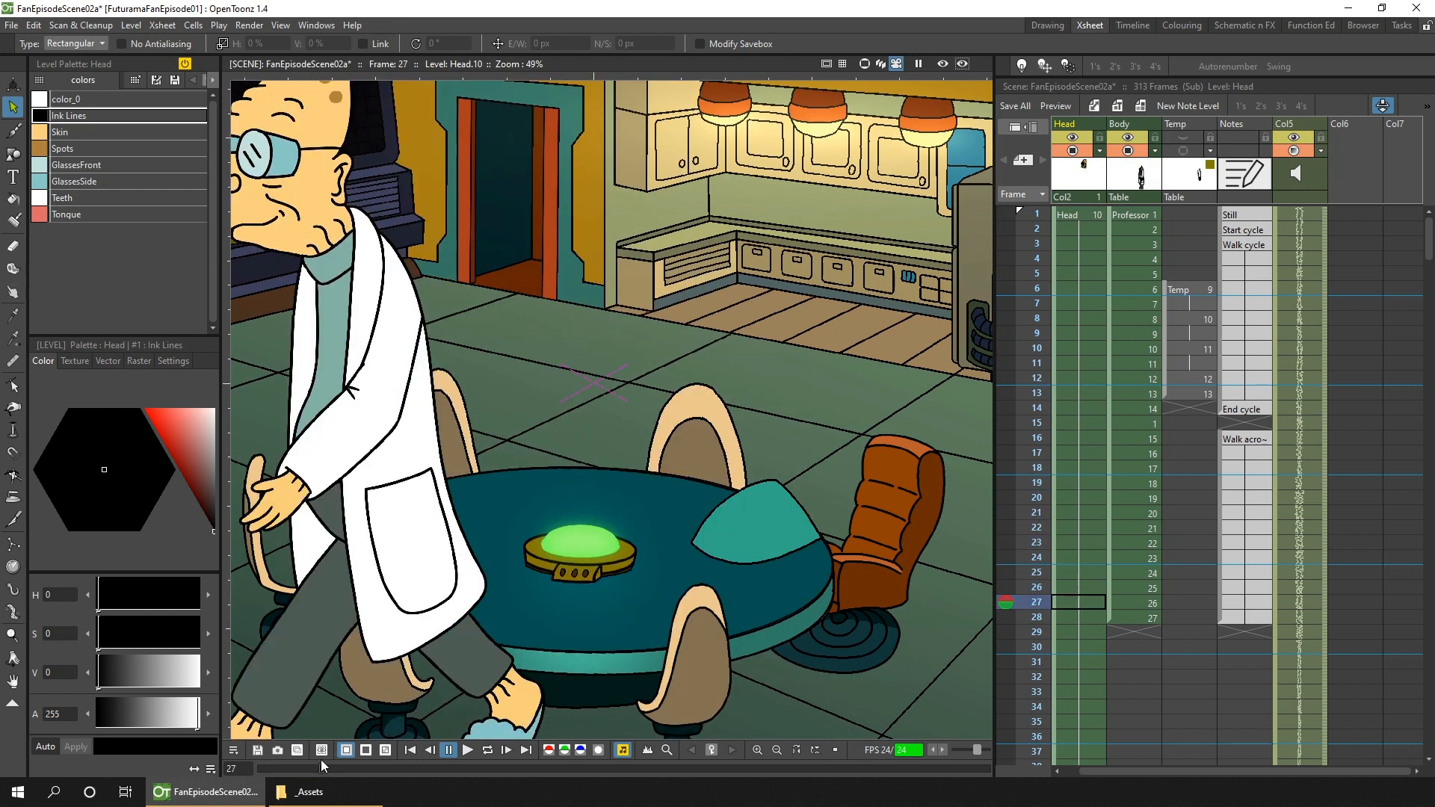
Step: Delete the Body drawings in frames 1 to 15 and move the walk-across drawings 15 to 27 to start at frame 27
click(1137, 215)
shift+click(1132, 416)
key(Delete)
drag(1038, 440, 1053, 618)
drag(1158, 628, 1163, 526)
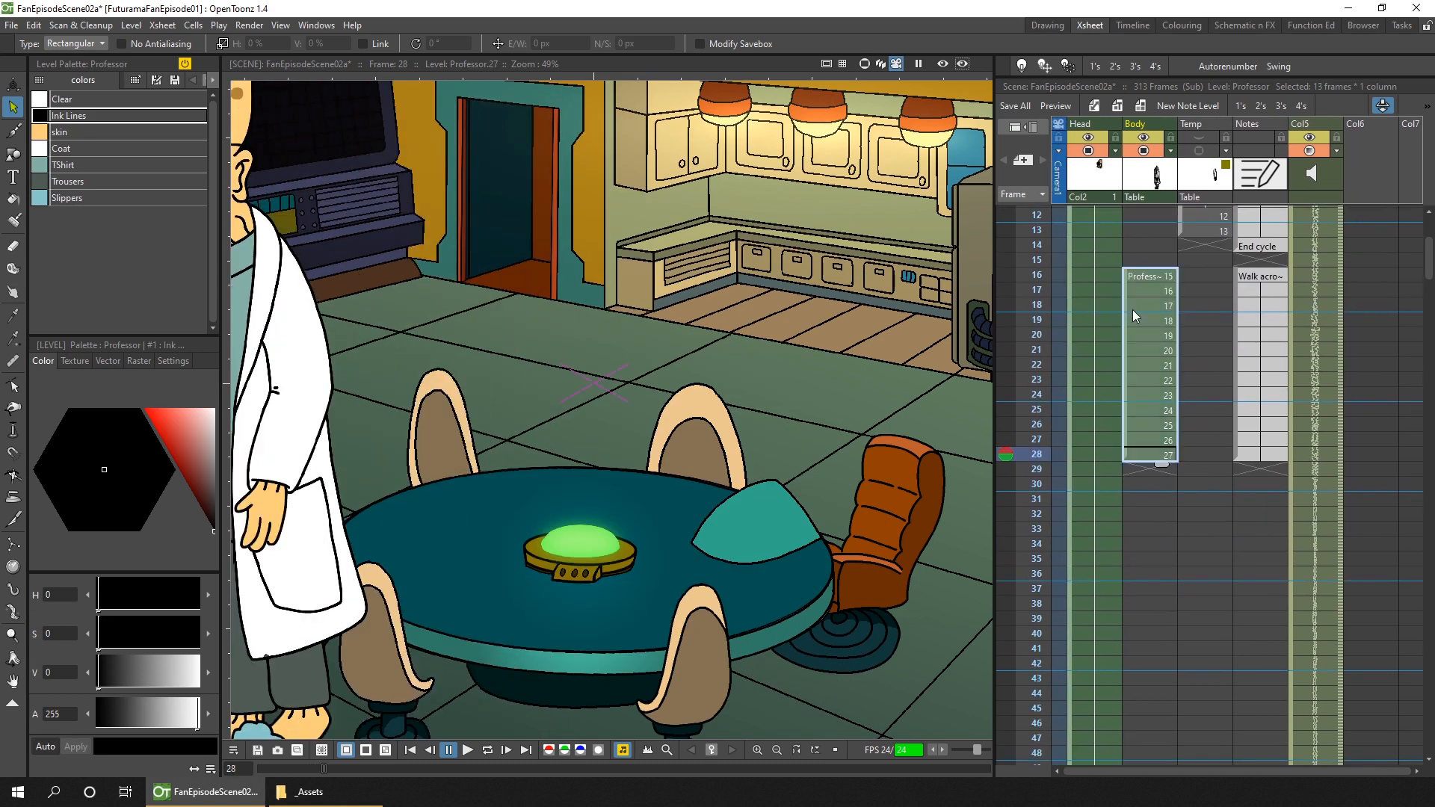
drag(1129, 310, 1129, 474)
Step: Scale the Body column down to about 40% at frame 27 with the Animate tool, and check its links in the Stage Schematic
click(12, 85)
click(120, 43)
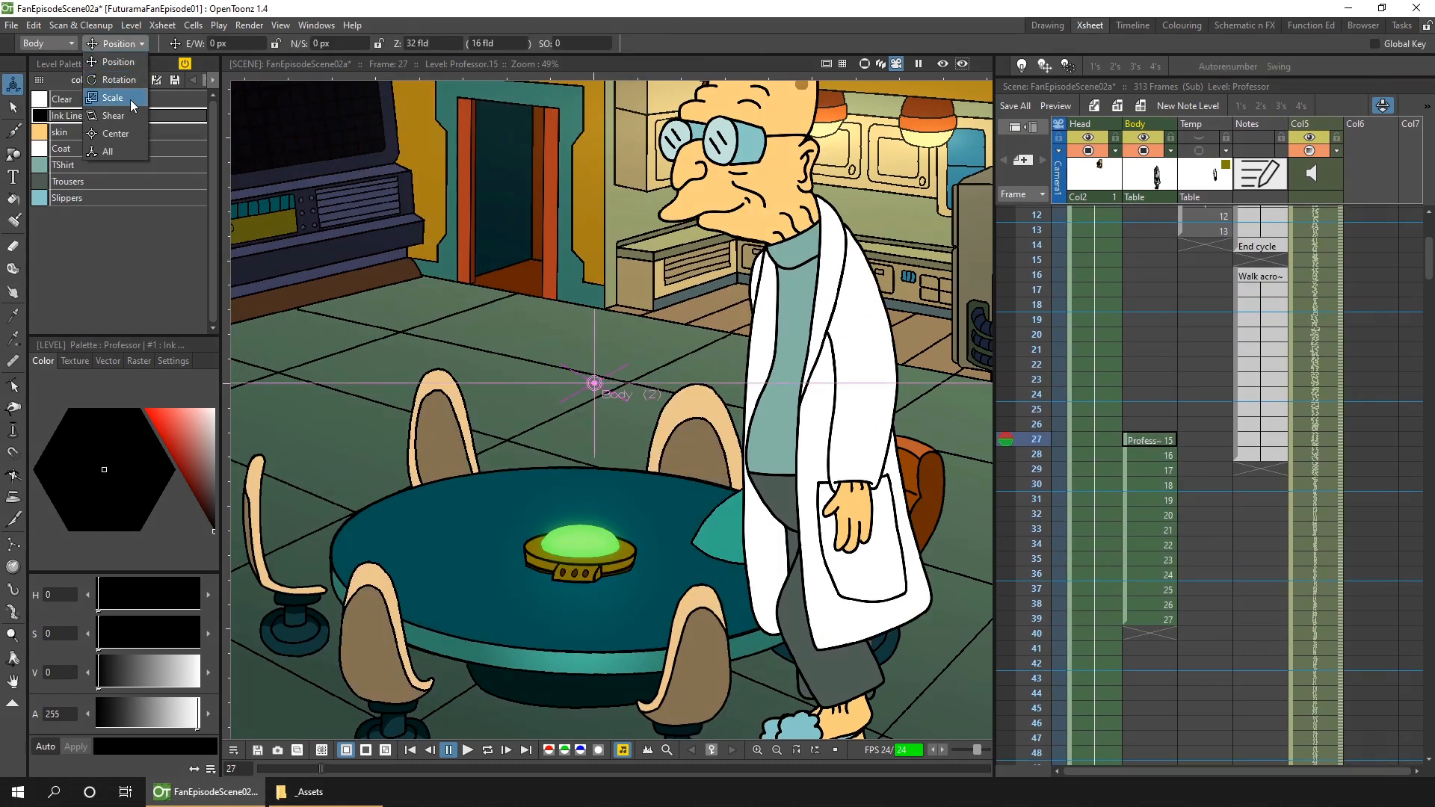
click(113, 88)
drag(613, 568, 657, 427)
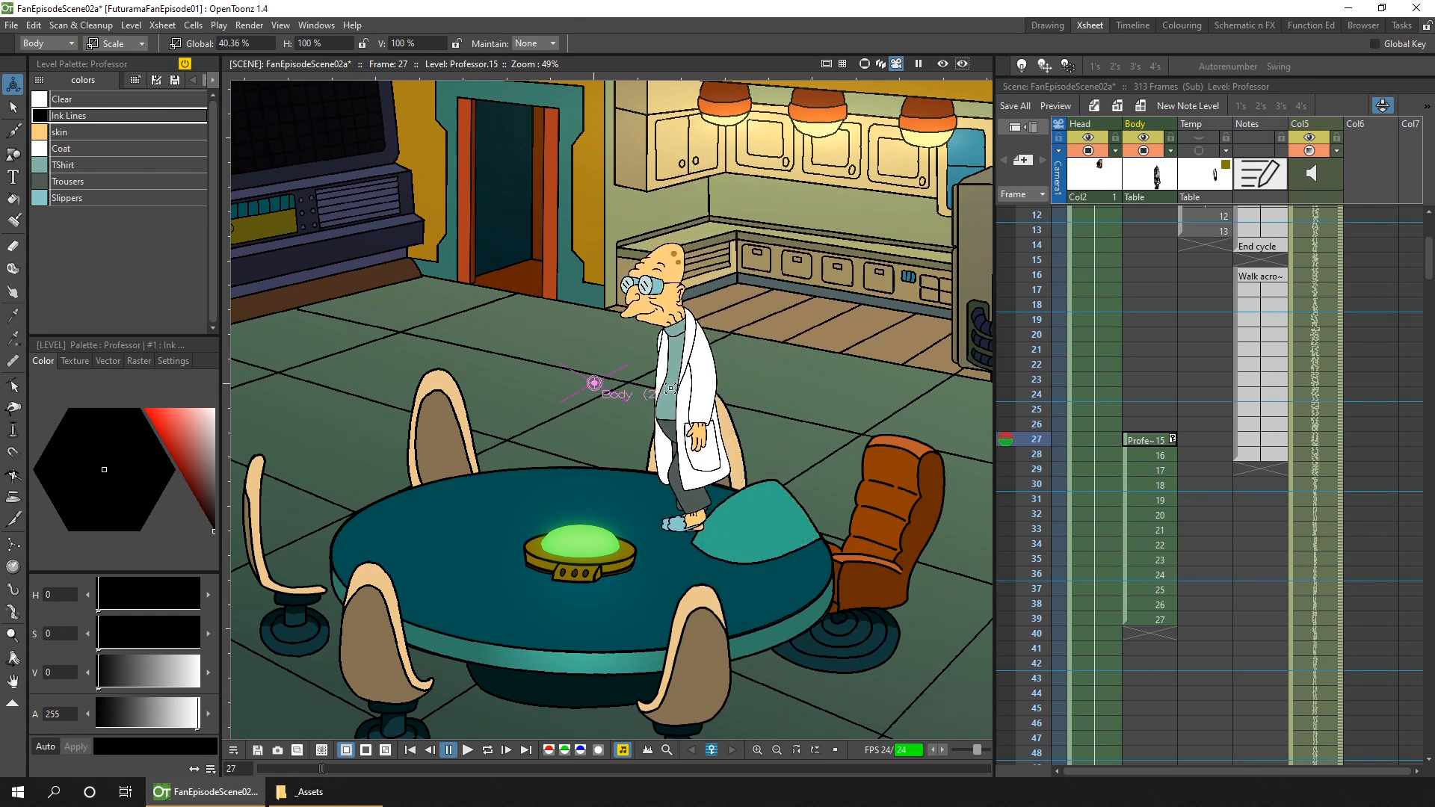
click(1250, 29)
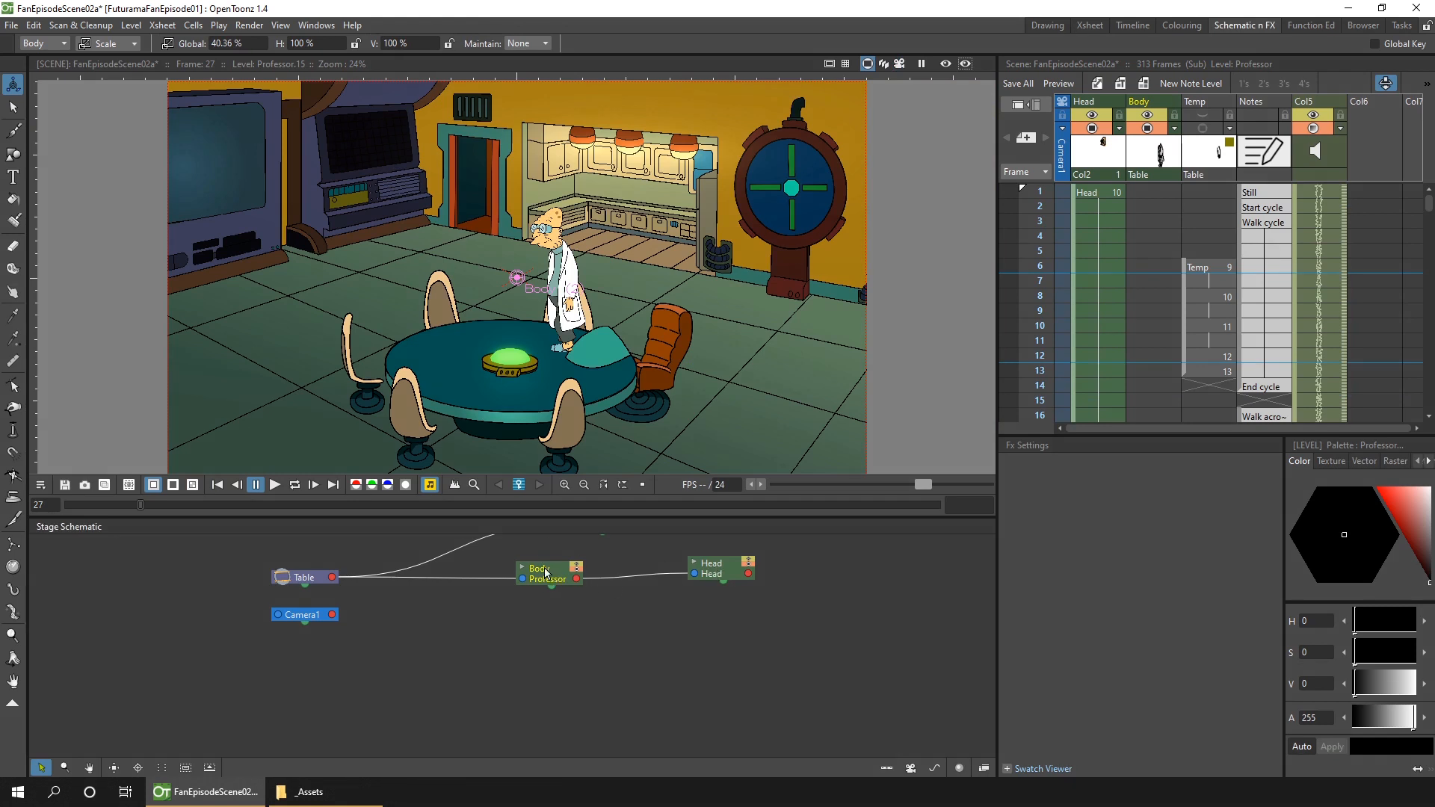
click(1089, 27)
Step: Set the Animate tool to All, shrink the Professor to about 22.5% and place him at the open doorway
click(116, 43)
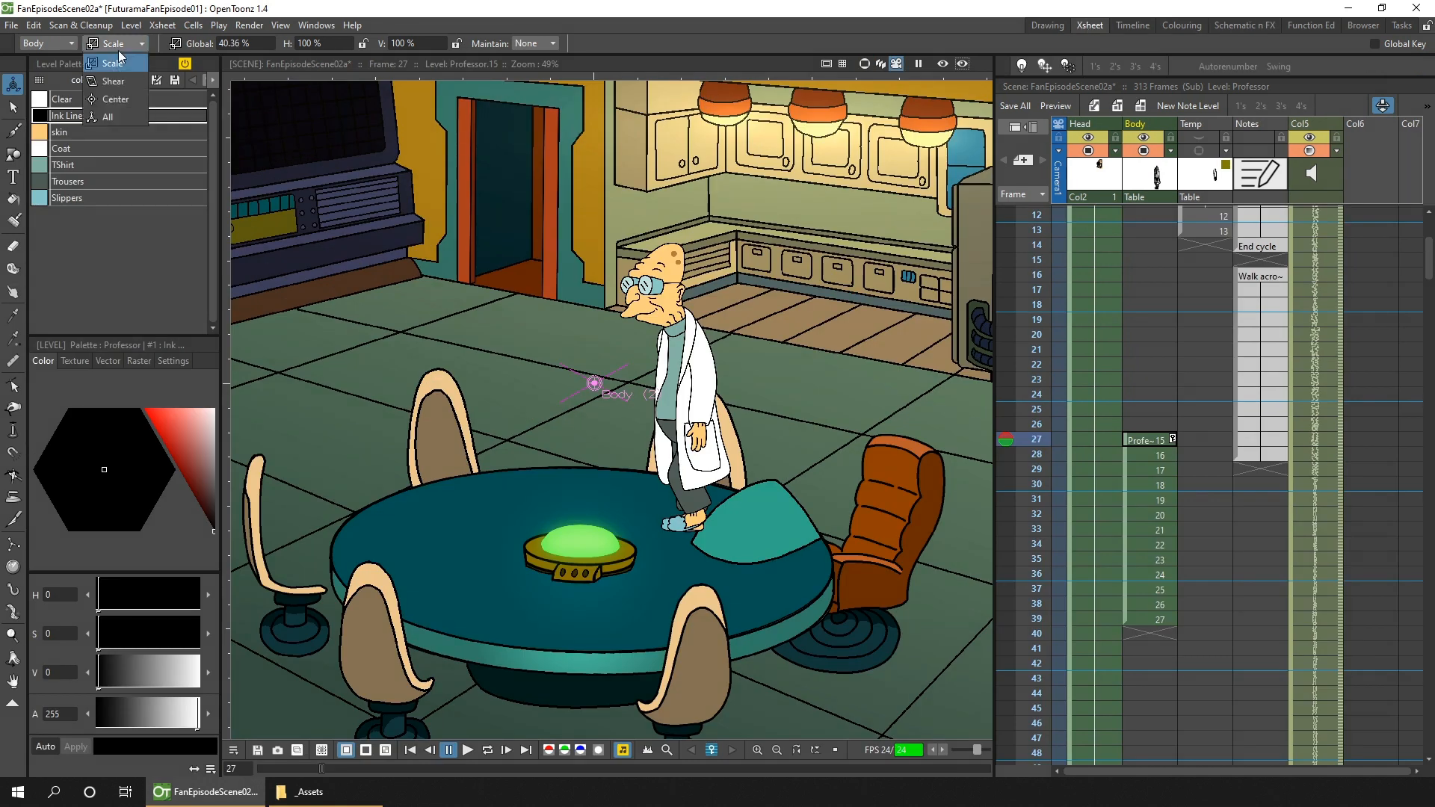
click(109, 152)
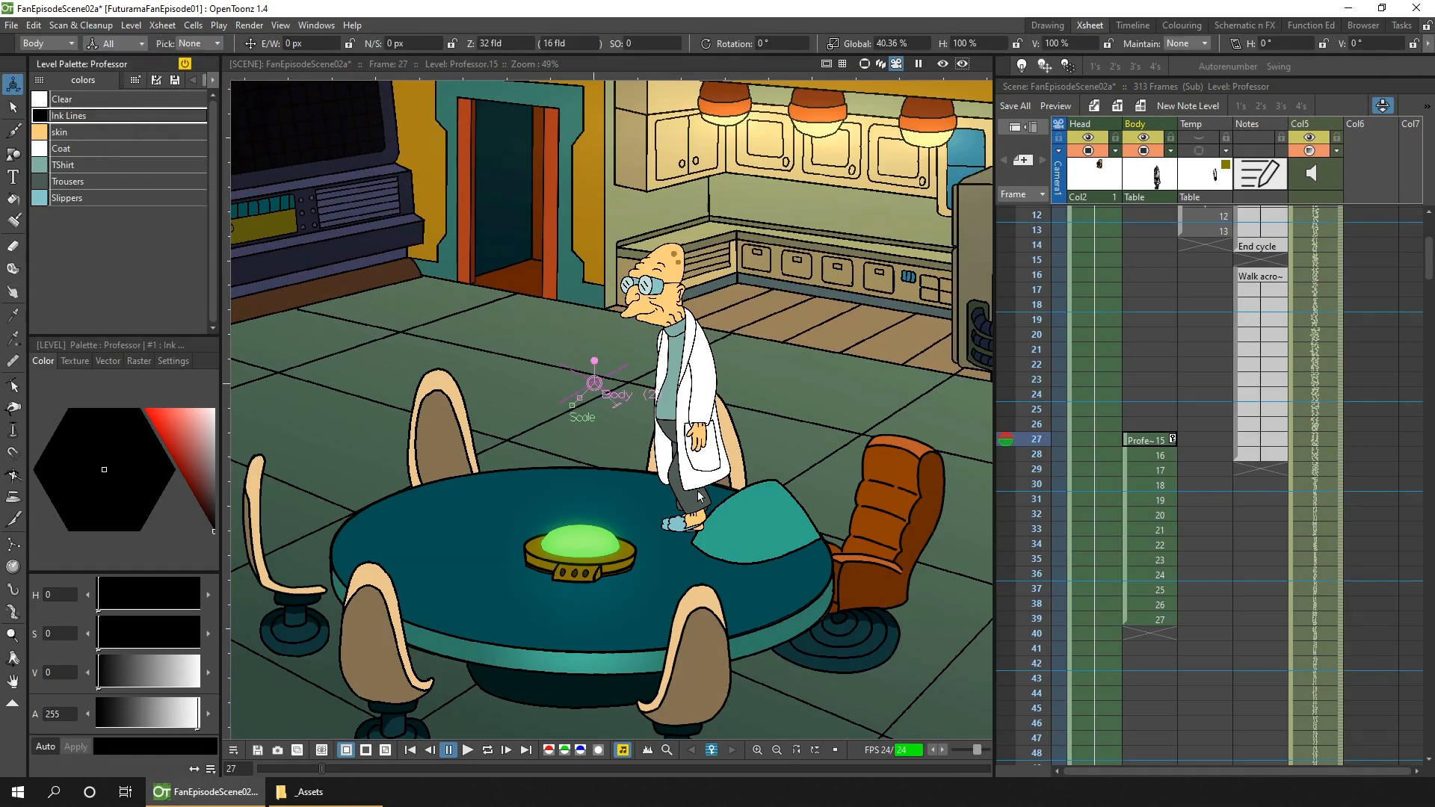
drag(713, 518, 436, 225)
drag(516, 265, 525, 261)
drag(525, 262, 563, 256)
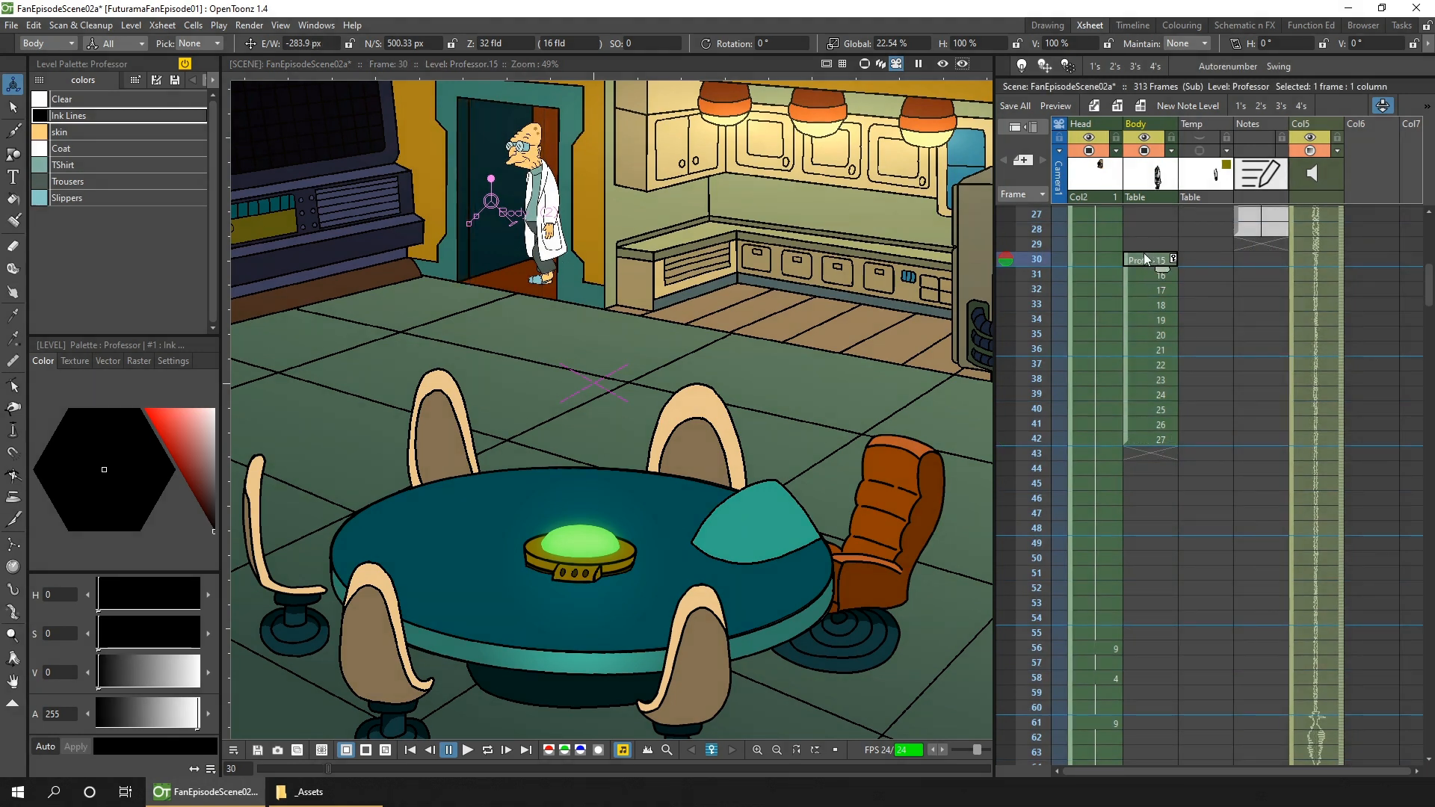
Step: Start the Body's walk drawings 15 to 26 at frame 31 and paste the same cycle again from frame 43
drag(1127, 261, 1128, 274)
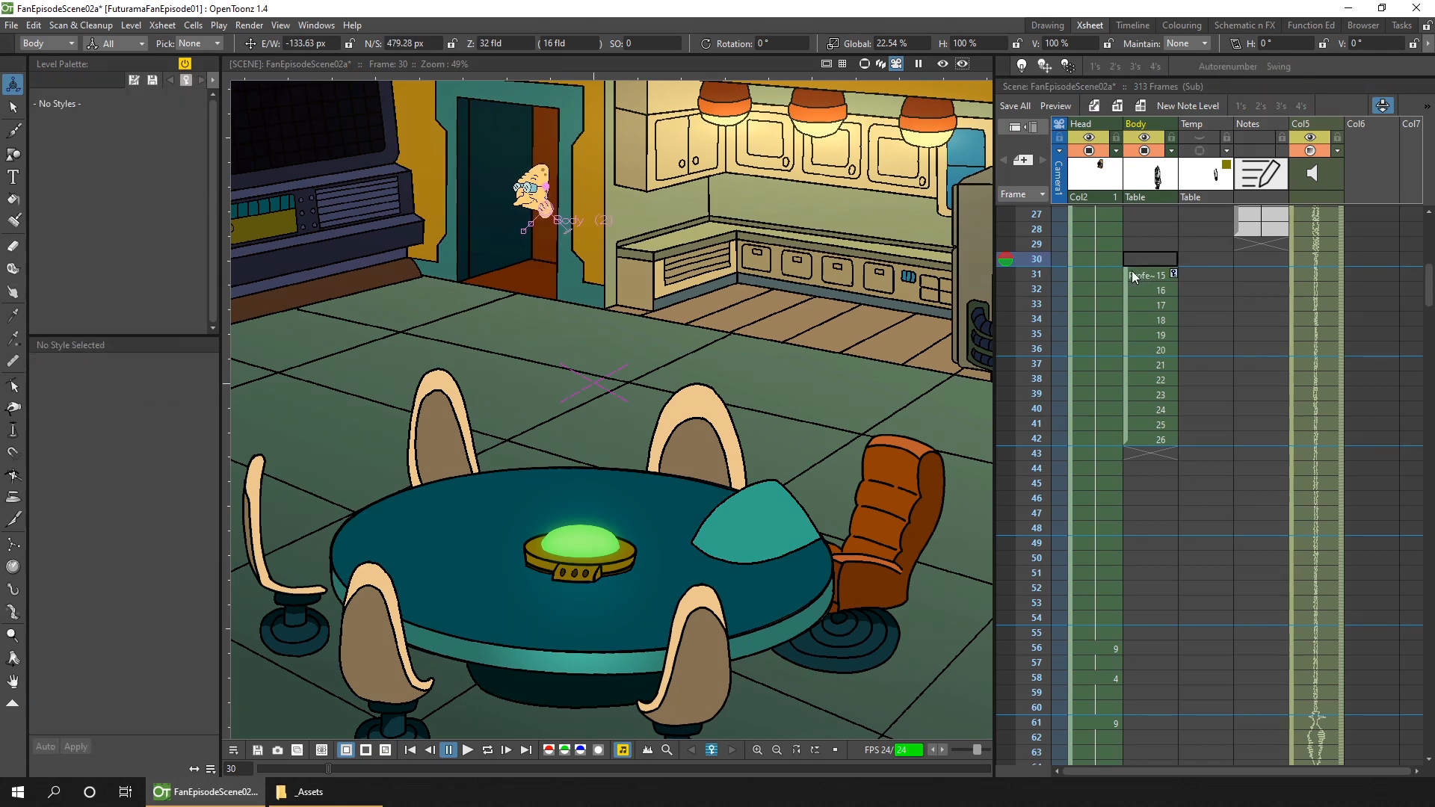
click(1145, 454)
key(ctrl+v)
click(1150, 439)
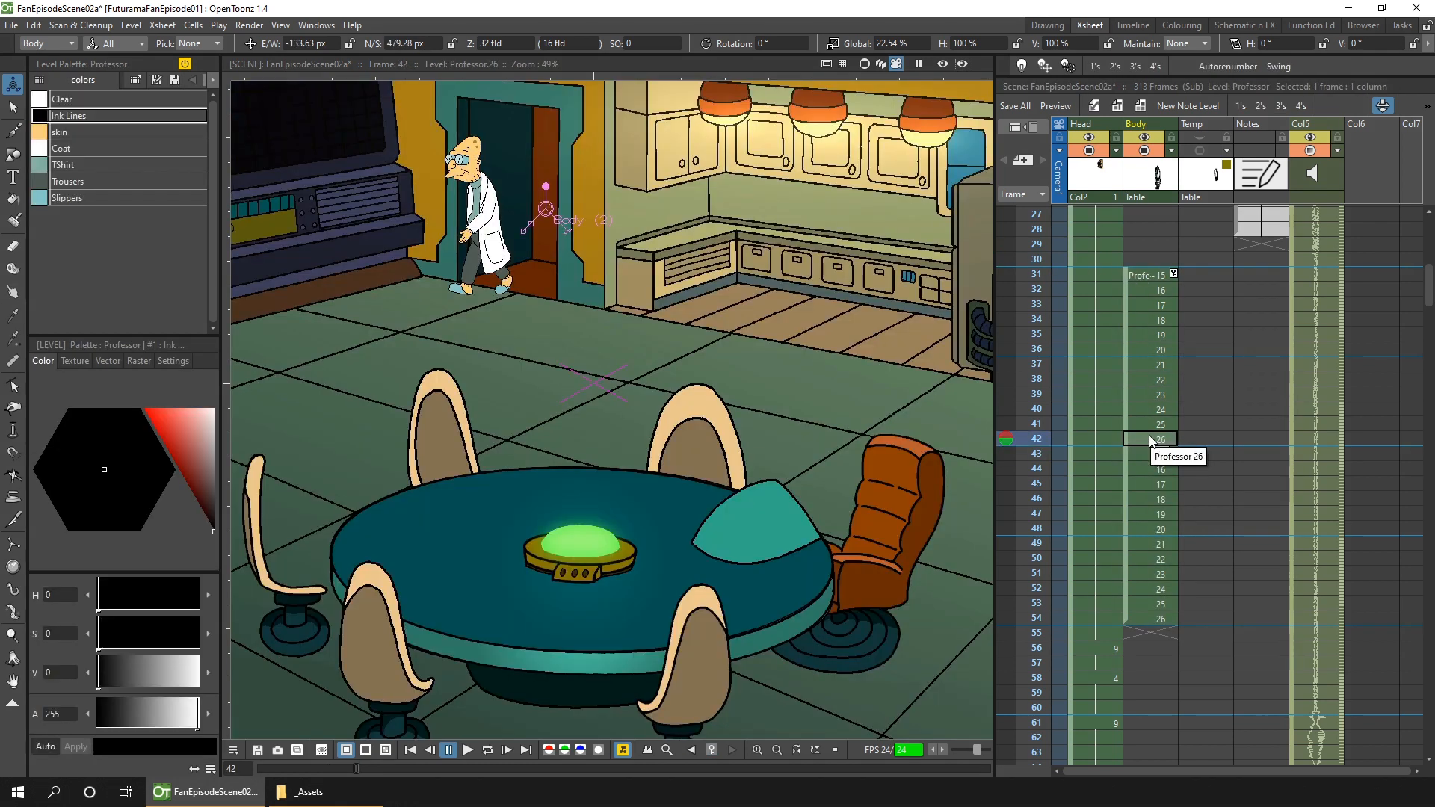
Step: Compare the Professor's position at frames 31, 42 and 43, ending on frame 42
click(1037, 454)
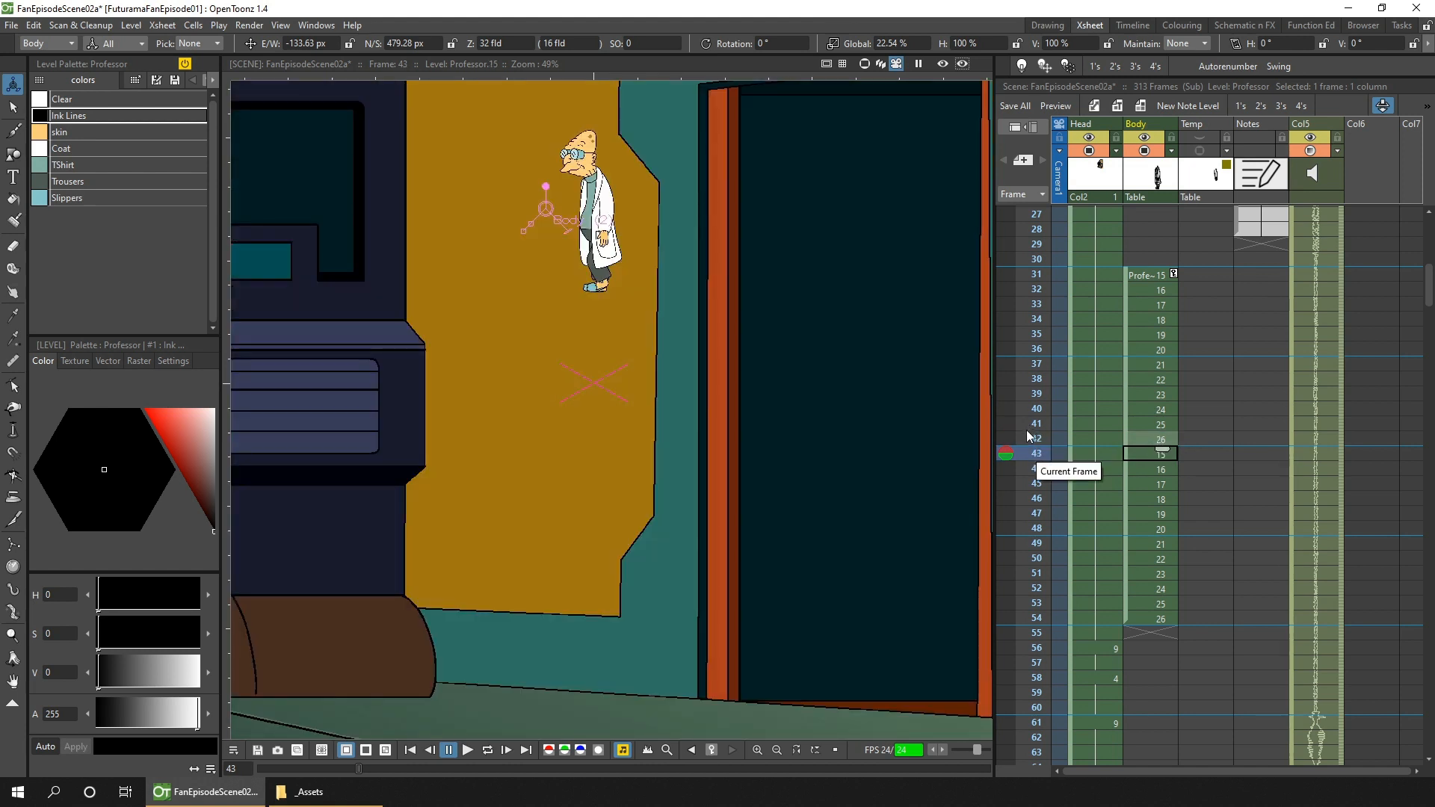
click(1040, 439)
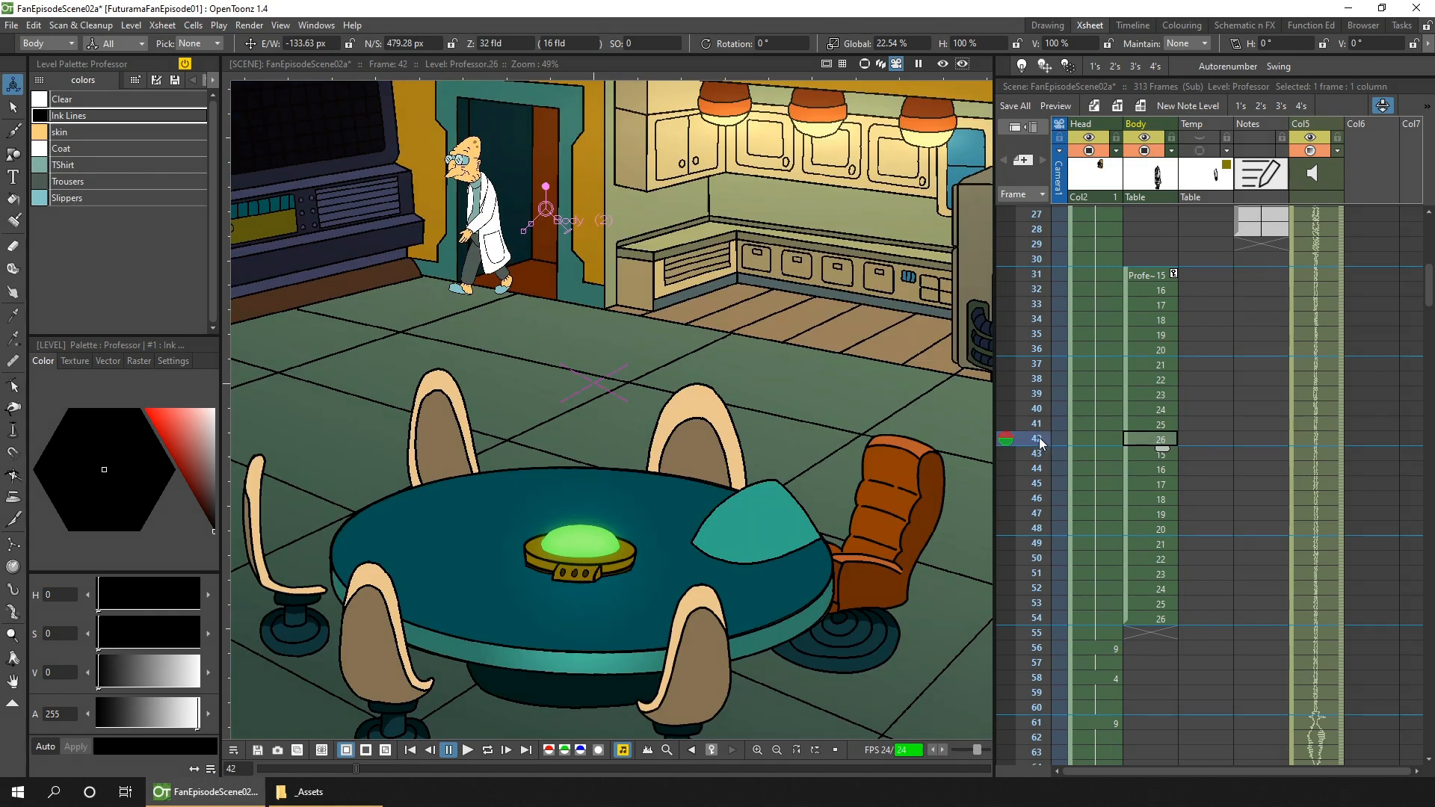
click(1172, 272)
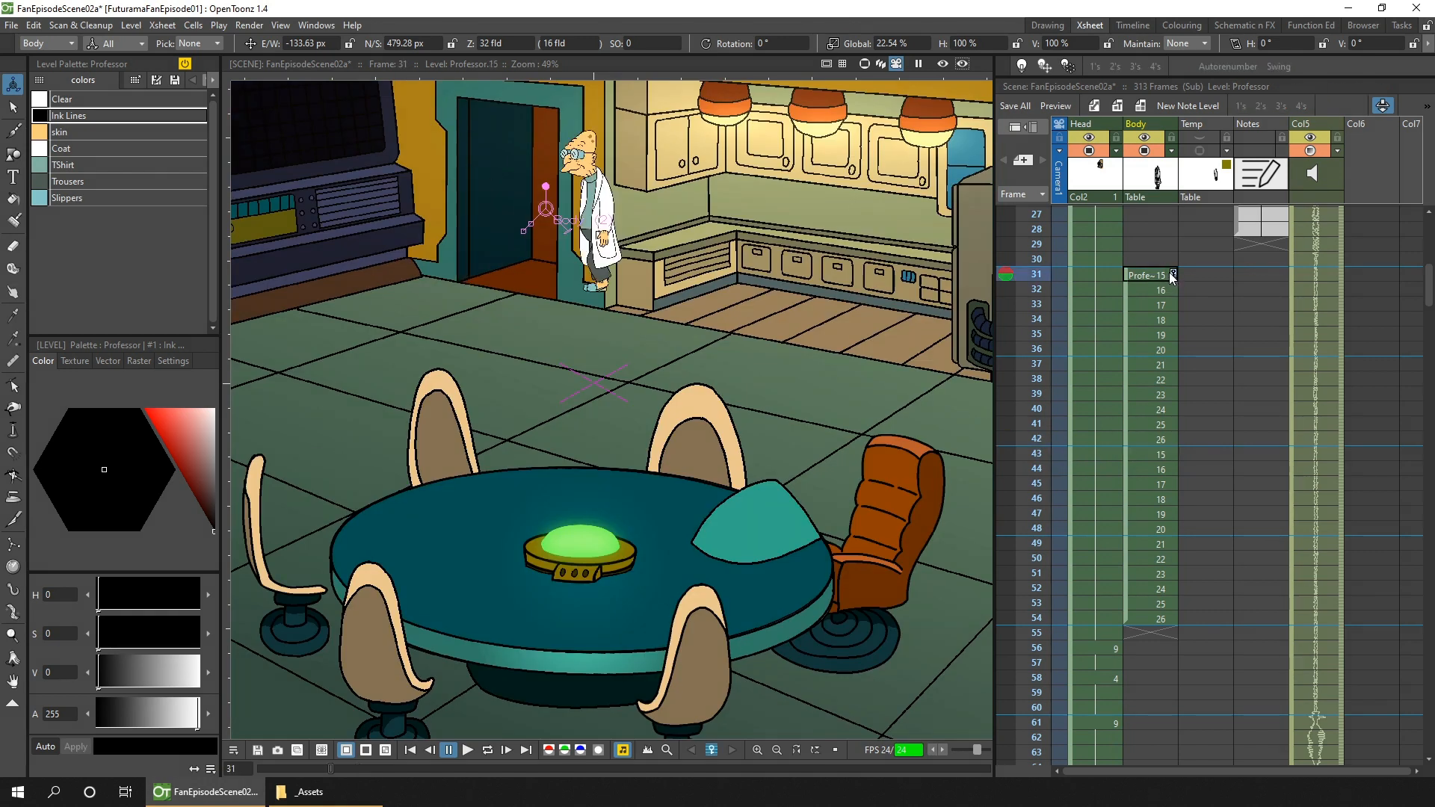
click(1168, 442)
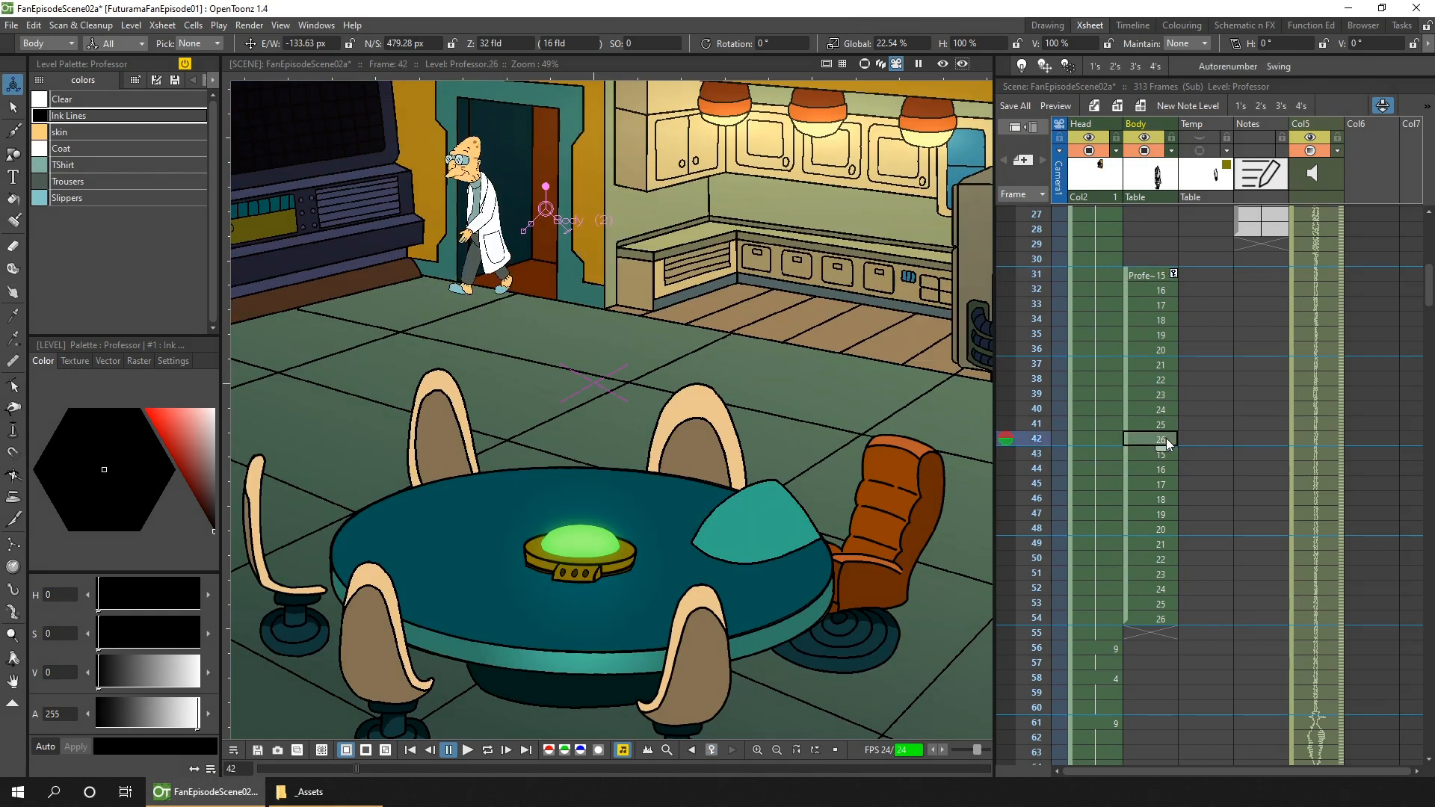
Step: At frame 43, enlarge the Professor to about 72% and place him in front of the close-up doorway
click(1150, 457)
drag(523, 231, 481, 287)
drag(587, 214, 711, 515)
drag(887, 496, 800, 441)
drag(629, 453, 631, 451)
scroll(800, 490, down, 4)
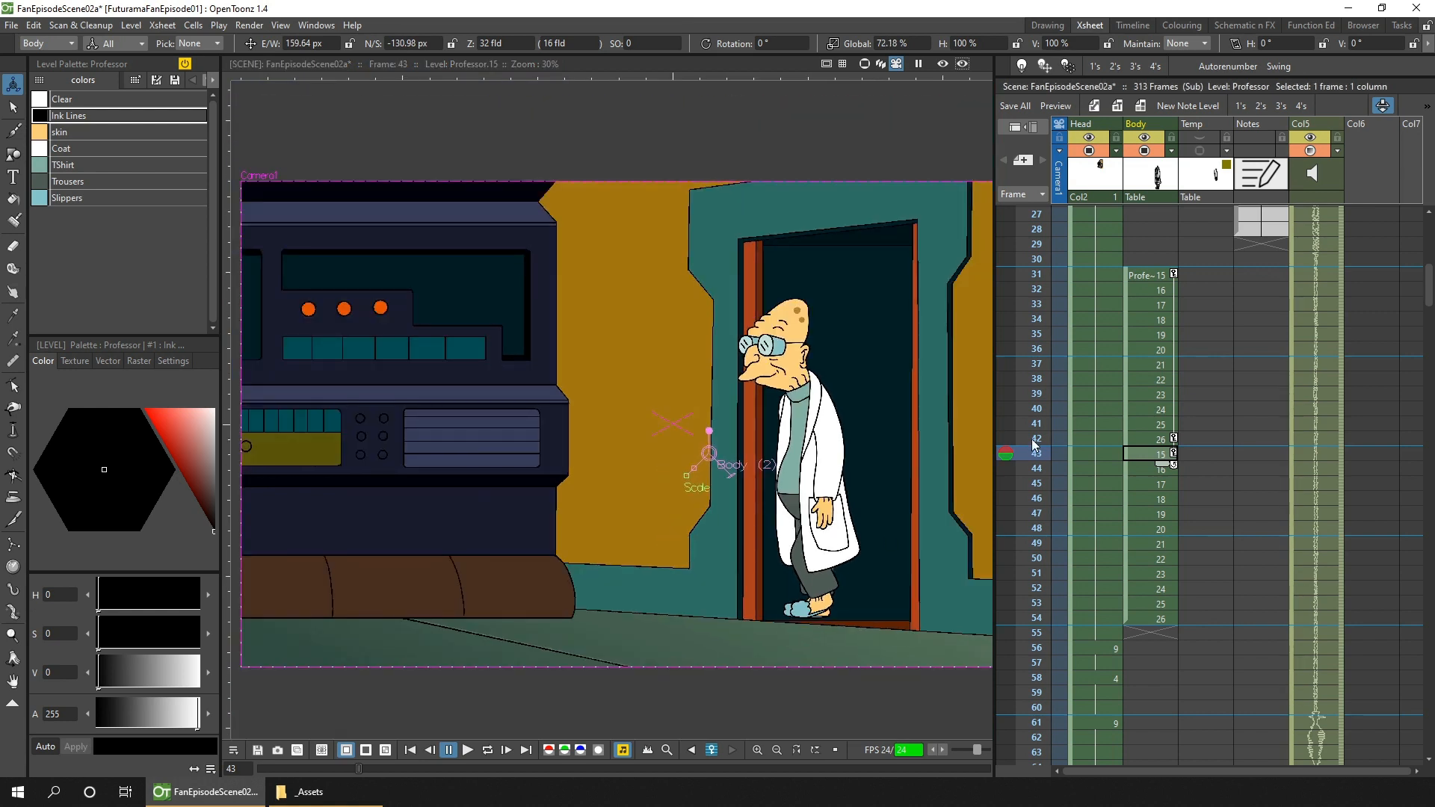
Step: Review the Professor's walk from frame 31 through the change to the close-up by scrubbing the frames
click(1033, 440)
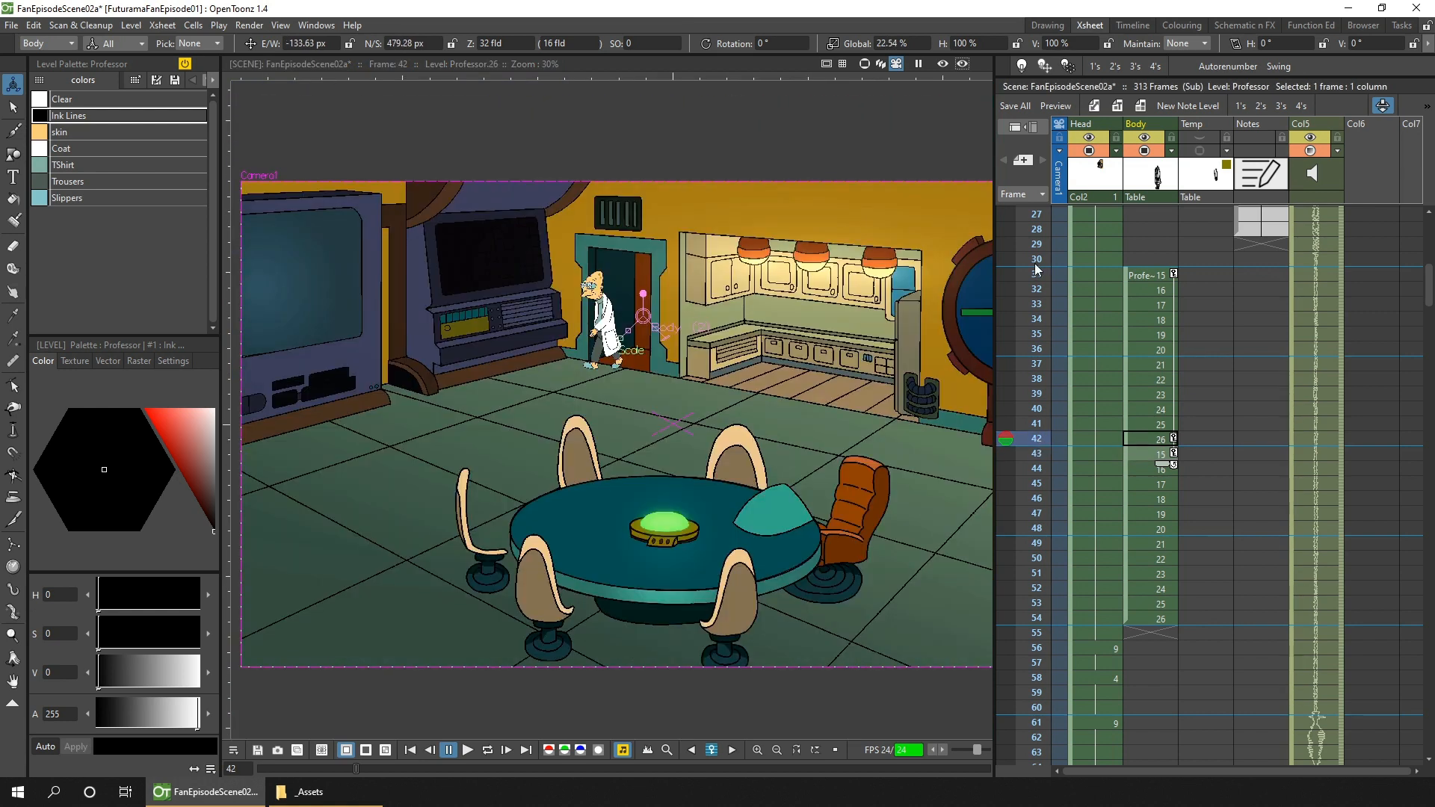
drag(1036, 263, 1039, 290)
drag(1039, 290, 1039, 376)
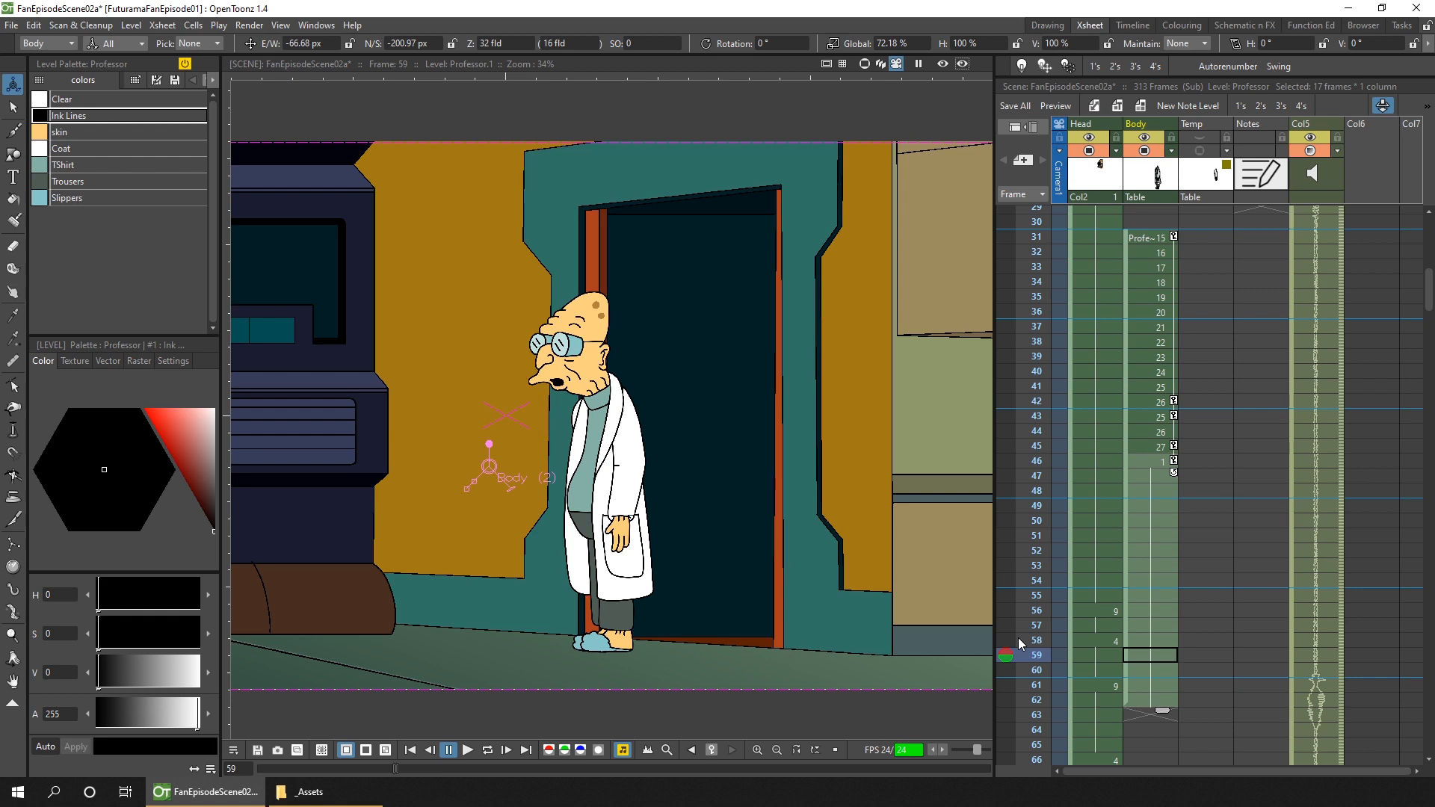
click(1038, 238)
mouse_move(1041, 239)
mouse_down()
mouse_move(1048, 652)
mouse_move(1050, 551)
mouse_up()
click(1042, 236)
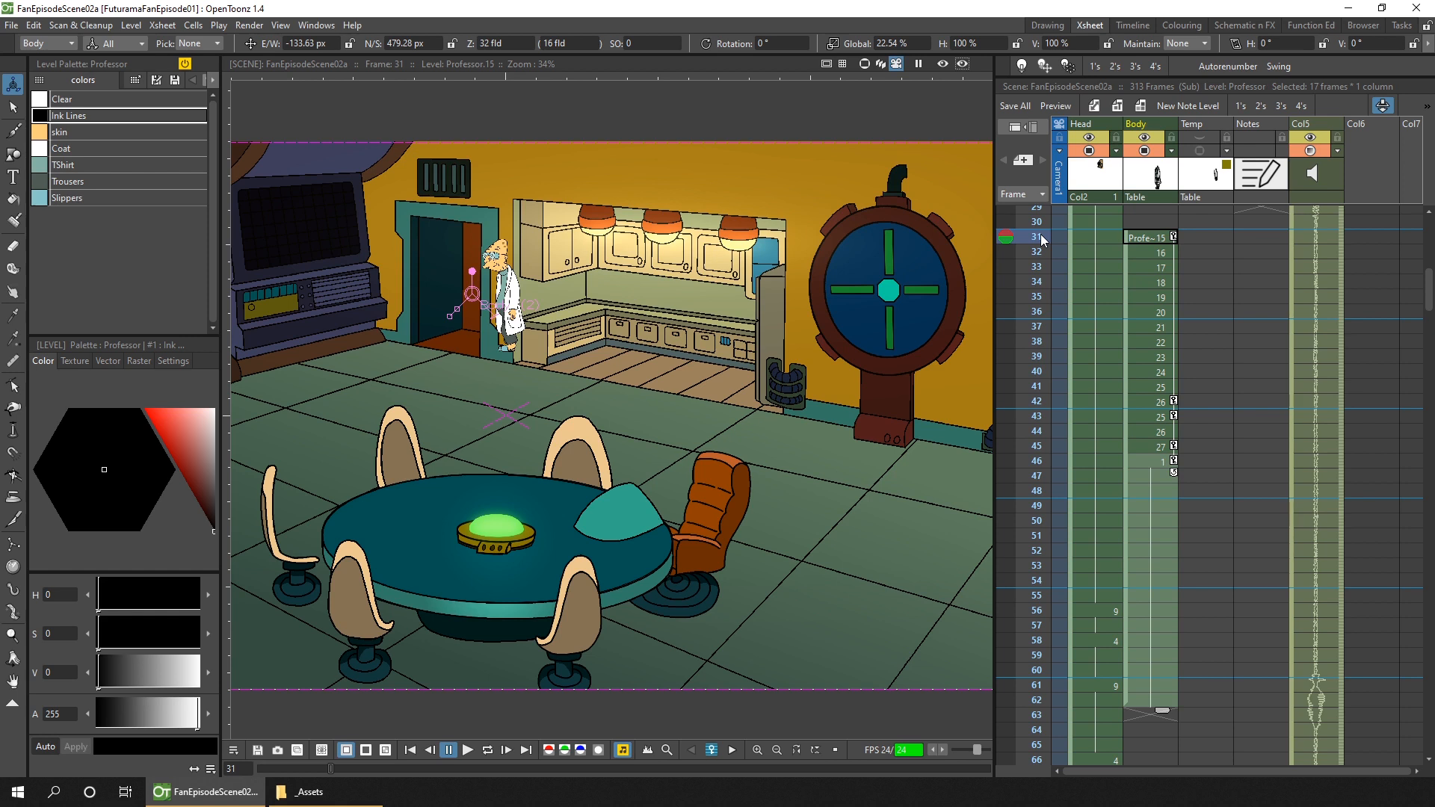
Step: Insert an empty column before Temp and create a new level named Matte in it at frame 31
click(1203, 183)
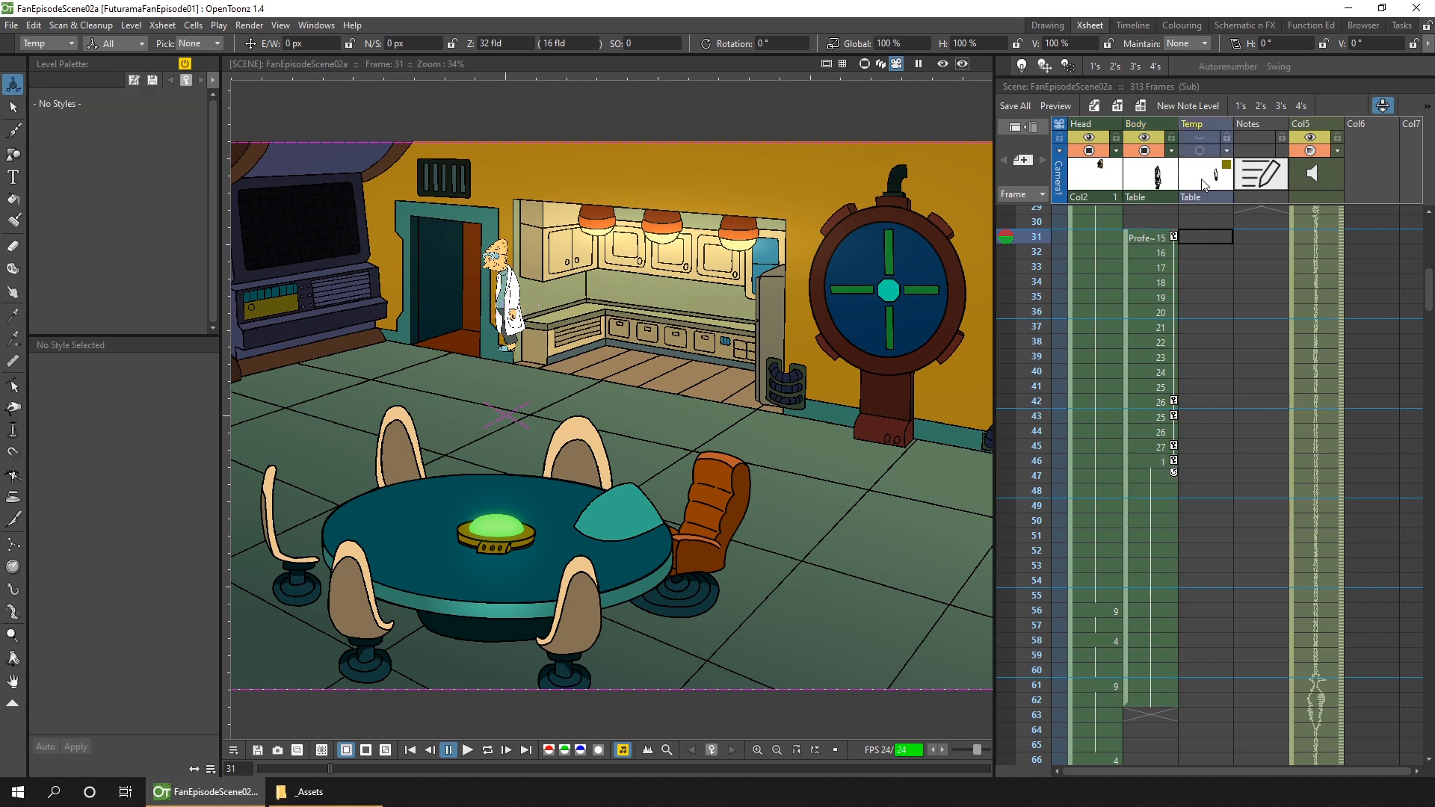
key(Insert)
click(1205, 236)
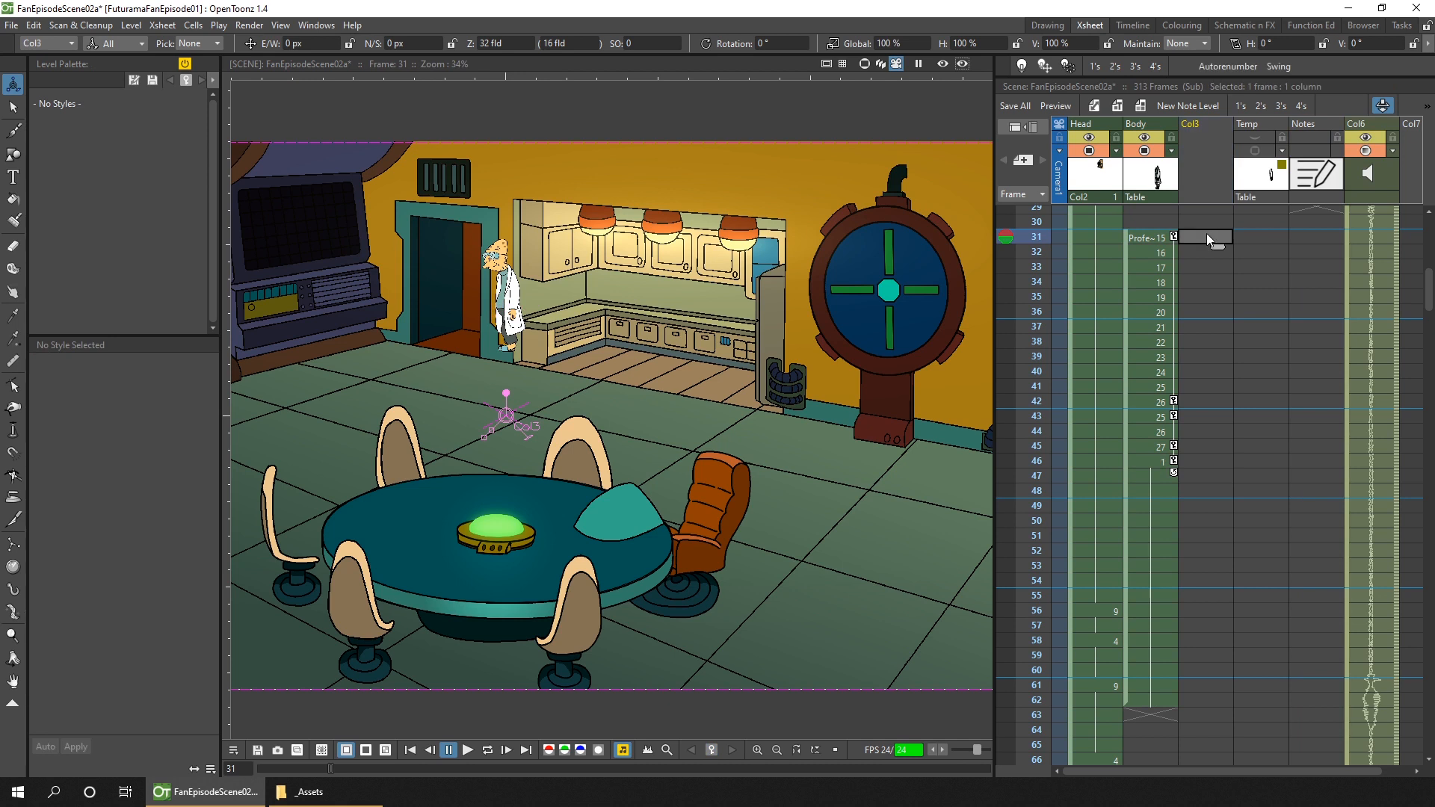
click(1094, 105)
text(Matte)
click(613, 431)
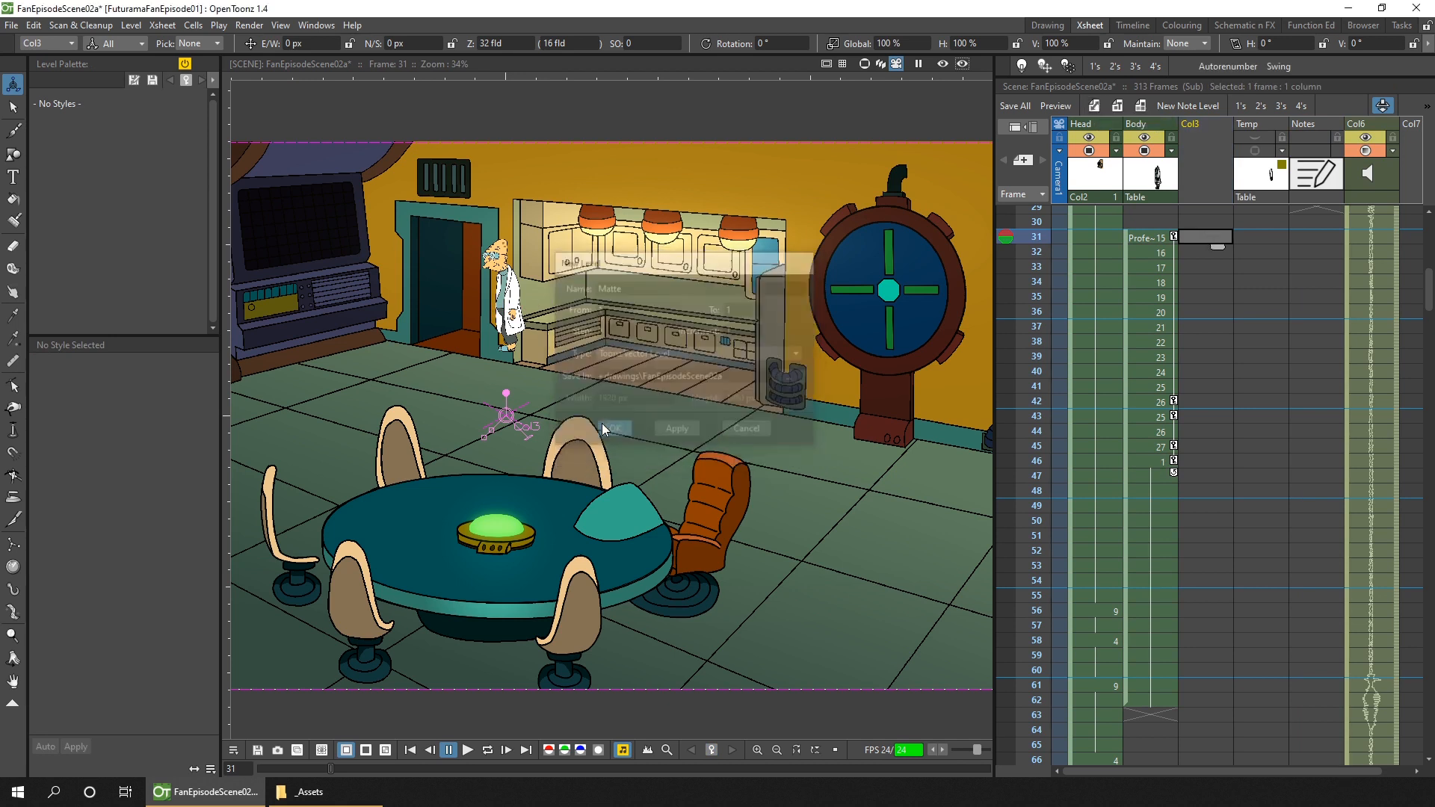
Step: Draw an auto-filled black rectangle over the wall beside the doorway, covering the Professor at frame 31
click(13, 154)
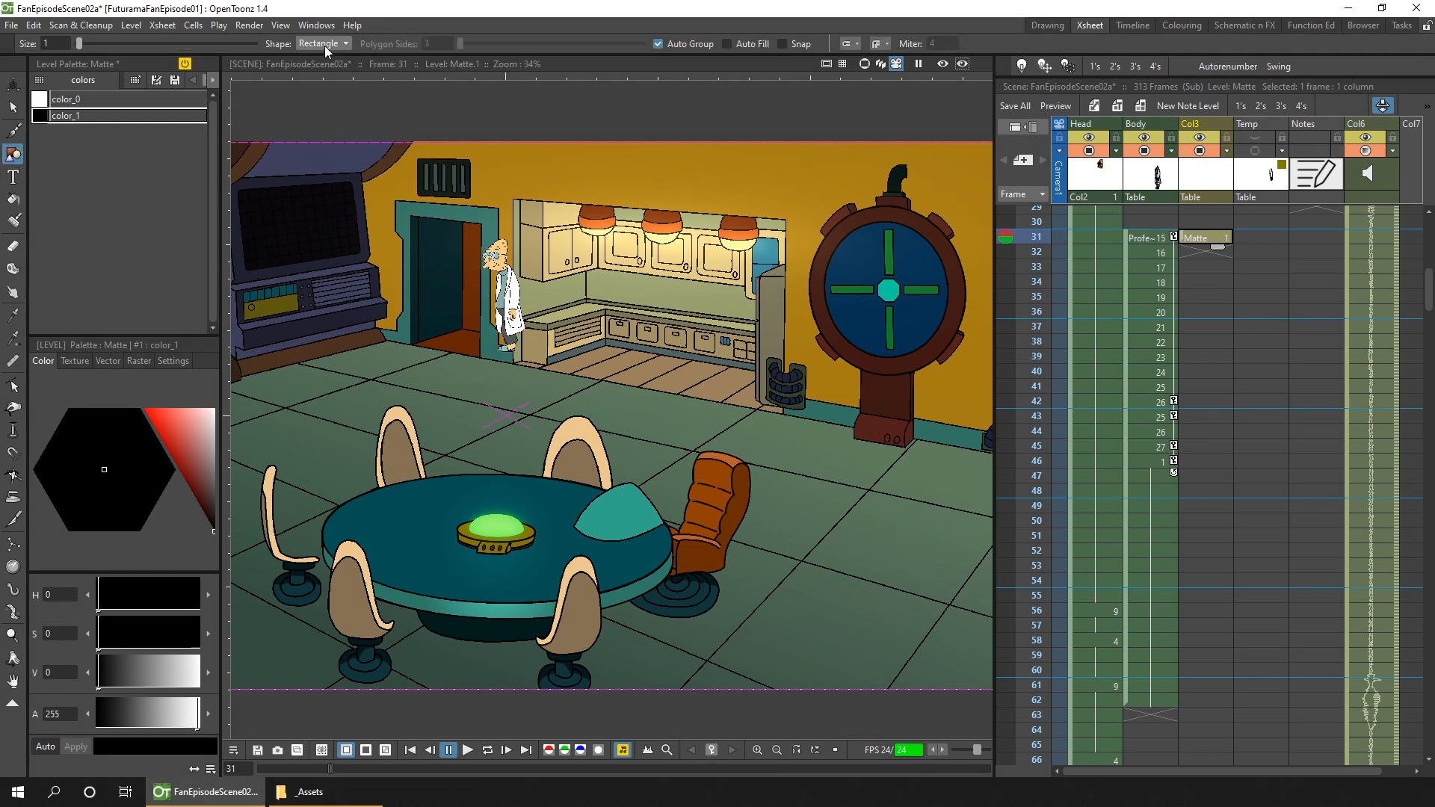
click(727, 43)
scroll(535, 280, up, 6)
drag(535, 280, 665, 286)
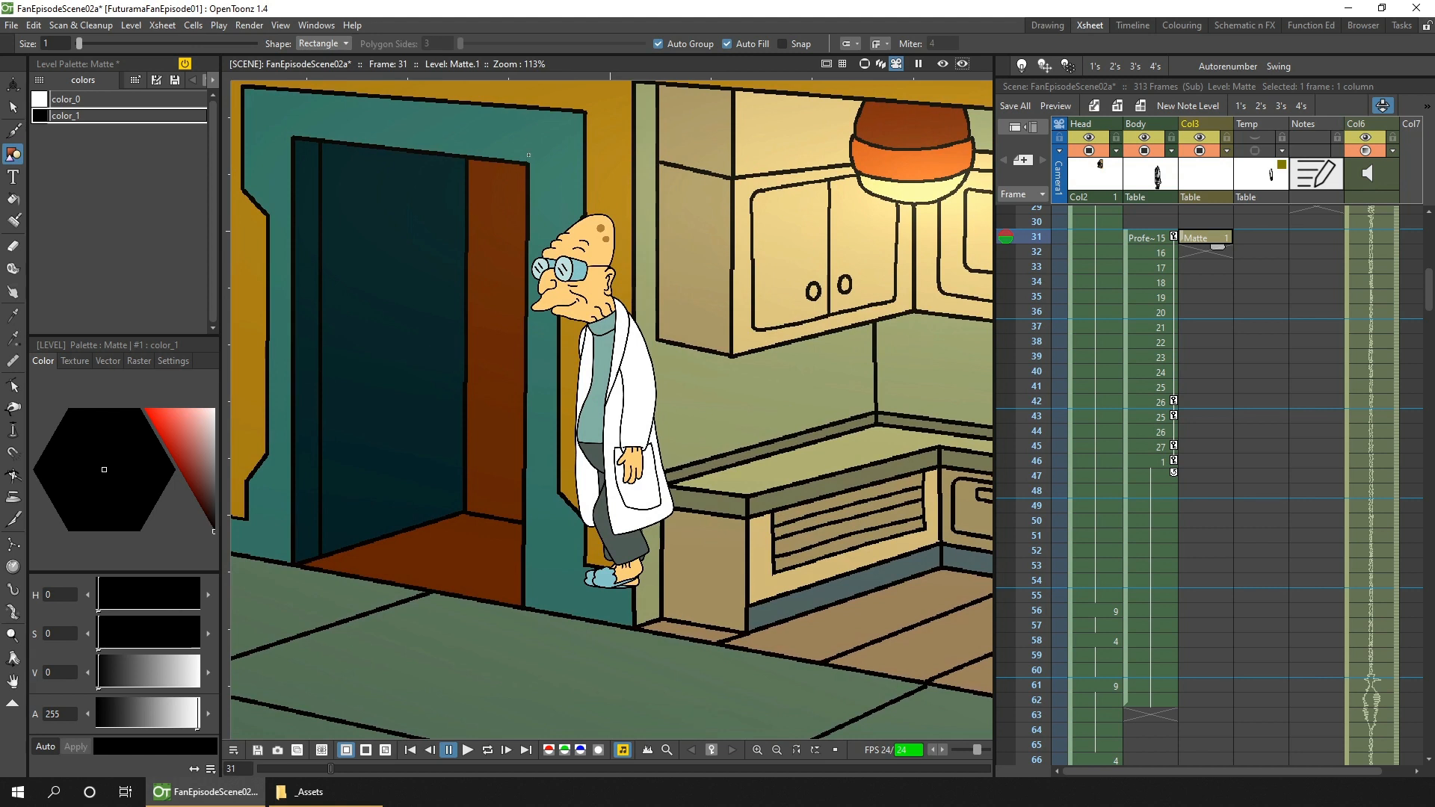
drag(527, 154, 739, 659)
Step: Reshape the matte rectangle's lower corners to follow the door frame and floor line, and save the scene
click(13, 385)
click(541, 656)
scroll(542, 657, up, 3)
drag(513, 677, 498, 581)
scroll(590, 284, down, 5)
key(ctrl+s)
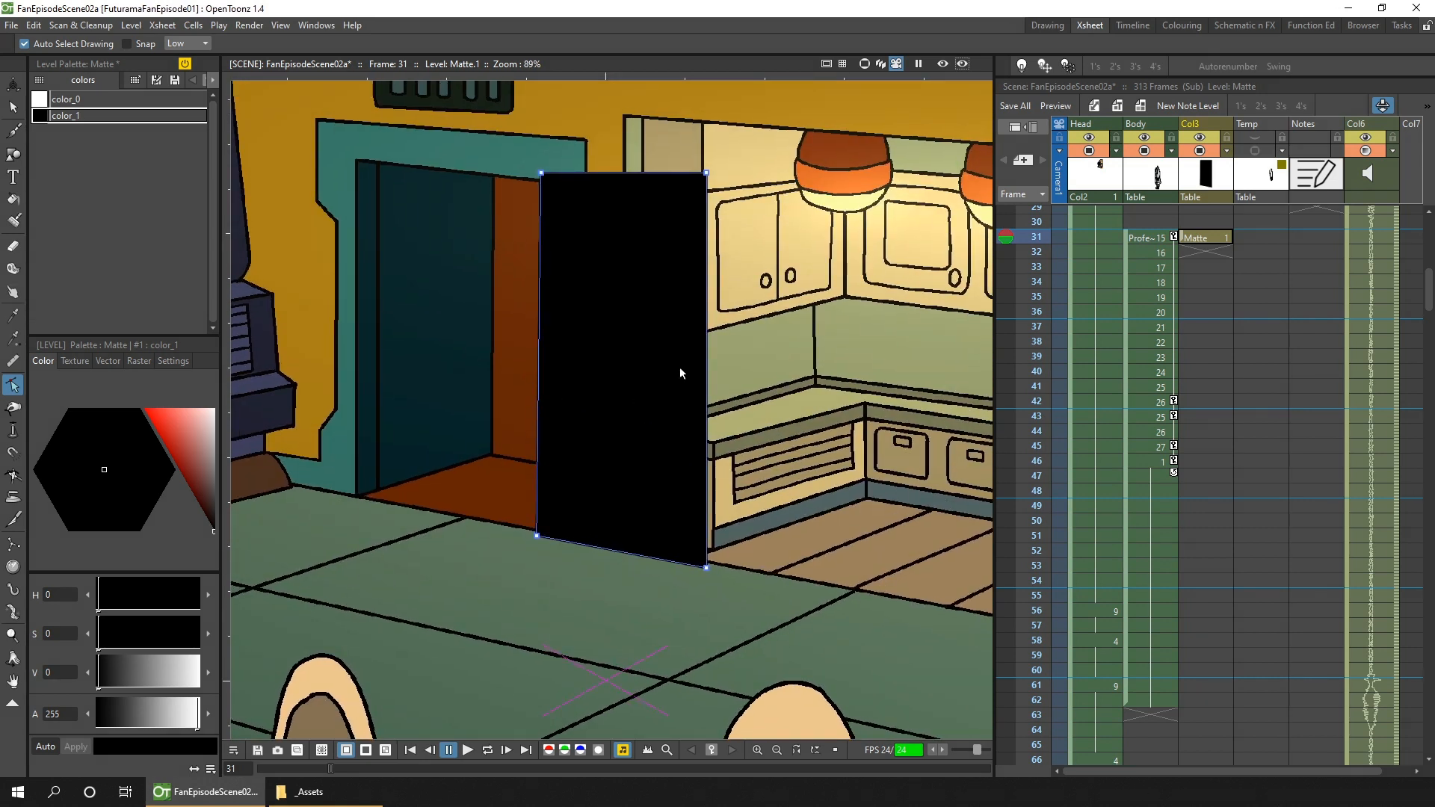
Step: In the FX Schematic, combine Body and Head with an Over effect and cut the result with Matte through Matte Out
click(1247, 25)
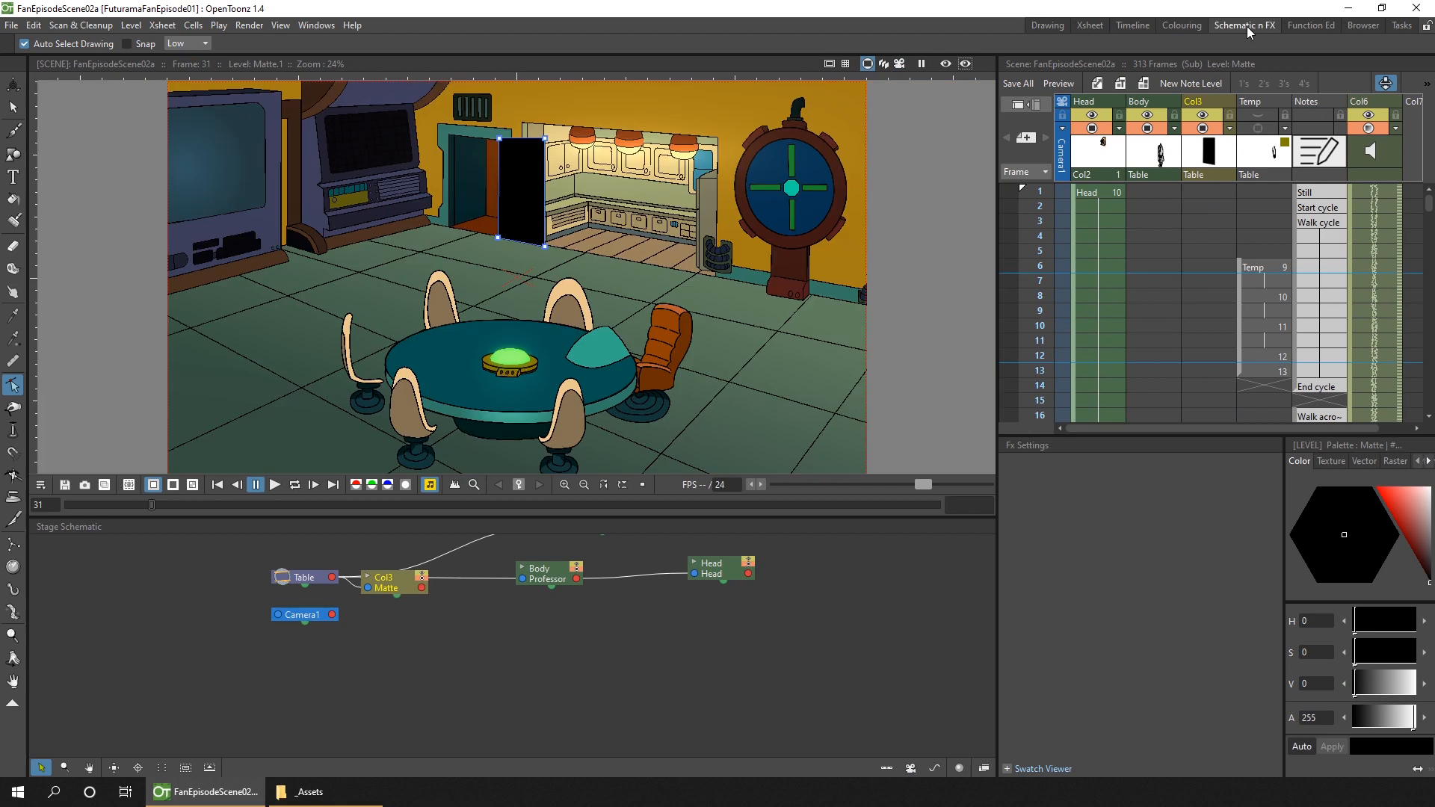
click(984, 767)
drag(634, 714, 667, 640)
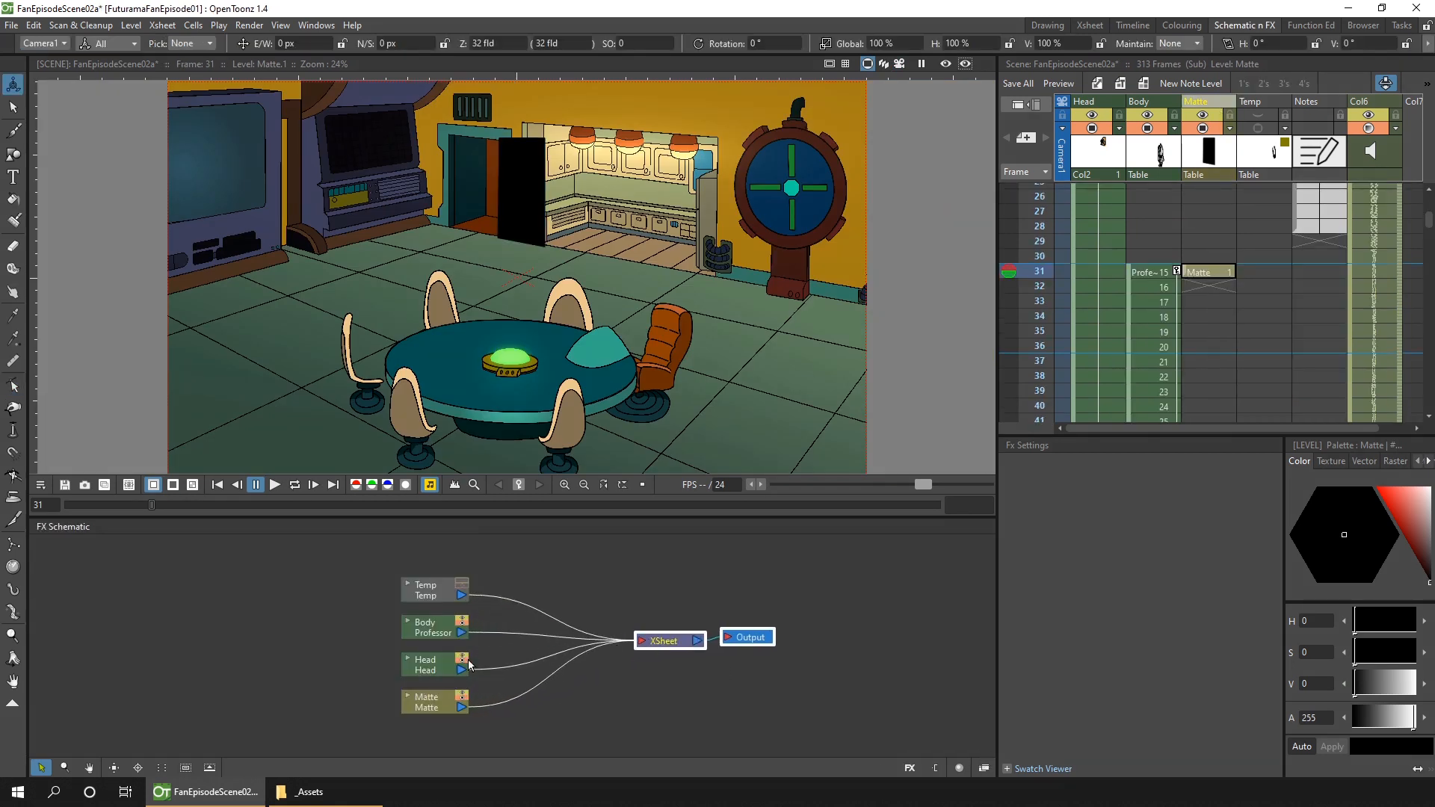
drag(424, 707, 507, 701)
click(430, 628)
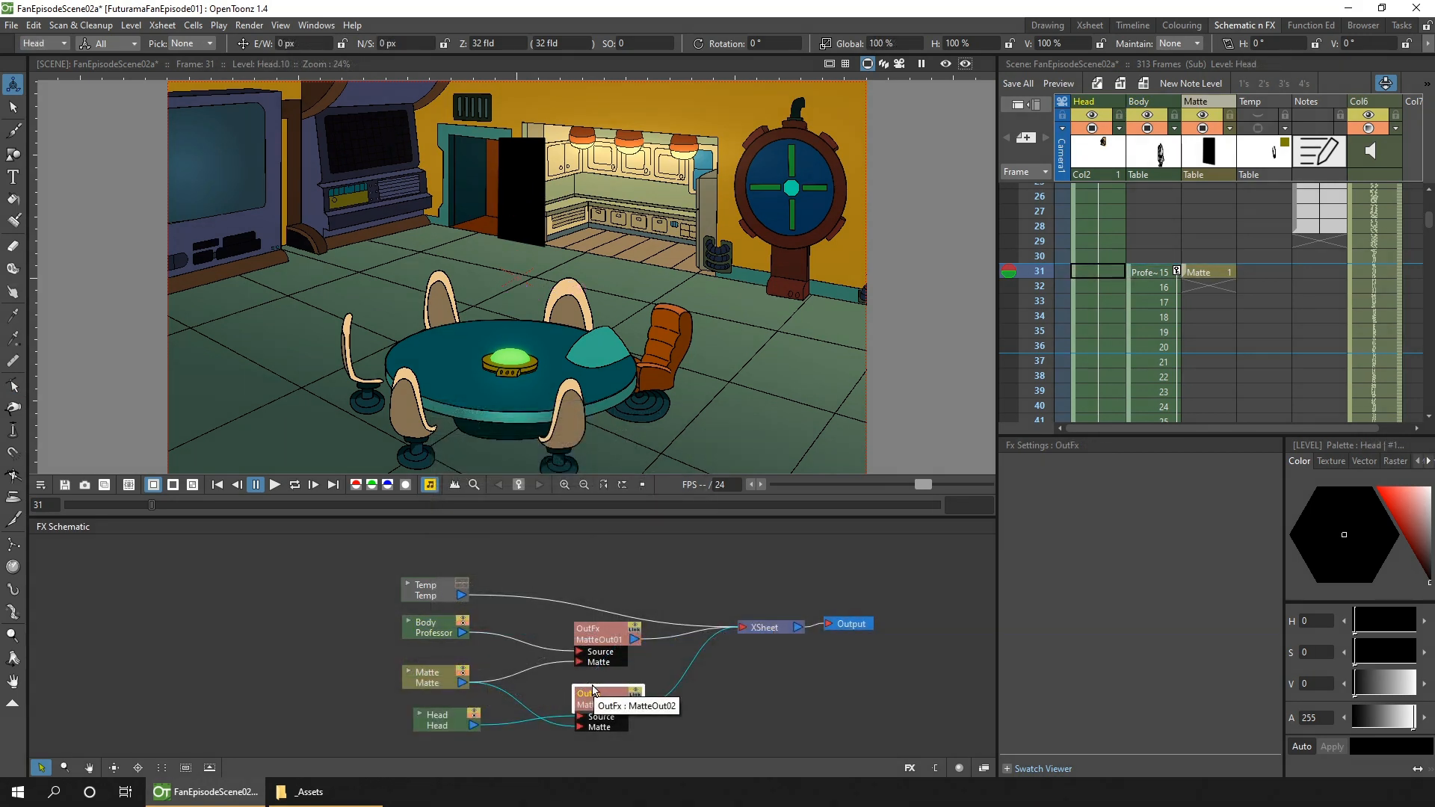
click(699, 572)
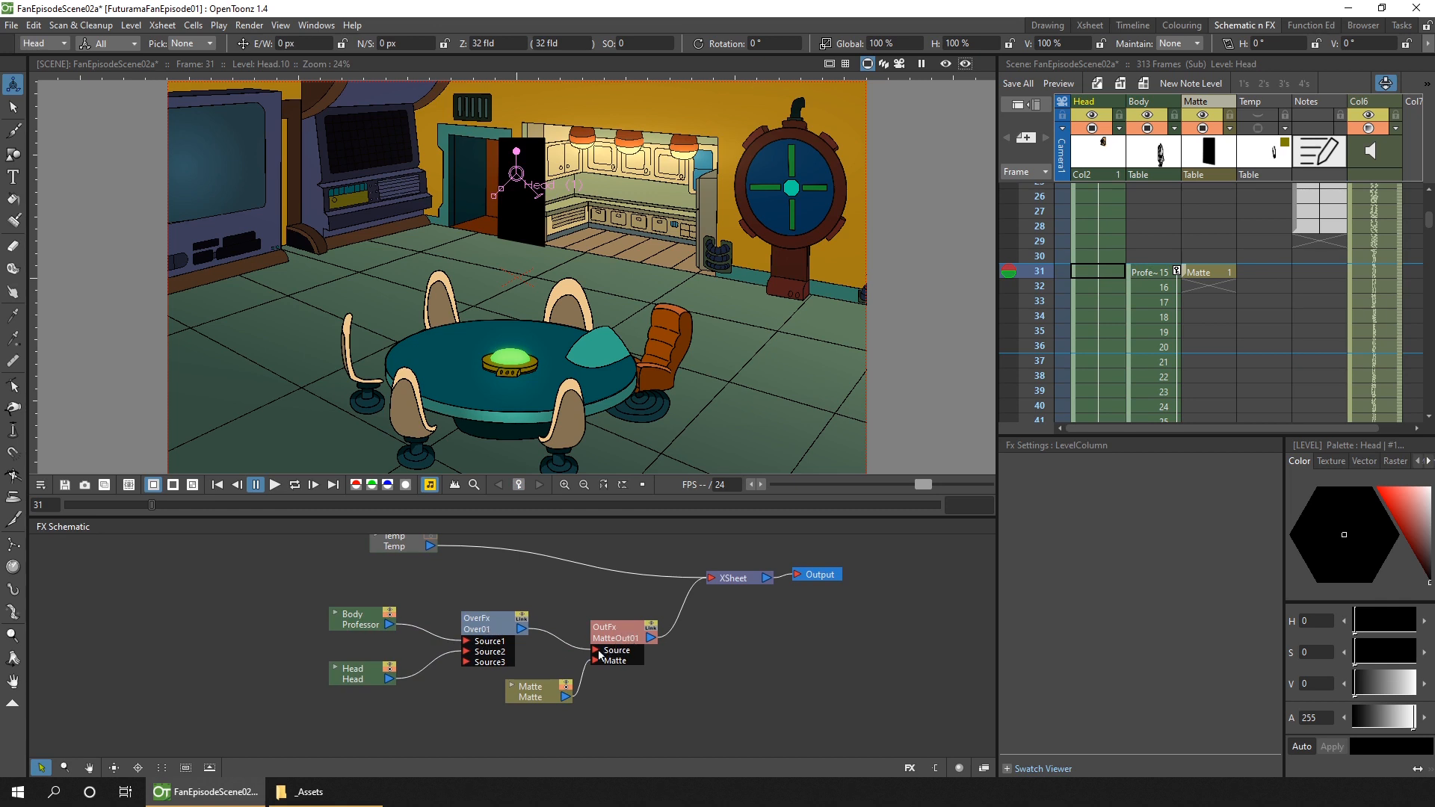
drag(530, 698, 524, 714)
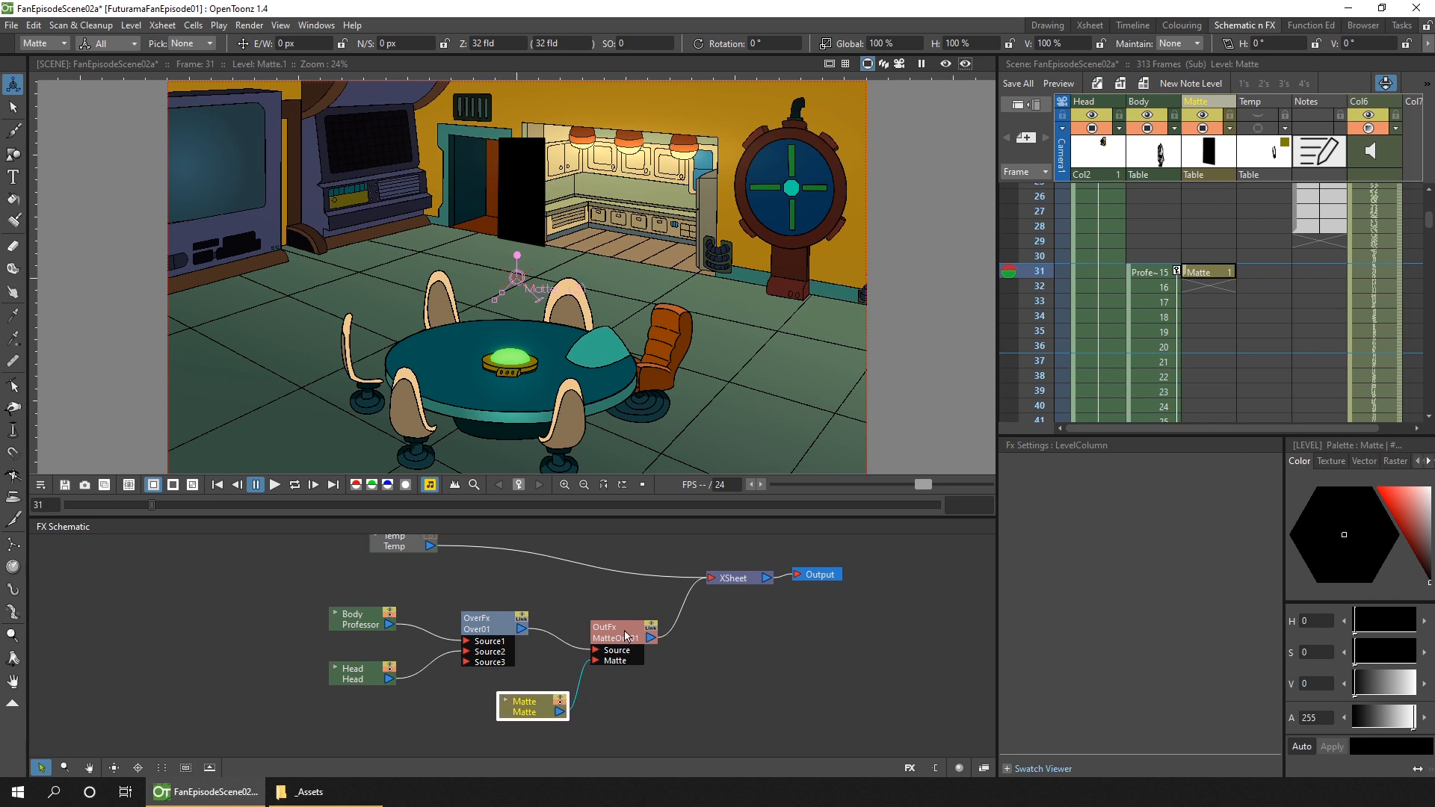
Step: Hold the Matte drawing from frame 31 to 42 and scrub through the walk to check it
scroll(1245, 284, down, 1)
click(1190, 222)
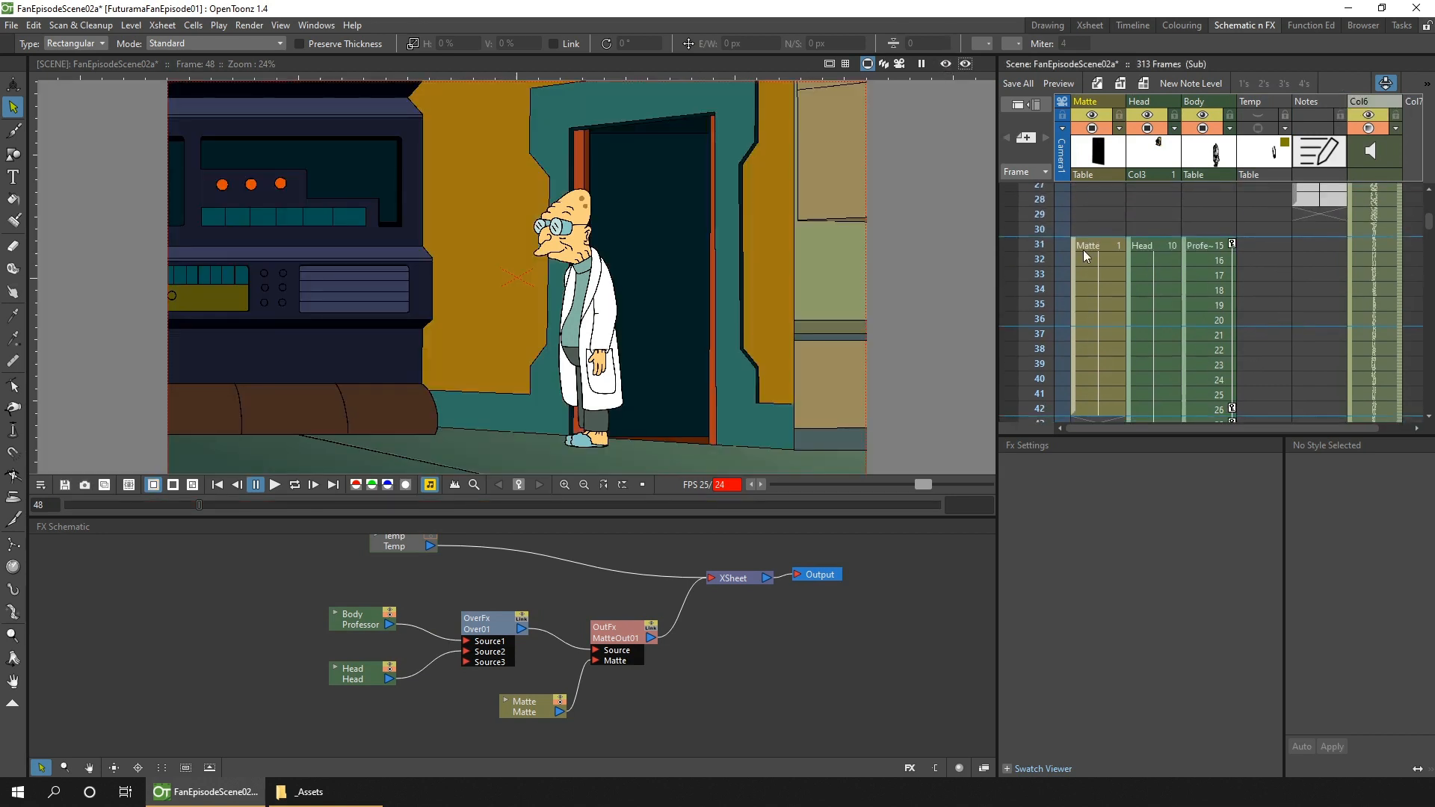
click(1040, 247)
drag(1040, 246, 1046, 363)
Step: Put the Body's walk drawings at frames 31 to 45 on twos and check the new timing in the Xsheet room
drag(1304, 317, 1299, 254)
drag(1220, 202, 1217, 293)
click(1269, 83)
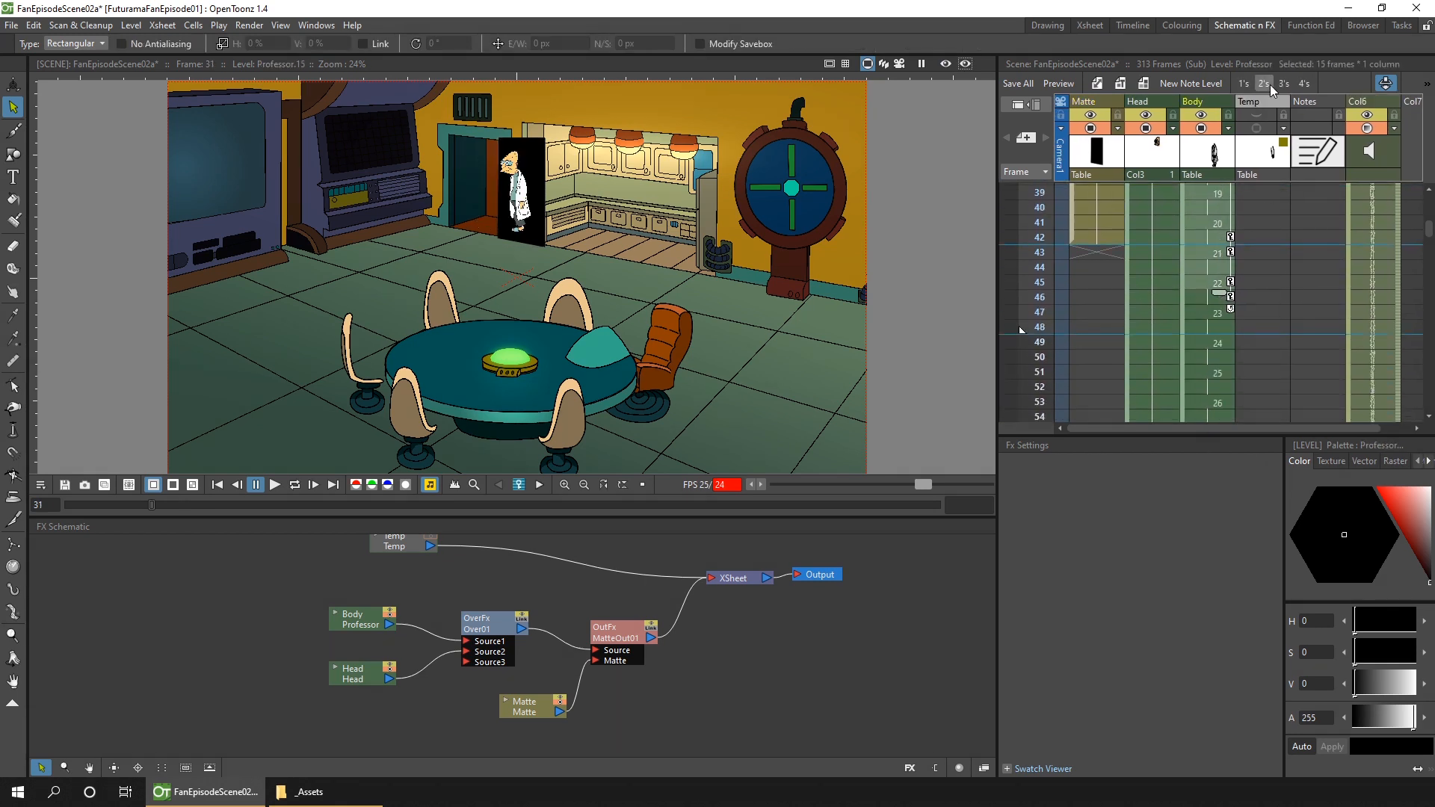
scroll(1315, 335, up, 3)
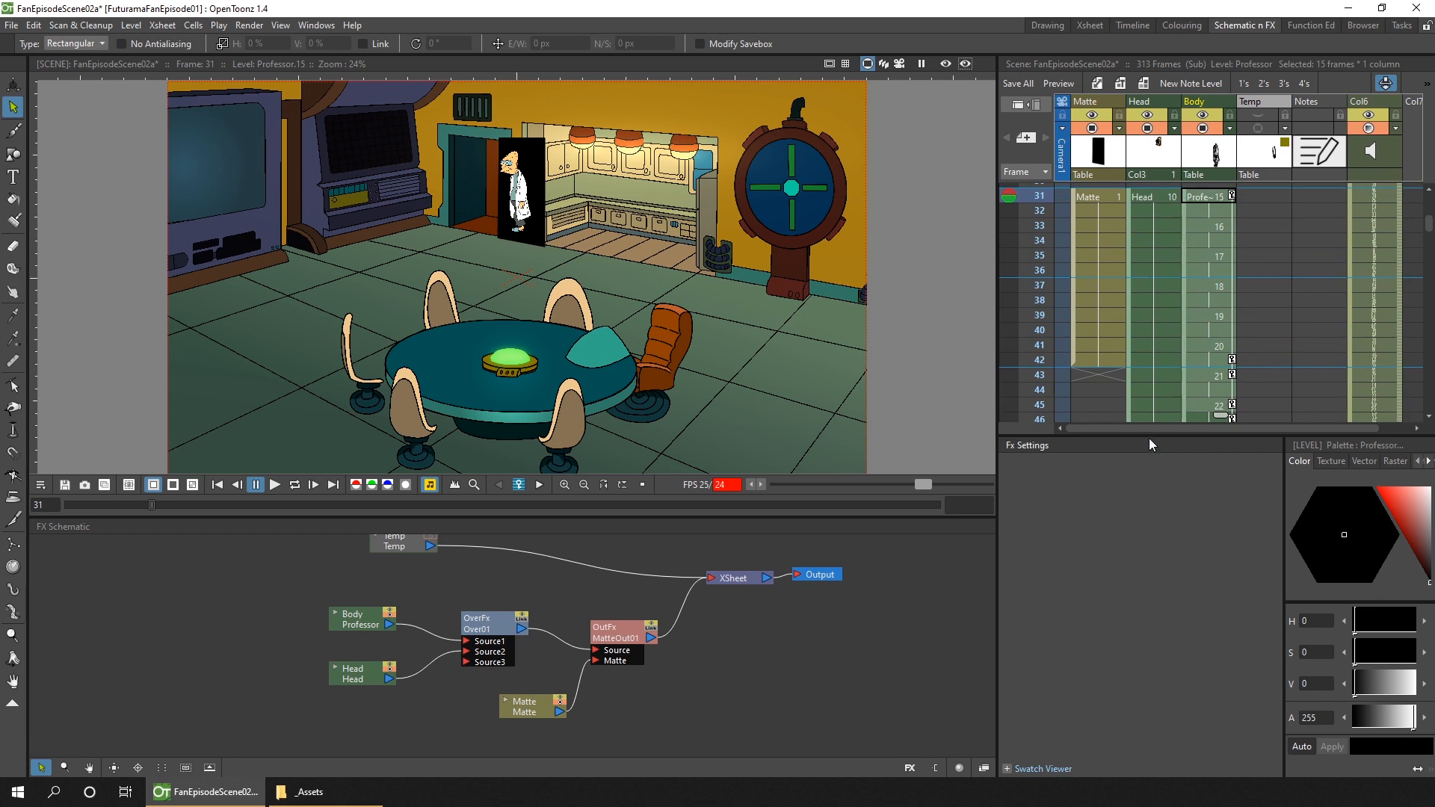
click(1099, 27)
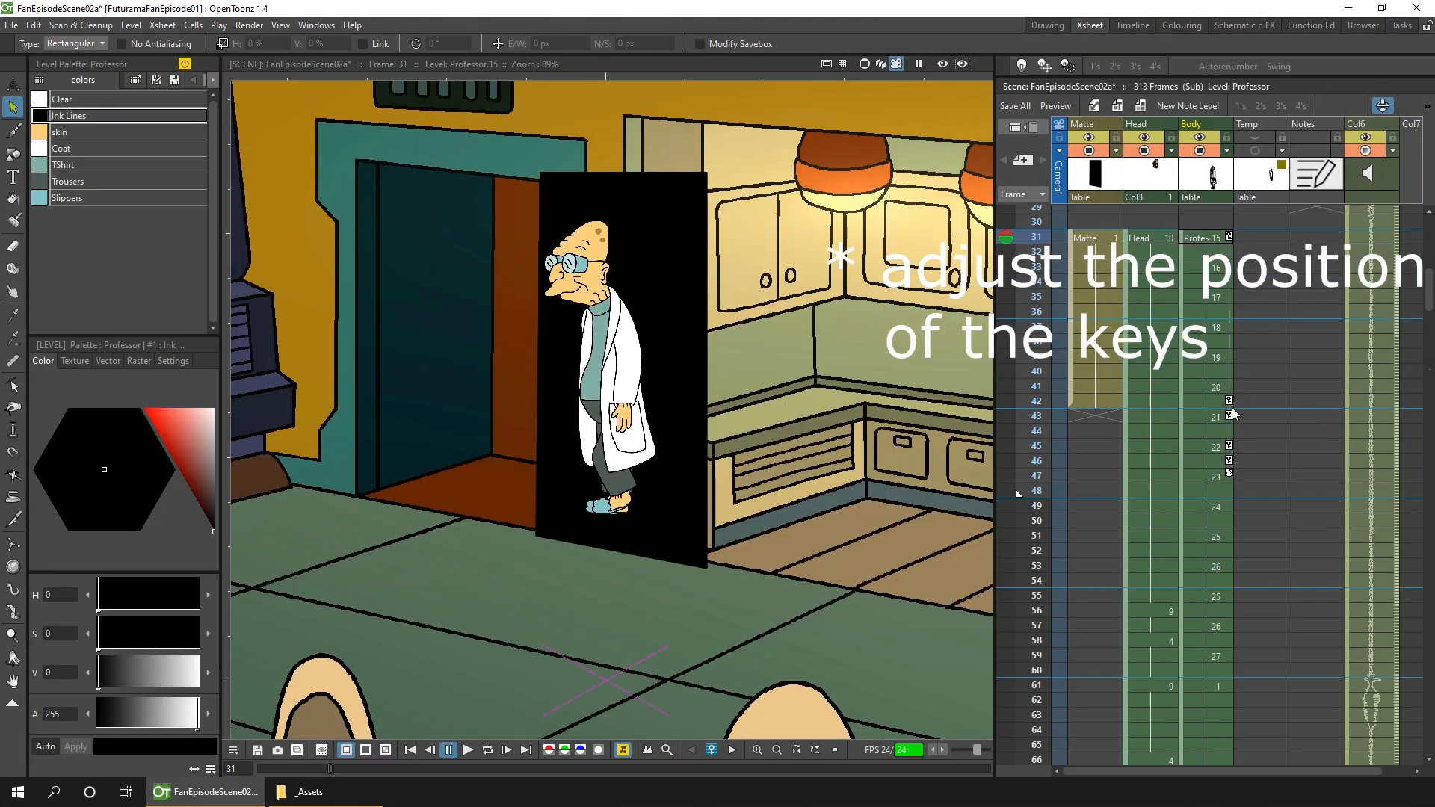
scroll(1234, 415, down, 1)
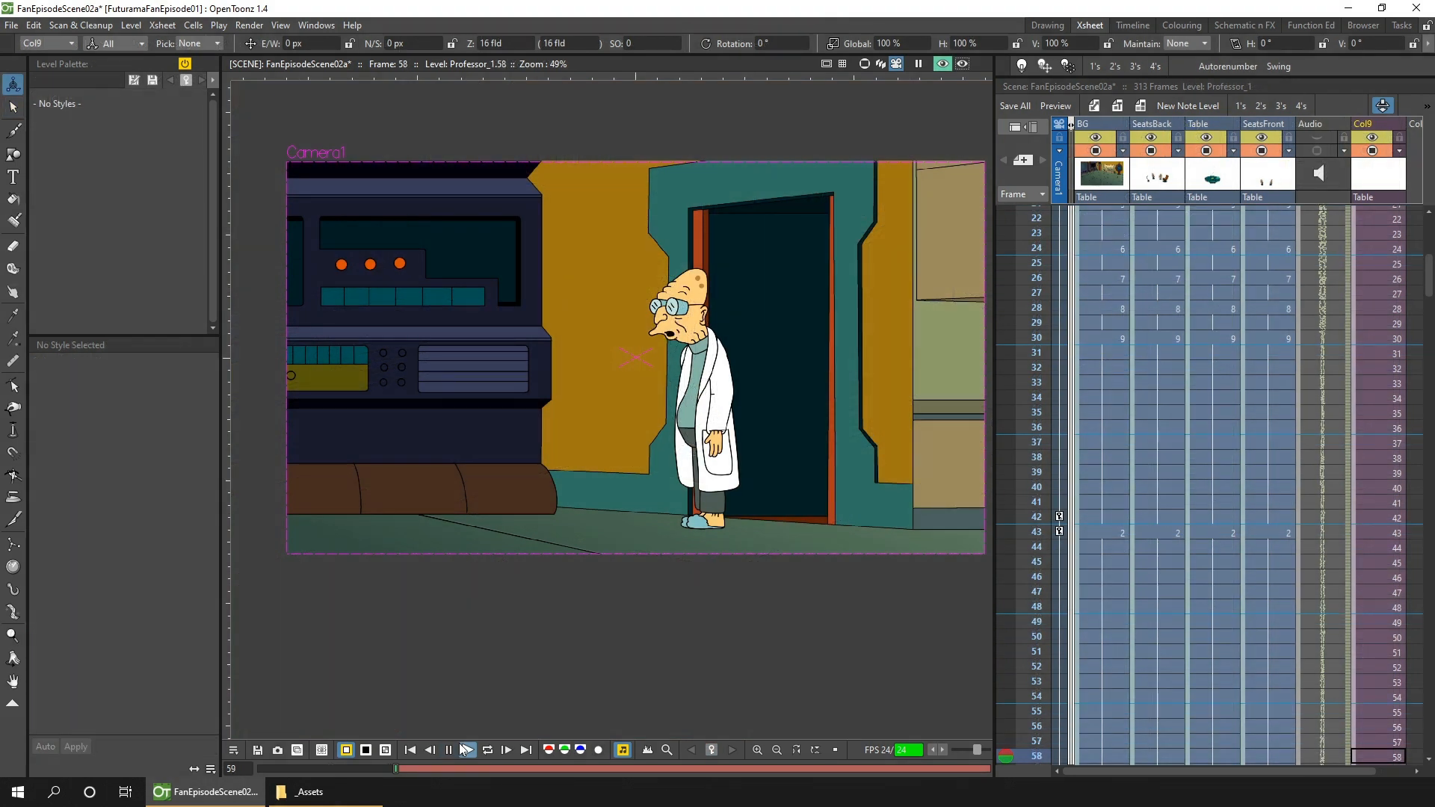
Step: Play back the Professor's entrance in the main scene from frame 17 to review the walk
click(1018, 759)
drag(396, 768, 298, 769)
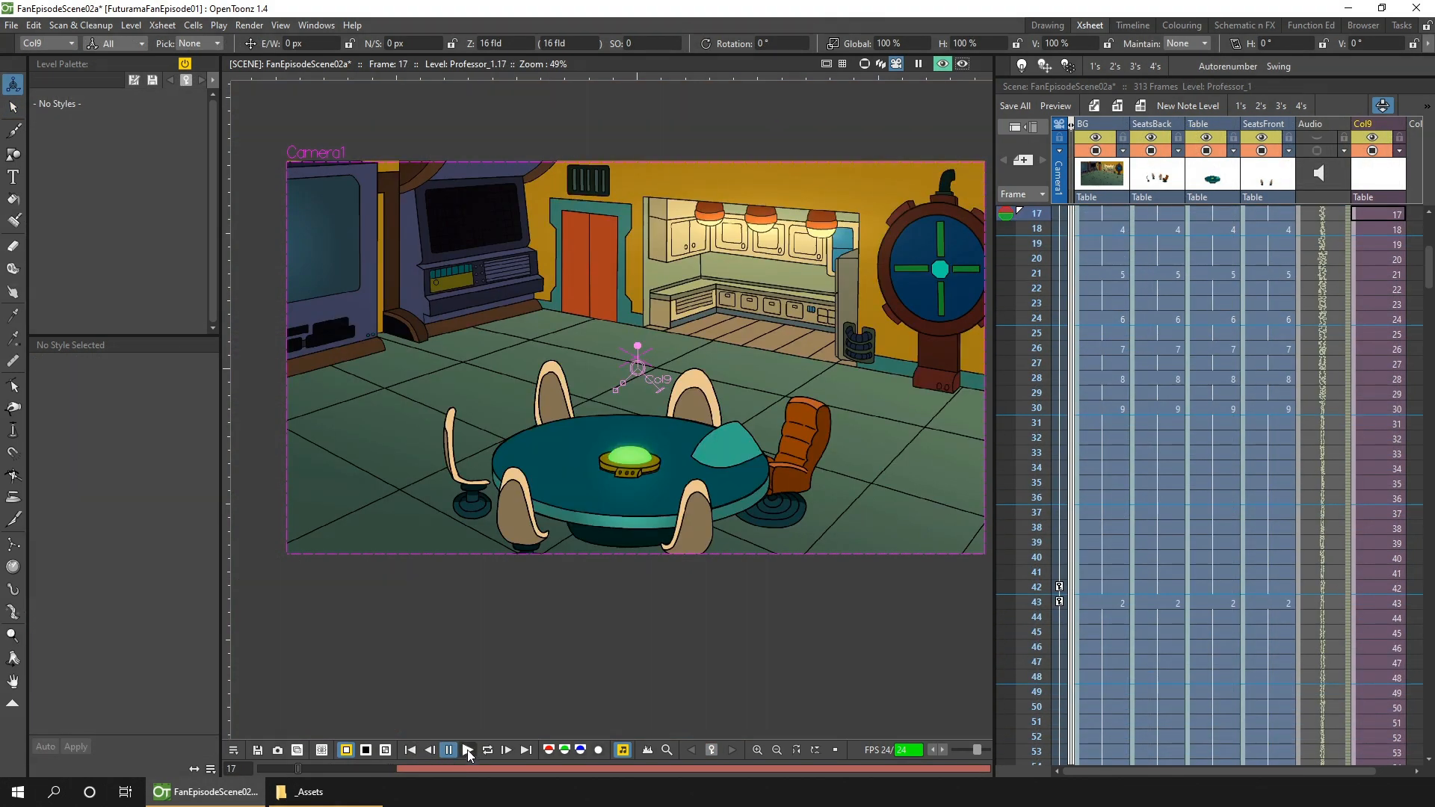
click(468, 751)
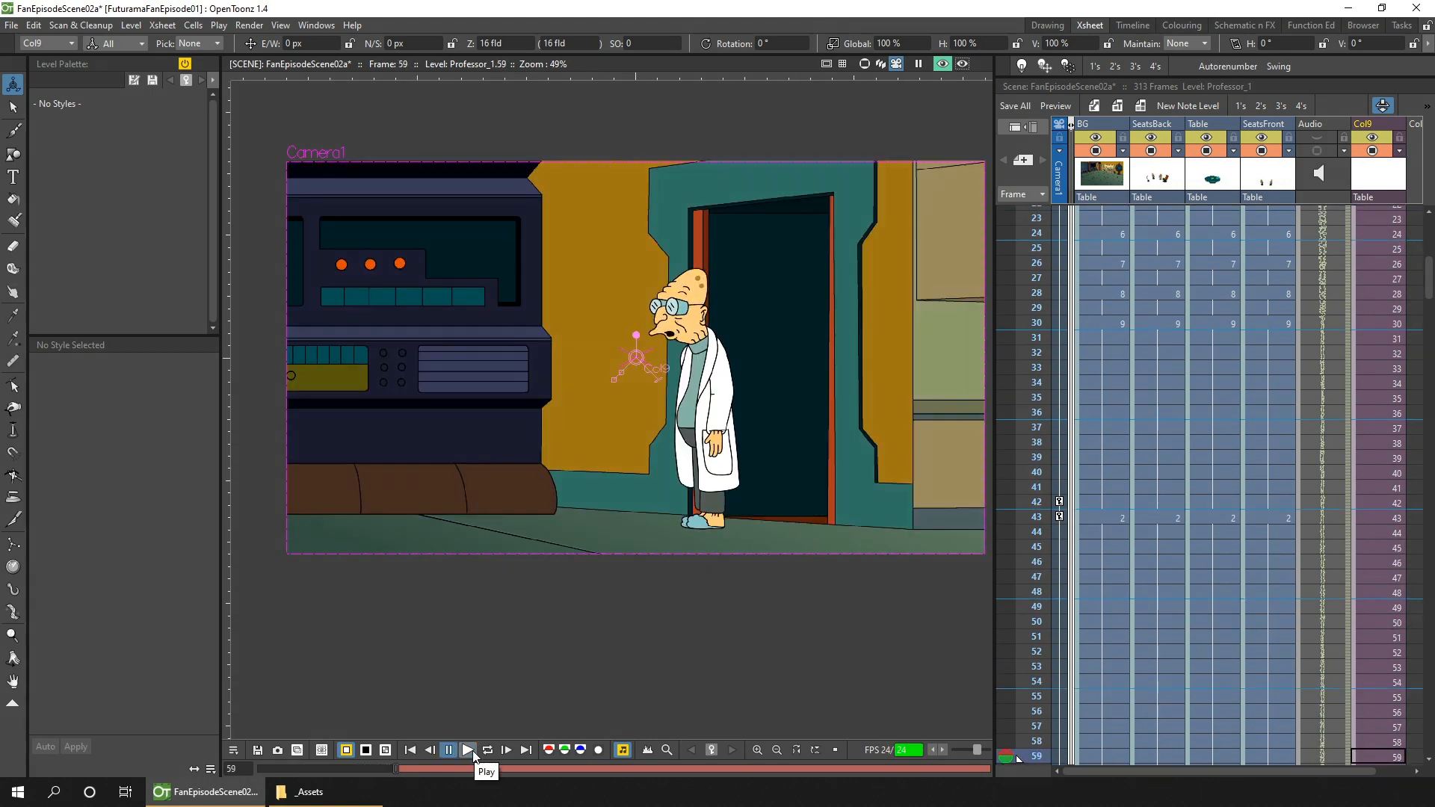
click(468, 750)
click(467, 750)
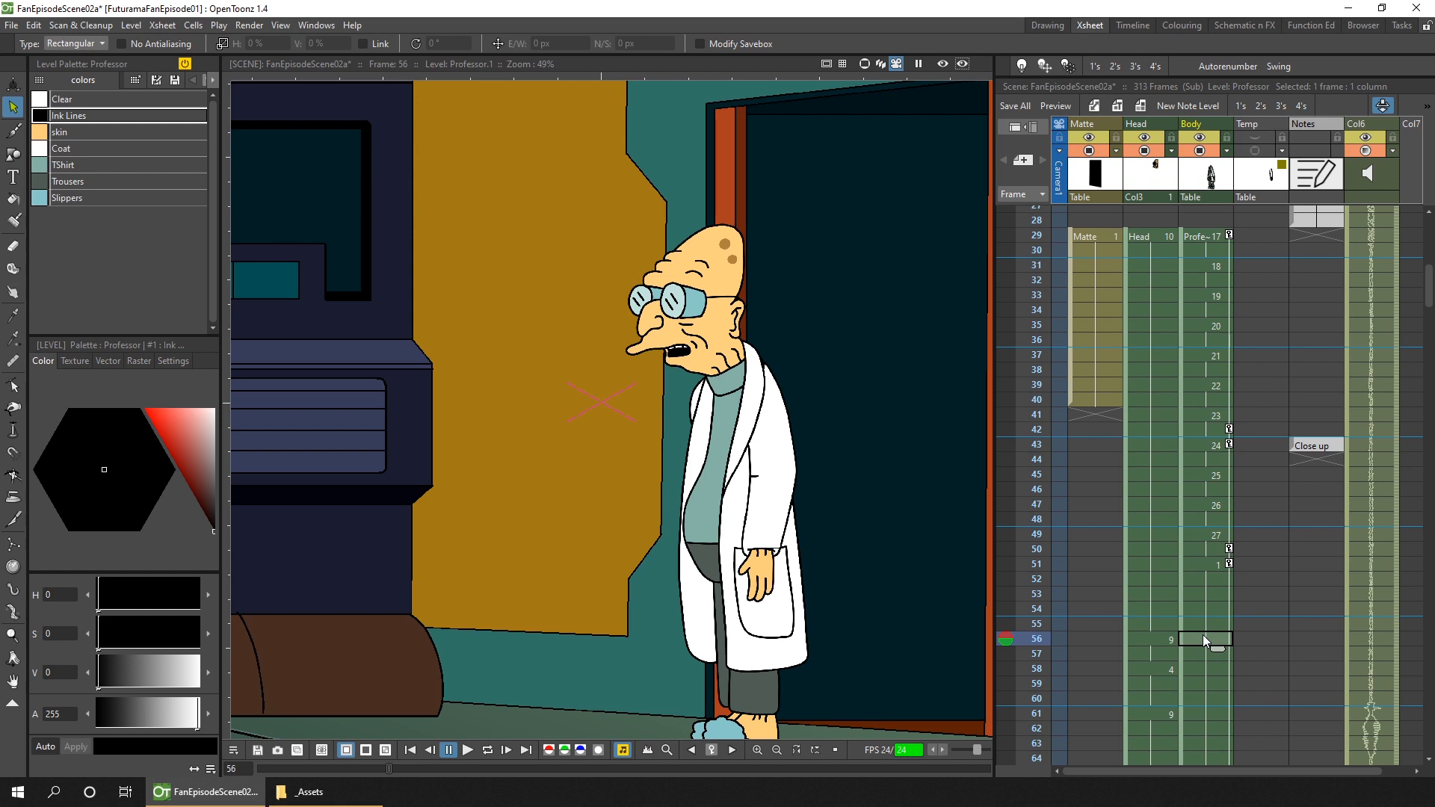
Step: Start a Plastic mesh for the Head drawing at frame 56 with a mesh edges length of about 55 px
click(1155, 639)
click(13, 612)
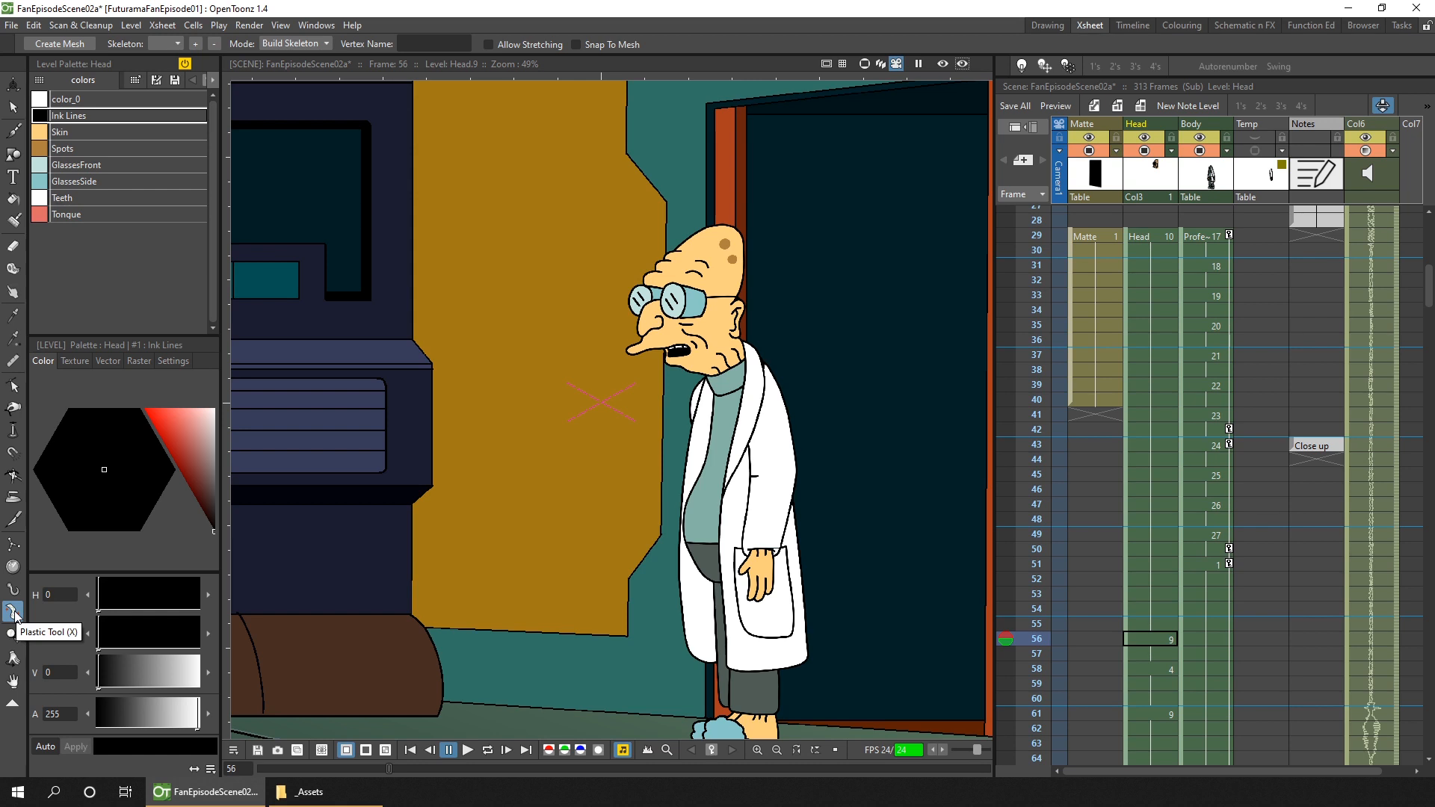
click(63, 44)
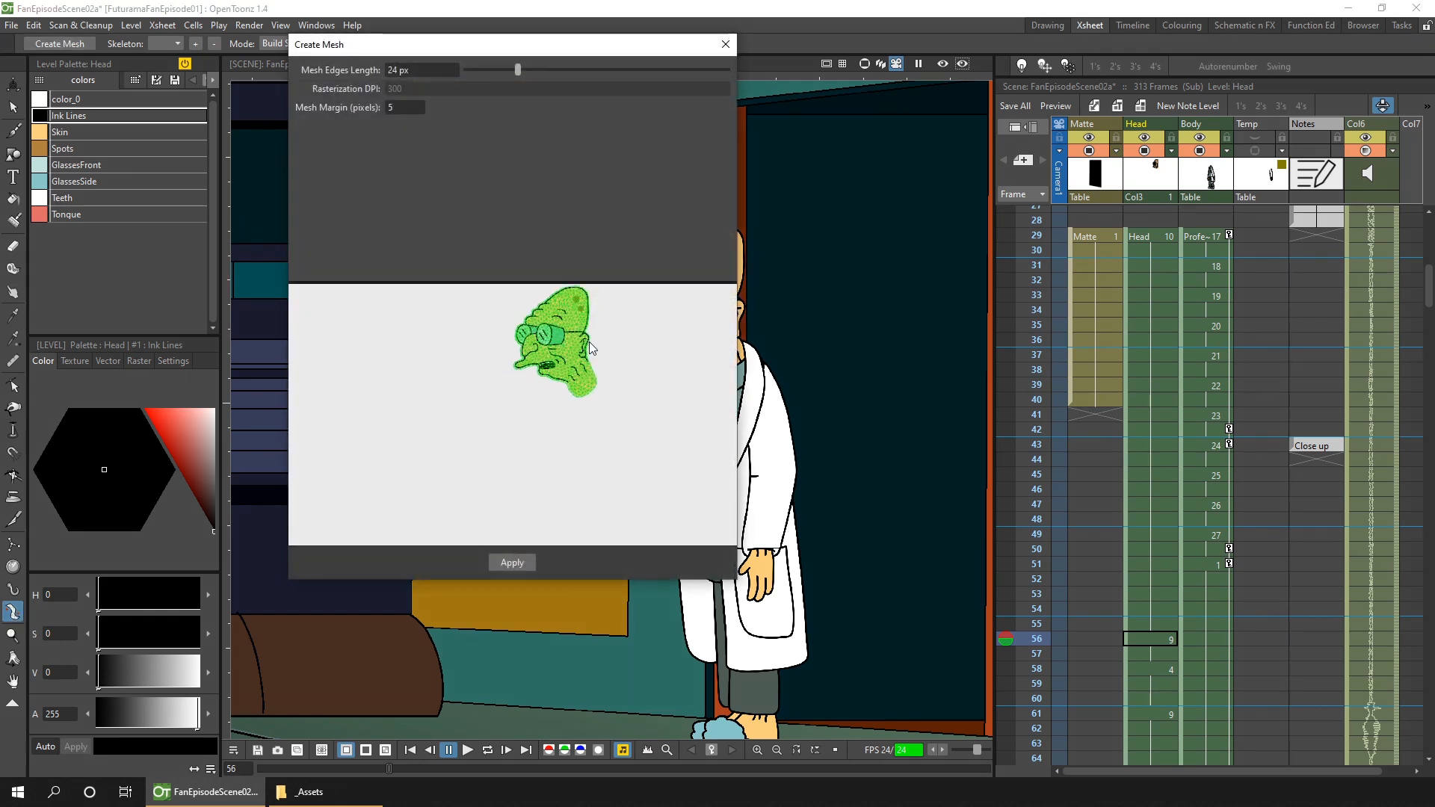
scroll(589, 343, up, 5)
drag(573, 361, 585, 444)
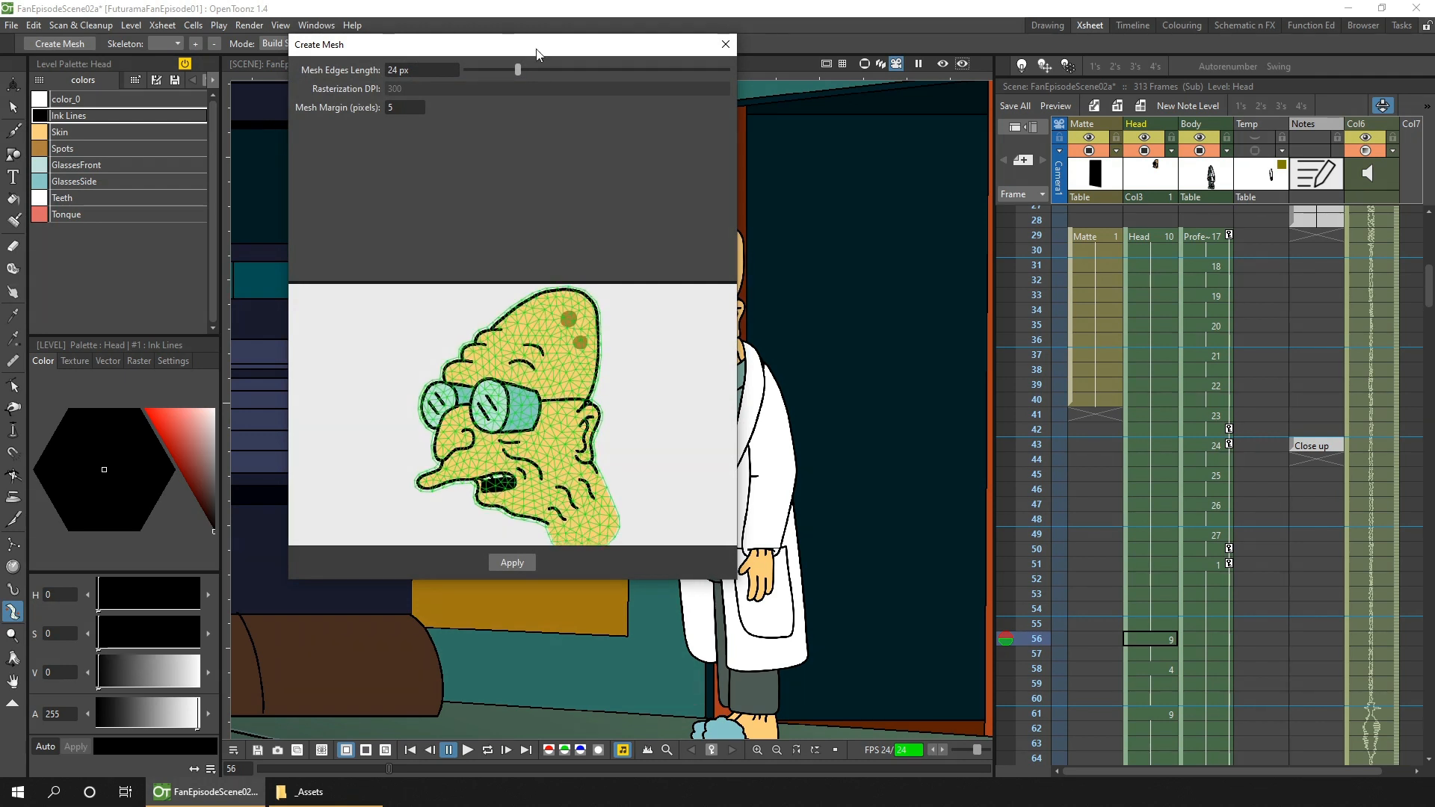
drag(518, 65, 545, 66)
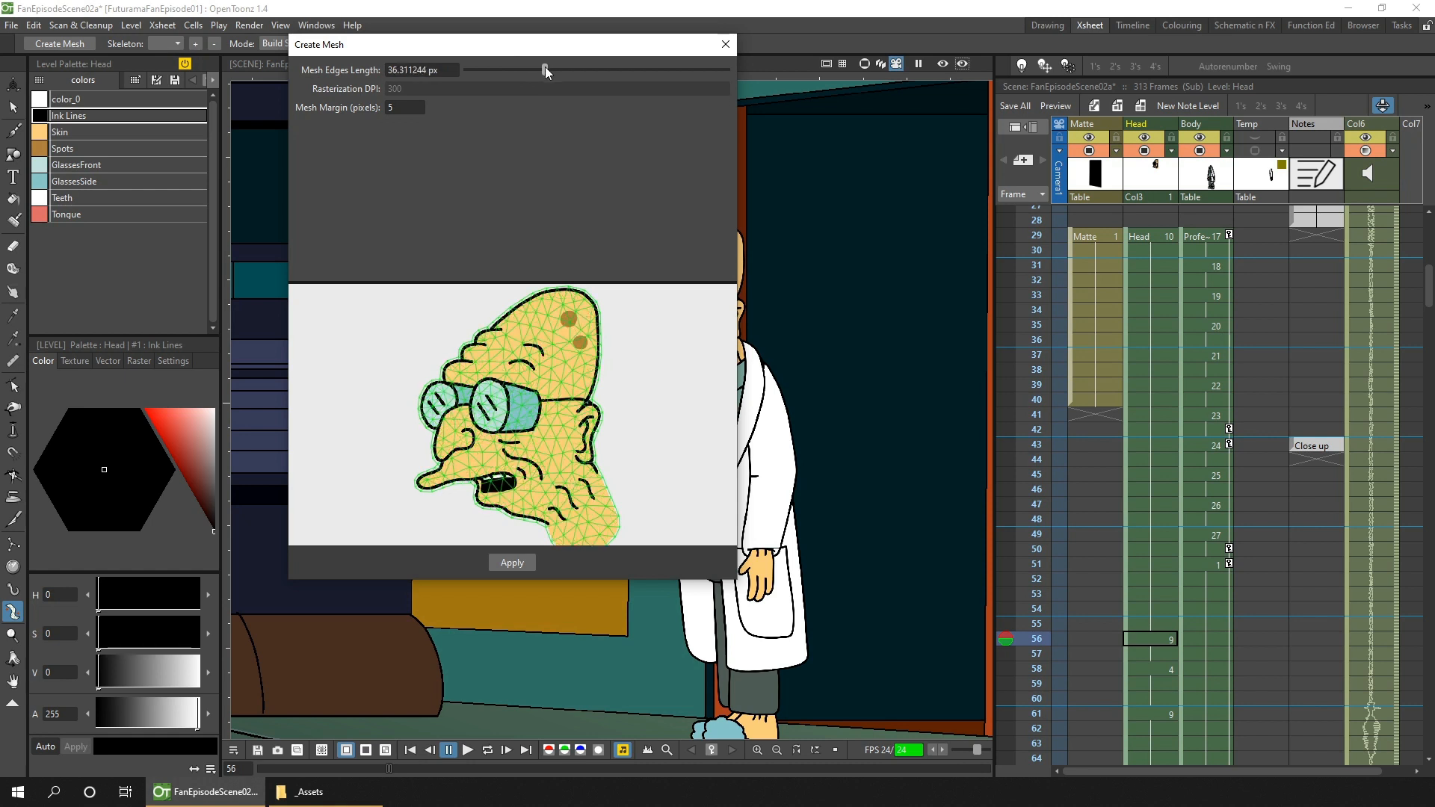
drag(565, 66, 586, 69)
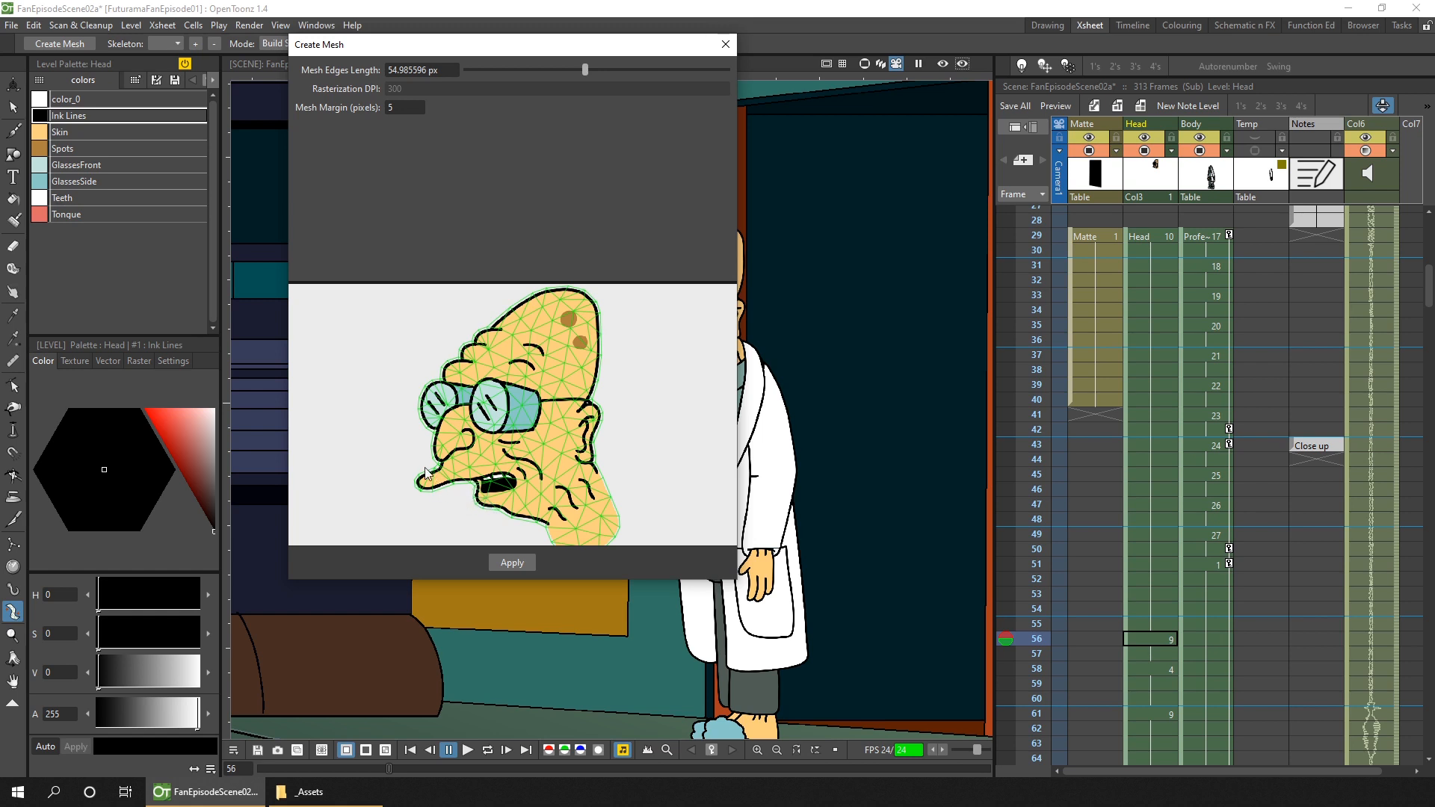
Step: Set the mesh margin to 30 pixels and create the head mesh
click(412, 107)
text(0)
key(BackSpace)
text(20)
key(Return)
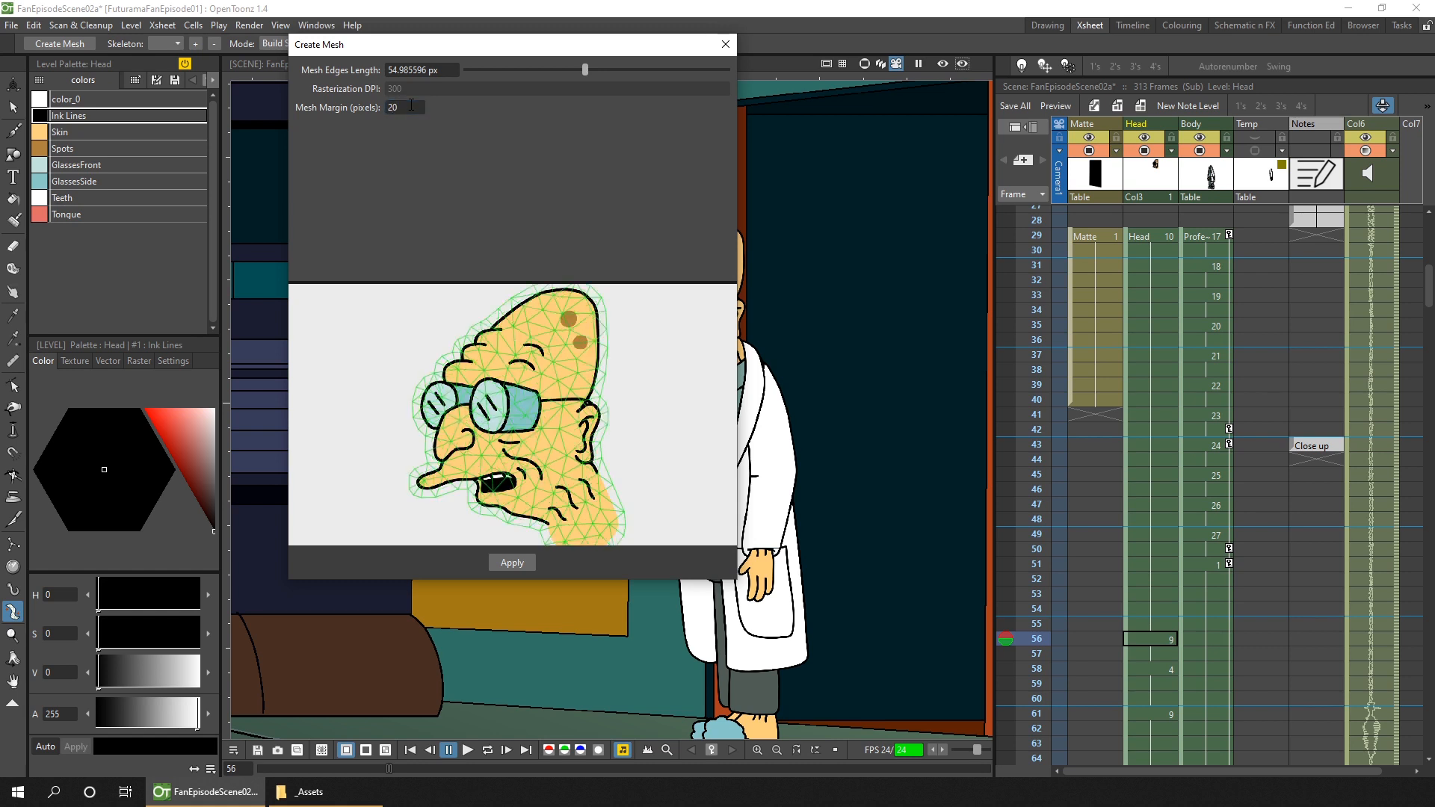
double_click(416, 107)
text(30)
key(Return)
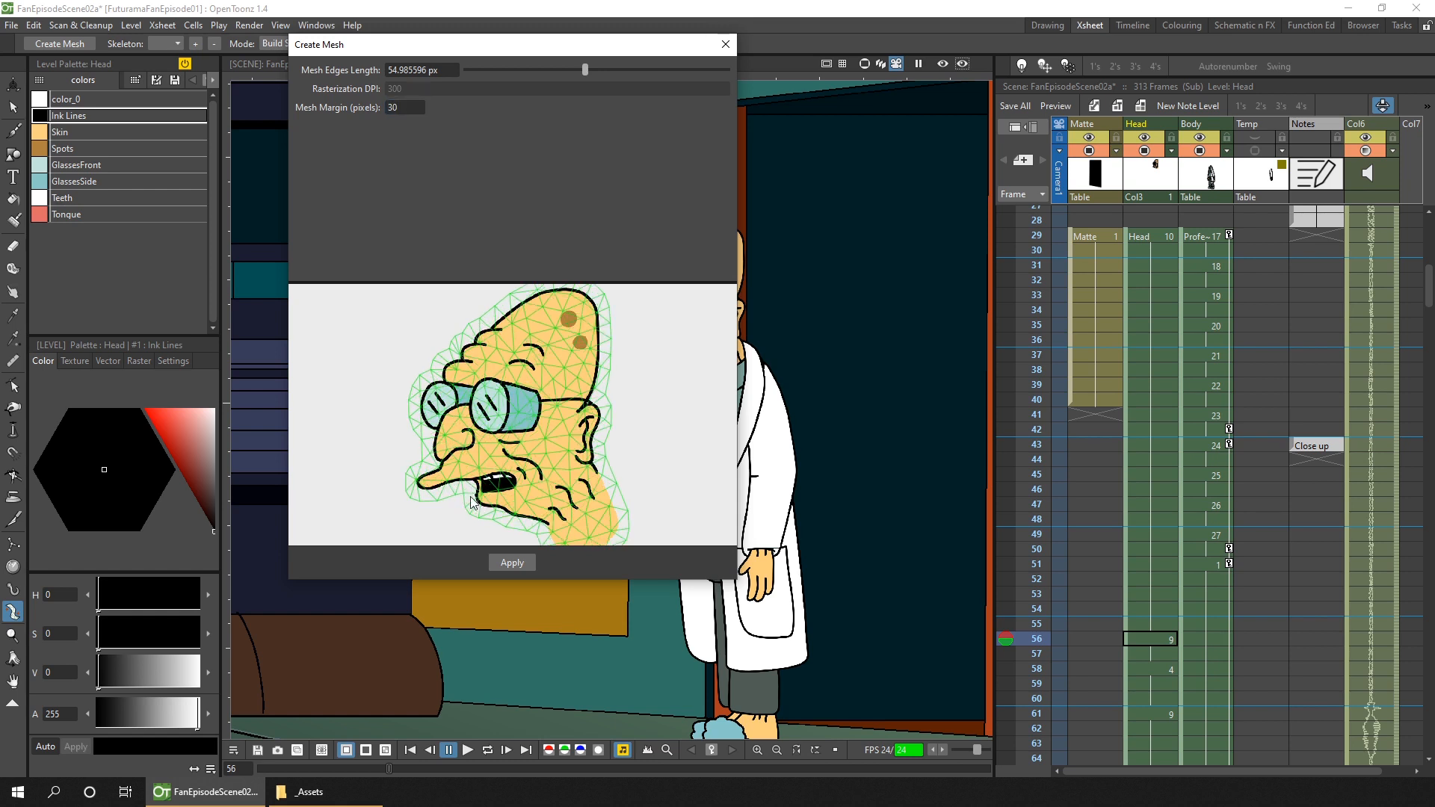
click(519, 563)
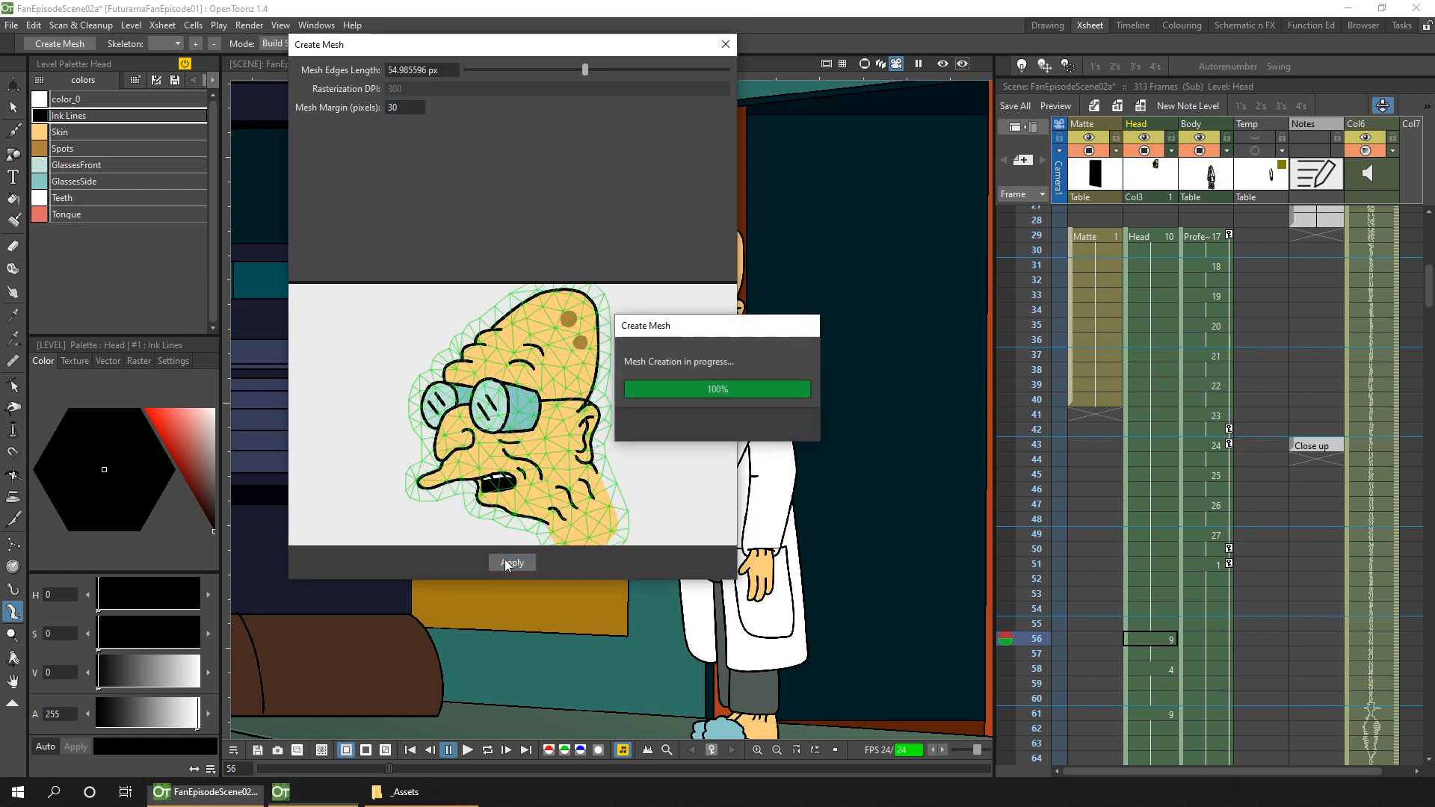
Step: Extend the head mesh cells over frames 29 to 60, and hide the room background and the Matte column
drag(1183, 647, 1214, 714)
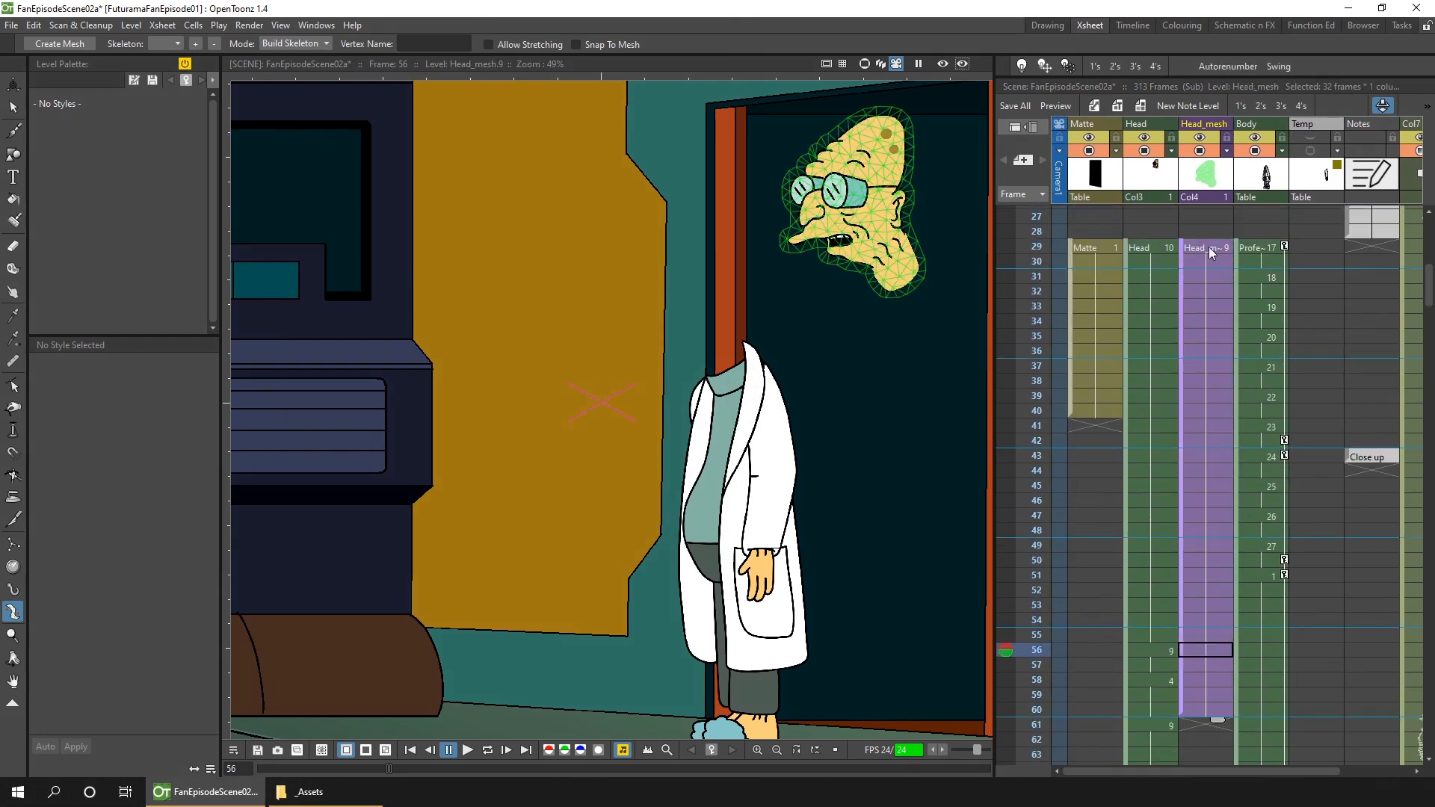
click(1205, 248)
click(1382, 106)
click(1088, 150)
click(1092, 137)
Step: Build a skeleton on the head mesh from below the neck to the top of the head, and set the Plastic tool to Animate mode
click(1206, 248)
scroll(615, 292, up, 6)
drag(610, 314, 588, 417)
click(603, 426)
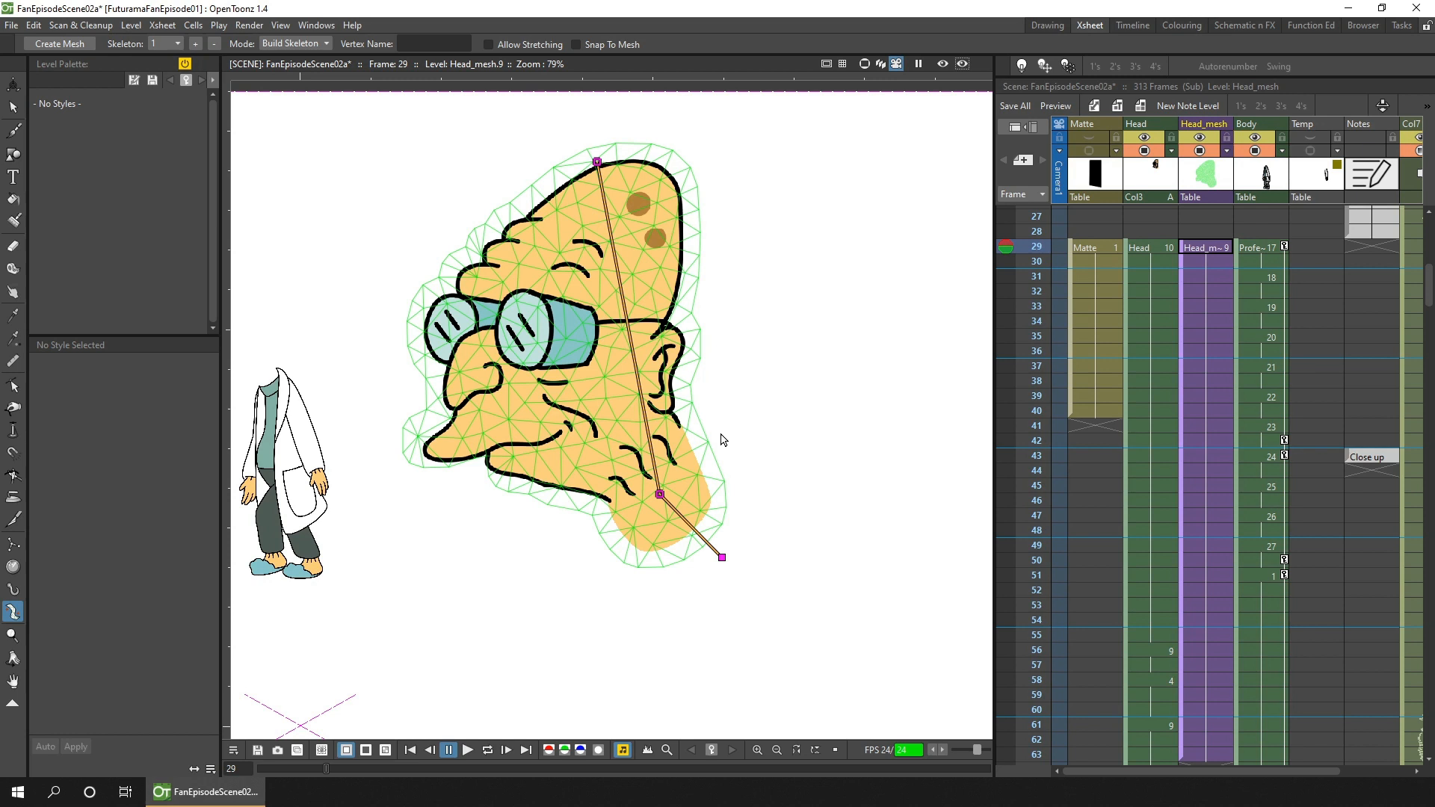
click(313, 45)
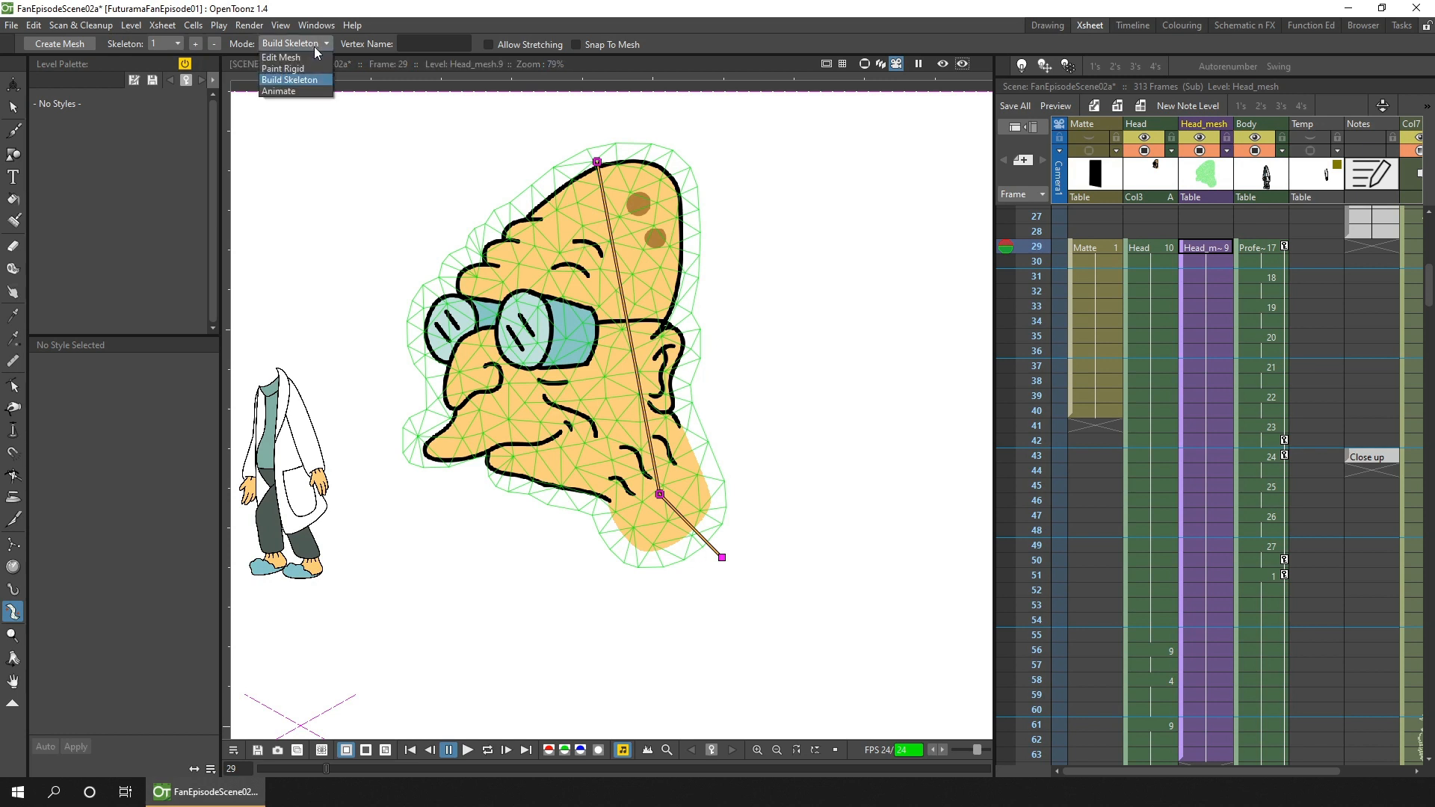
click(296, 92)
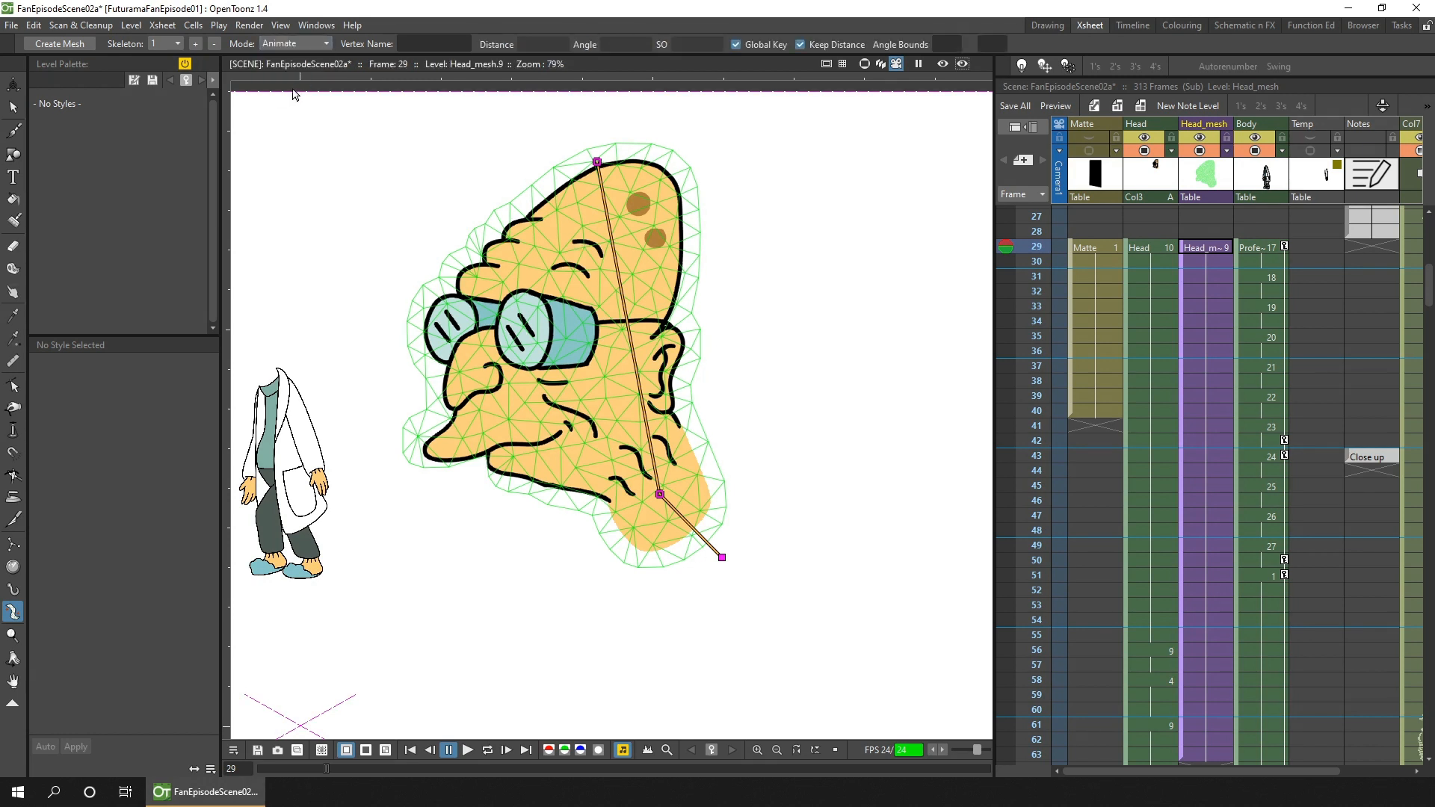
Step: Move the head skeleton's neck vertex upward and branch two side vertices from it, towards the jaw edge and behind the ear
mouse_move(598, 161)
mouse_down()
mouse_move(564, 170)
mouse_move(601, 155)
mouse_move(583, 158)
mouse_move(606, 171)
mouse_move(572, 164)
mouse_move(610, 166)
mouse_move(587, 177)
mouse_move(607, 153)
mouse_move(575, 165)
mouse_move(598, 171)
mouse_up()
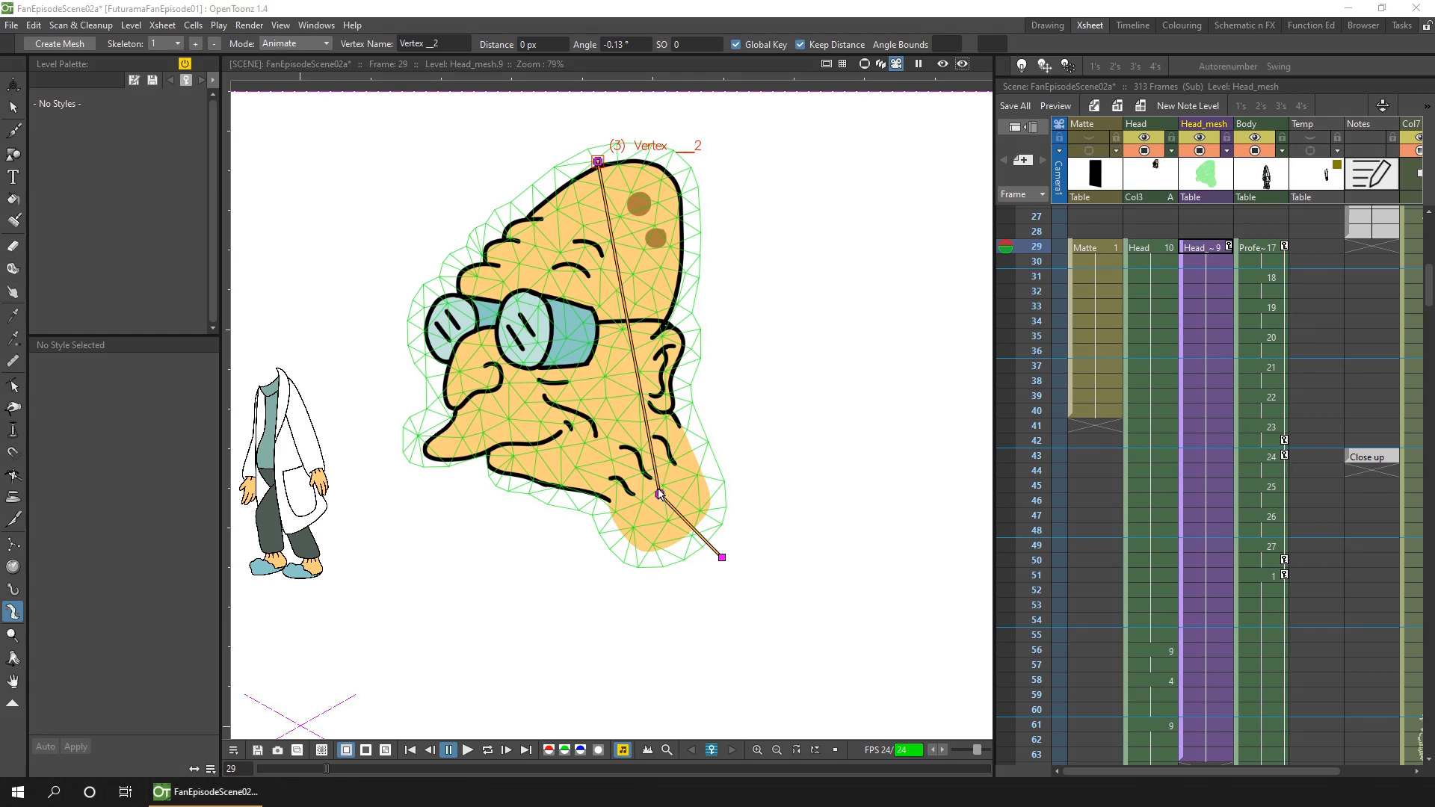
mouse_move(609, 499)
mouse_down()
mouse_move(627, 497)
mouse_move(608, 499)
mouse_up()
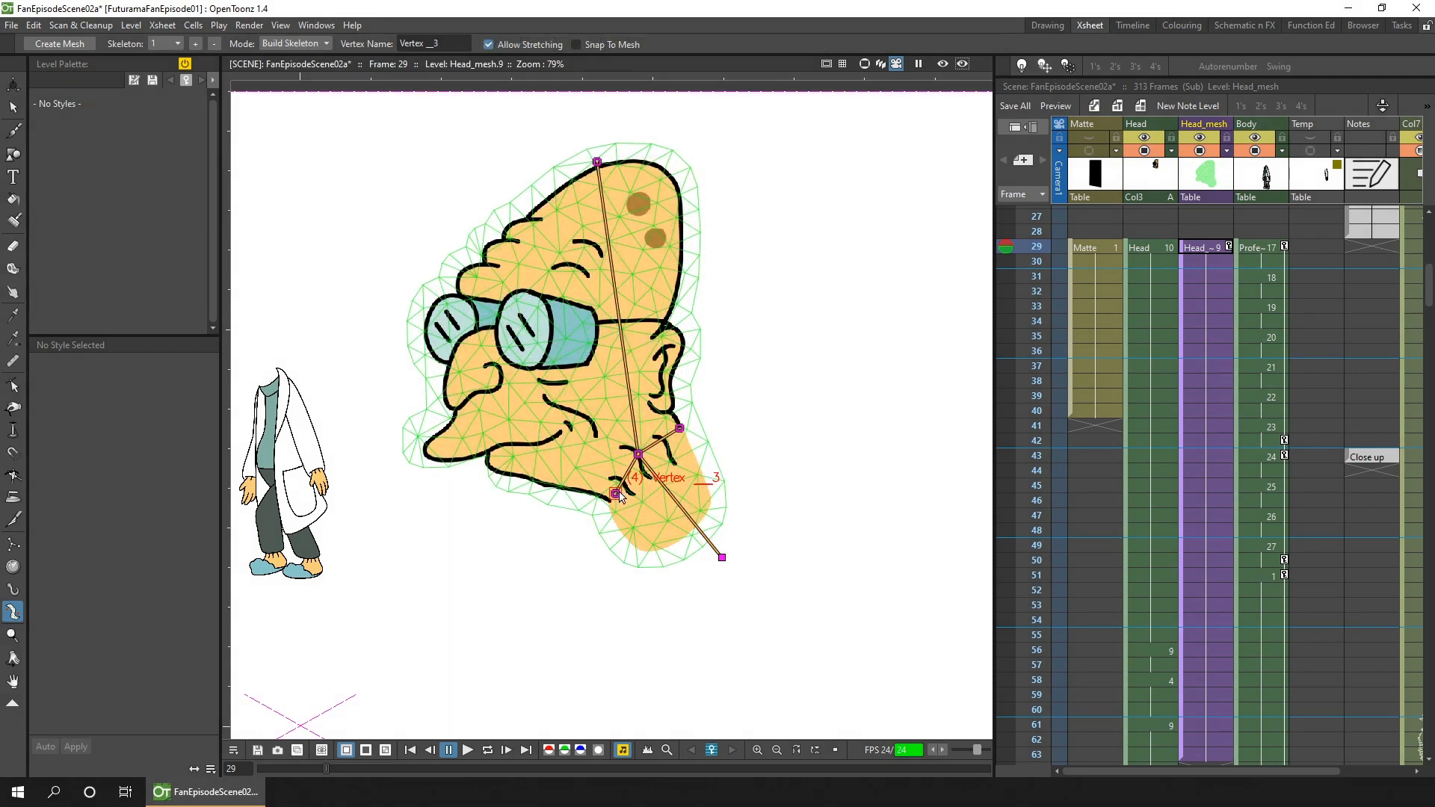
Step: Set the Plastic tool to Animate mode and test the head's tilt by swinging its top vertex forward to about 8°
click(296, 43)
click(295, 68)
mouse_move(598, 162)
mouse_down()
mouse_move(577, 164)
mouse_move(619, 159)
mouse_move(590, 162)
mouse_up()
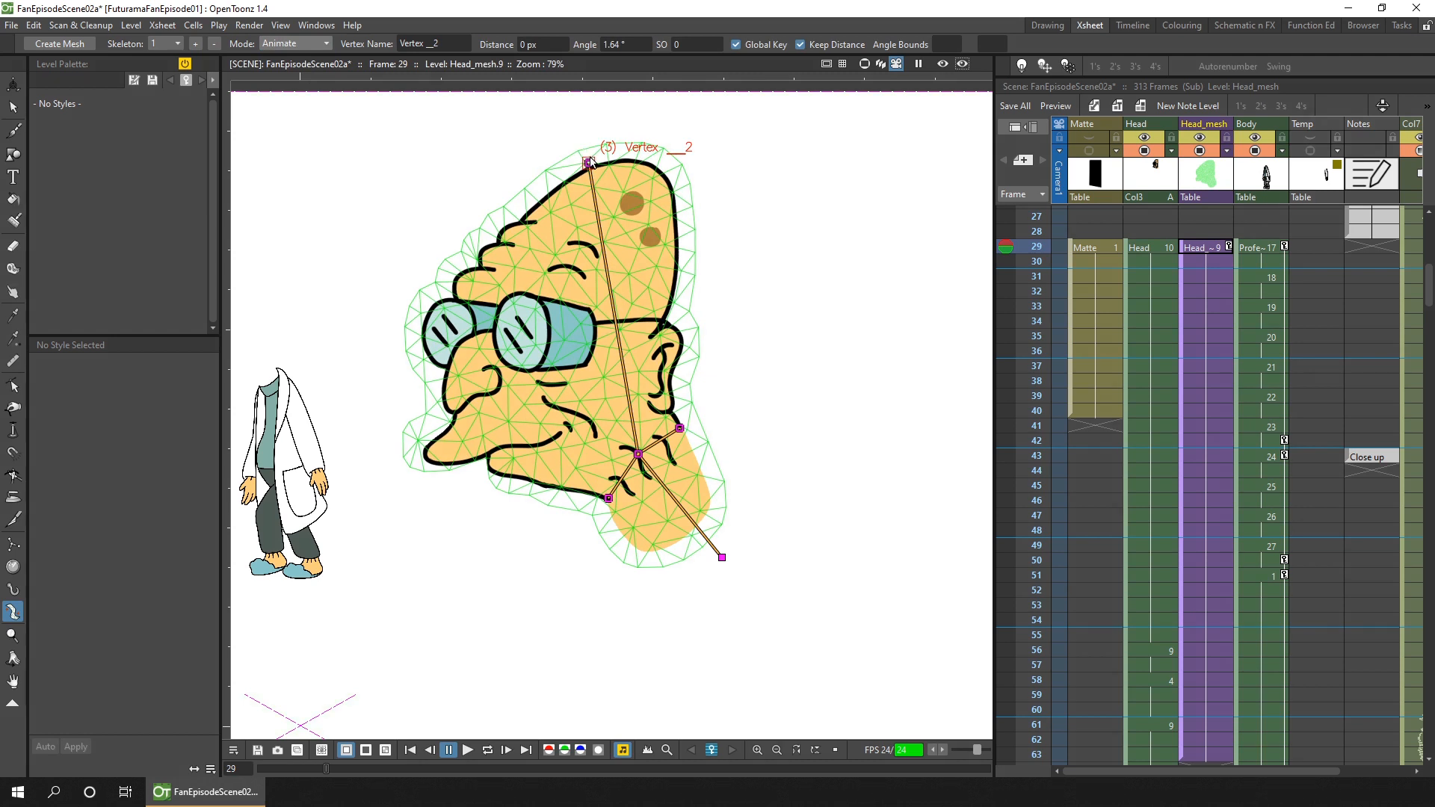
drag(590, 163, 556, 171)
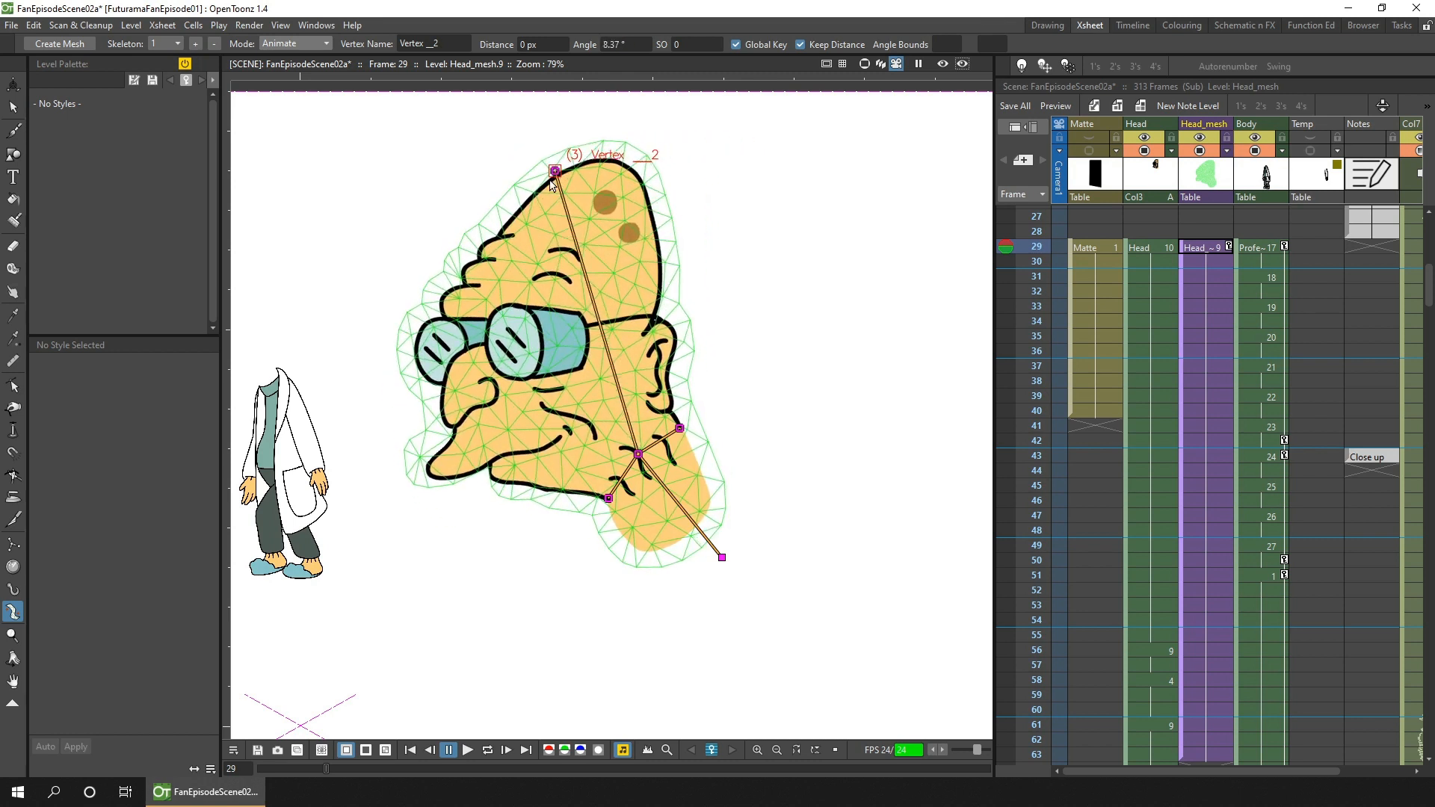
Step: Paint the face and skull of the head mesh rigid with a brush thickness of about 45, leaving the neck flexible
click(308, 43)
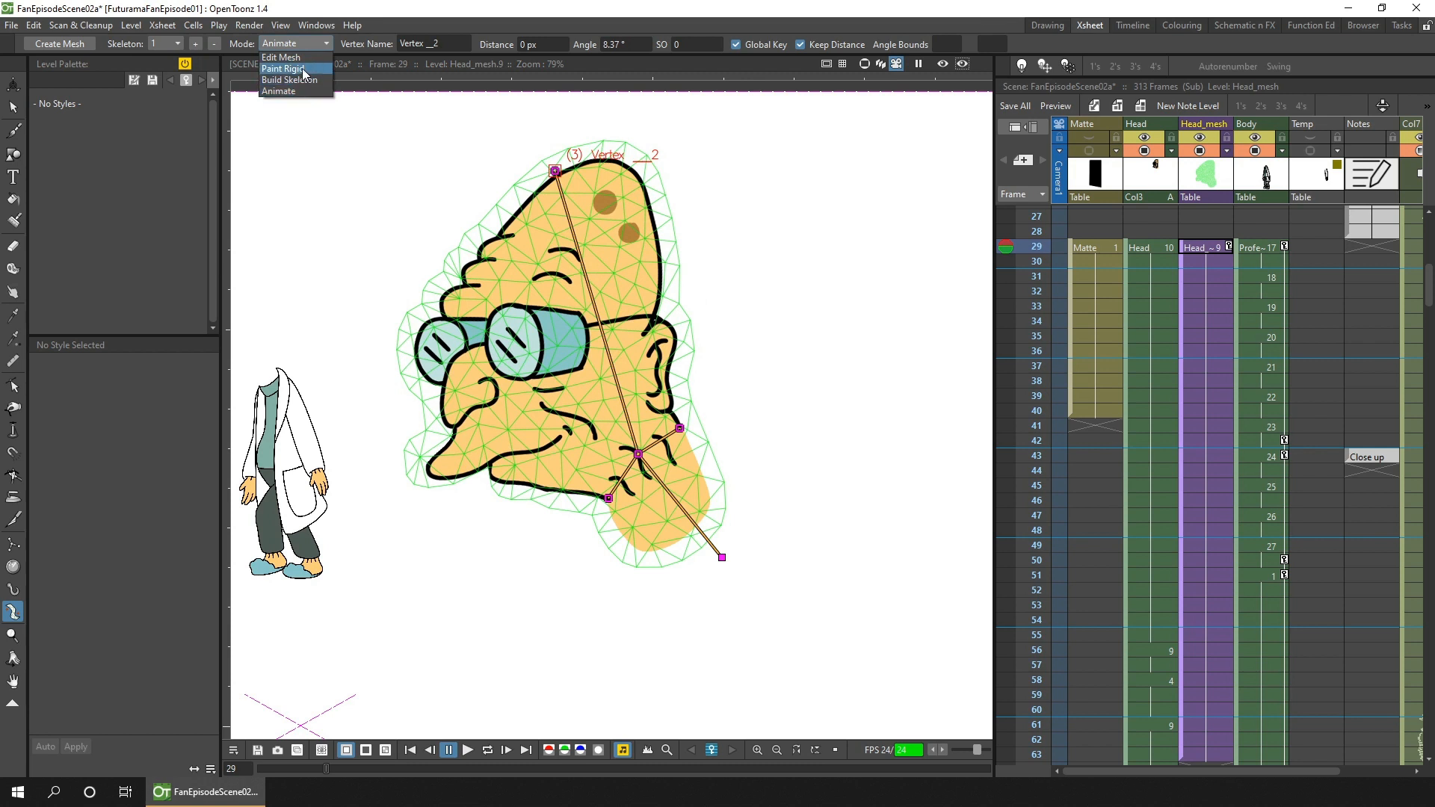
click(302, 68)
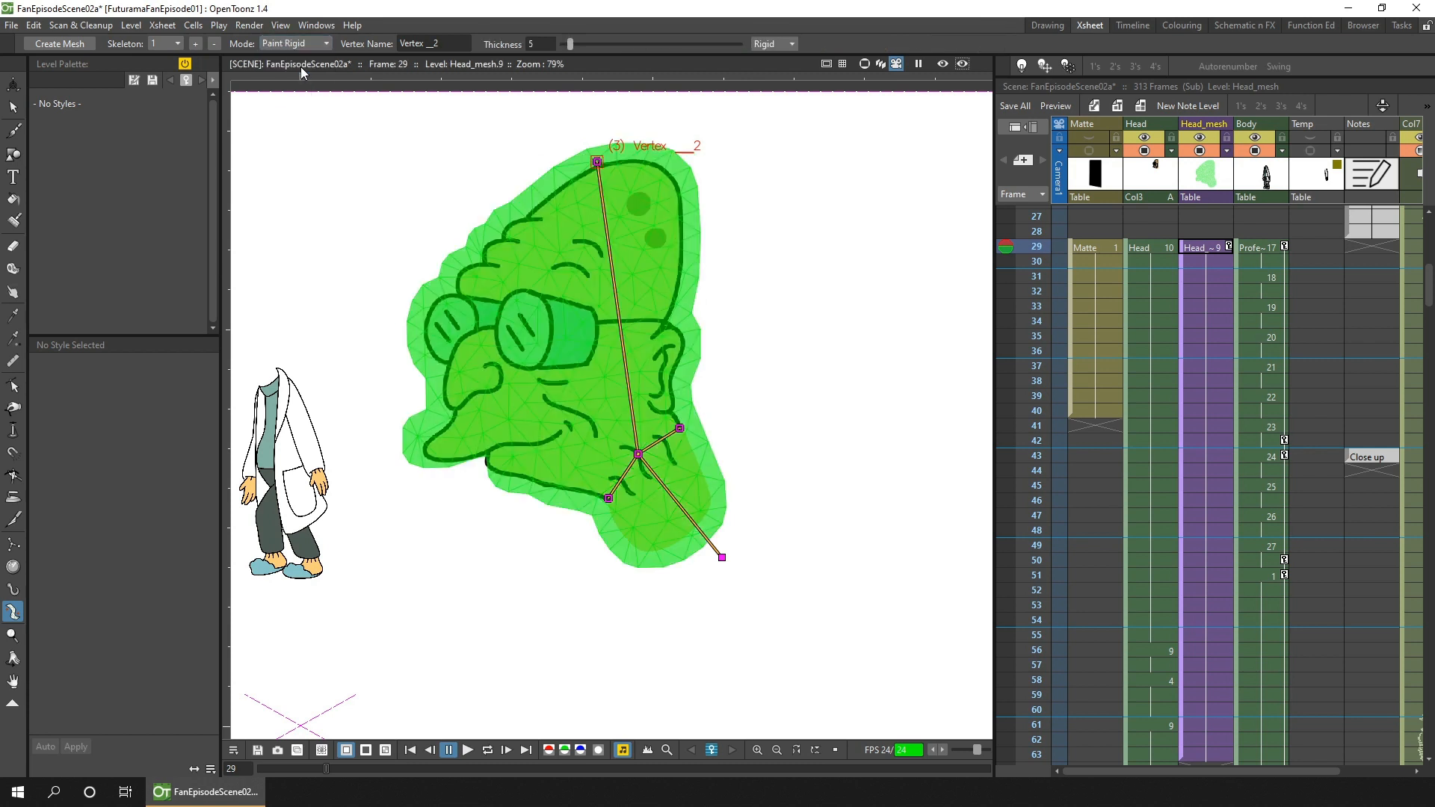
mouse_move(601, 192)
mouse_down()
mouse_move(622, 172)
mouse_move(524, 204)
mouse_move(729, 257)
mouse_move(389, 273)
mouse_move(699, 336)
mouse_move(475, 329)
mouse_move(542, 268)
mouse_move(395, 437)
mouse_move(423, 464)
mouse_move(407, 366)
mouse_move(527, 364)
mouse_move(433, 498)
mouse_move(687, 367)
mouse_move(665, 398)
mouse_move(647, 383)
mouse_move(563, 390)
mouse_move(510, 459)
mouse_move(484, 562)
mouse_up()
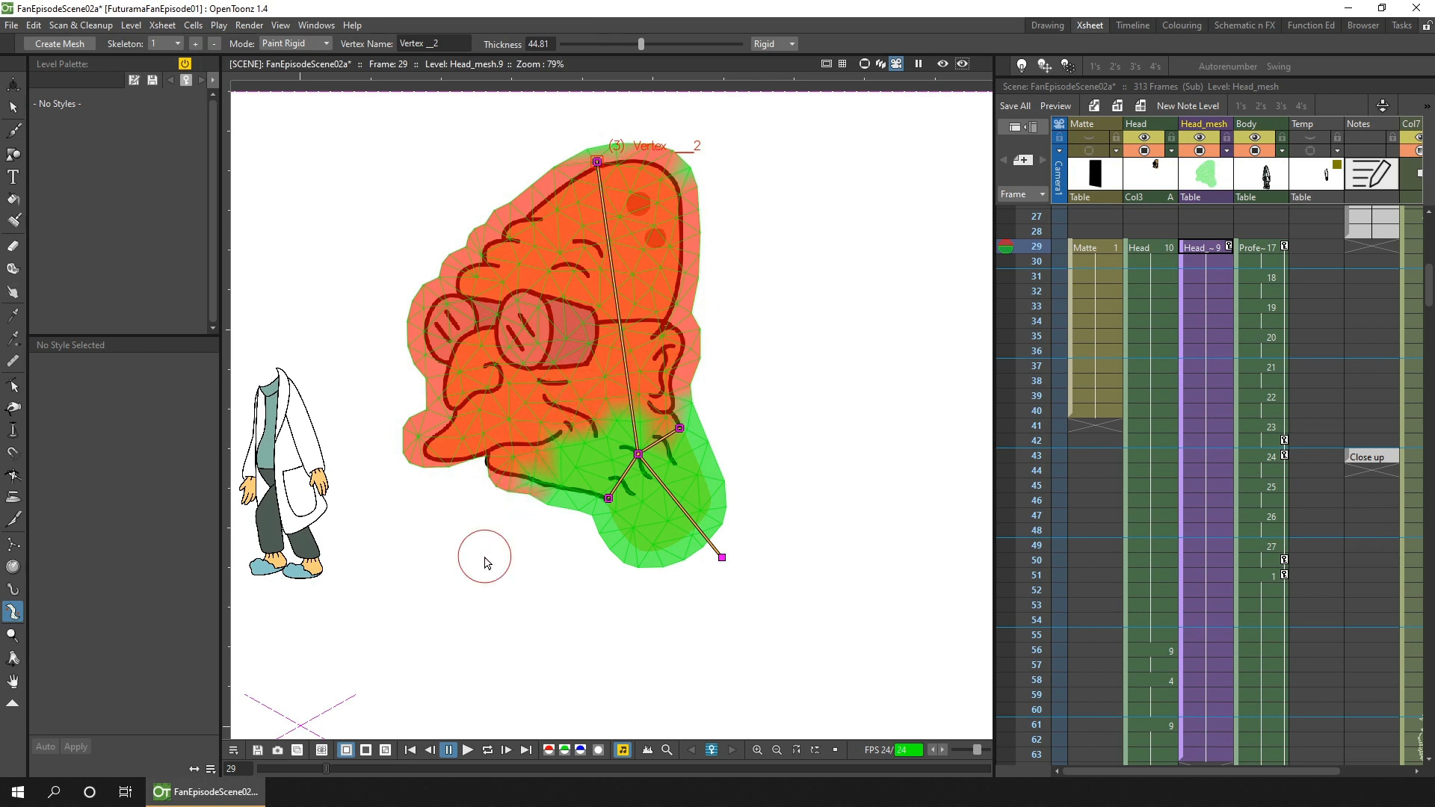
Step: Return to Animate mode and test the rigid head by tilting its top vertex forward to about 10° and partway back
click(294, 43)
click(303, 92)
mouse_move(558, 170)
mouse_down()
mouse_move(587, 153)
mouse_move(555, 162)
mouse_move(565, 169)
mouse_up()
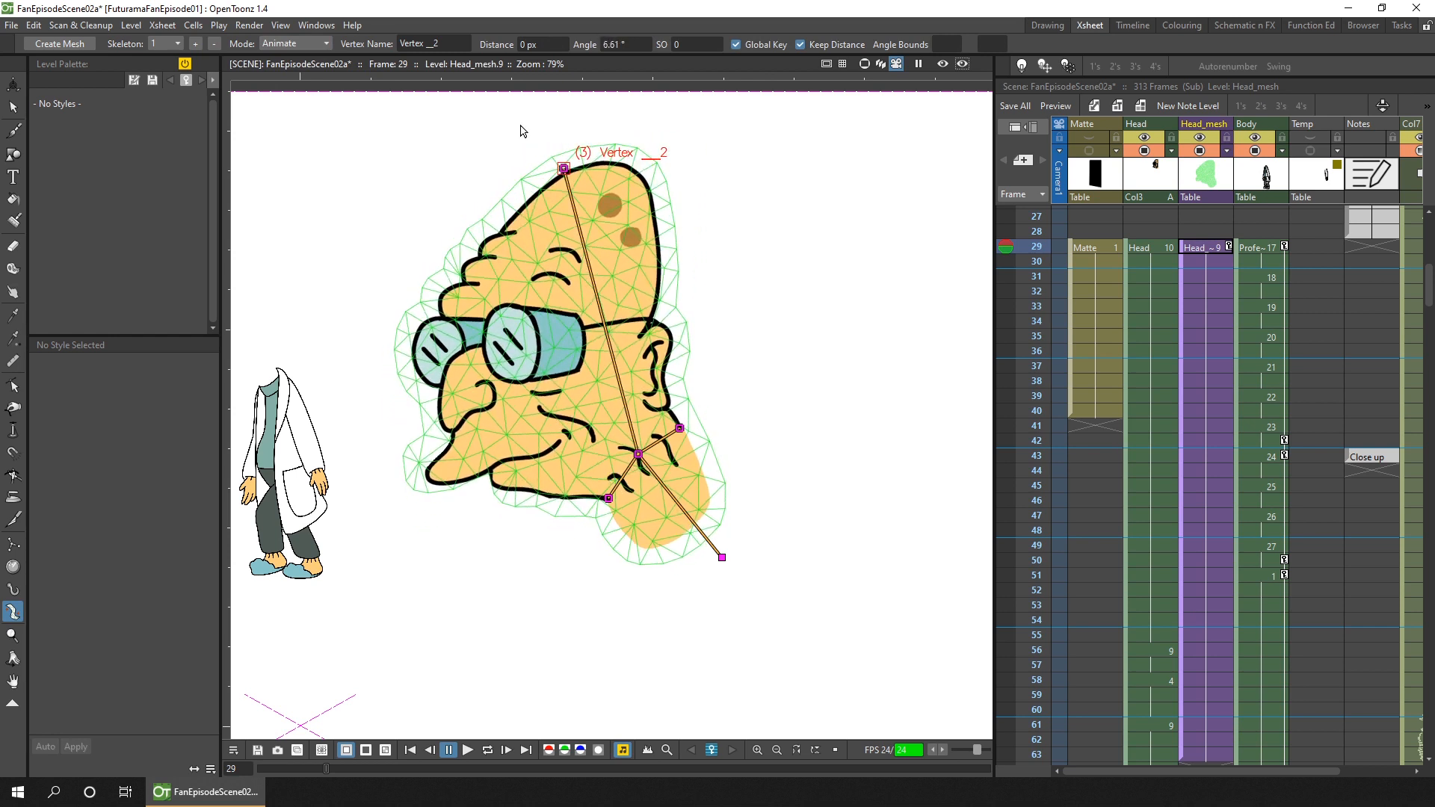
mouse_move(563, 167)
mouse_down()
mouse_move(639, 159)
mouse_move(472, 197)
mouse_move(537, 160)
mouse_up()
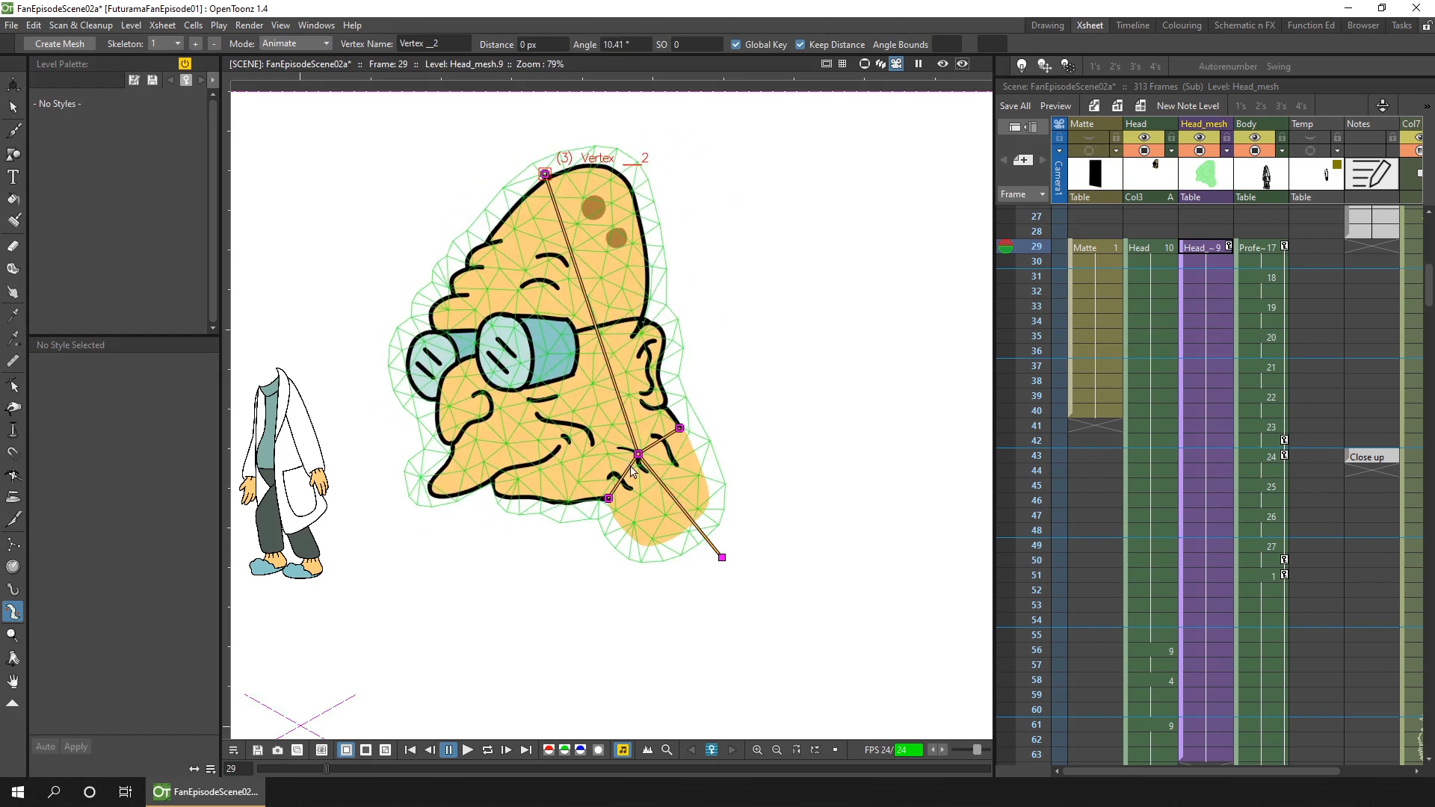
drag(545, 174, 580, 163)
Step: Refine the rigid painting around the back of the neck and shift the skeleton's neck and jaw vertices slightly towards the face
click(314, 47)
click(313, 68)
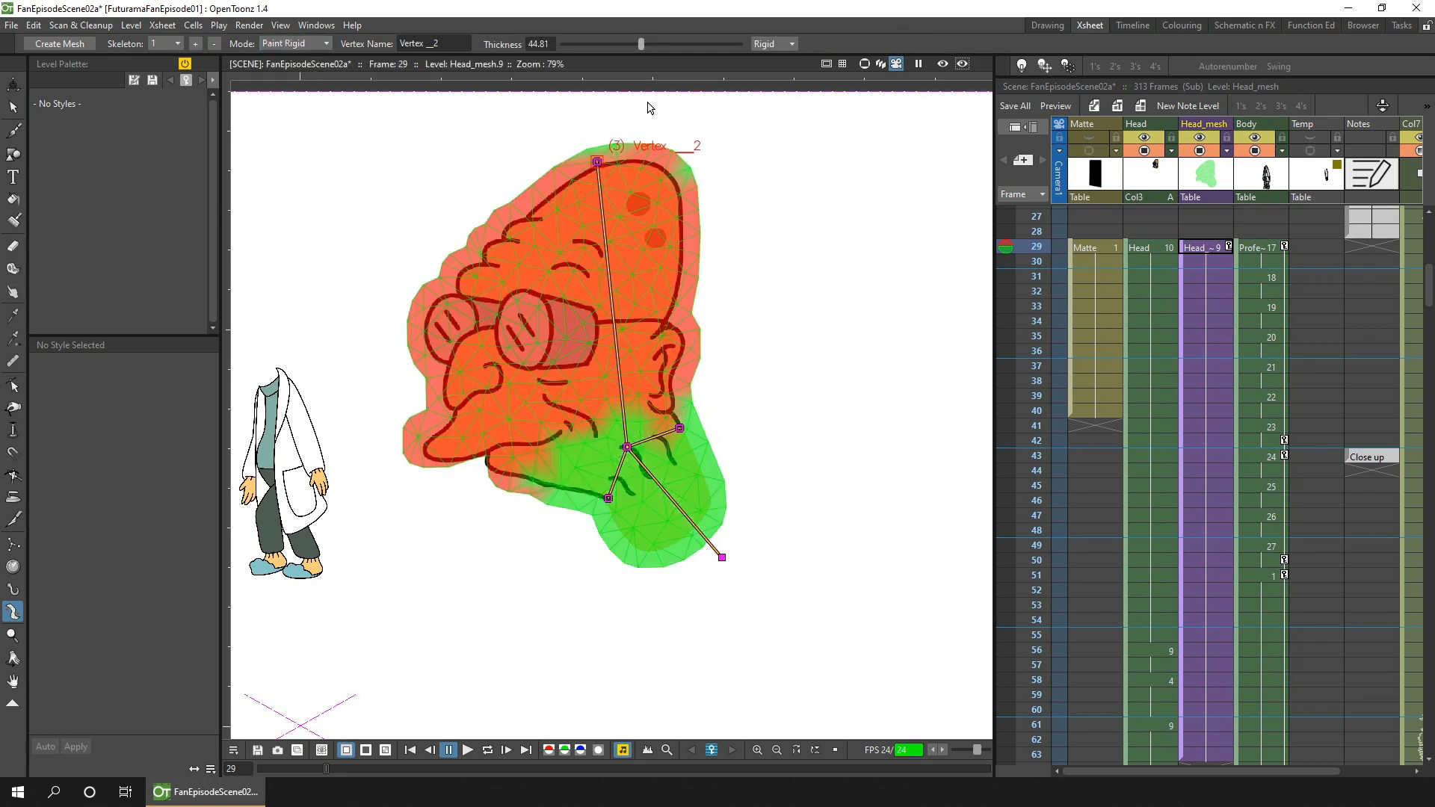
mouse_move(696, 479)
mouse_down()
mouse_move(645, 551)
mouse_move(690, 524)
mouse_move(675, 450)
mouse_up()
Step: In Animate mode, swing the head's top vertex back to about -22° and forward to about 18° to find its tilt limits
click(314, 44)
click(299, 97)
mouse_move(580, 162)
mouse_down()
mouse_move(660, 160)
mouse_move(493, 202)
mouse_move(591, 153)
mouse_move(532, 182)
mouse_move(528, 169)
mouse_move(608, 146)
mouse_move(580, 164)
mouse_up()
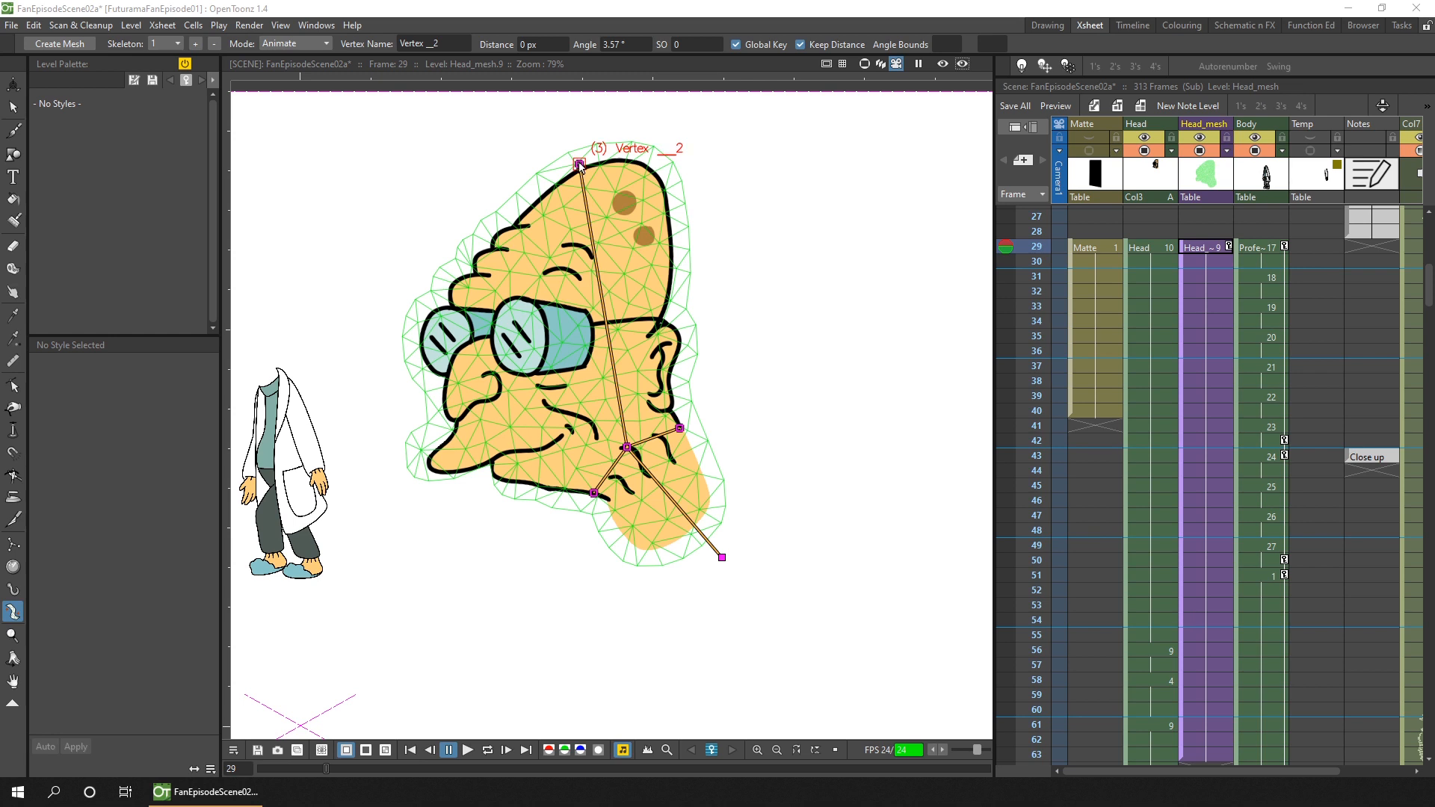
drag(579, 164, 711, 162)
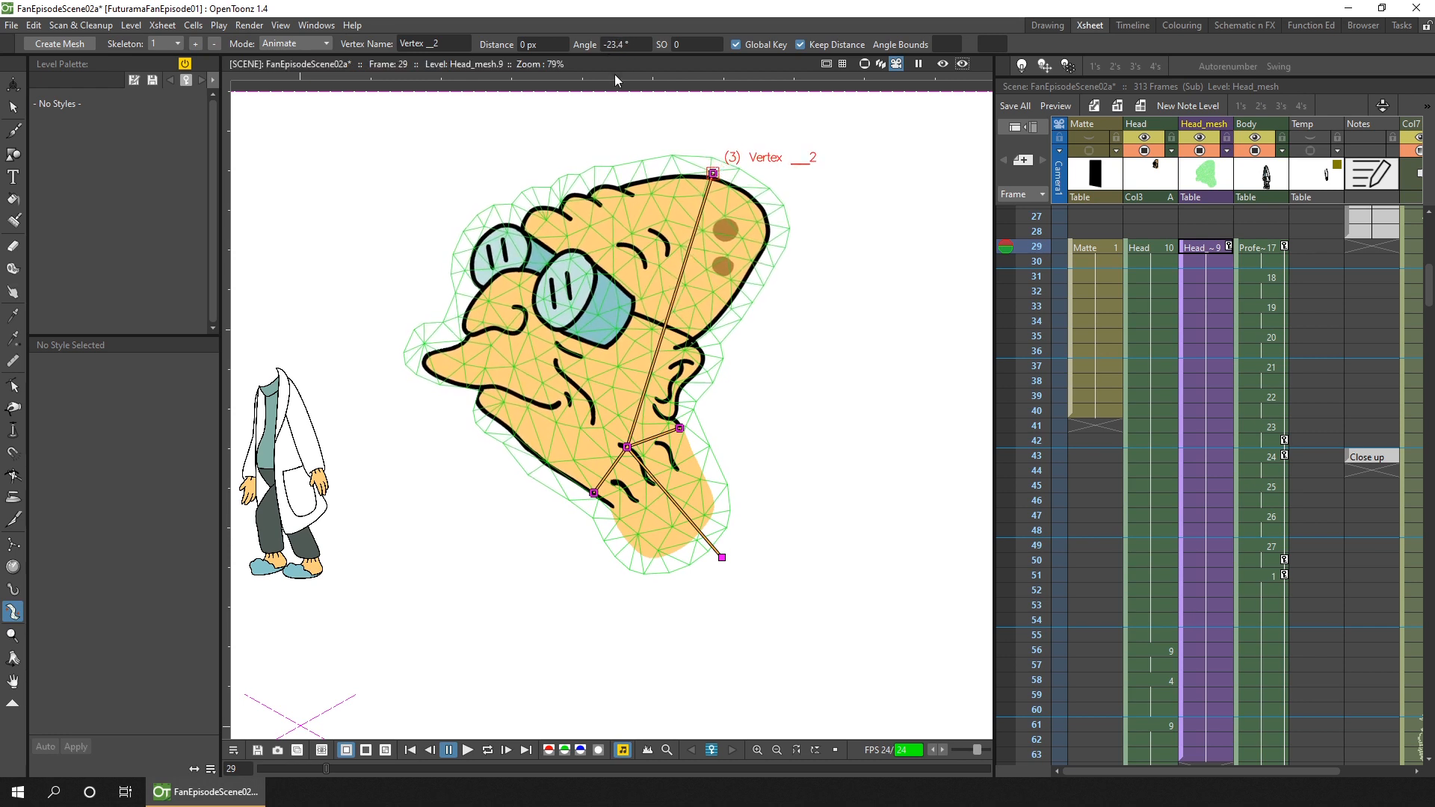
drag(648, 164, 692, 164)
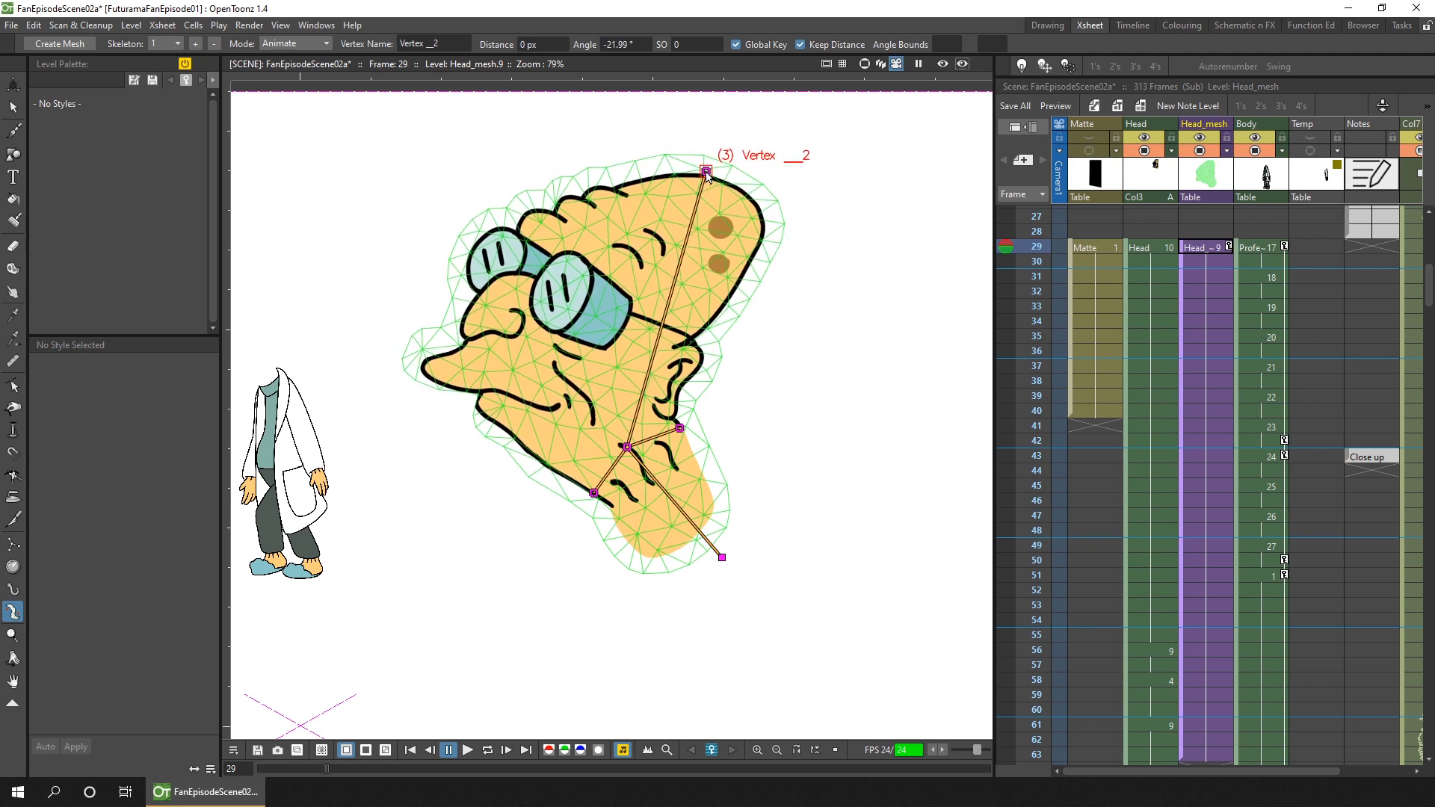
drag(707, 172, 506, 180)
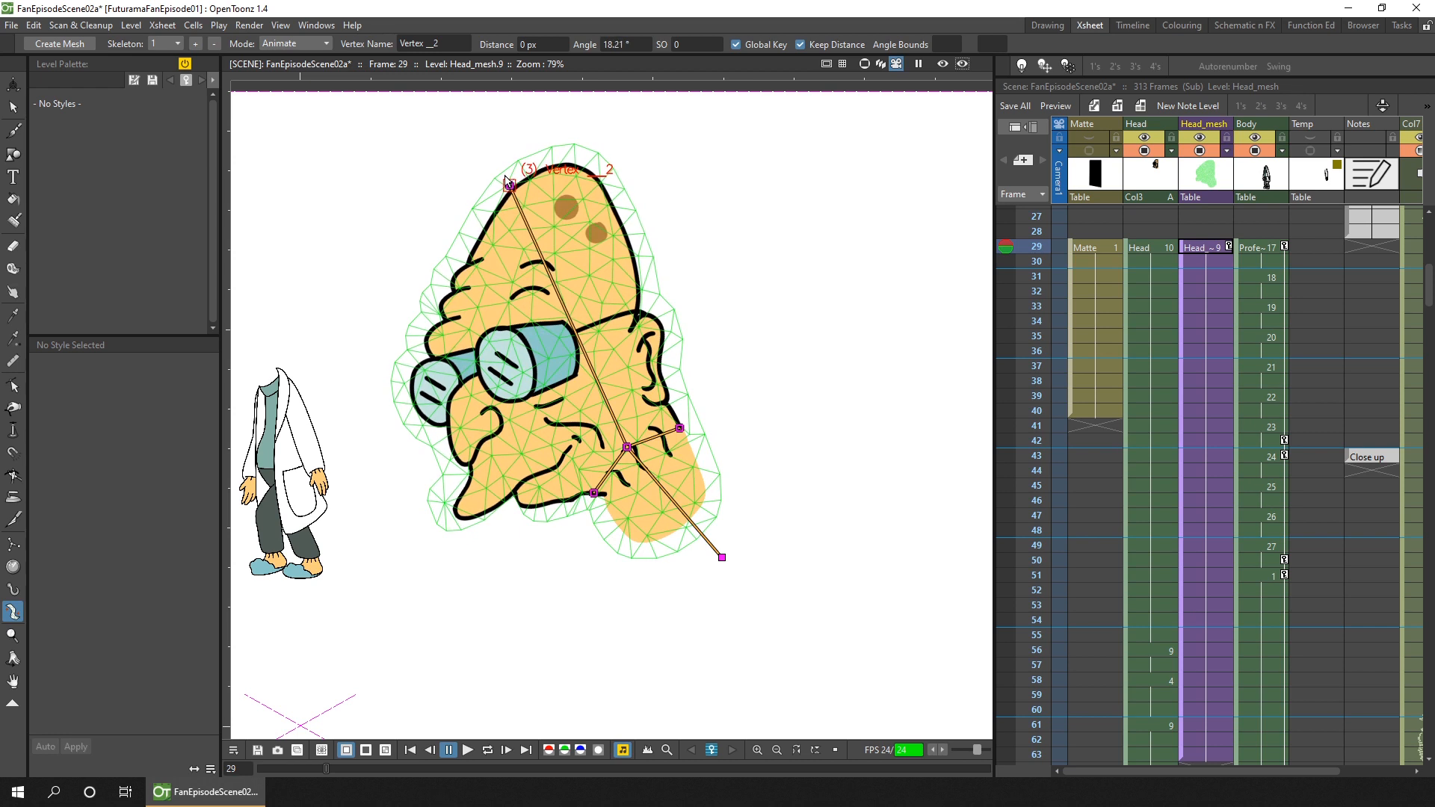
drag(506, 179, 580, 156)
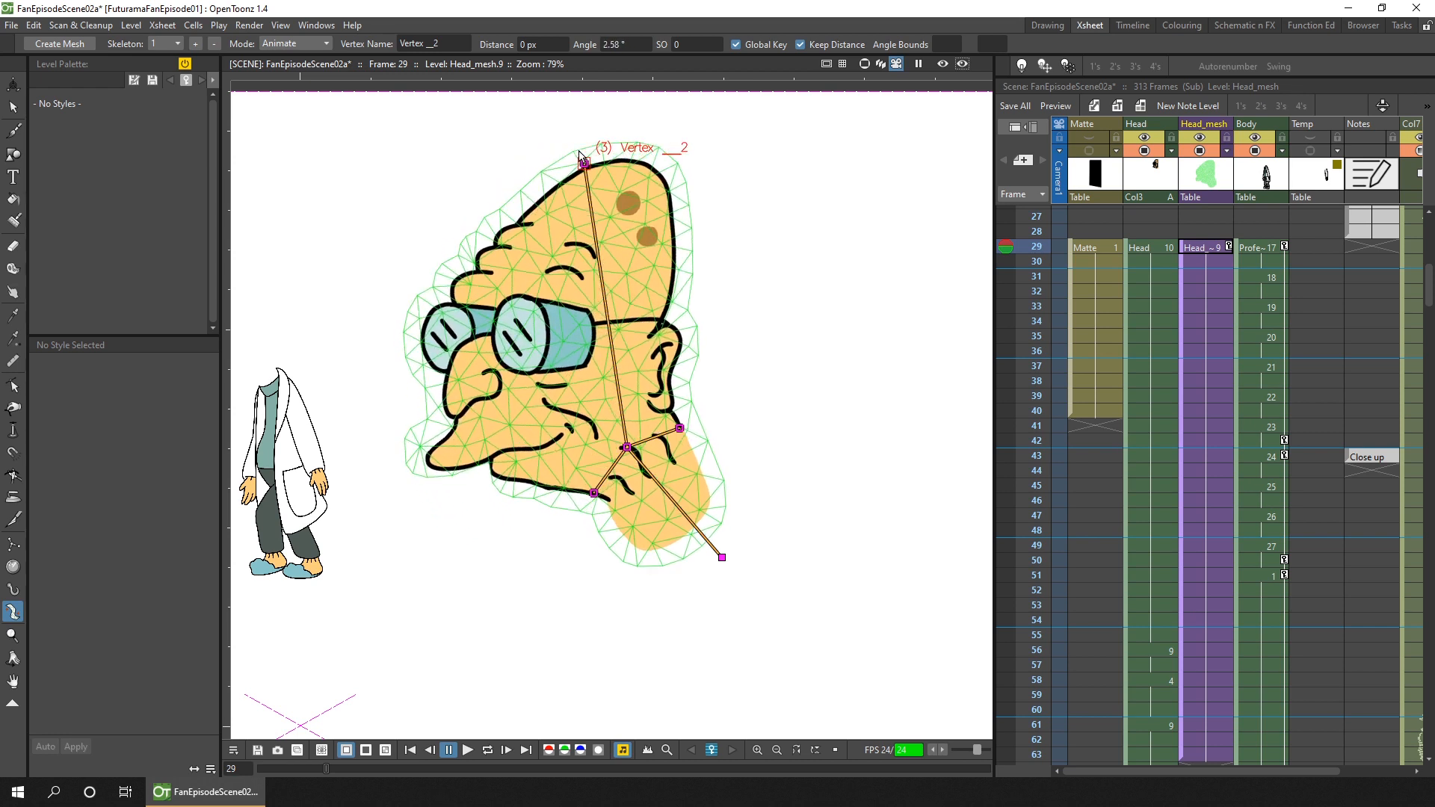
Step: Set the angle bounds of the head's top vertex to -22 and 18, test the tilt, and save the scene
click(956, 42)
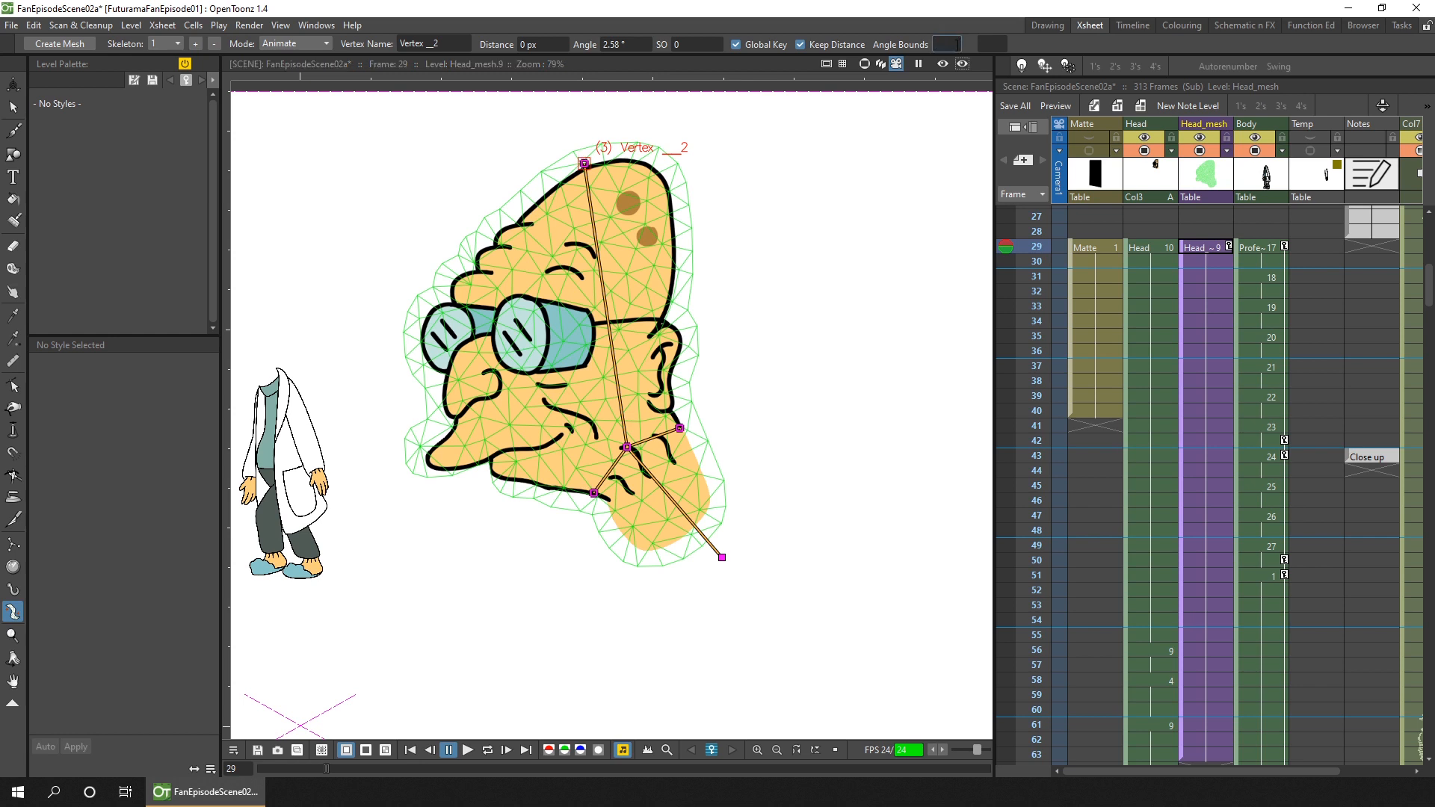
text(-22)
click(987, 44)
text(18)
key(Return)
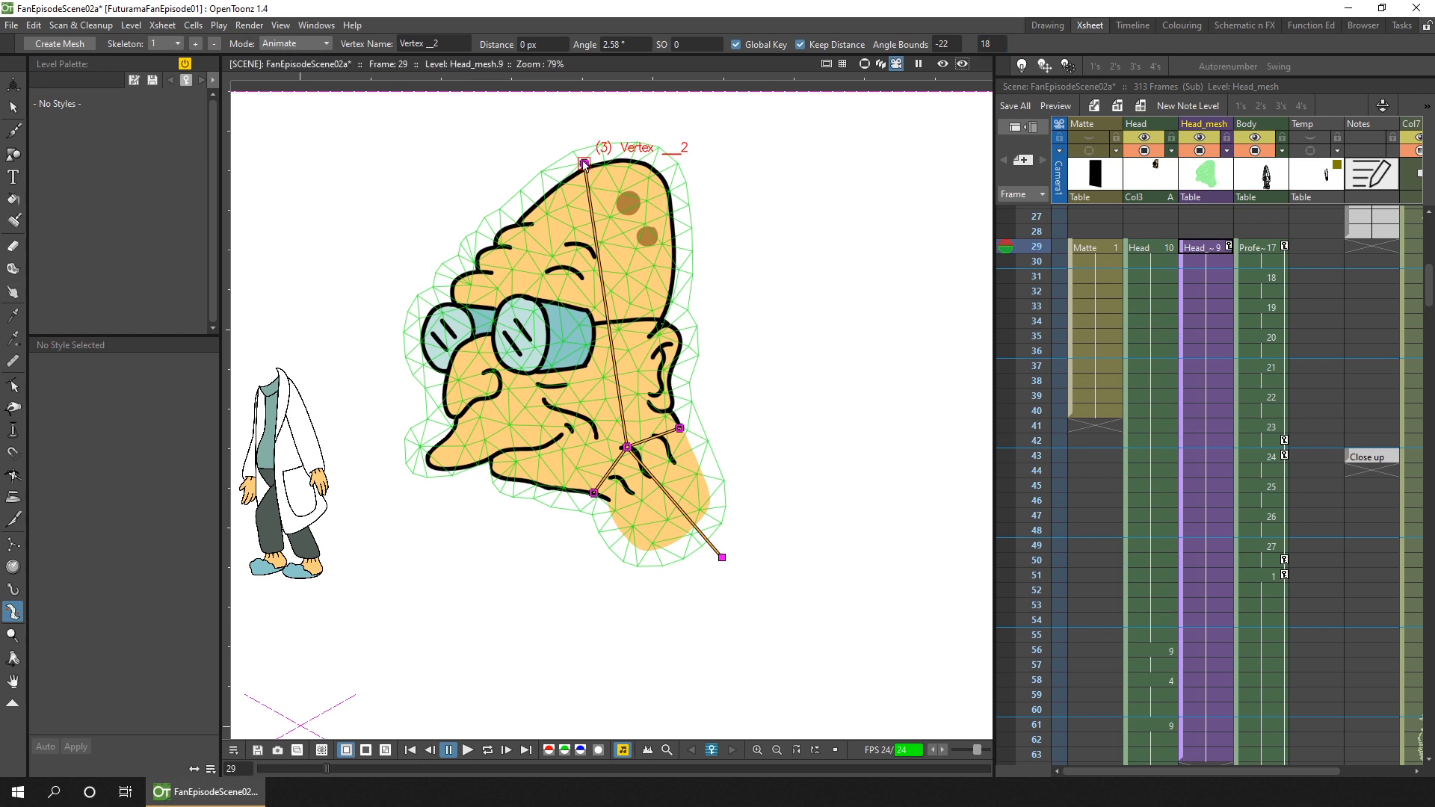
mouse_move(585, 166)
mouse_down()
mouse_move(601, 158)
mouse_move(542, 170)
mouse_move(632, 160)
mouse_move(726, 208)
mouse_move(580, 152)
mouse_move(707, 172)
mouse_move(631, 156)
mouse_move(537, 167)
mouse_move(714, 164)
mouse_move(701, 154)
mouse_move(598, 146)
mouse_move(559, 172)
mouse_move(740, 196)
mouse_move(523, 168)
mouse_move(605, 178)
mouse_move(571, 159)
mouse_move(586, 166)
mouse_up()
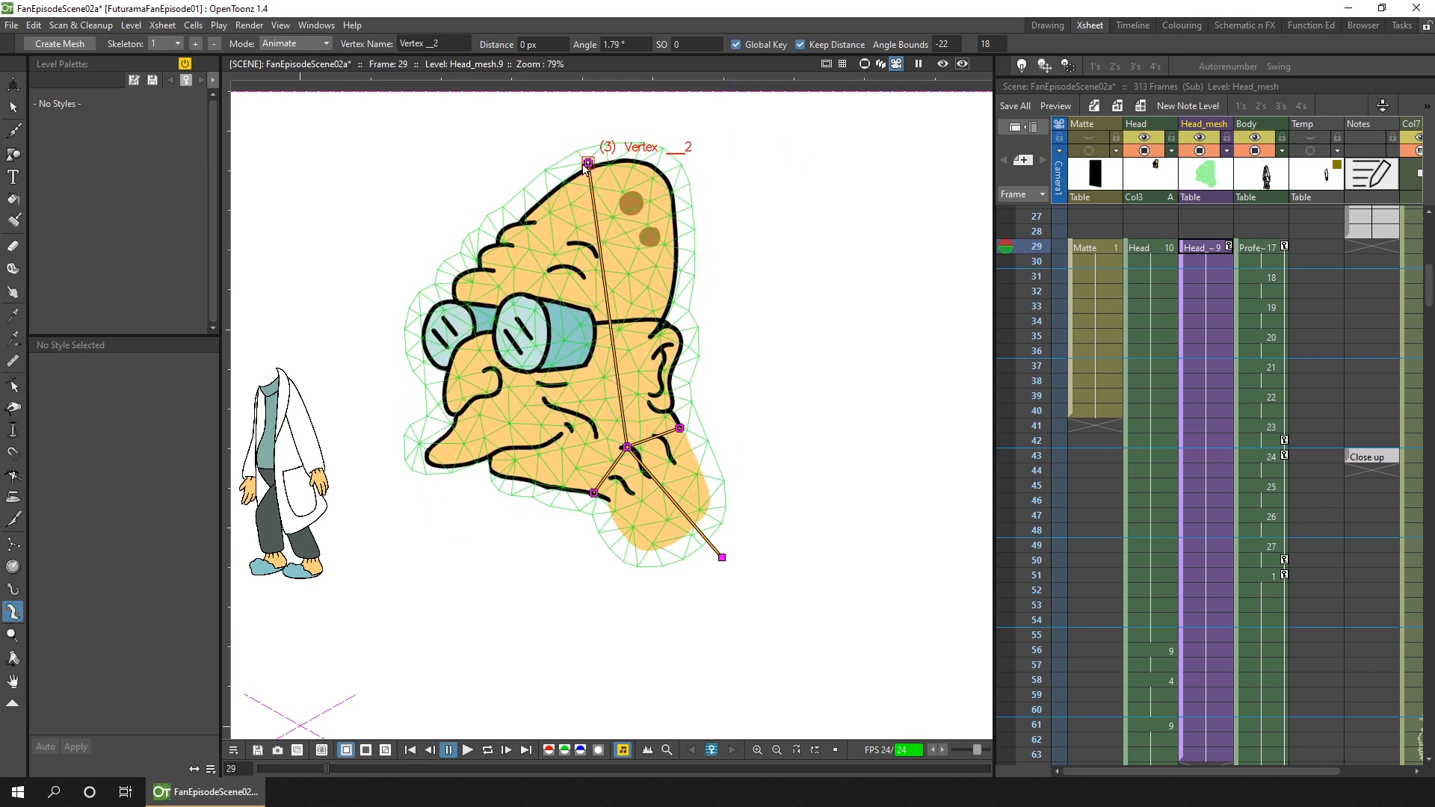
key(ctrl+s)
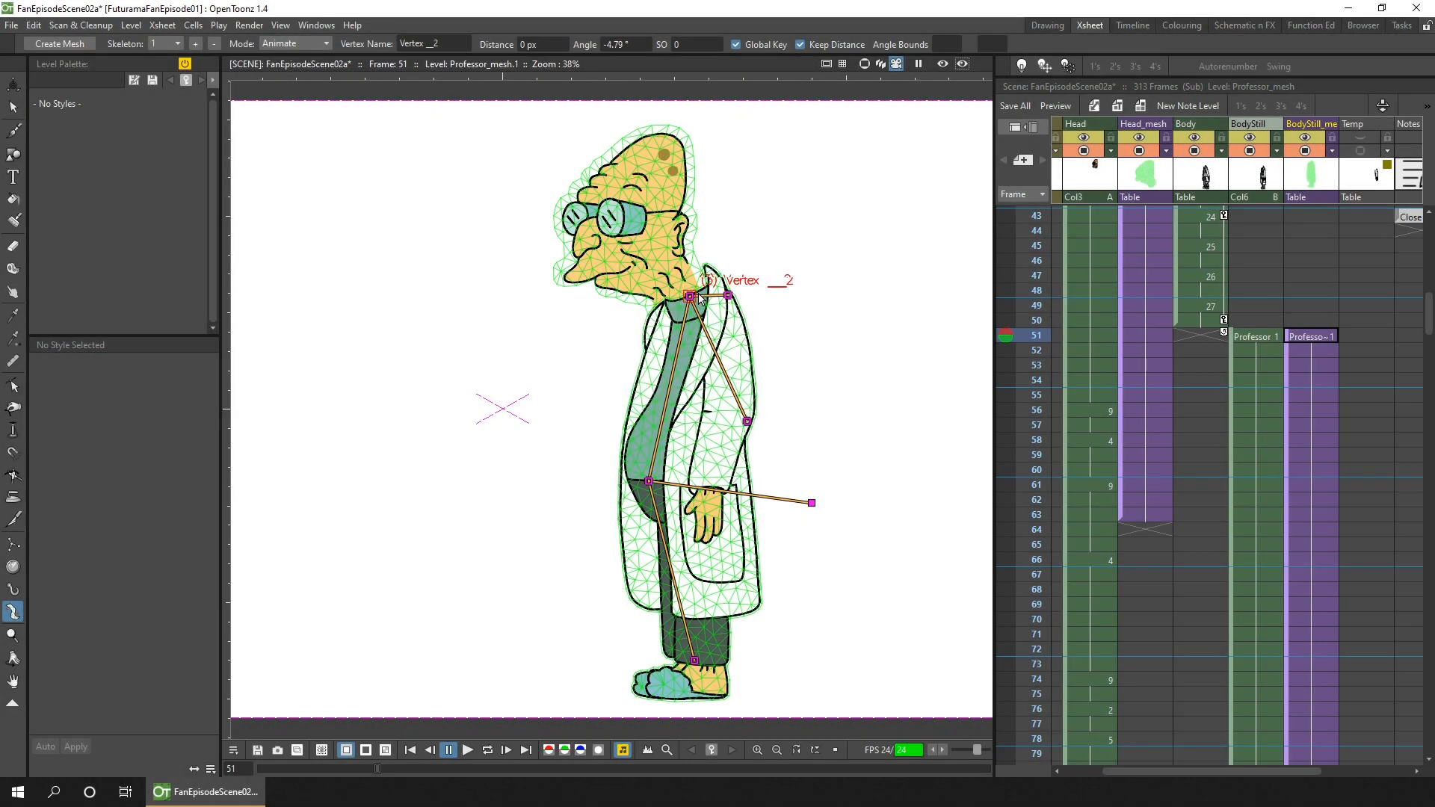
Step: Undo the test bend of the body mesh's neck vertex at frame 51 and save the scene
drag(699, 295, 697, 296)
key(ctrl+z)
key(ctrl+s)
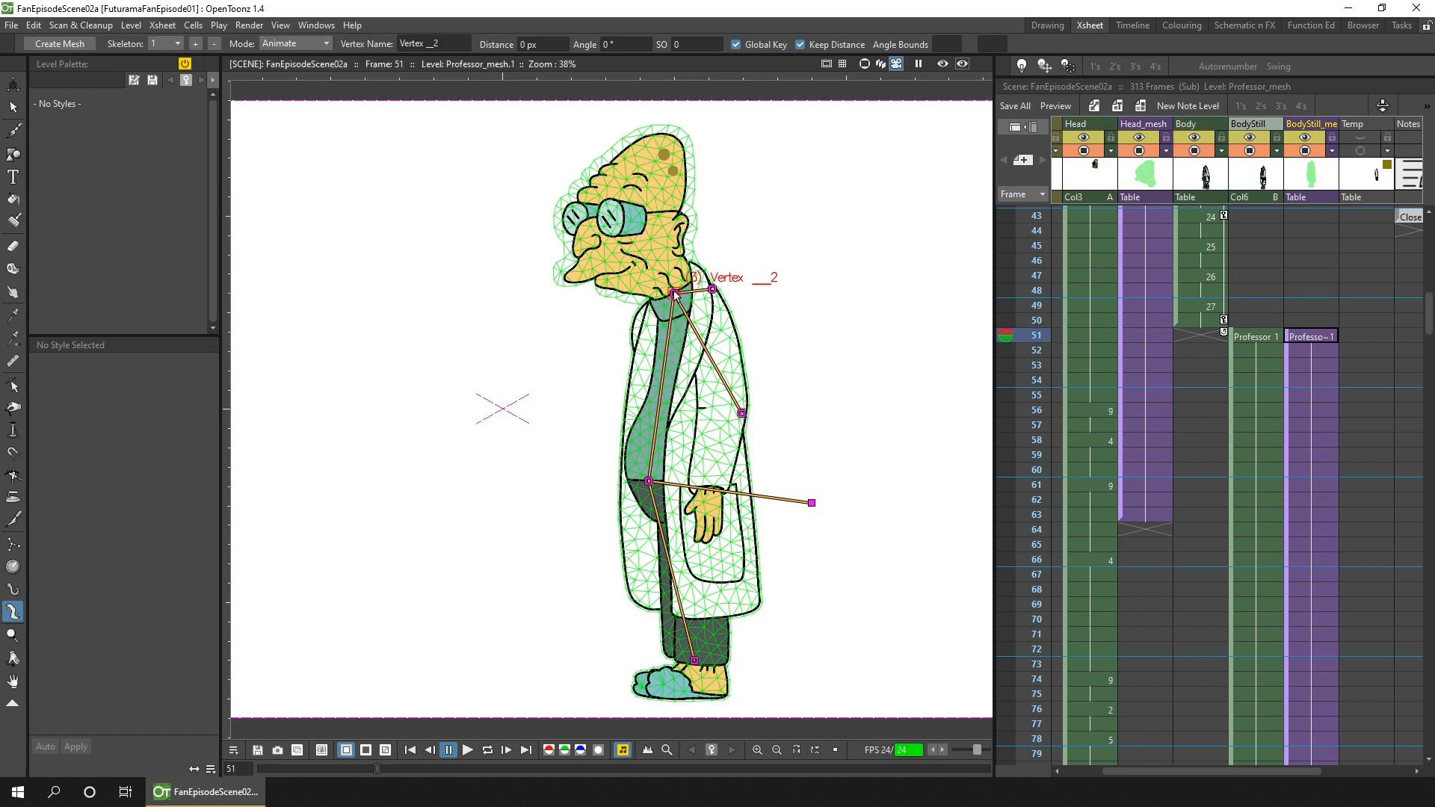
Step: Test bending the standing body forward from its neck vertex, and undo the movement
mouse_move(674, 294)
mouse_down()
mouse_move(652, 303)
mouse_move(669, 300)
mouse_up()
key(ctrl+z)
key(ctrl+z)
key(ctrl+z)
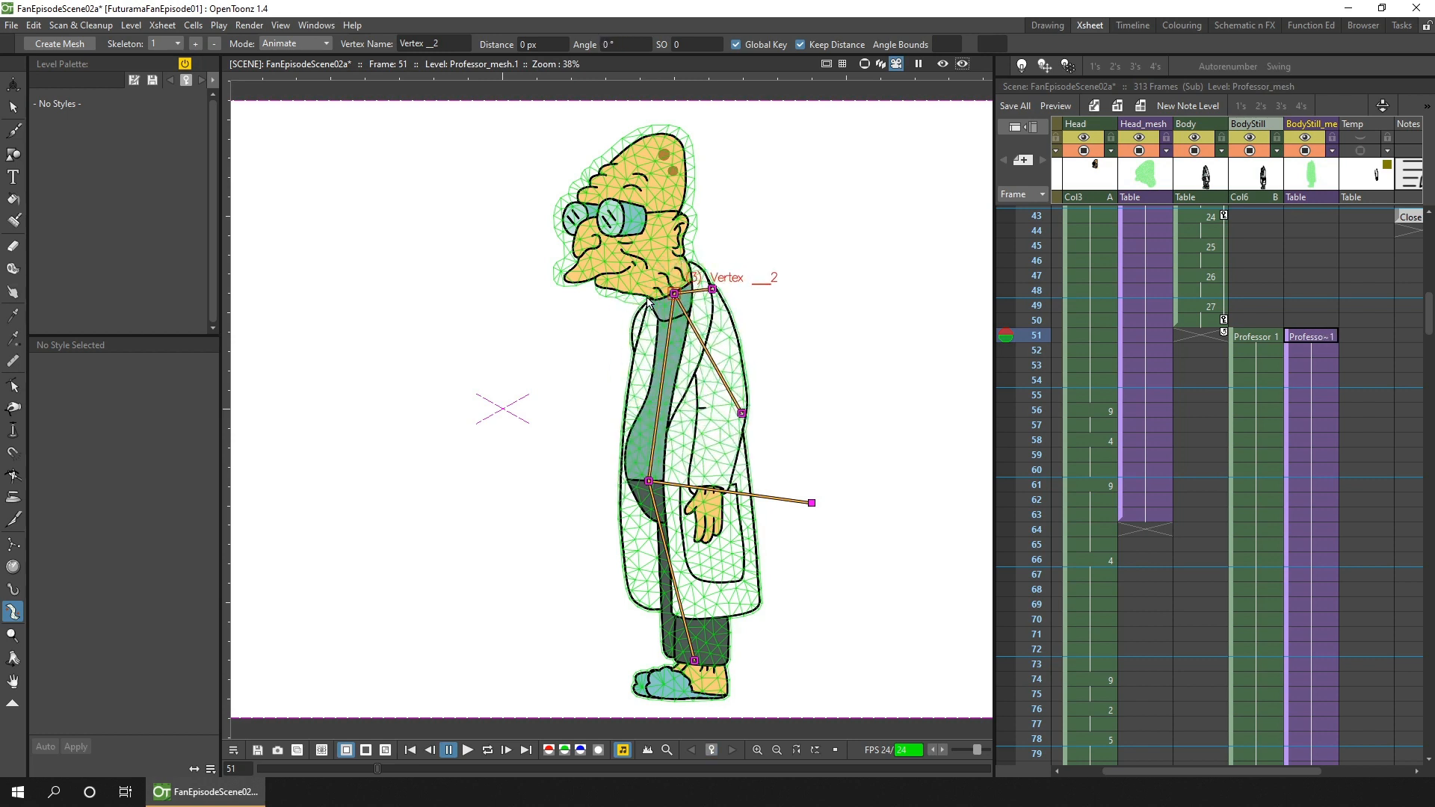
Step: Open the stage schematic and spread out the BodyStill and Head nodes together with their mesh nodes
click(1245, 25)
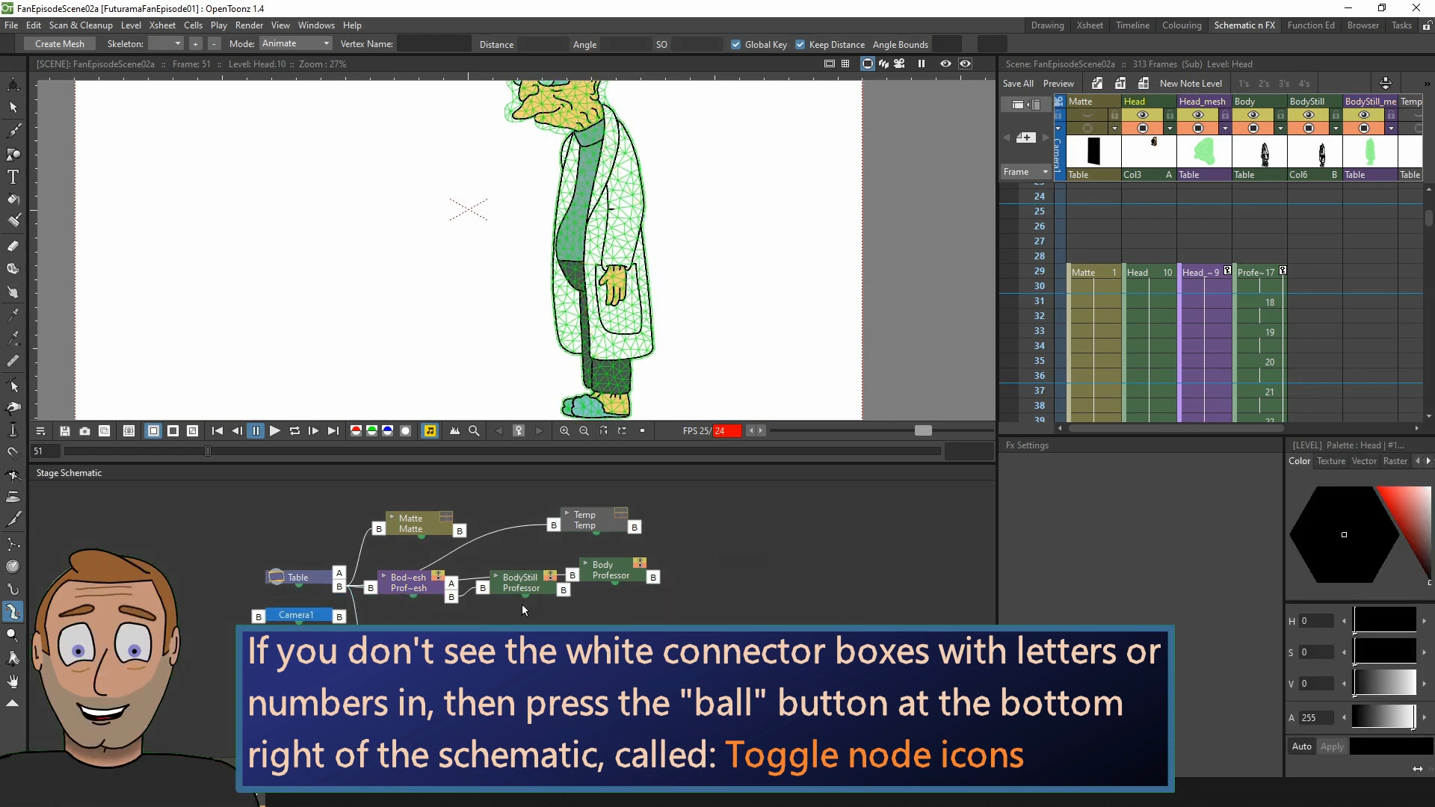
click(431, 635)
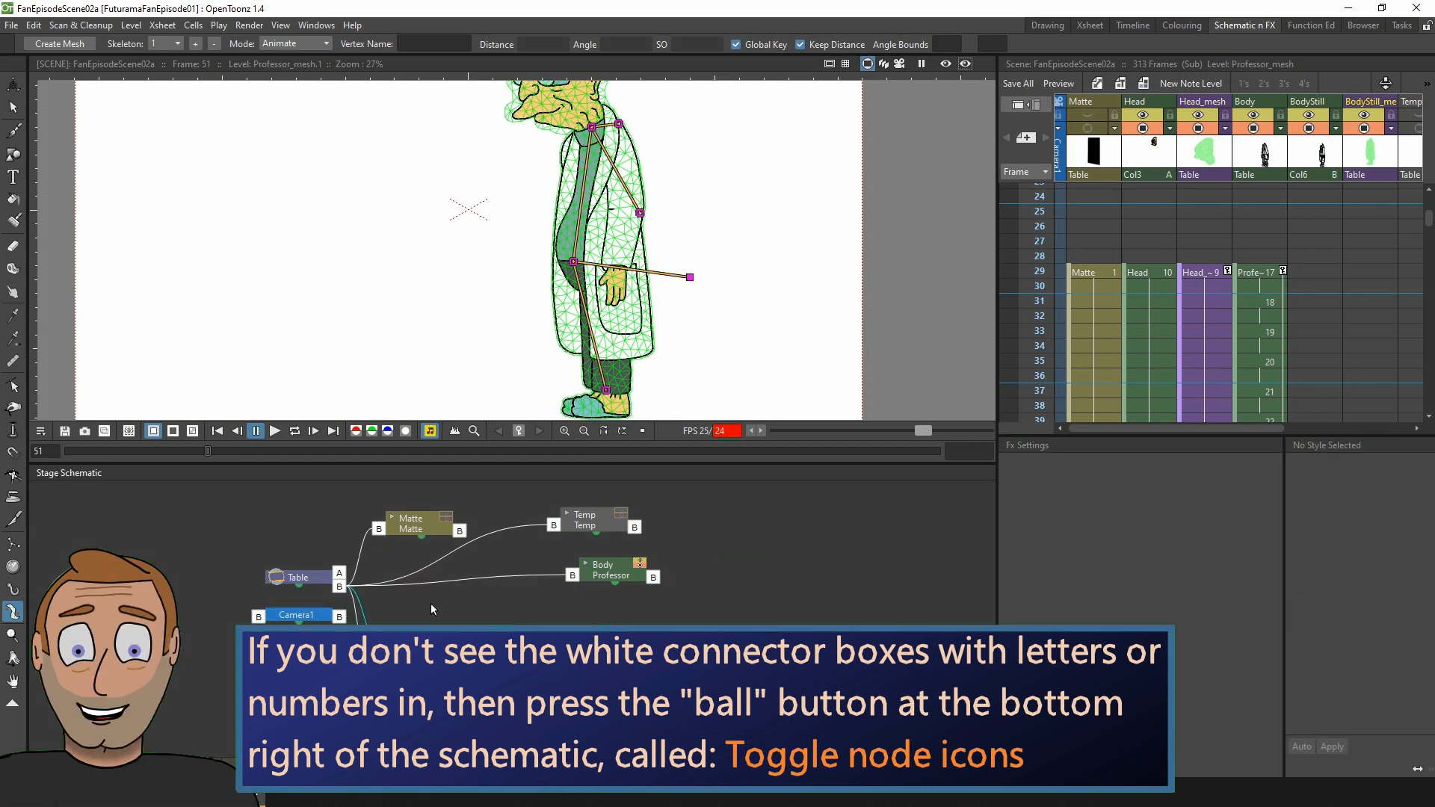
drag(635, 656, 436, 657)
click(424, 701)
drag(565, 712, 716, 727)
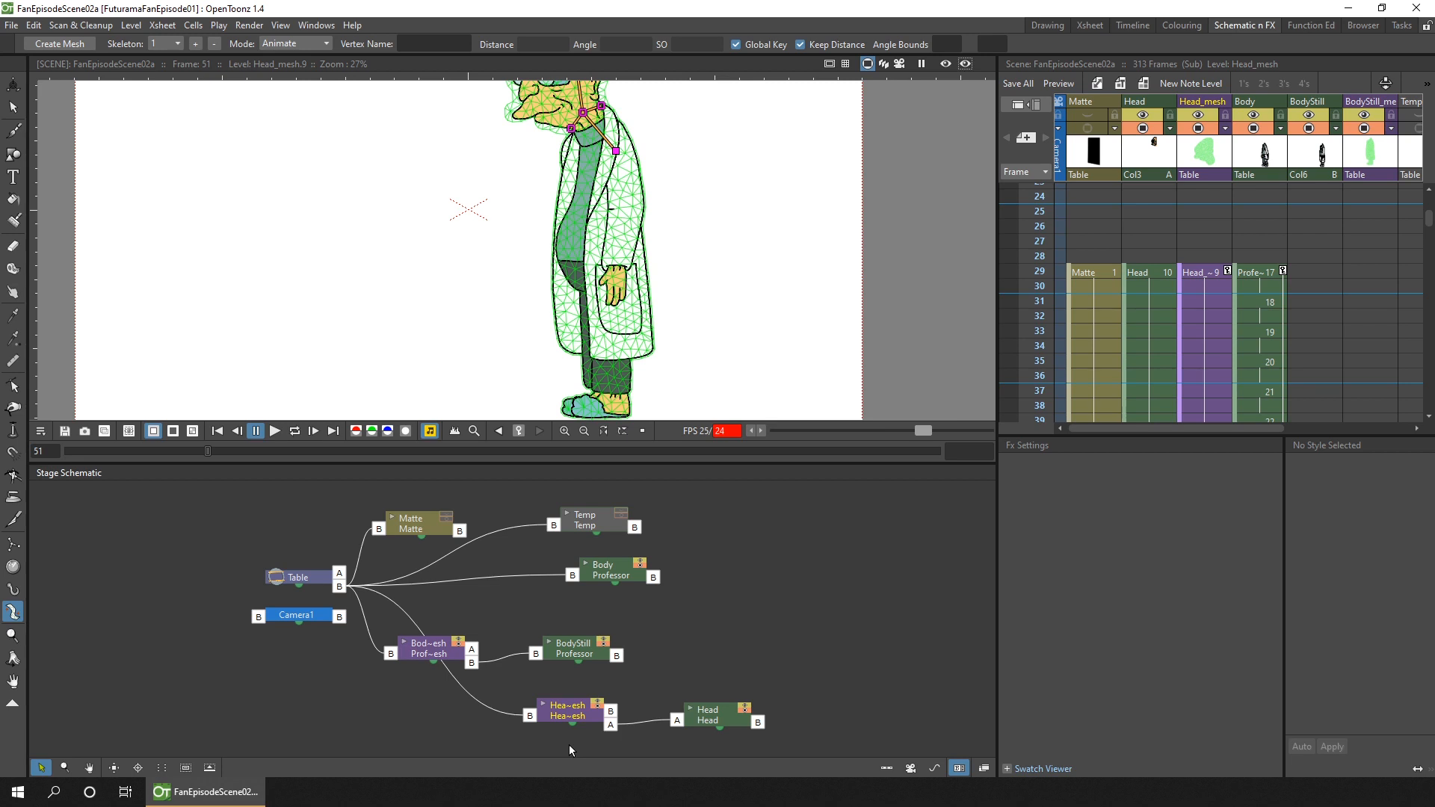
Step: In Build Skeleton mode at frame 29, insert a vertex on the head mesh's lower neck bone, just below the central neck vertex
scroll(594, 261, up, 4)
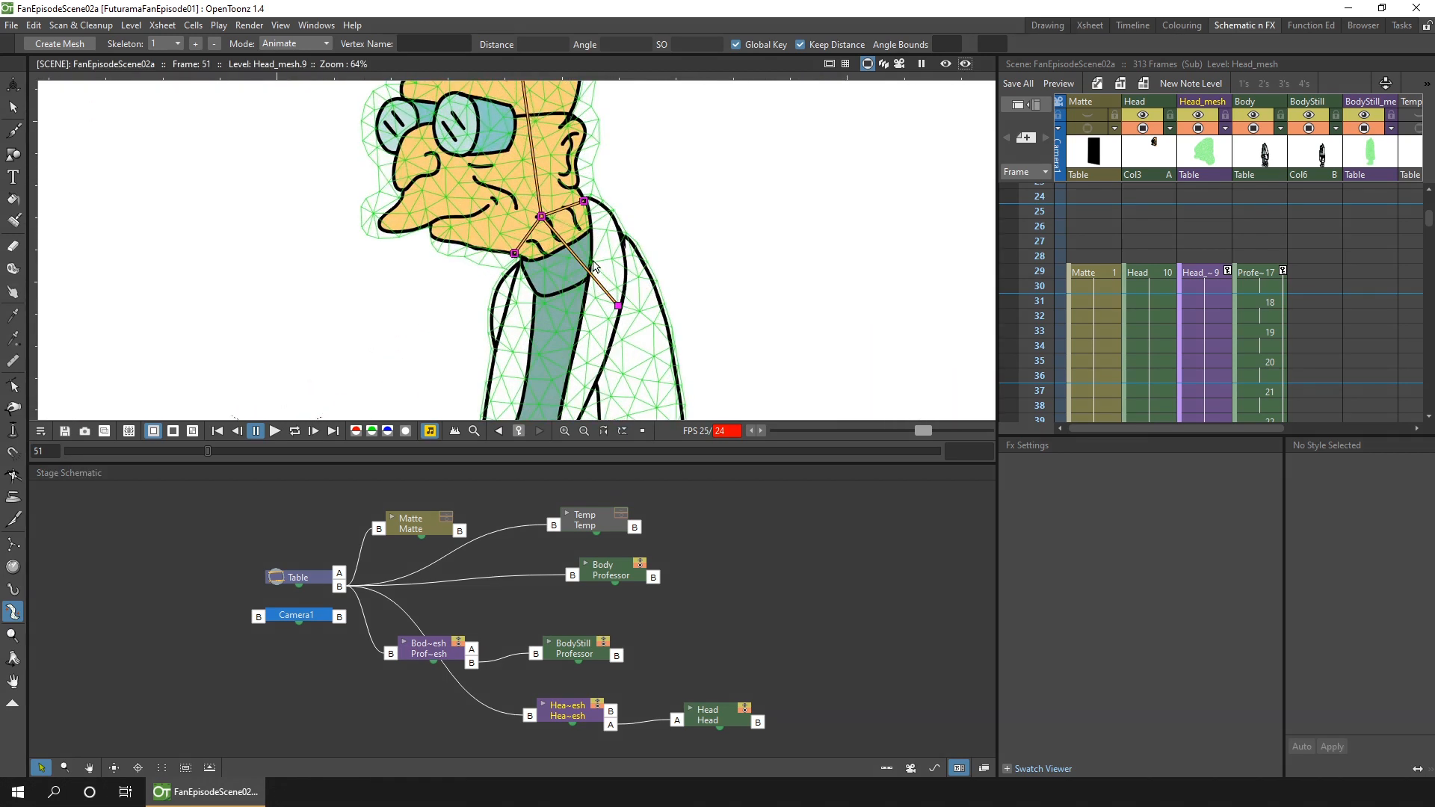
click(1150, 271)
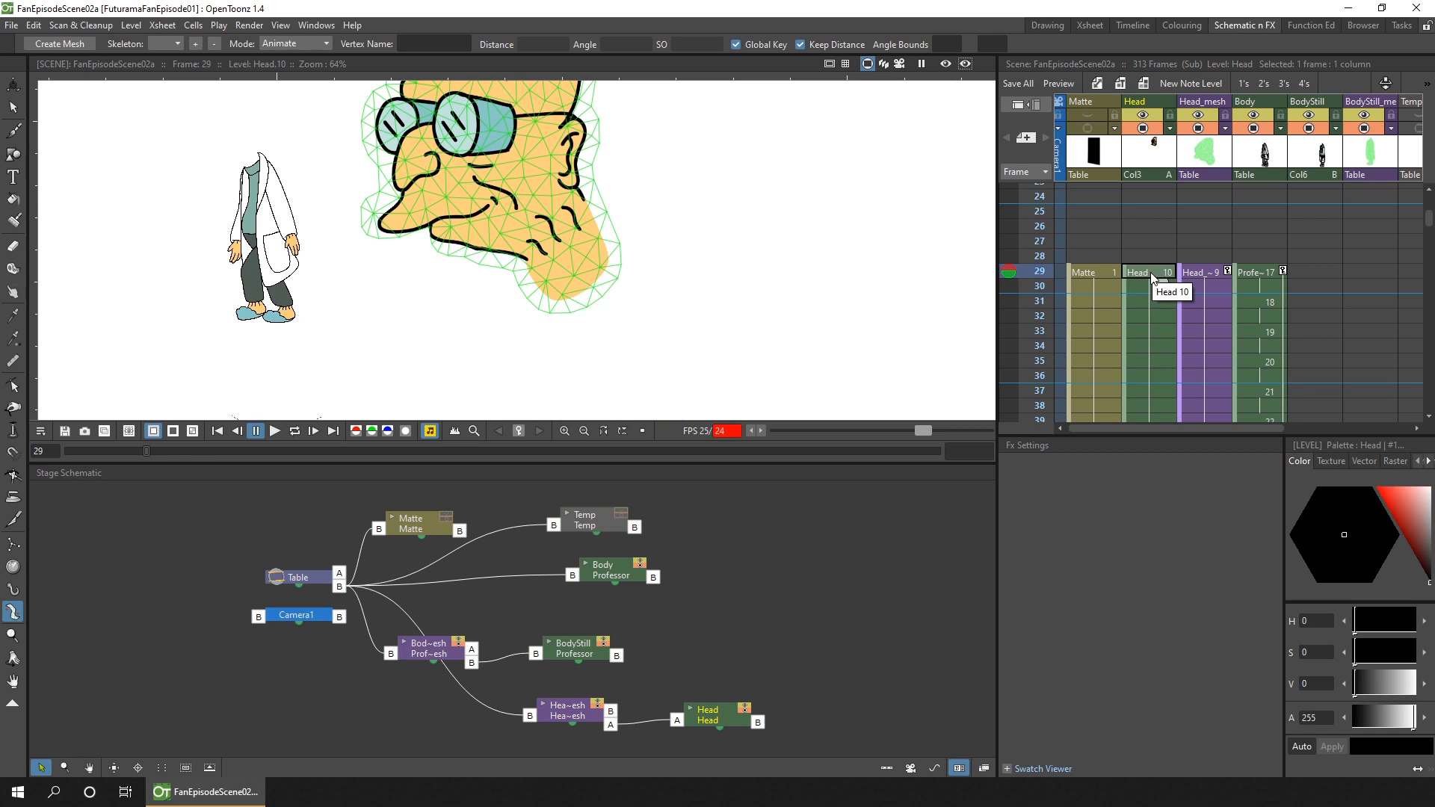
click(295, 43)
click(299, 59)
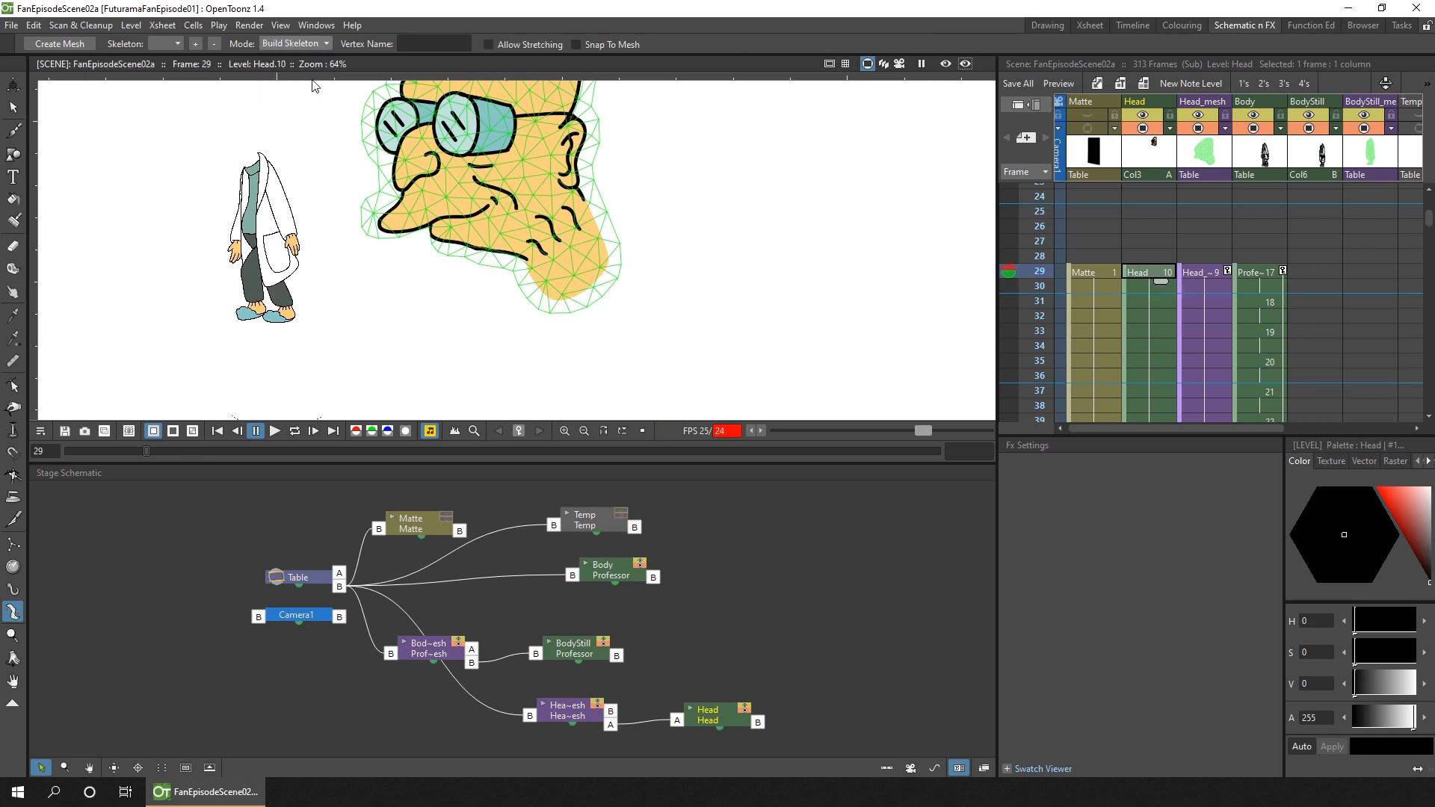
click(1204, 274)
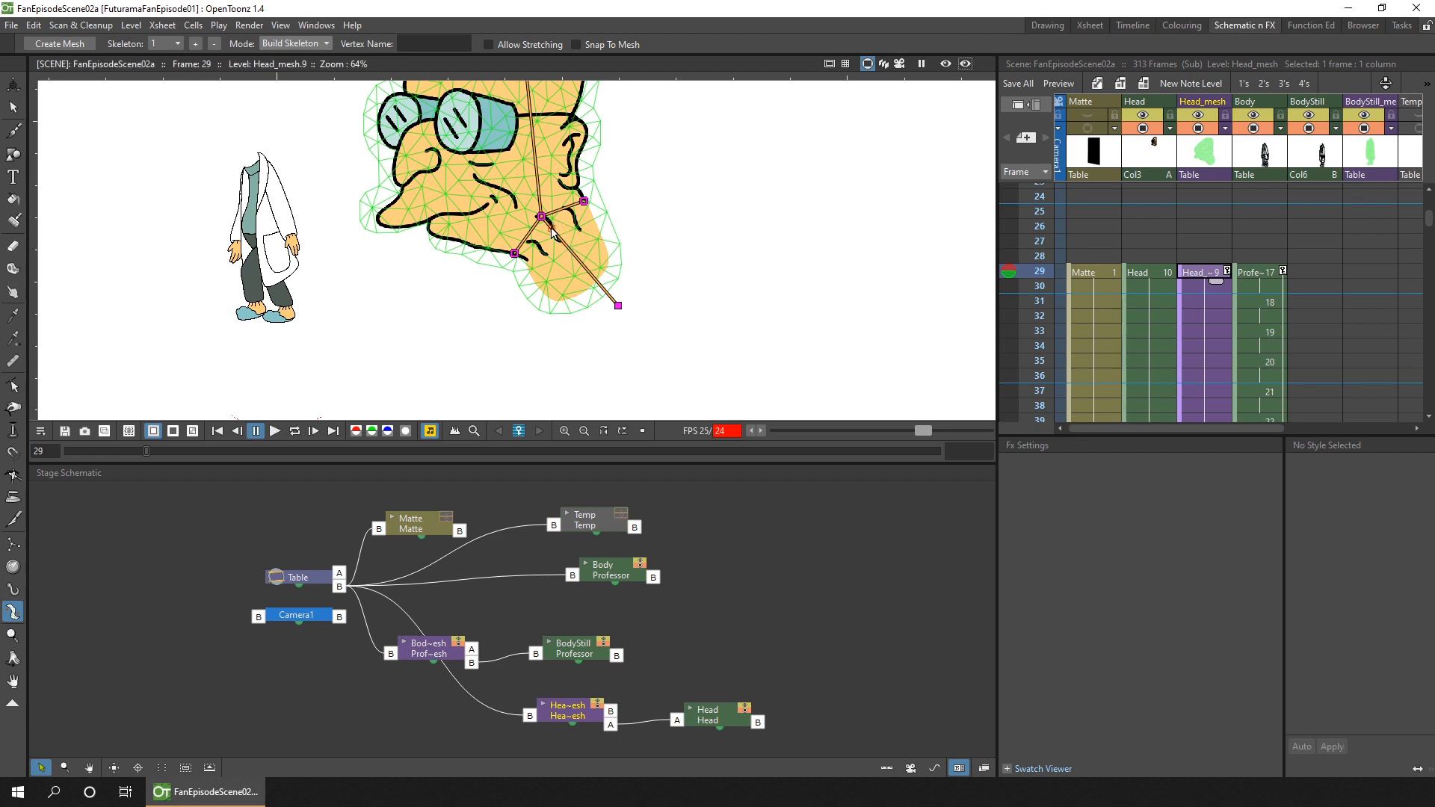
click(567, 246)
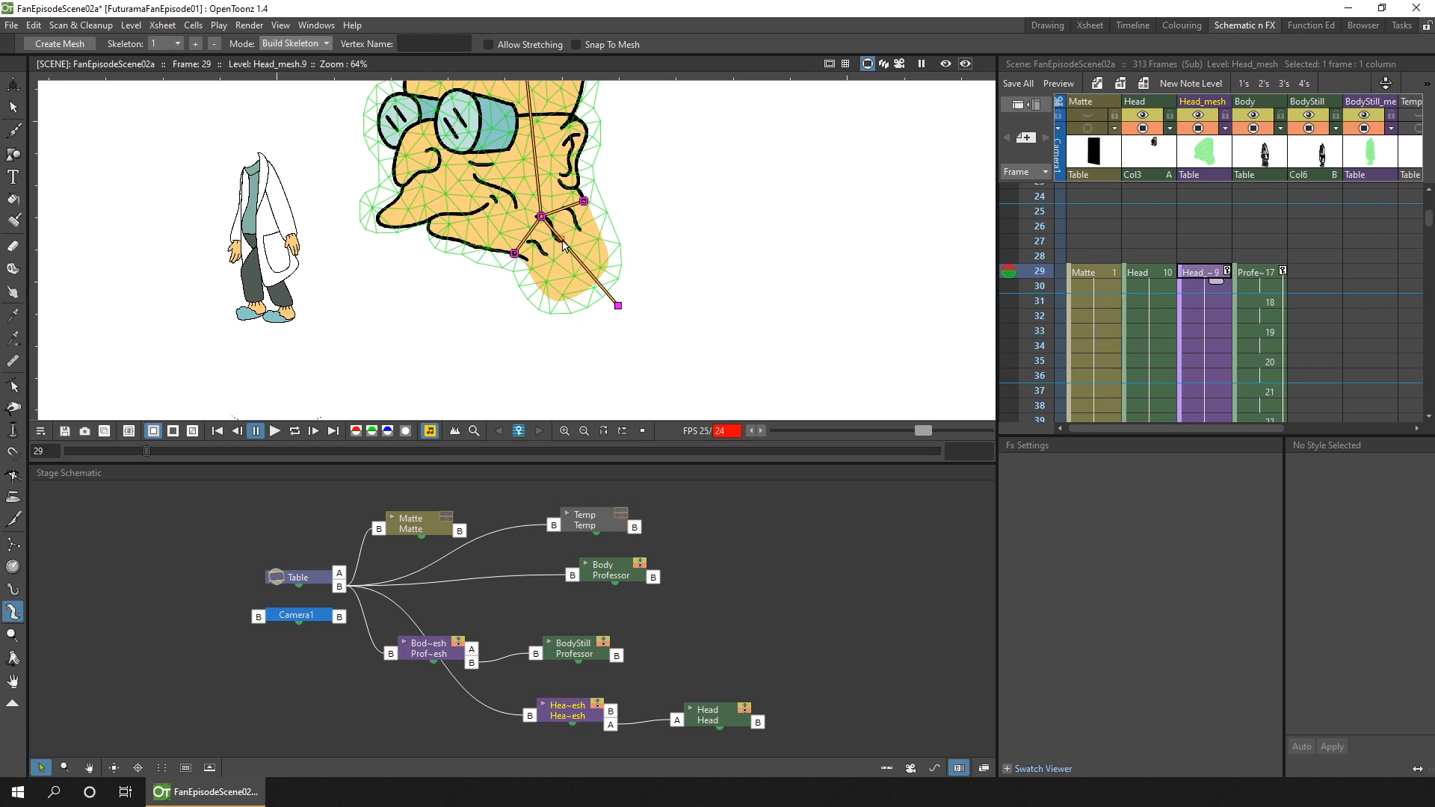
drag(566, 245, 563, 242)
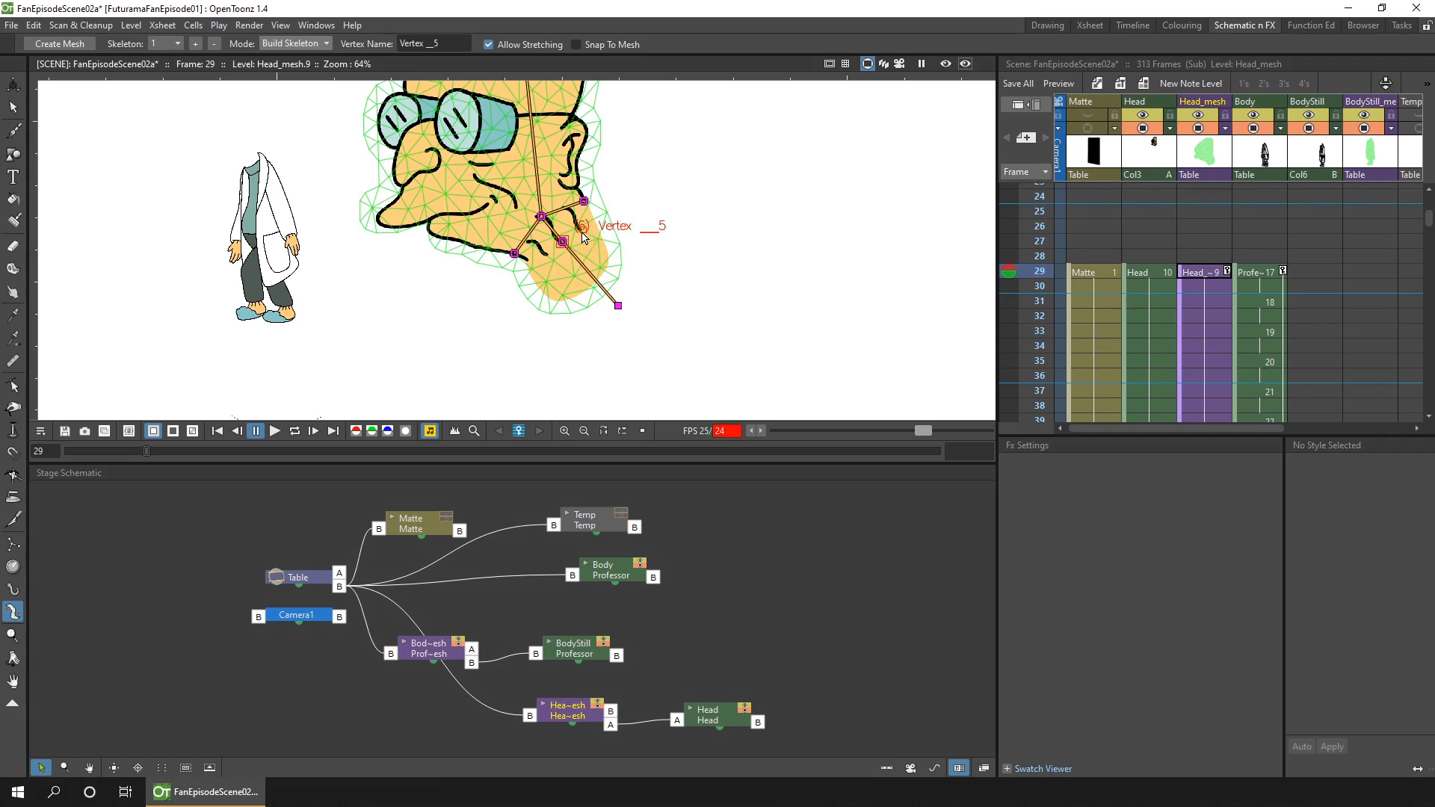
drag(562, 247, 589, 251)
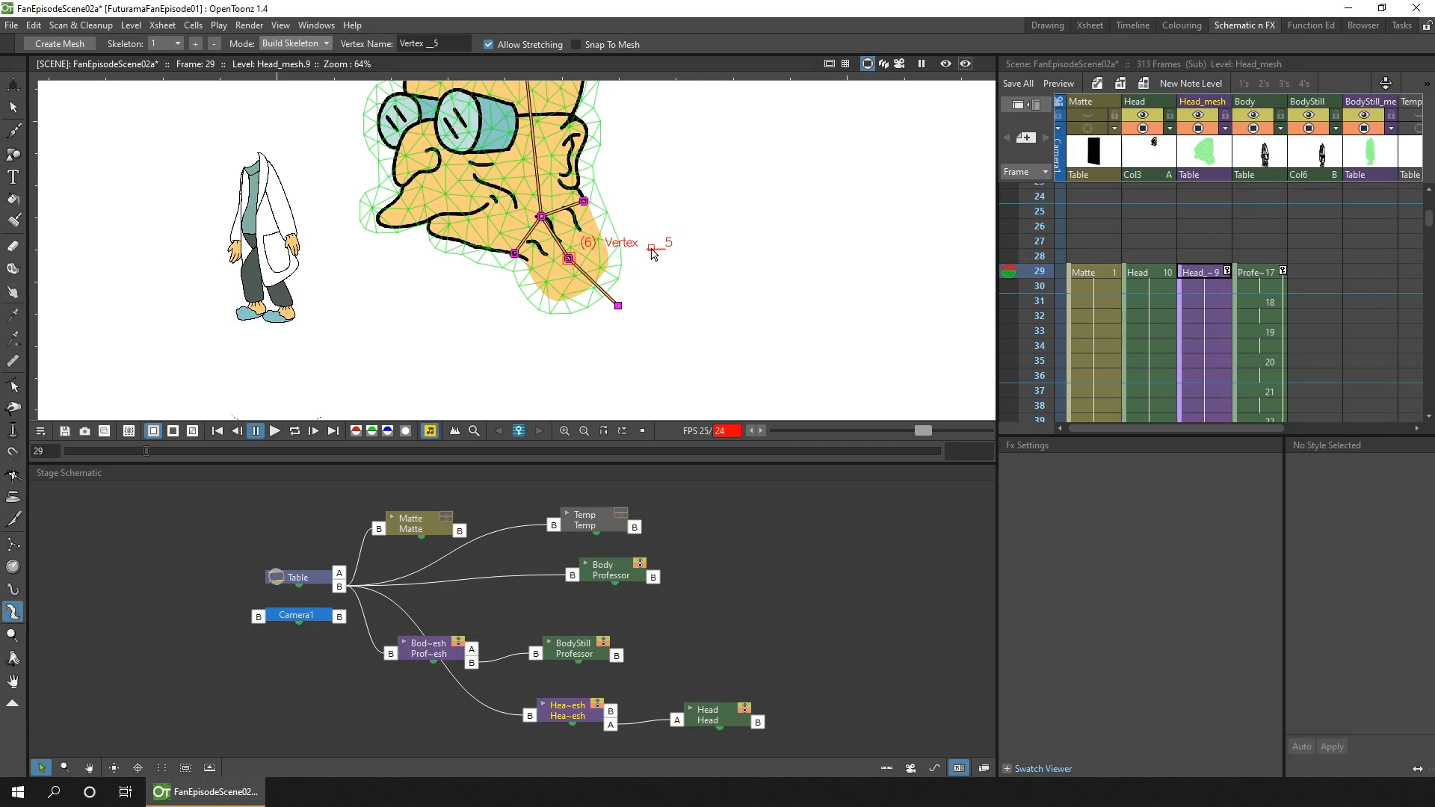
drag(570, 258, 559, 244)
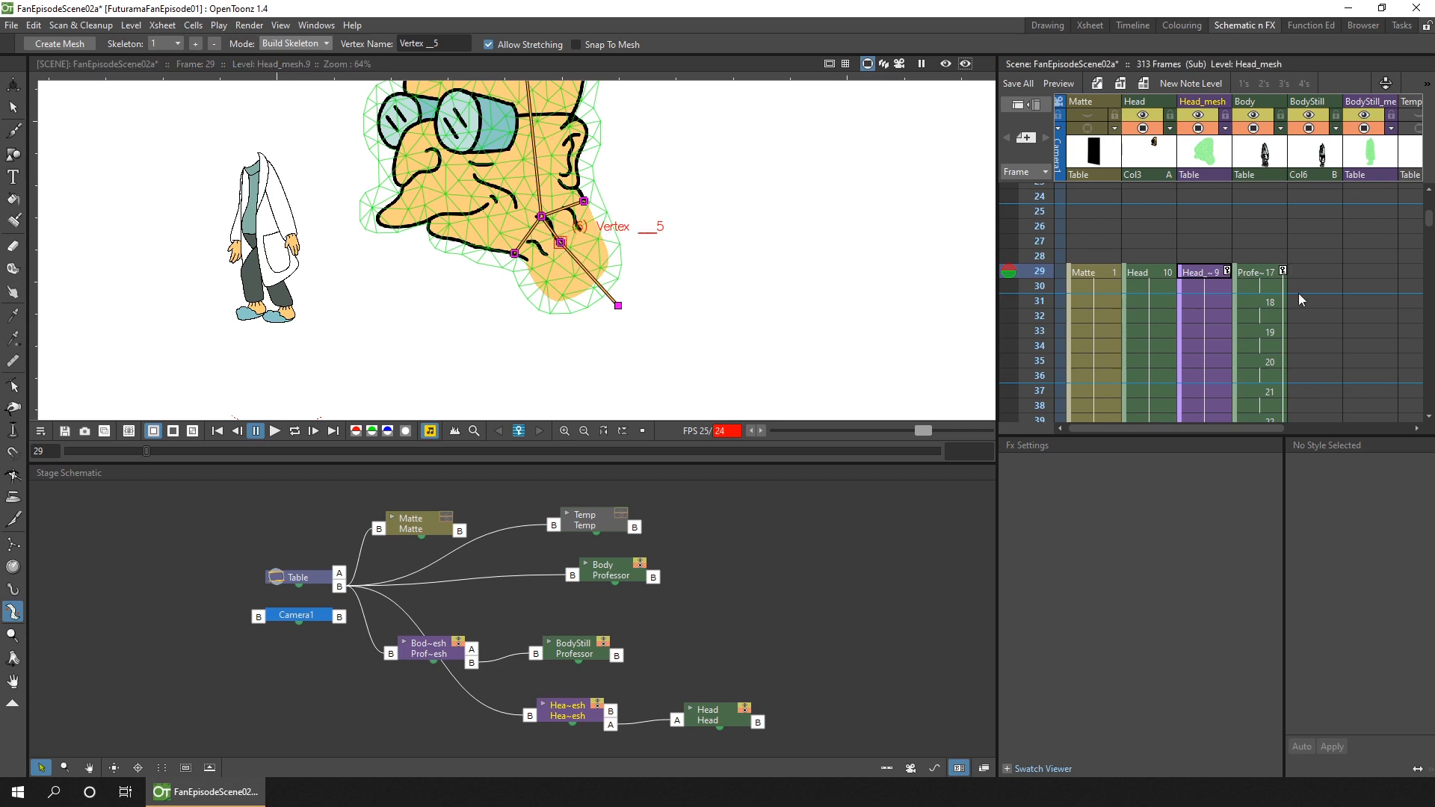
Step: Select the BodyStill mesh at frame 51 and adjust its skeleton's neck vertex at the base of the head
scroll(1316, 299, down, 3)
scroll(1313, 205, down, 4)
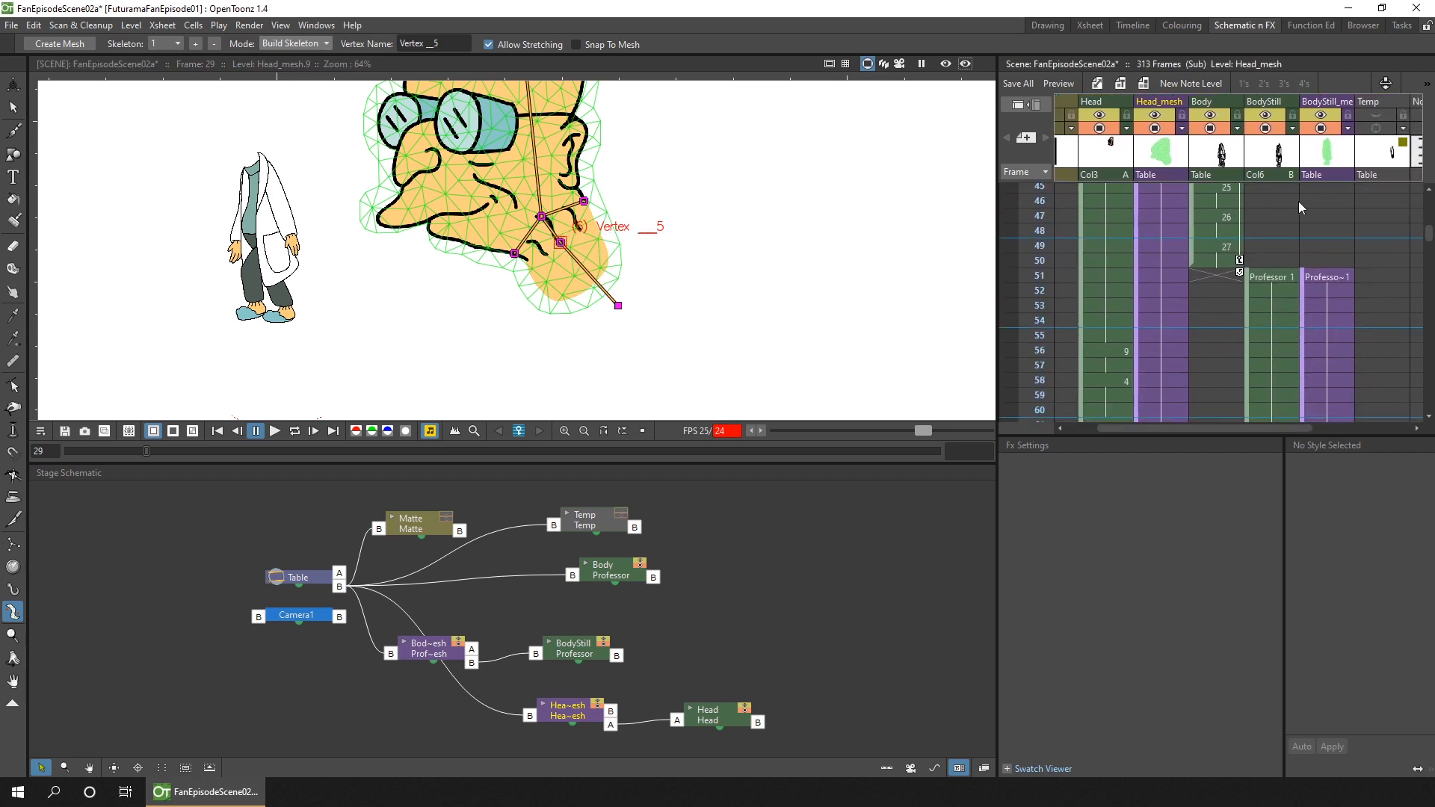
click(1327, 279)
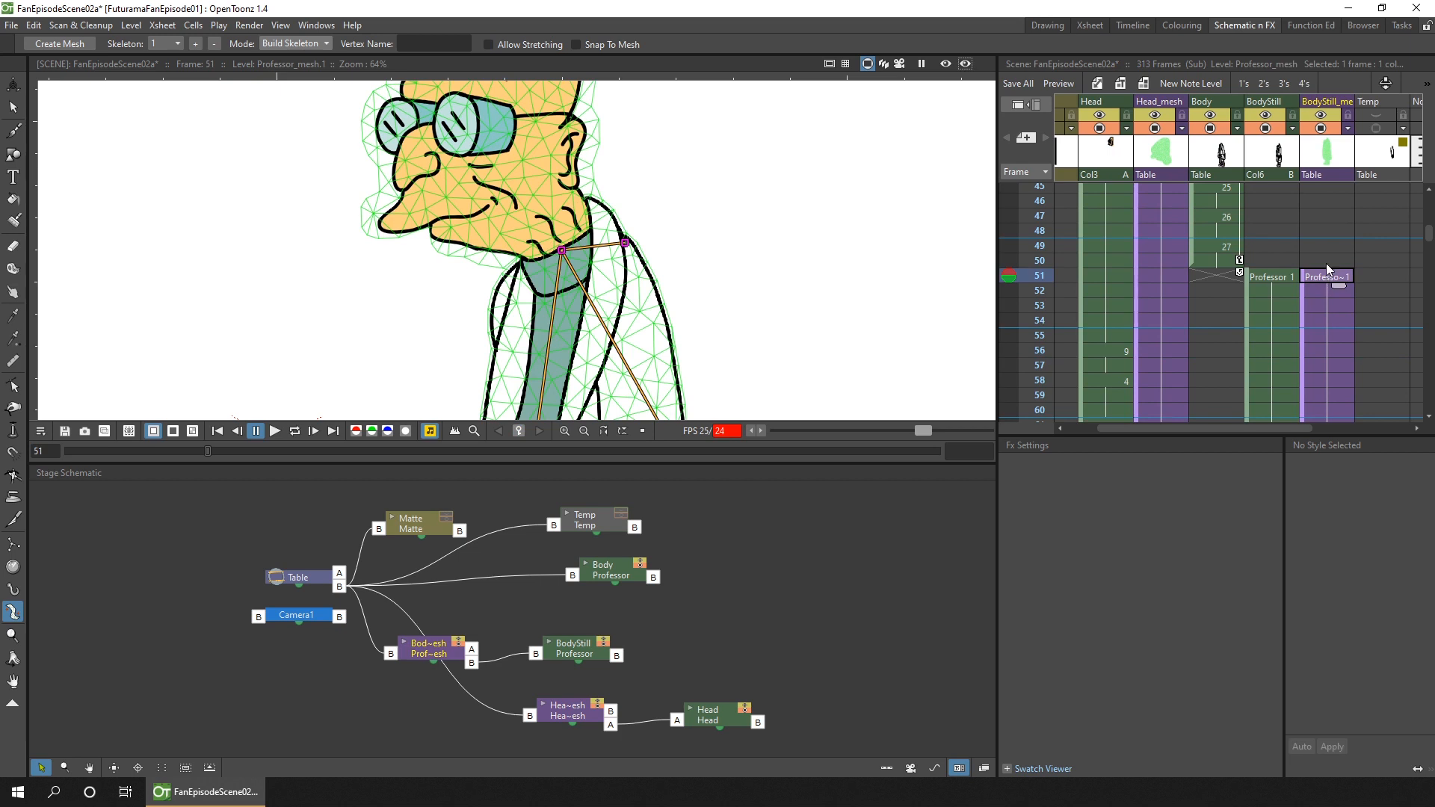
click(561, 249)
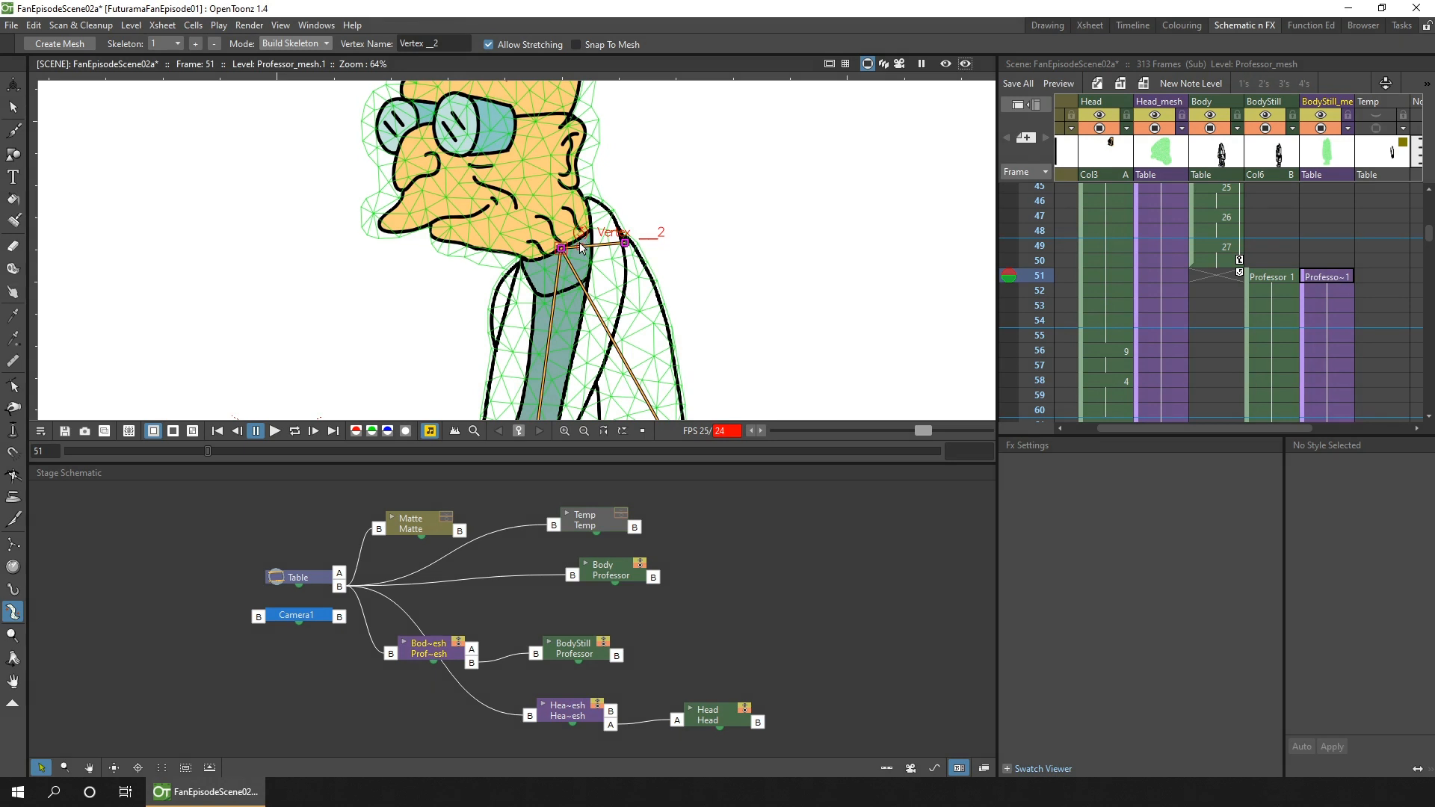
Step: Select the head mesh at frame 51 and parent its node to the BodyStill mesh's node in the stage schematic
click(1159, 275)
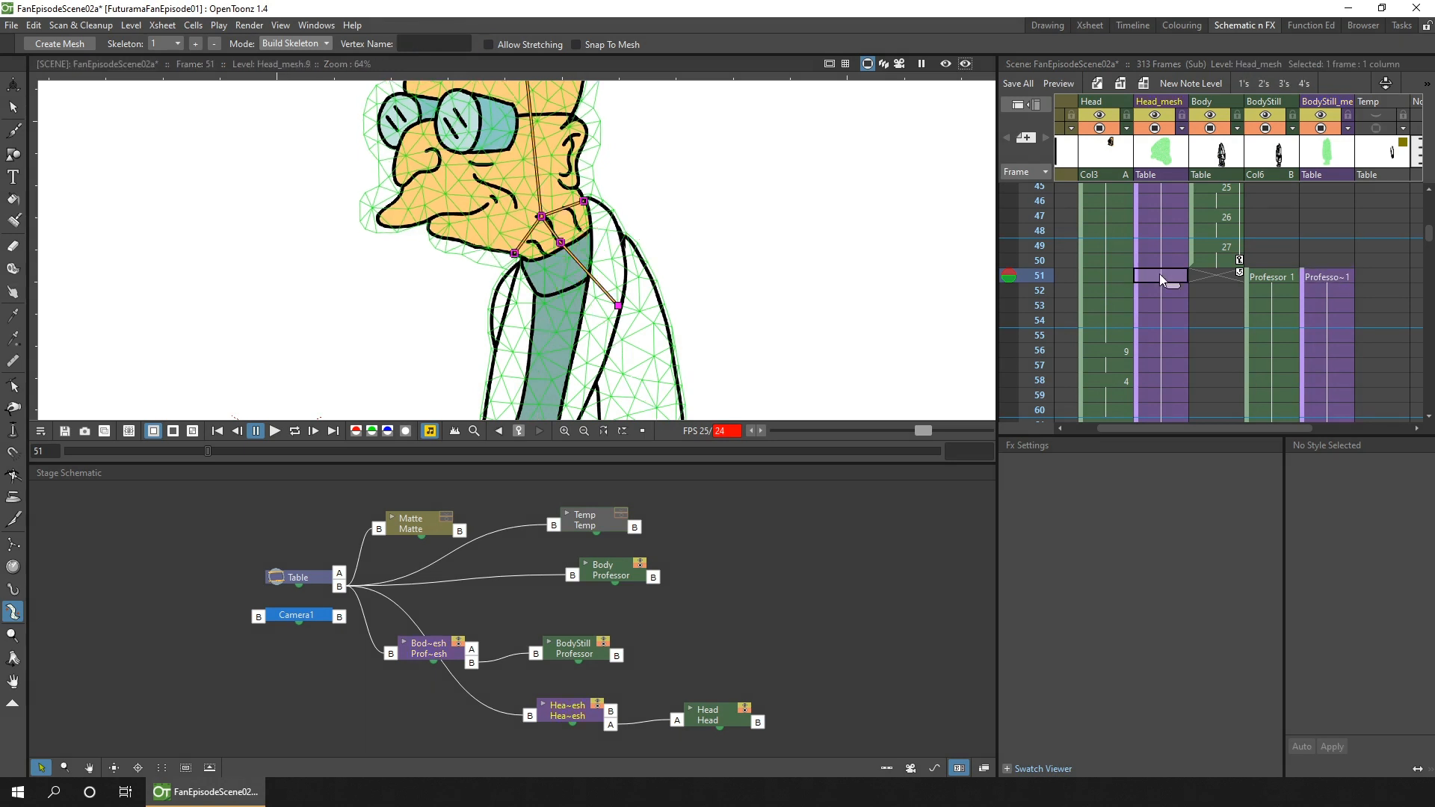
click(562, 245)
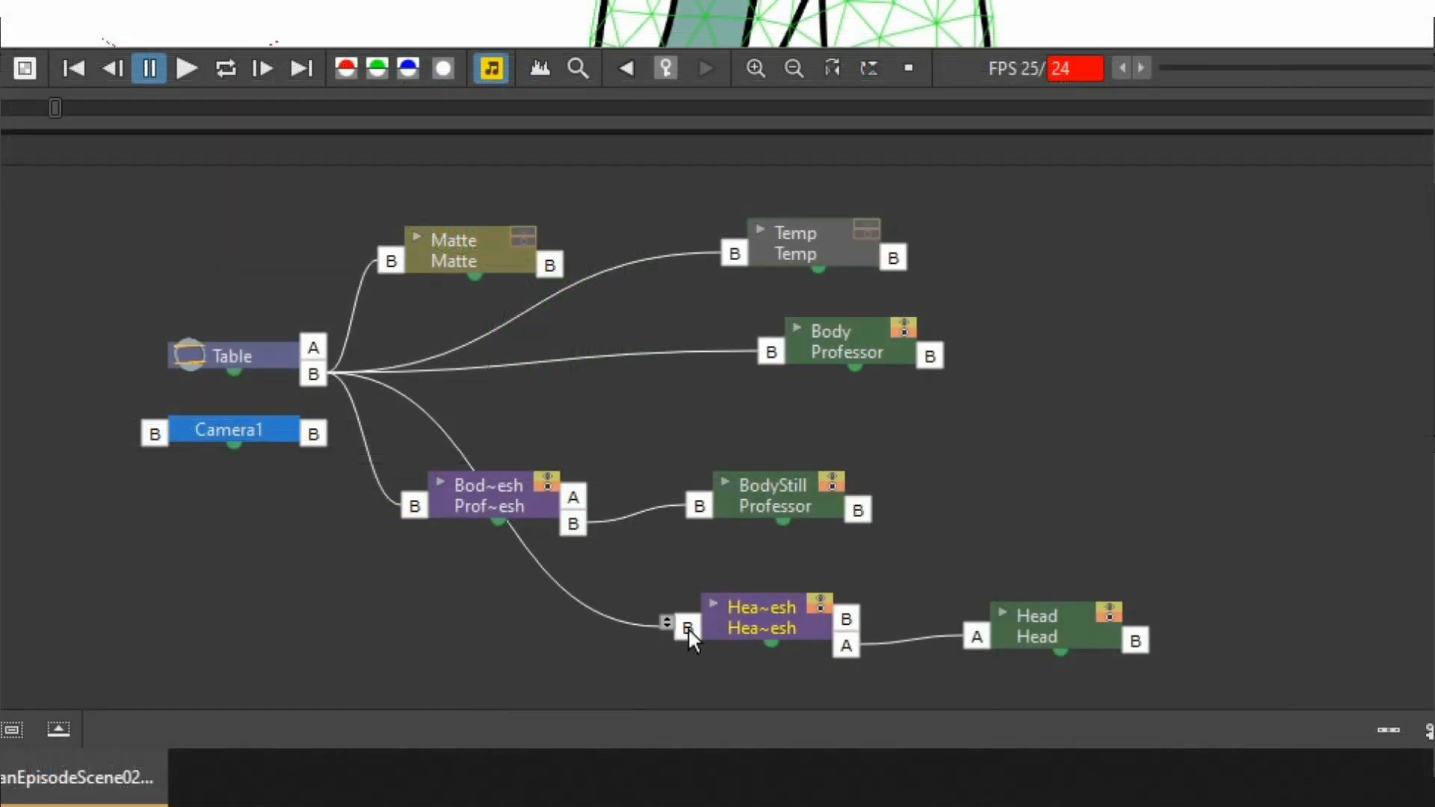
click(530, 718)
drag(685, 631, 574, 495)
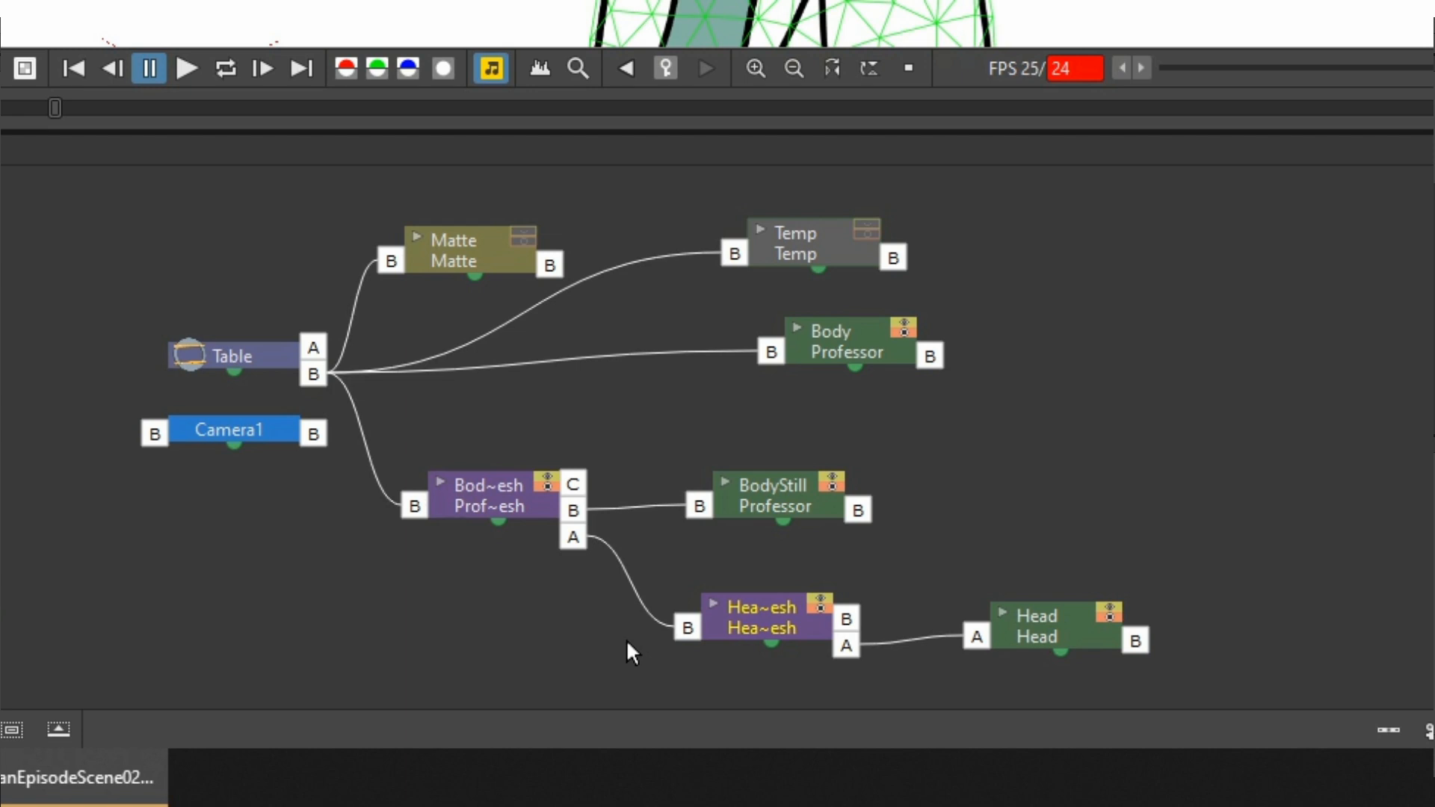
Step: Set the link between the meshes to use point 6 on the head mesh and point 3 on the BodyStill mesh
mouse_move(668, 624)
click(667, 620)
drag(667, 608, 666, 562)
mouse_move(575, 532)
drag(593, 531, 594, 528)
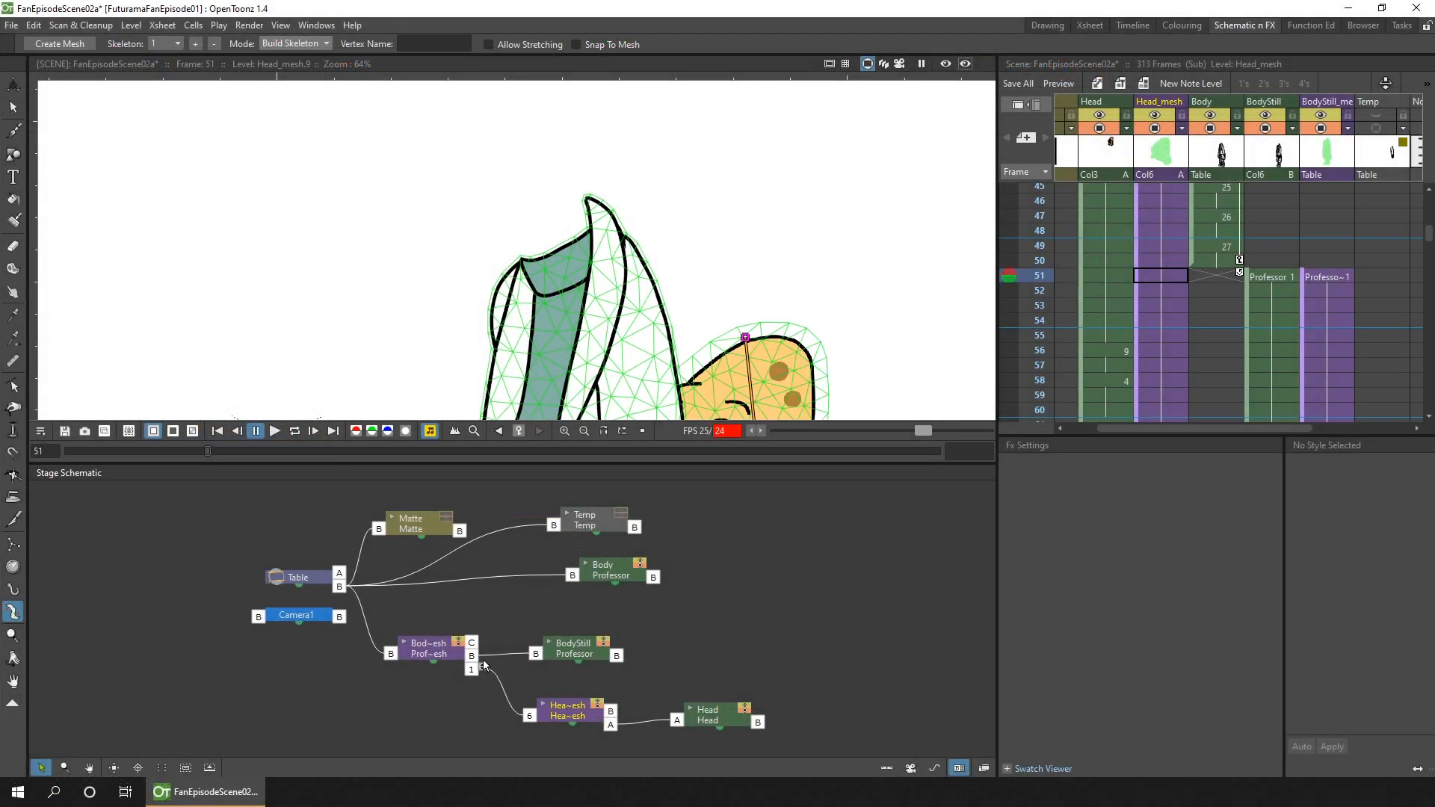
drag(484, 666, 484, 662)
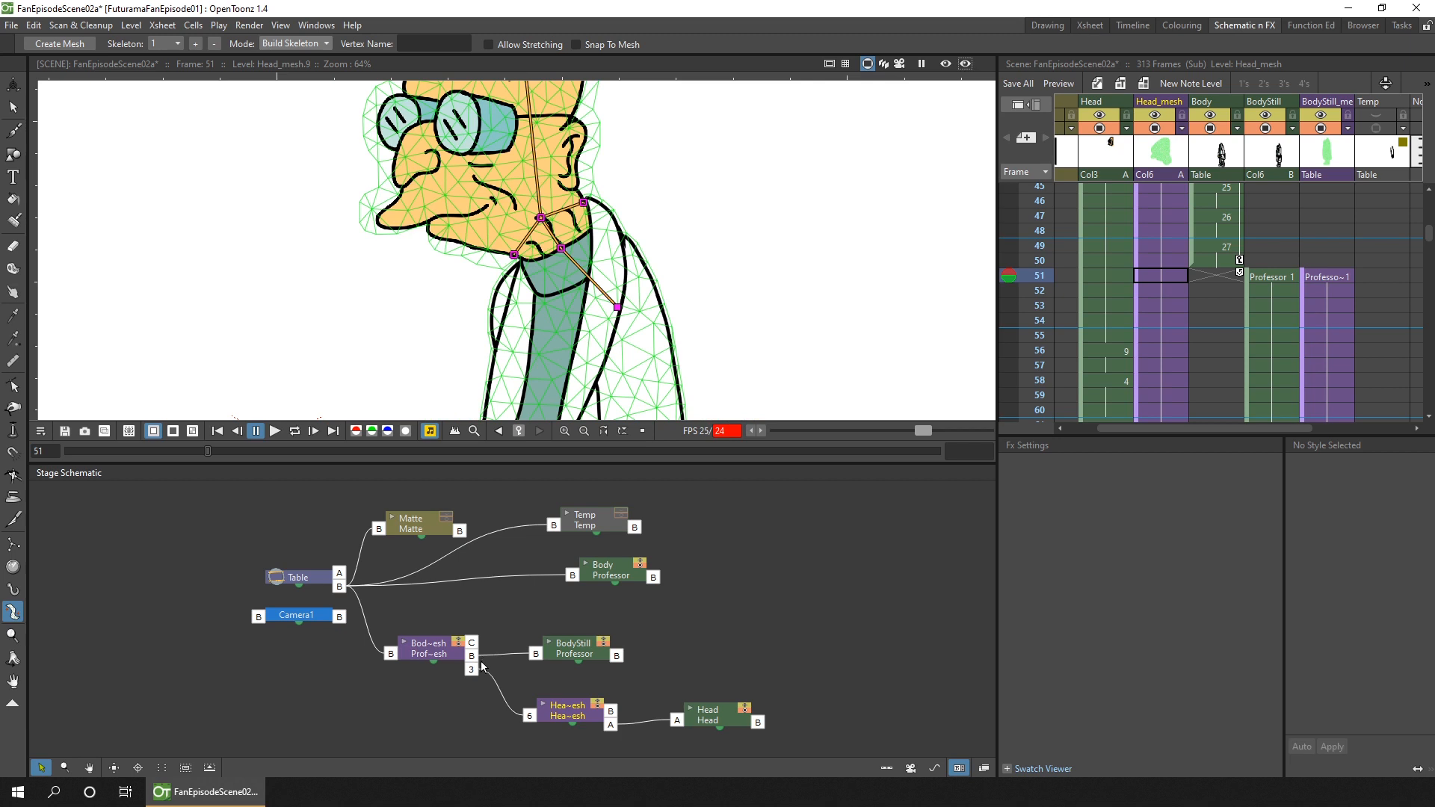
Step: Test the head's attachment by moving the BodyStill mesh's neck vertex in Animate mode at frame 51
click(1313, 278)
click(295, 44)
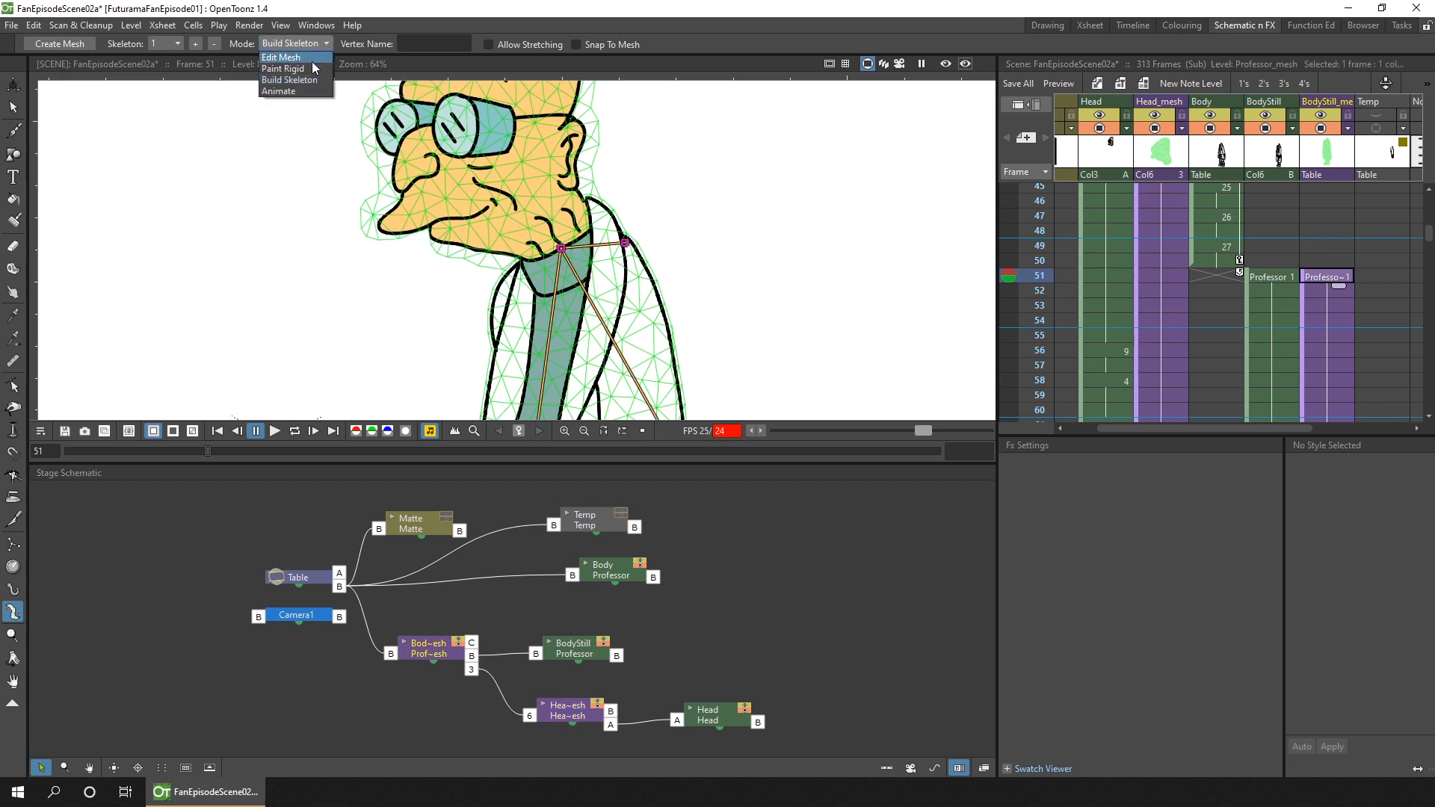
click(280, 91)
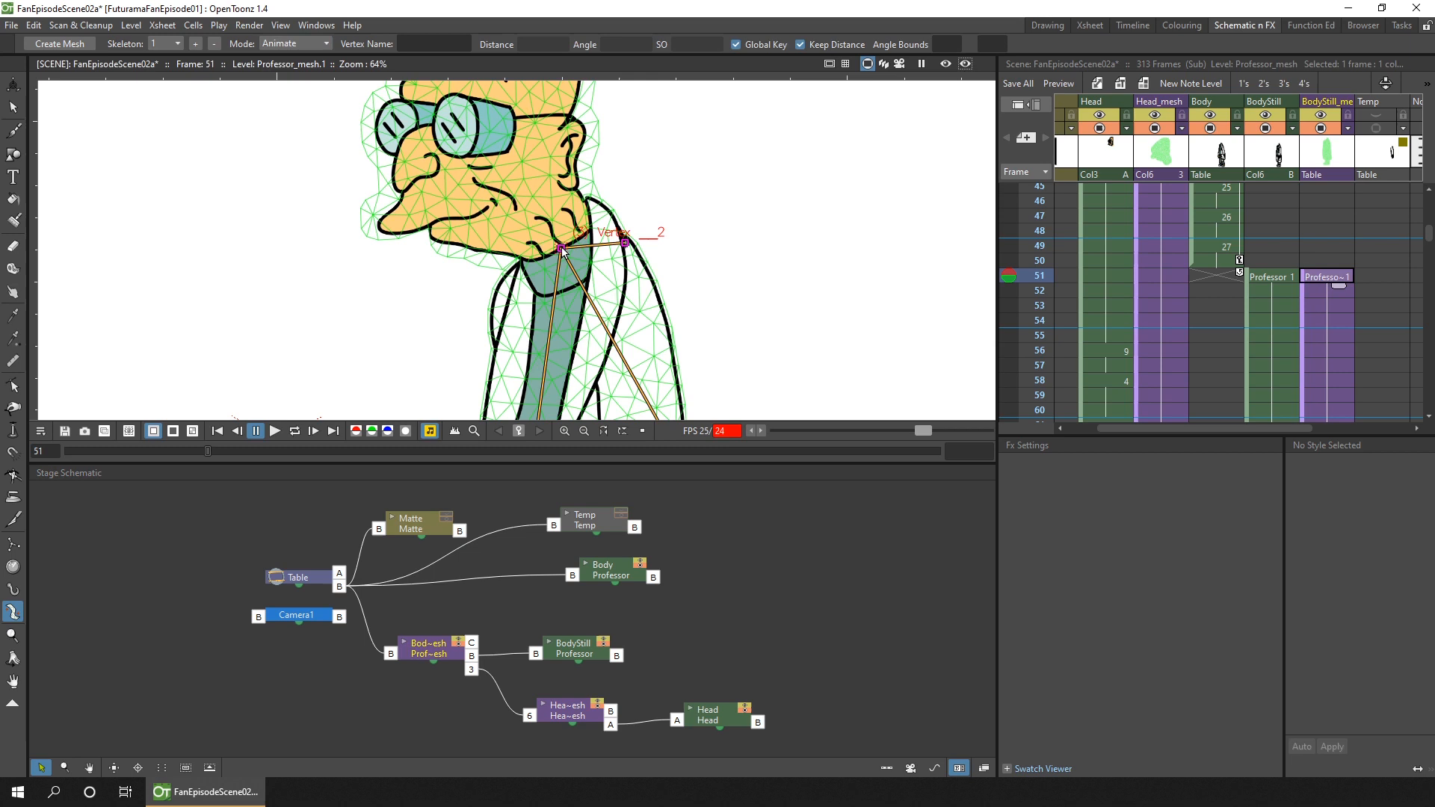
drag(562, 249, 610, 275)
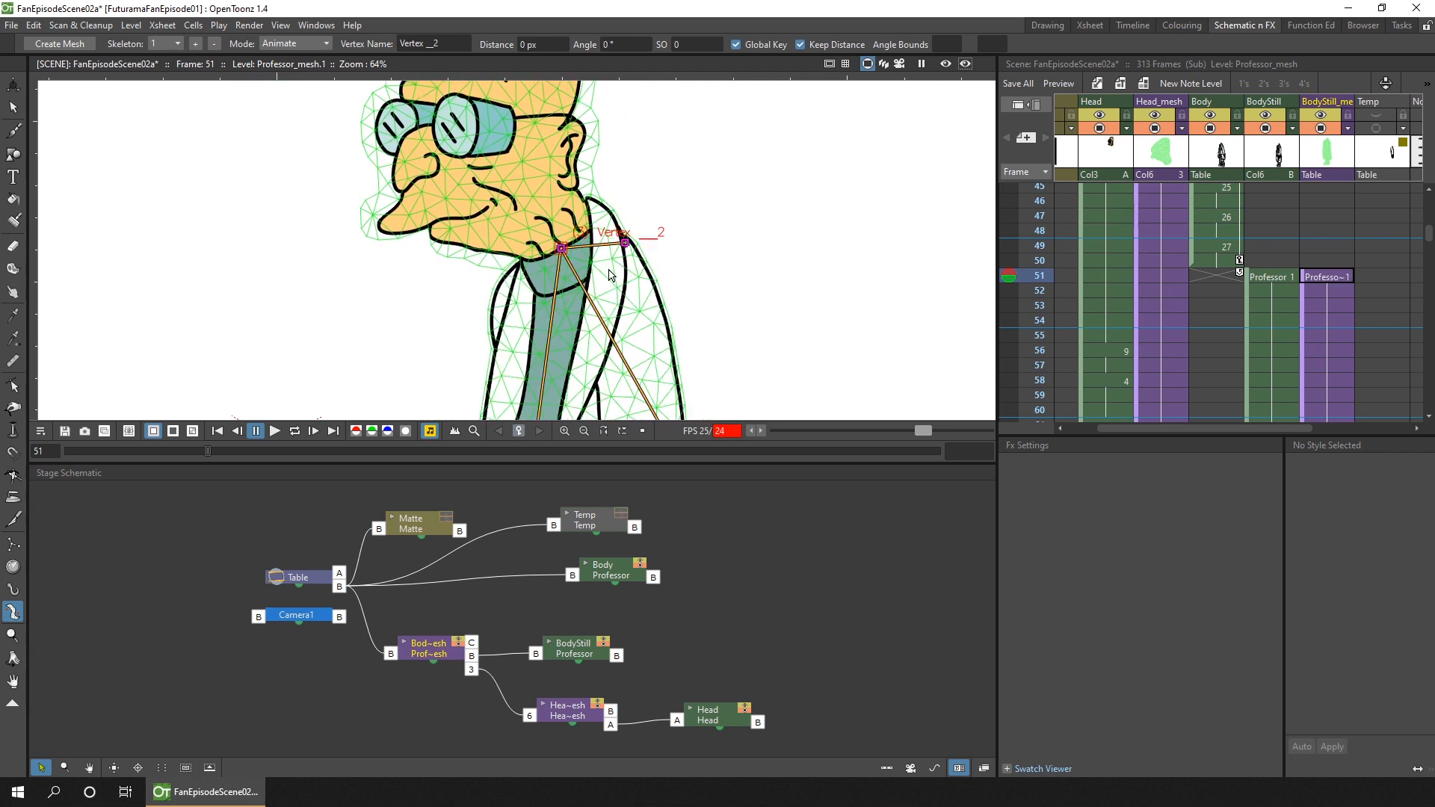
Step: Select the head mesh at frame 51, return to Build Skeleton mode and pick the vertex below the chin
click(1165, 277)
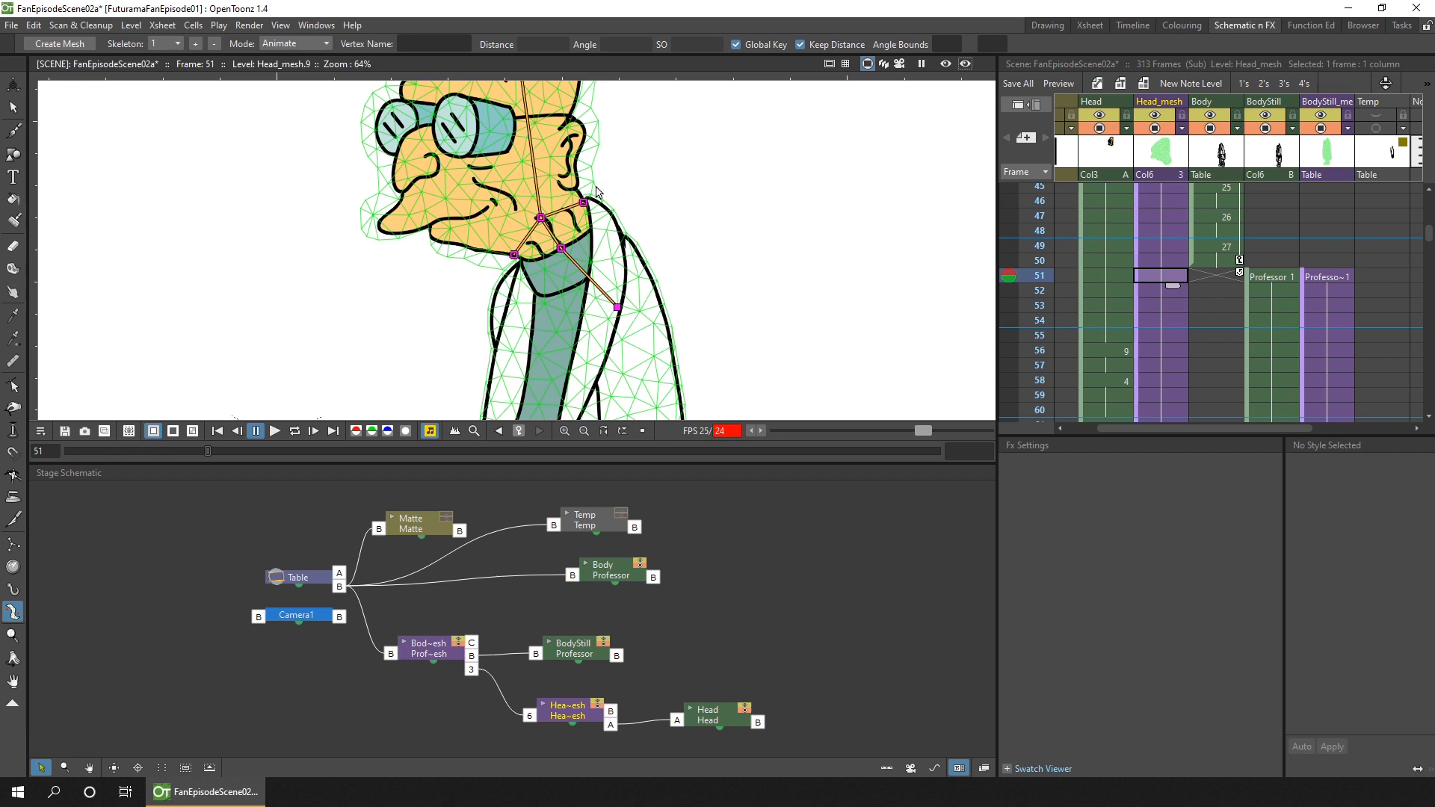
click(295, 43)
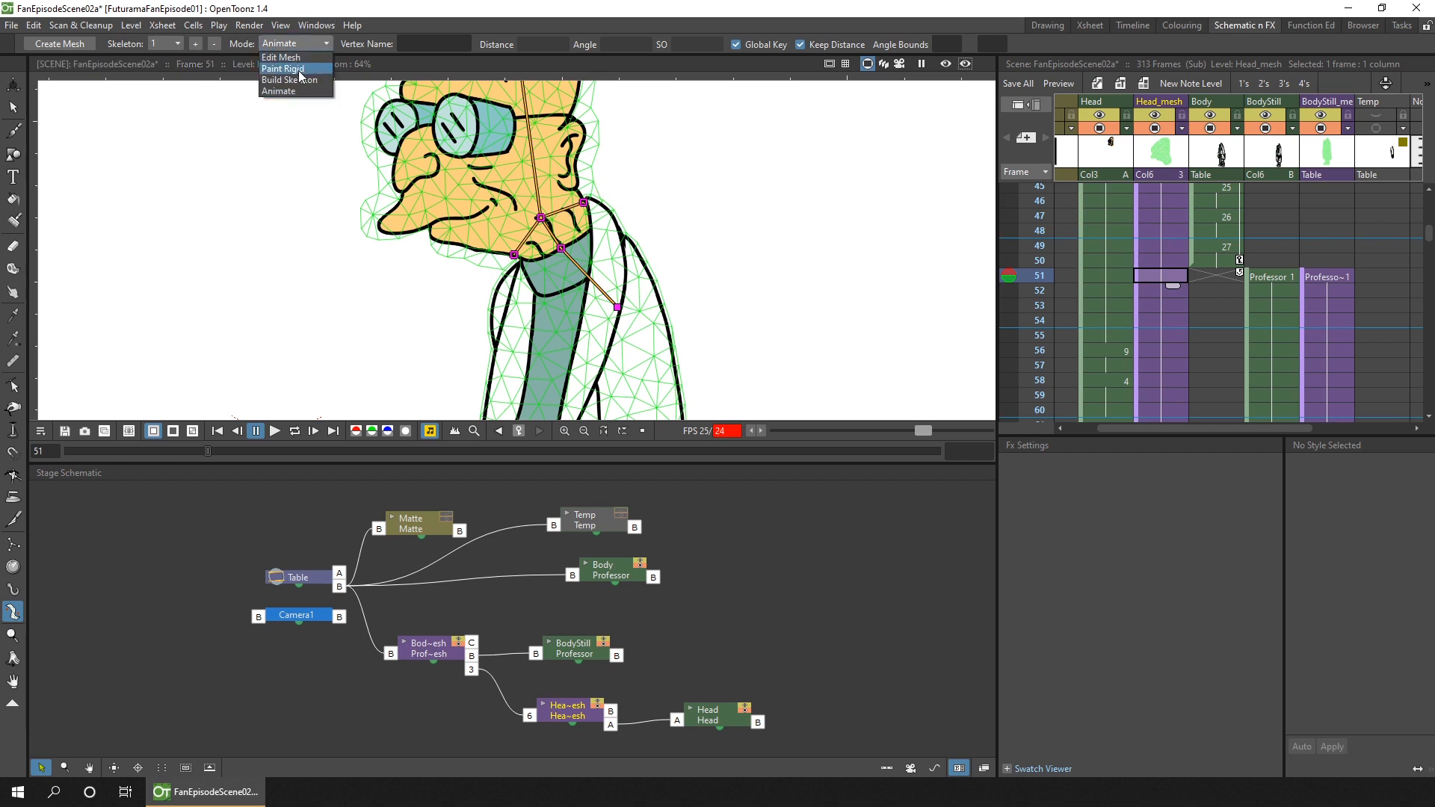
click(291, 54)
click(516, 256)
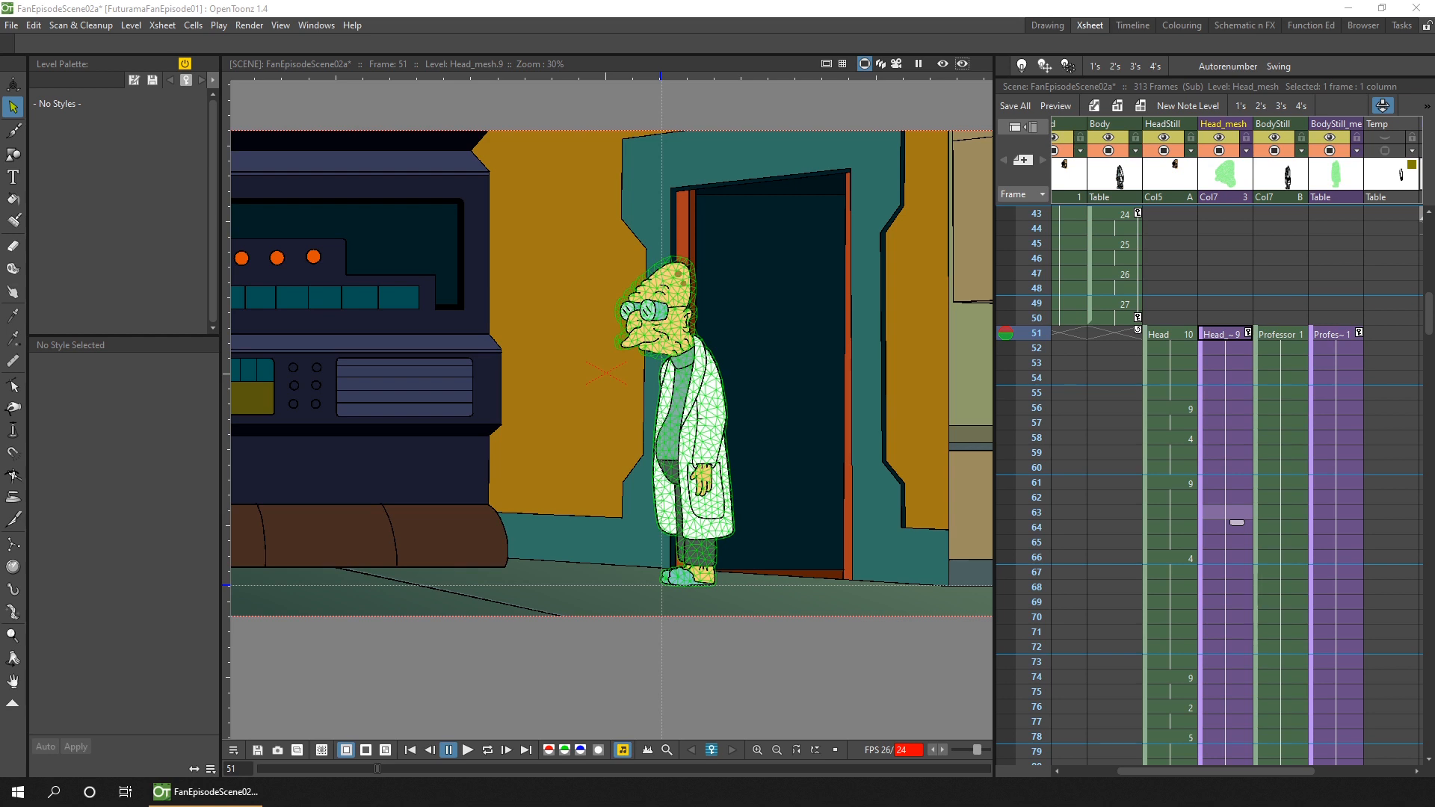
Step: Activate the Plastic tool for the head mesh and set it to Animate mode
click(206, 793)
click(13, 613)
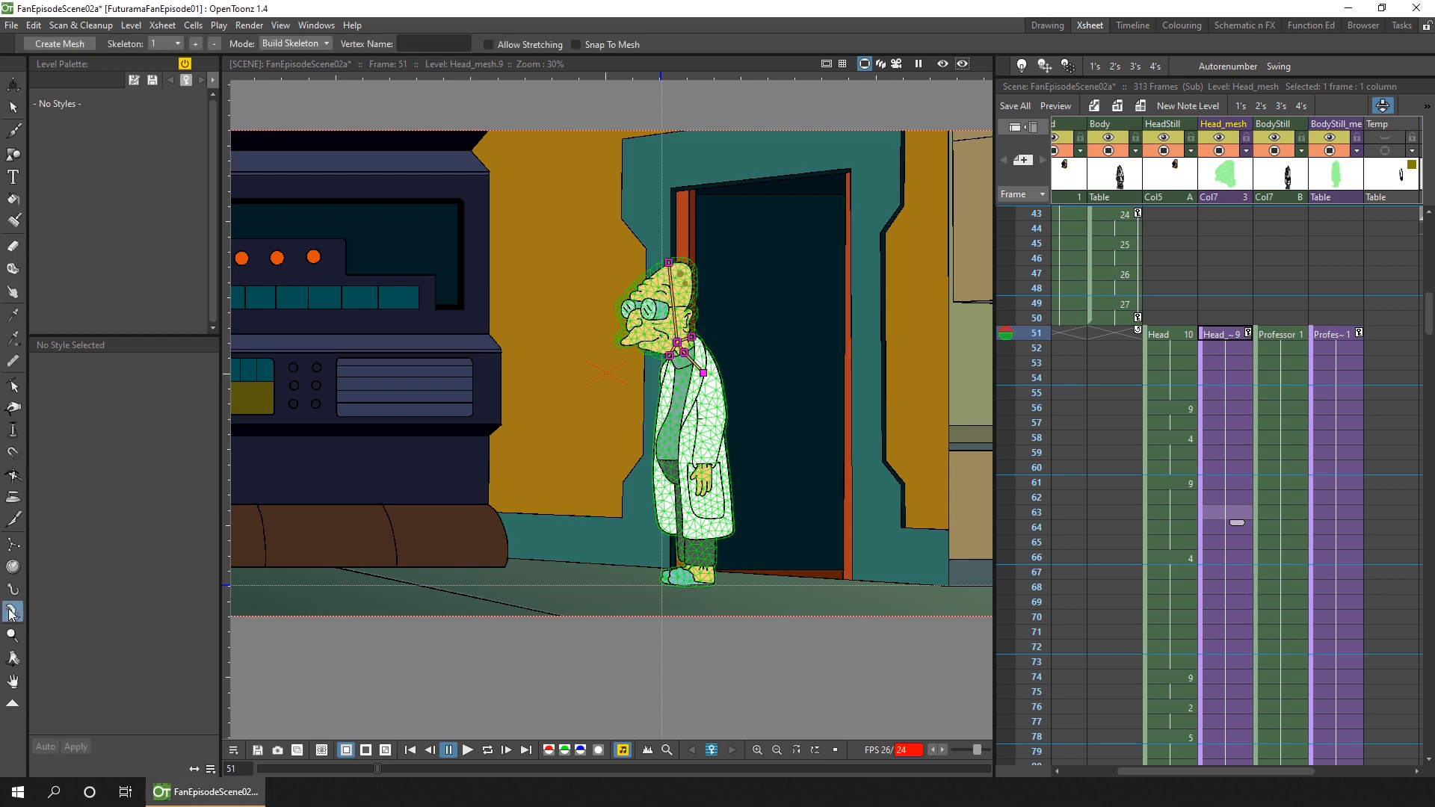
click(302, 43)
click(293, 91)
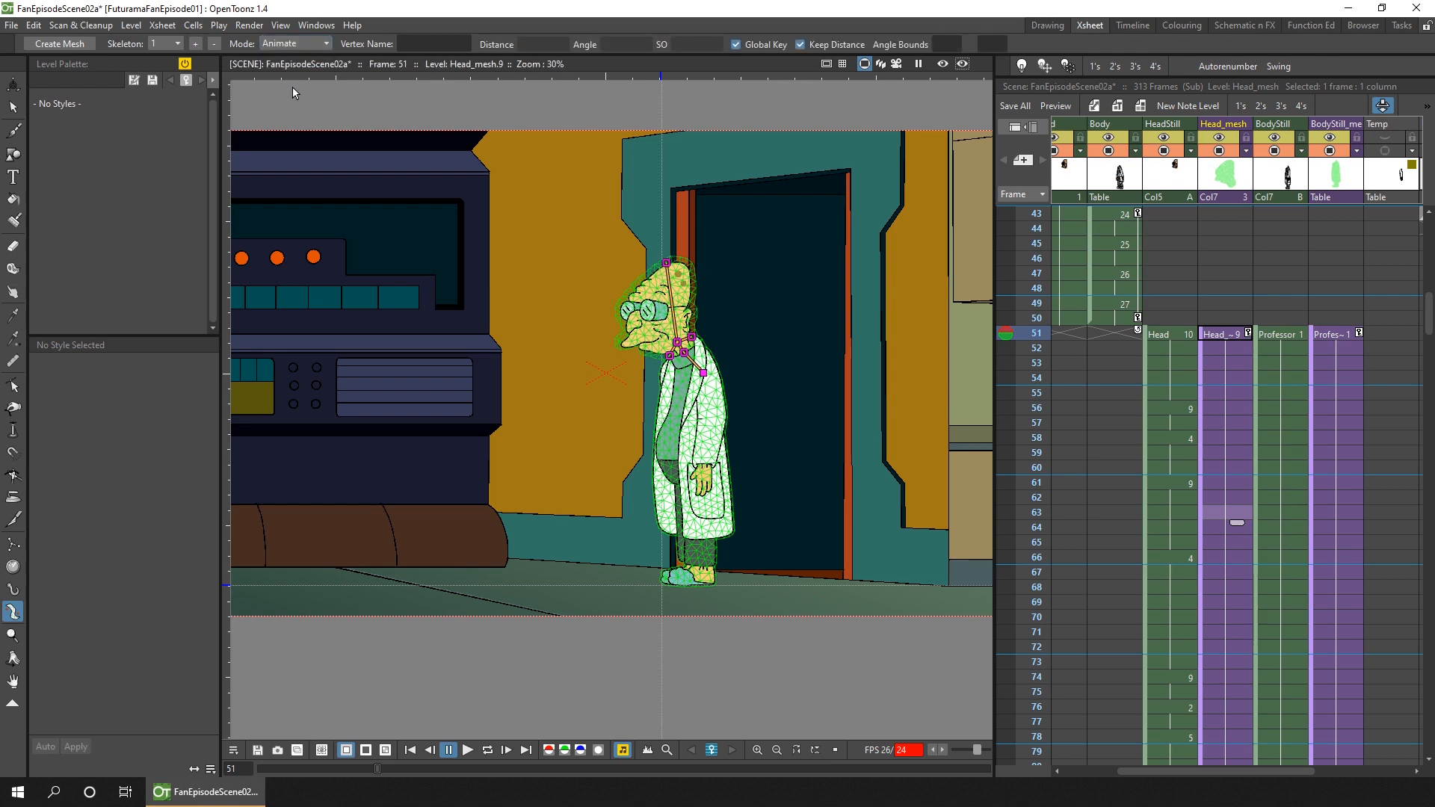
Step: Set the playback start marker at frame 51 and scrub from there to frame 77
click(1039, 318)
click(1038, 333)
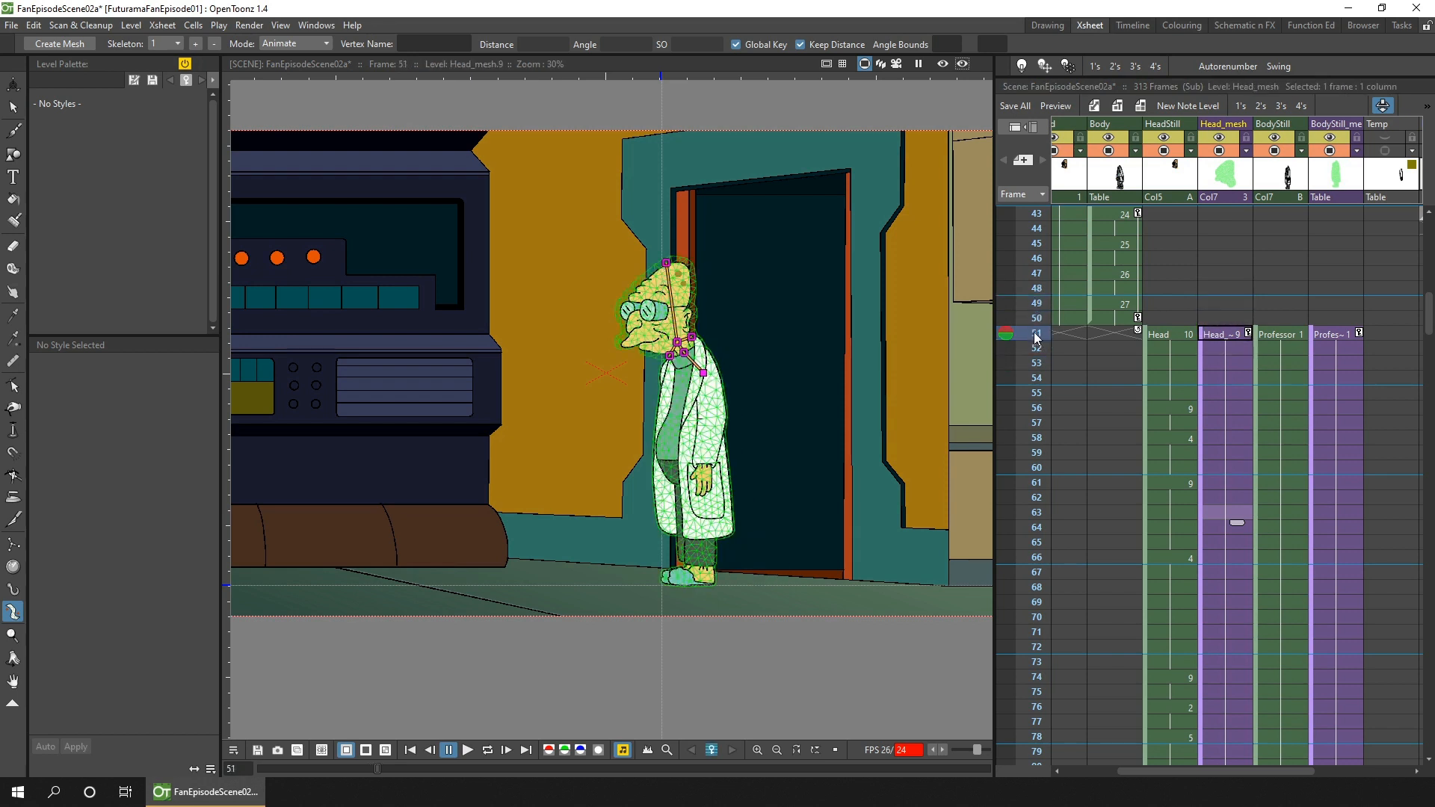
right_click(1036, 334)
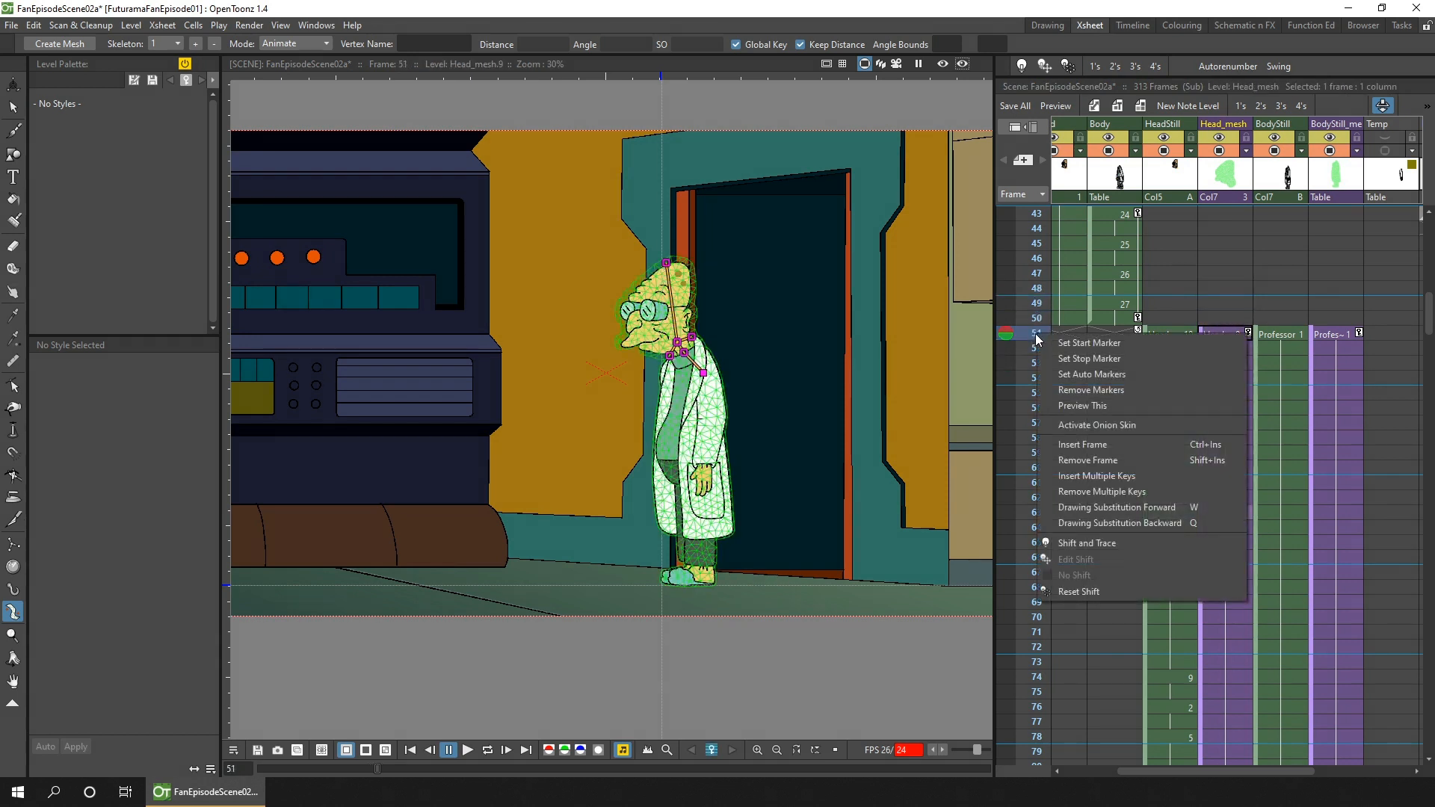
click(1076, 343)
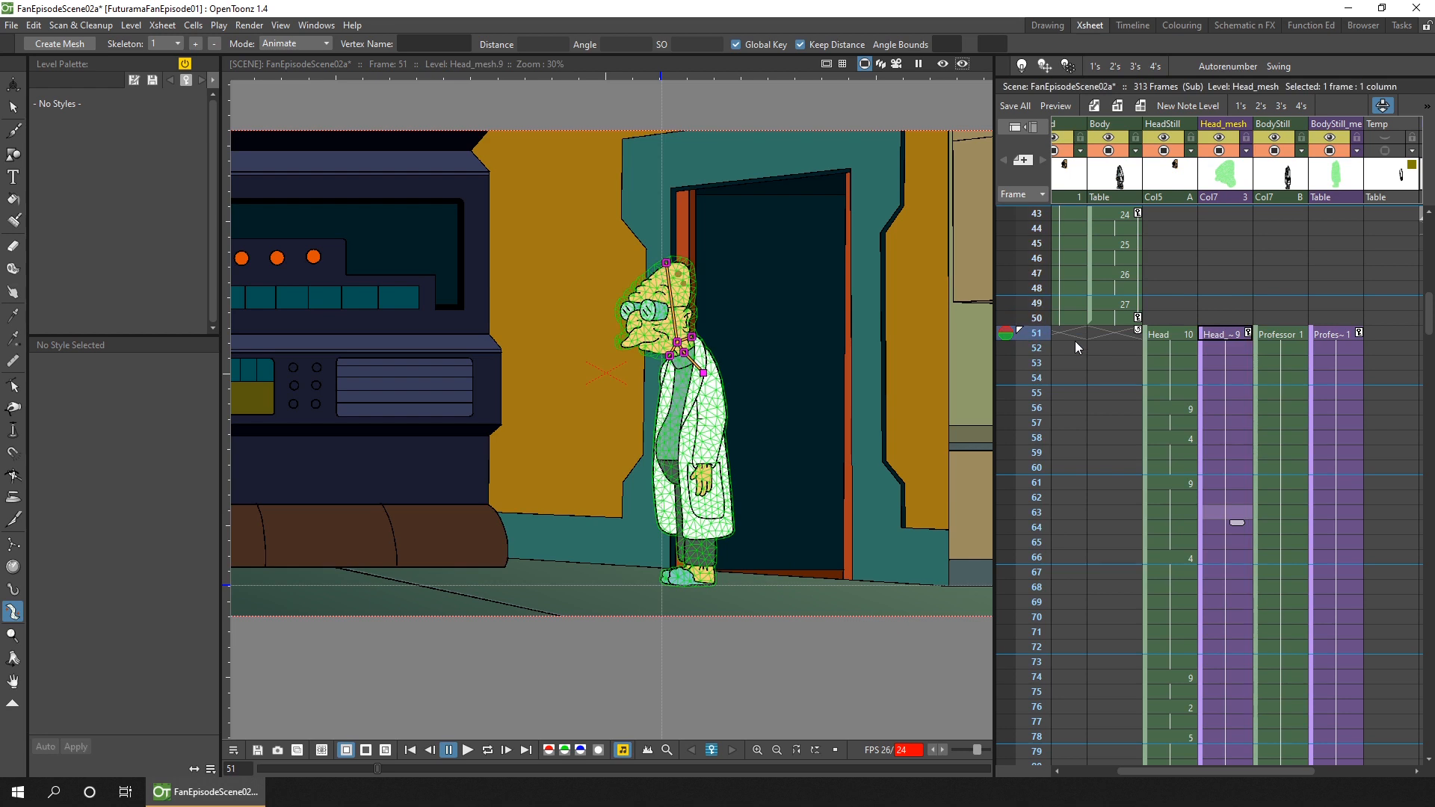
click(411, 751)
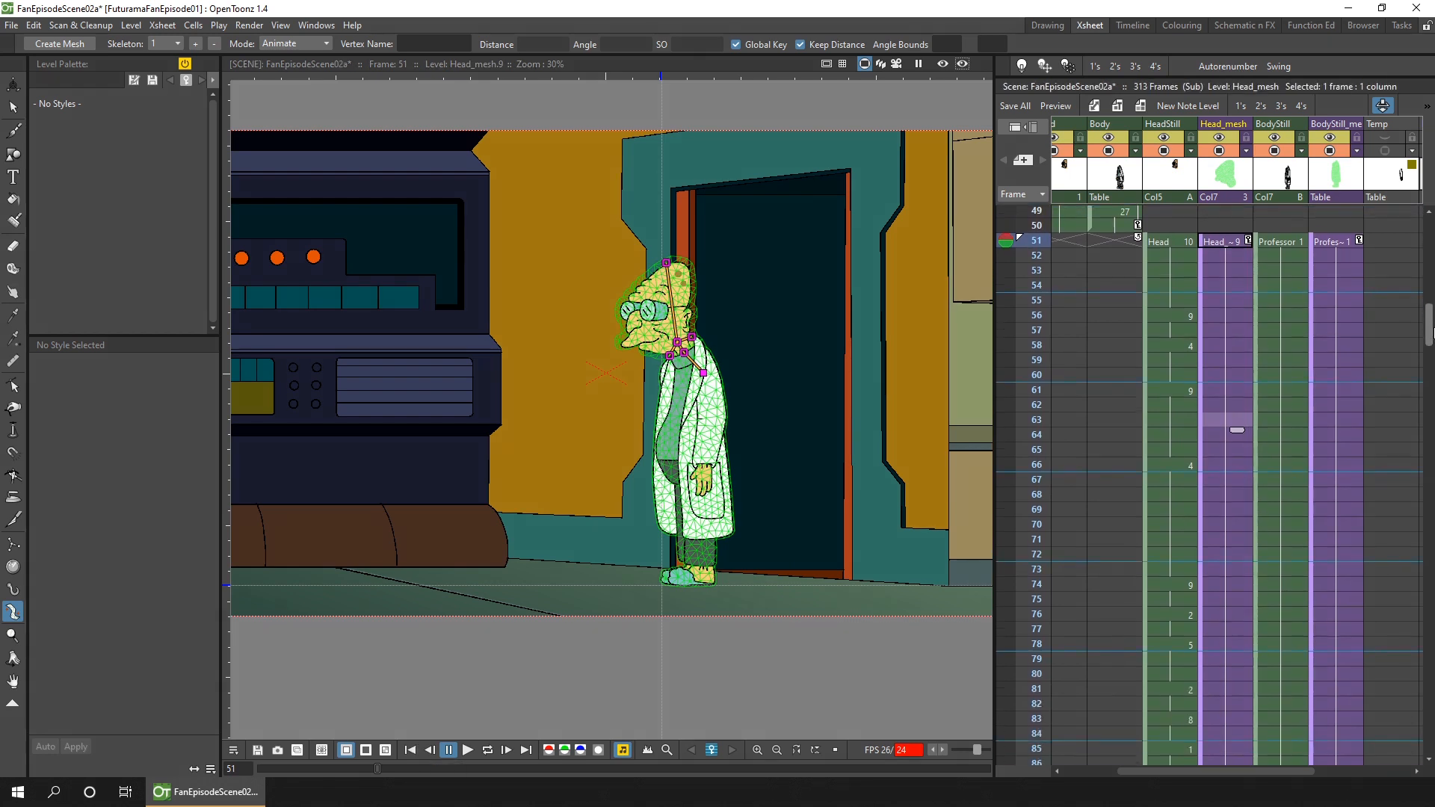
drag(1043, 238, 1024, 621)
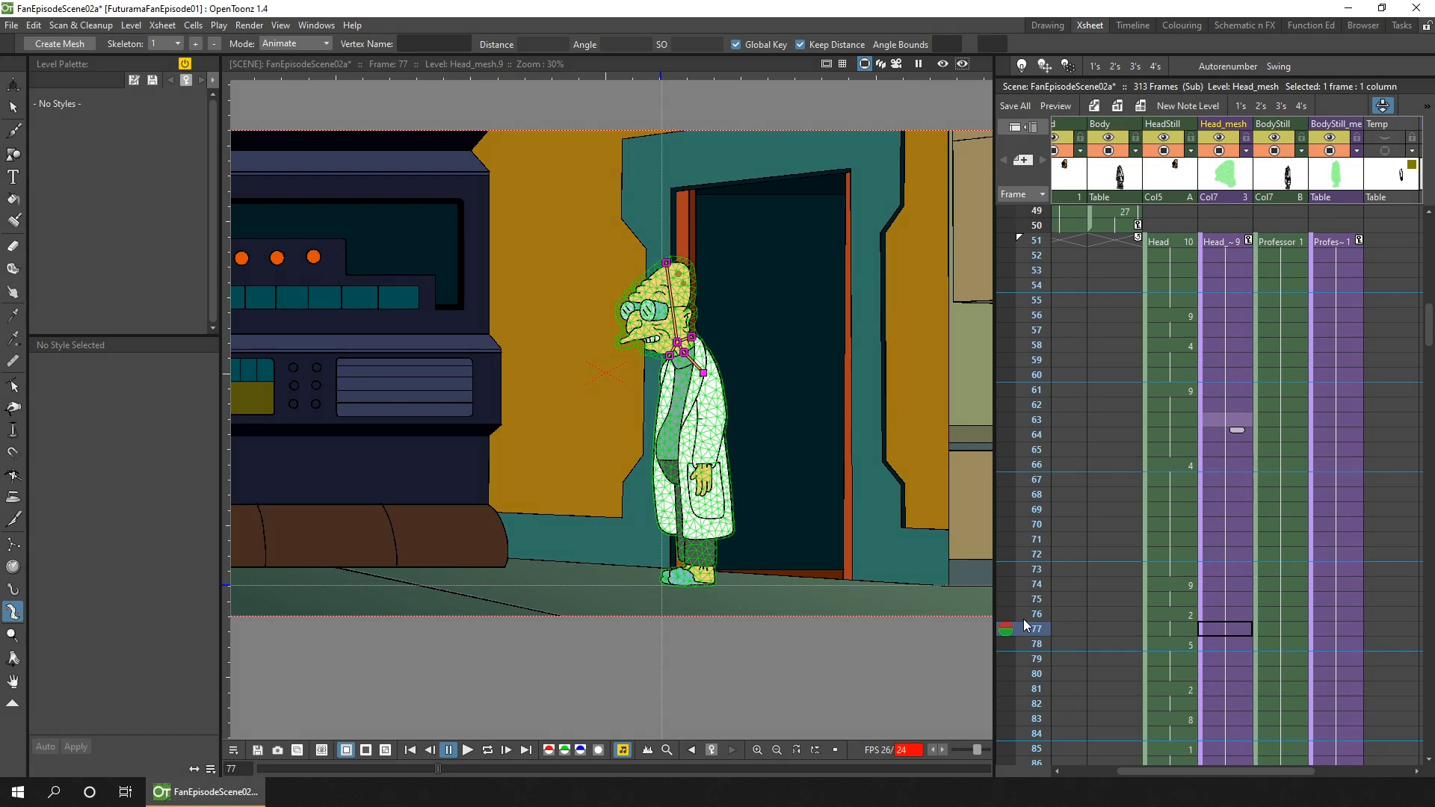
Step: At frame 51, set a global rest key on the head mesh and a global key on the BodyStill mesh
click(1229, 241)
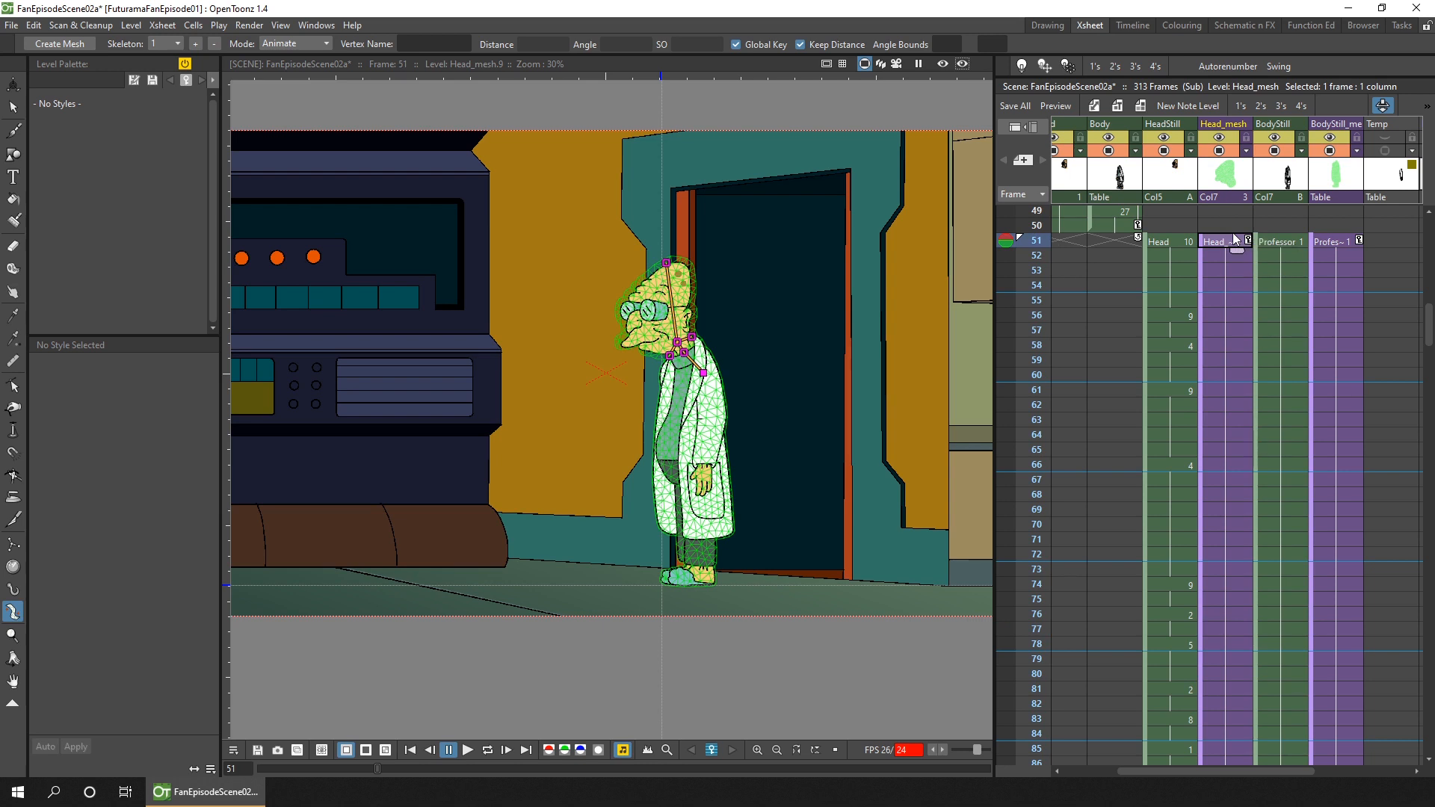
right_click(677, 343)
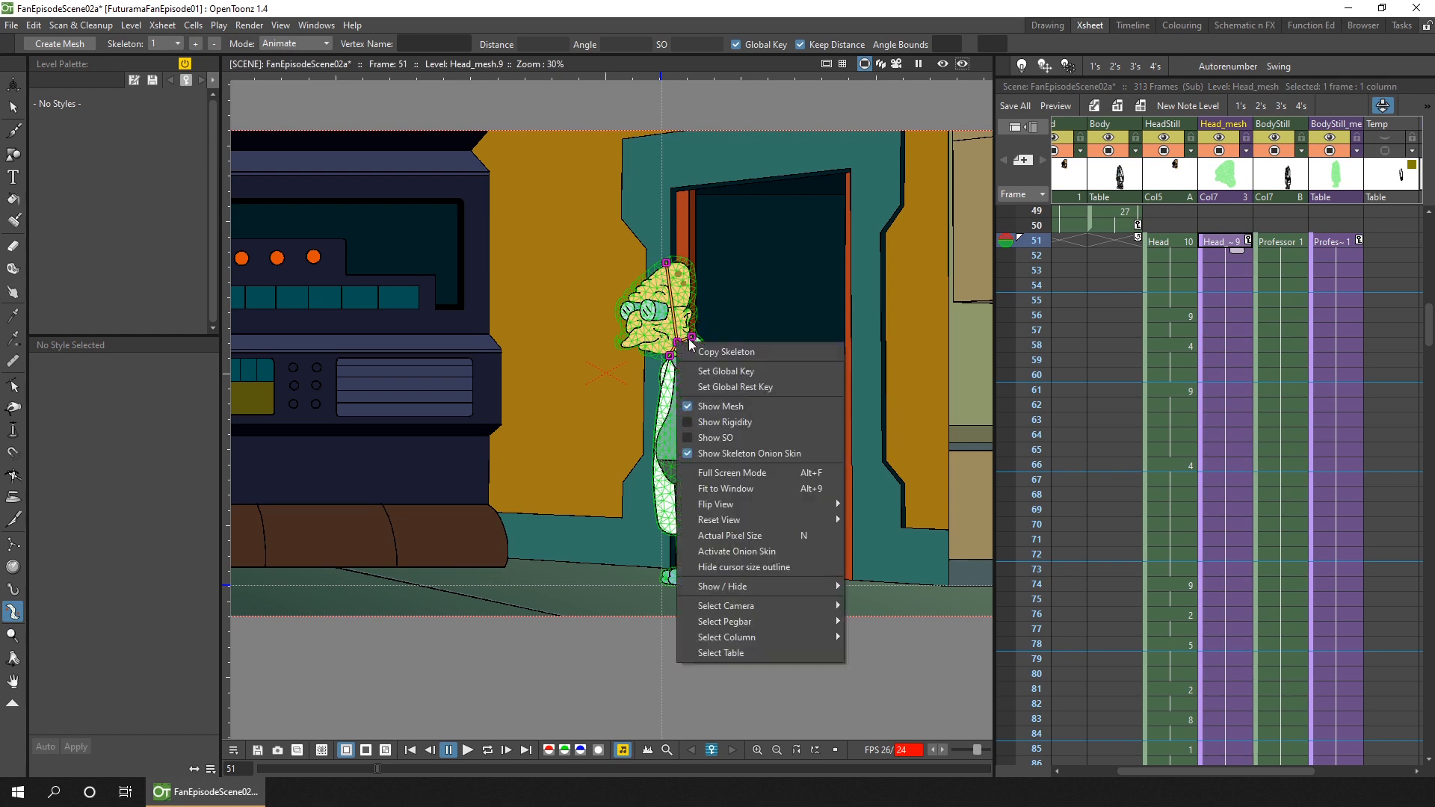
click(771, 389)
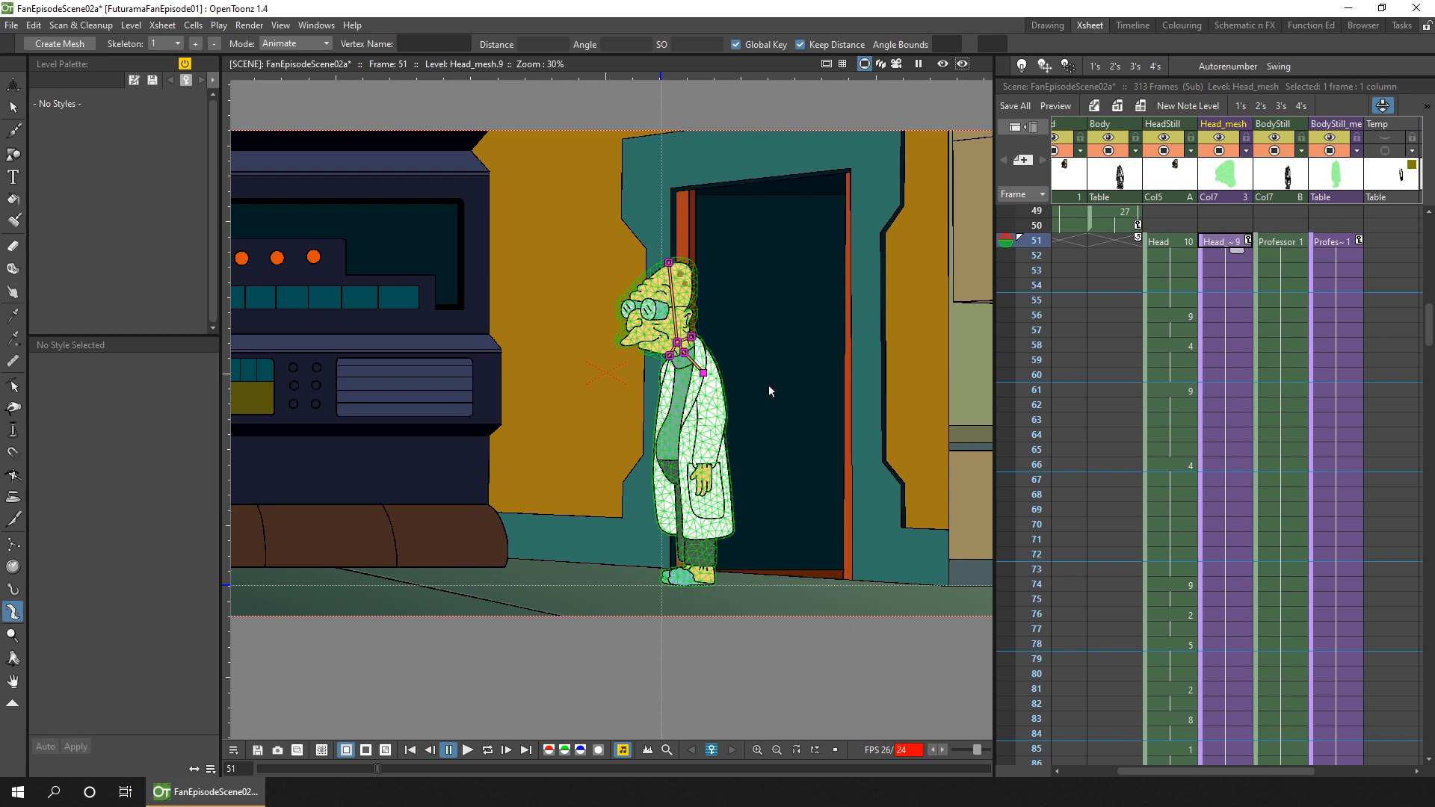
click(1331, 240)
right_click(688, 355)
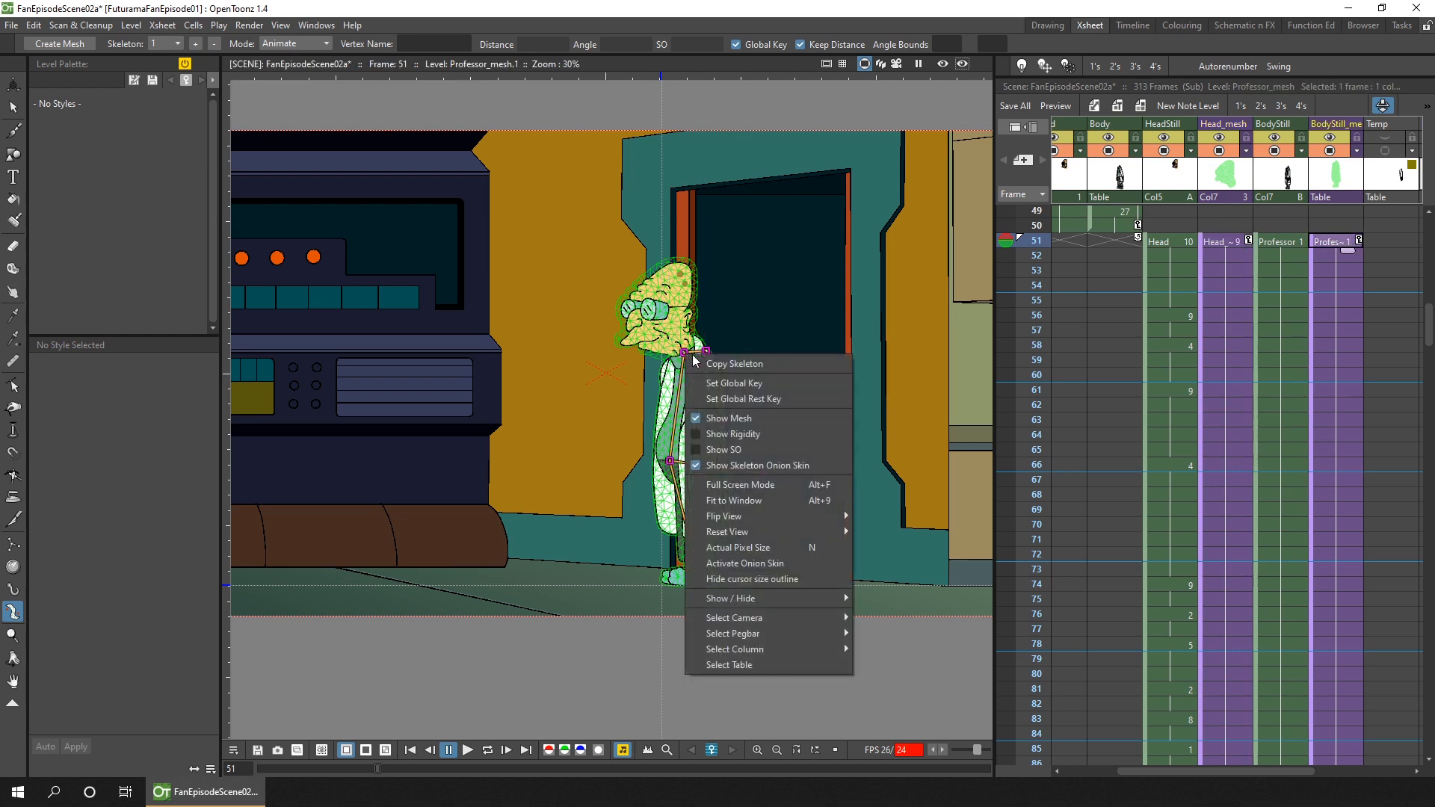
click(734, 383)
Step: Set a global key on the BodyStill mesh at frame 55 and shift its neck vertex slightly backward at frame 63
drag(1036, 247, 1035, 362)
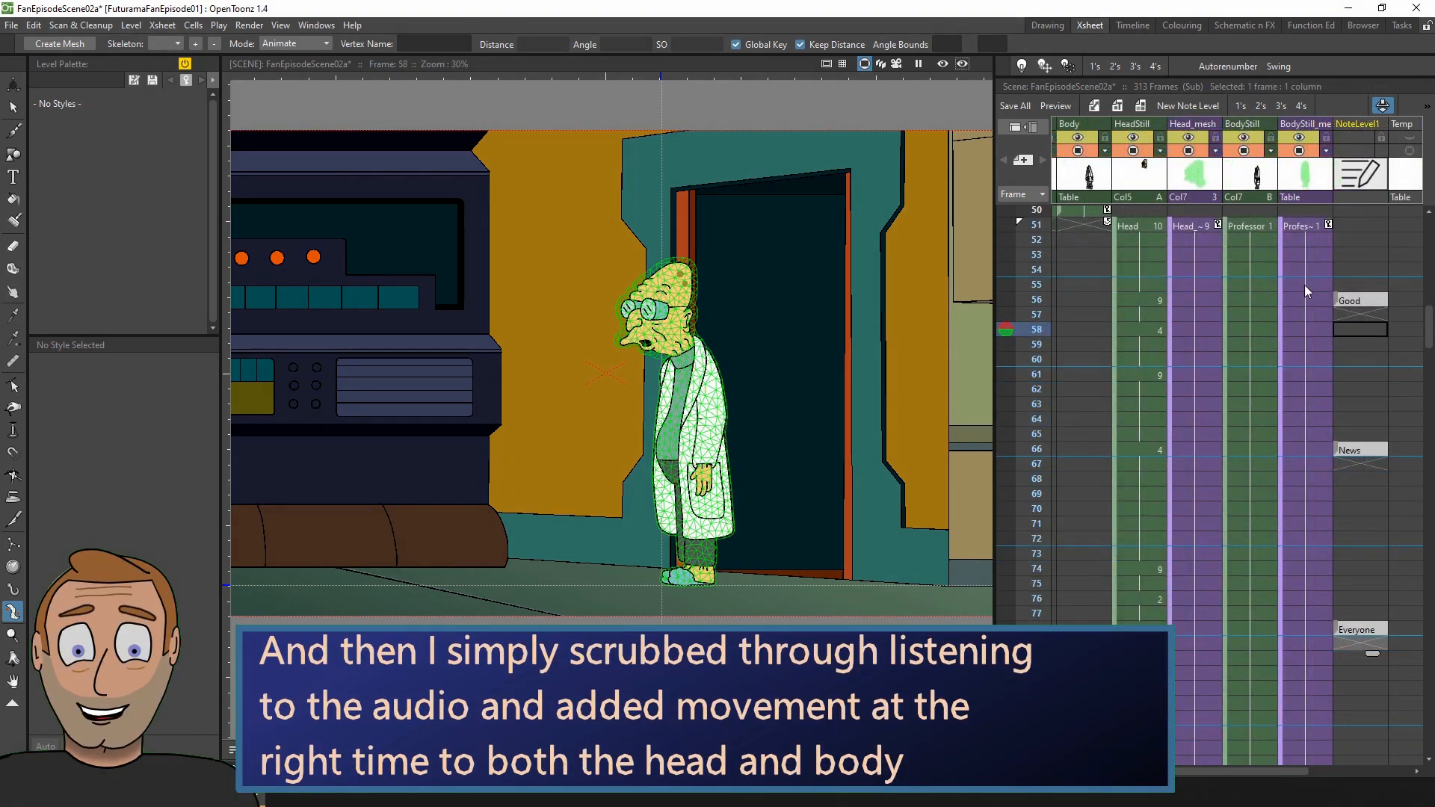
click(1304, 284)
right_click(683, 352)
click(740, 384)
drag(1036, 288, 1036, 403)
click(1299, 399)
drag(684, 352, 695, 354)
Step: Set a global key on the head mesh at frame 56, nudge its top vertex at frame 63 and scrub through the movement
click(1200, 309)
right_click(681, 343)
click(738, 375)
click(1209, 405)
drag(680, 264, 678, 264)
drag(1036, 373, 1033, 273)
drag(1034, 274, 1036, 255)
click(1217, 314)
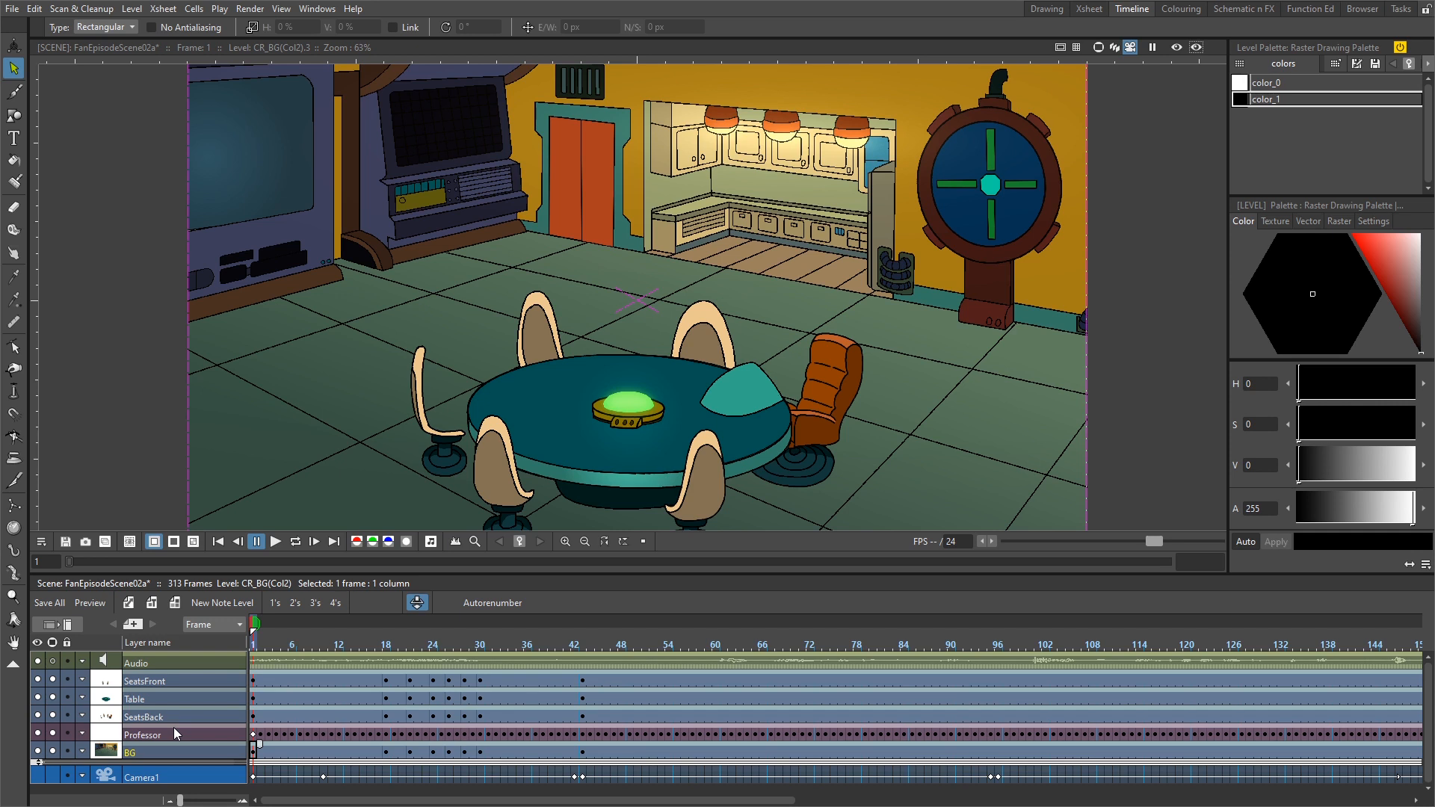
Step: Scrub the main scene to frame 35 and open the Professor sub-scene to view its layers
drag(259, 644, 518, 644)
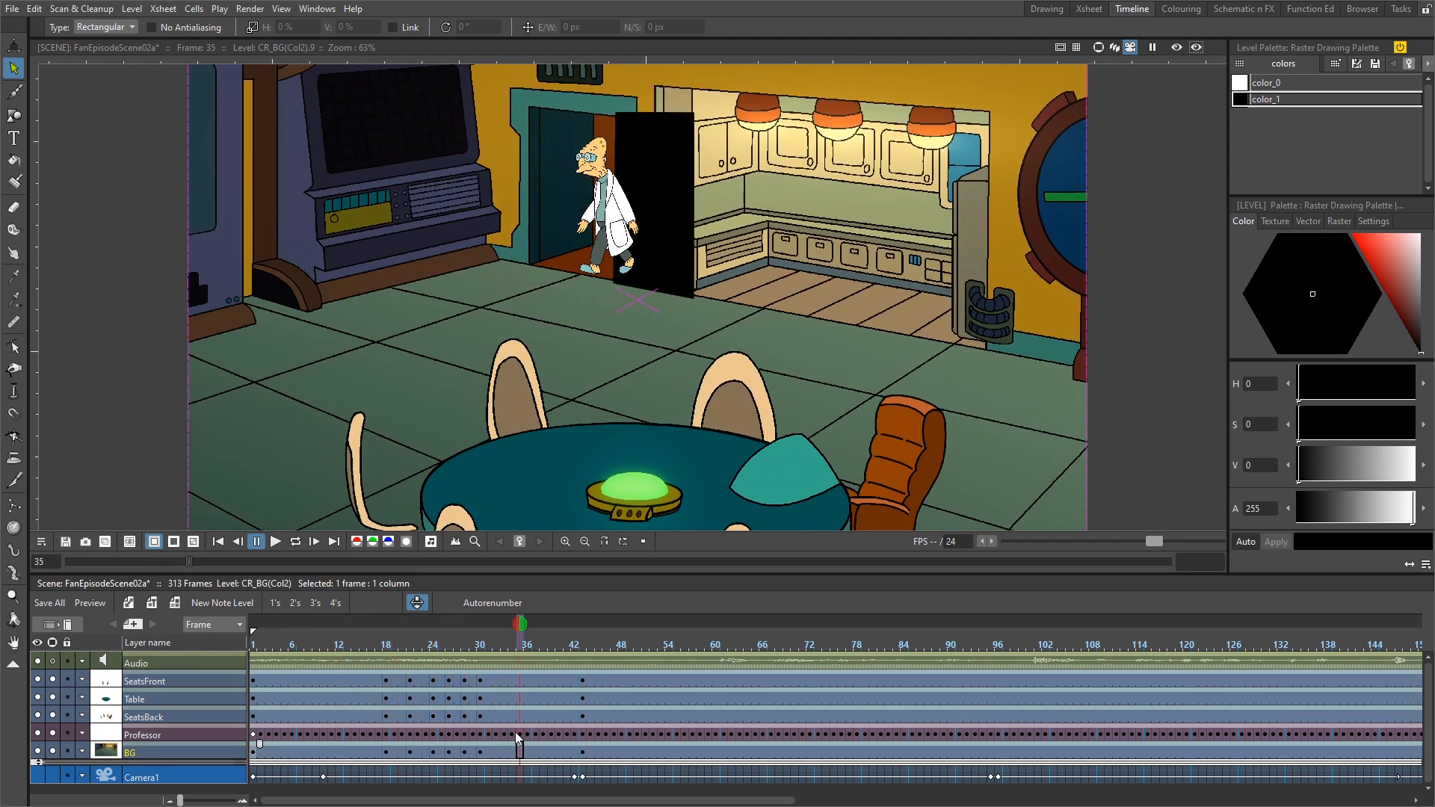
click(519, 734)
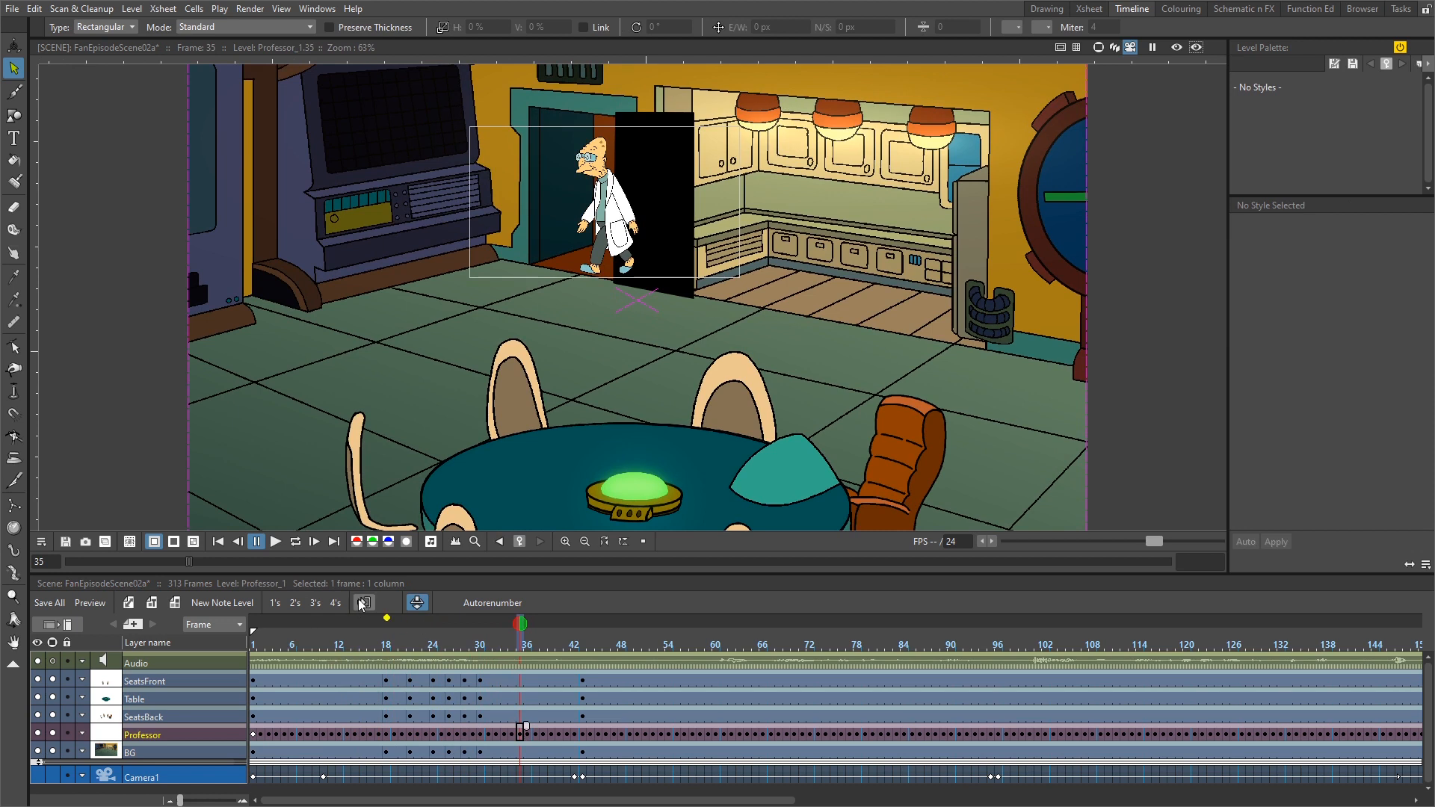
click(362, 602)
scroll(845, 308, down, 2)
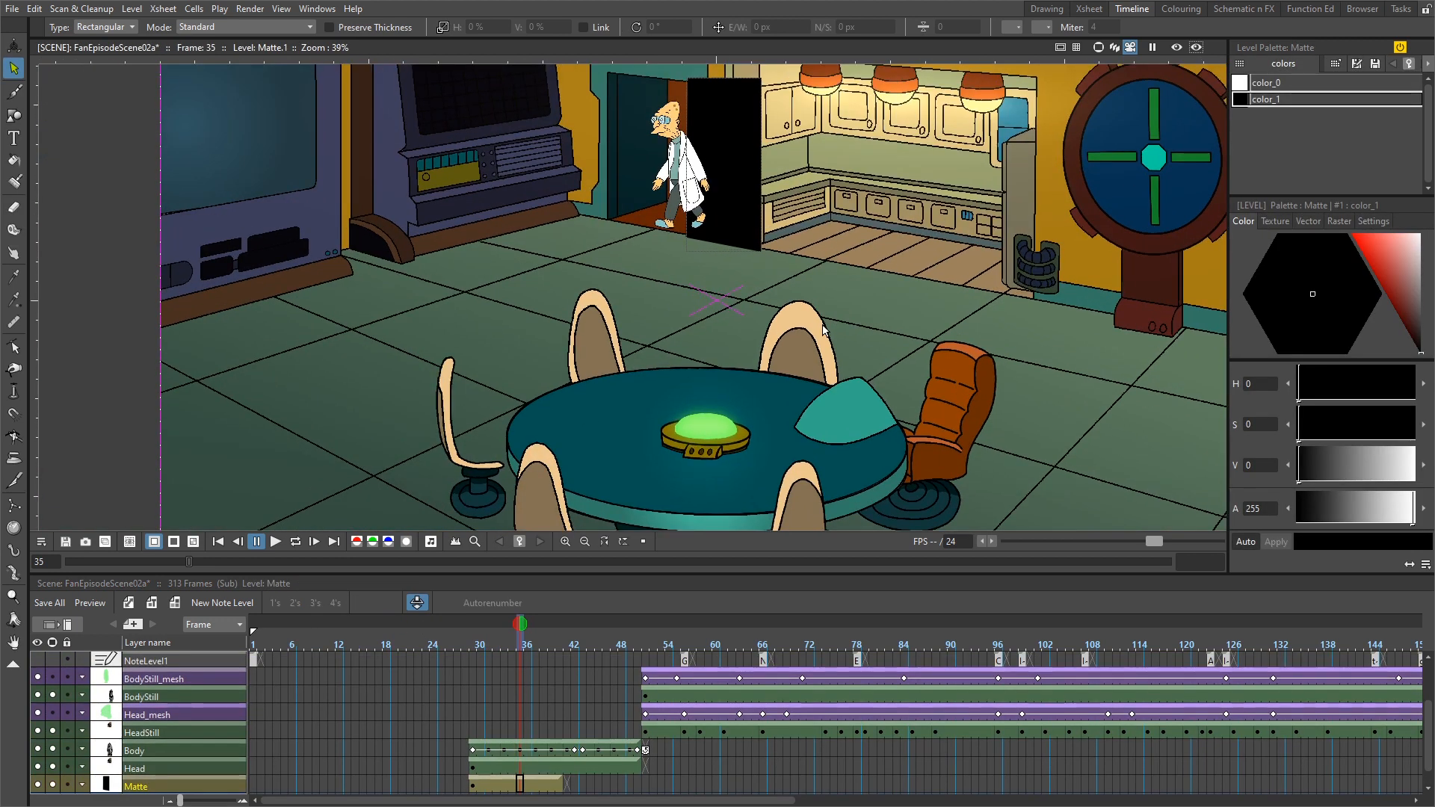
Step: Review the Professor's walk-in from frame 29, past the end of the matte and the close-up cut, to frame 51
click(474, 646)
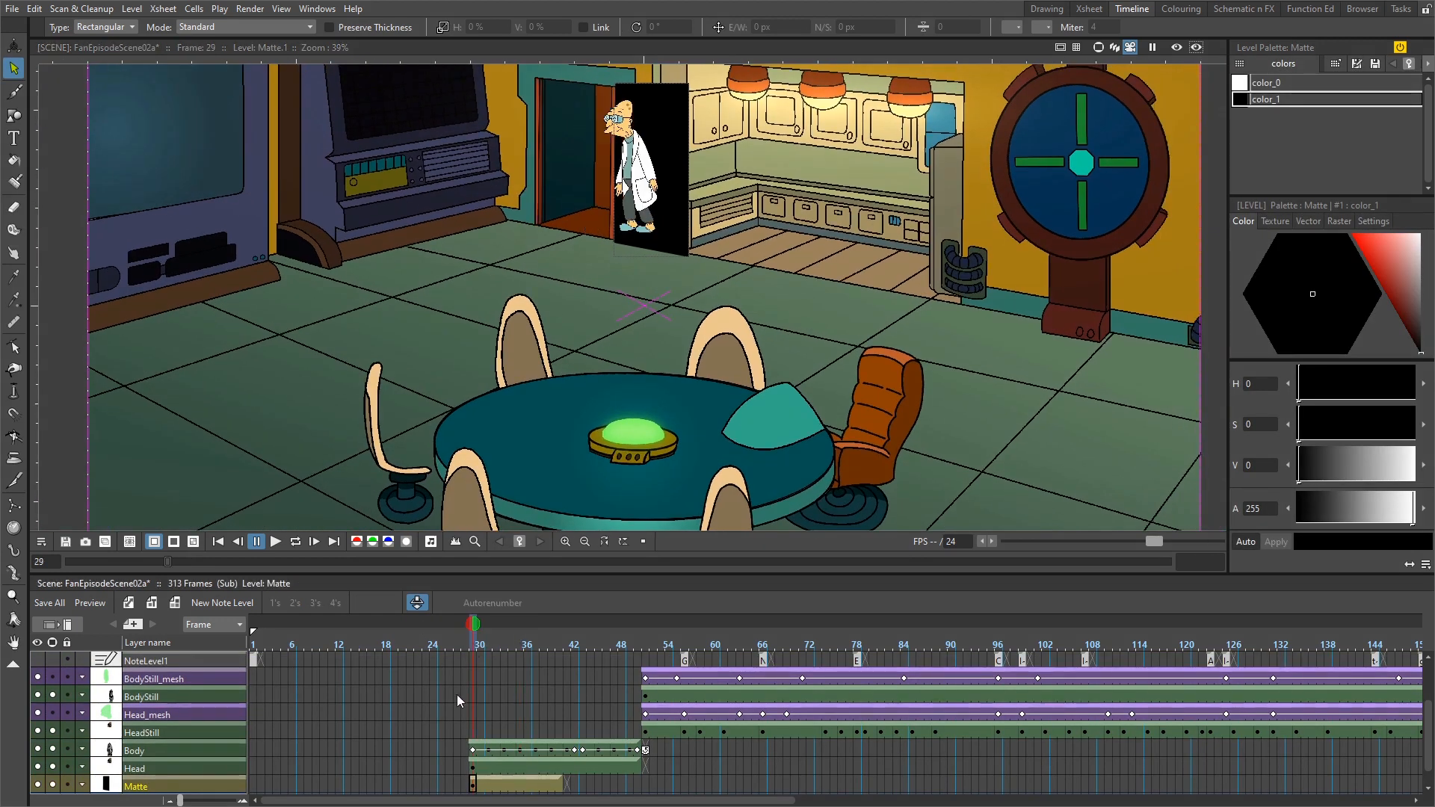
click(489, 644)
drag(498, 645, 575, 646)
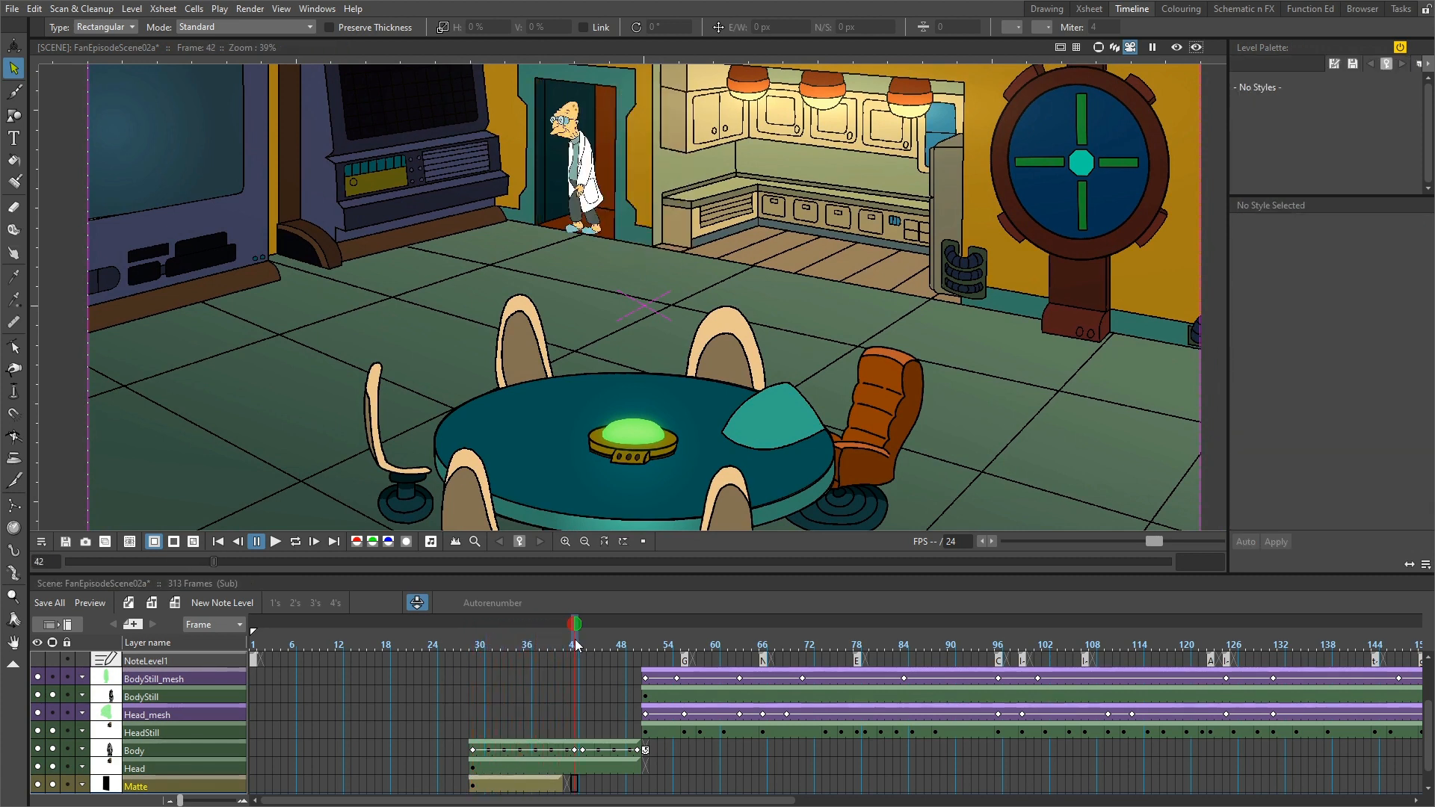
drag(577, 645, 582, 646)
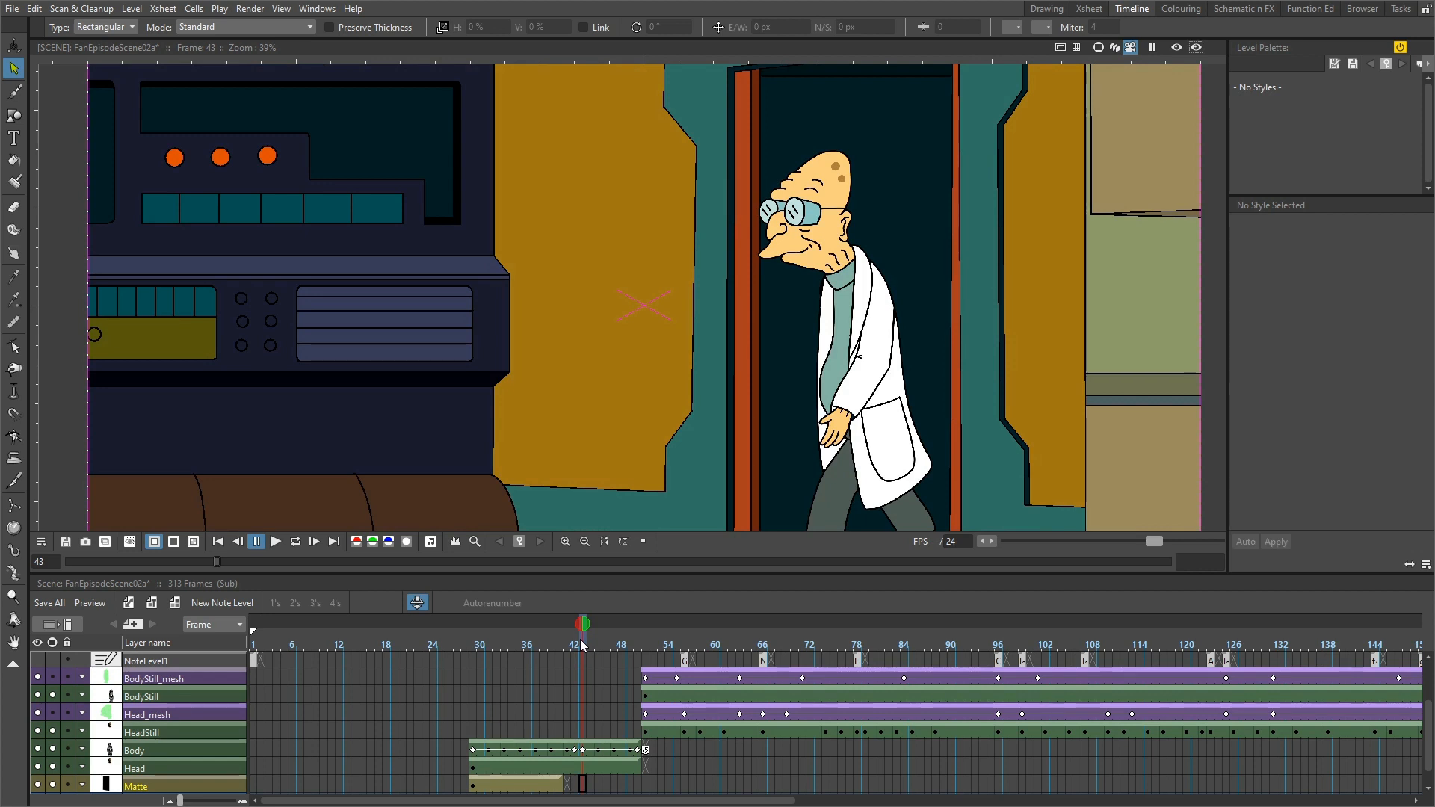
drag(582, 646, 643, 650)
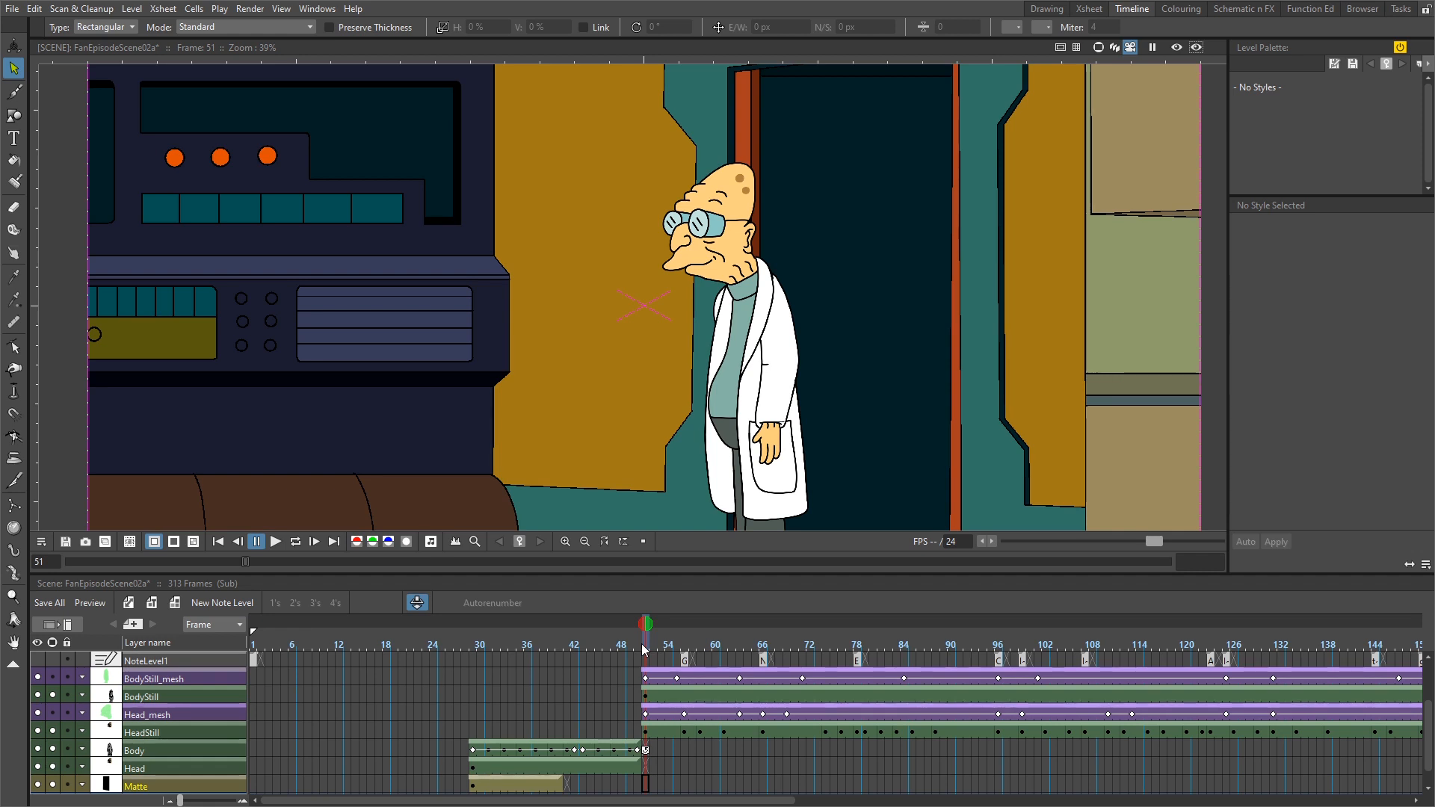
Step: Enlarge the timeline's frames and scrub through the Professor's talking animation from frame 51 to frame 89
click(243, 801)
click(243, 801)
click(243, 801)
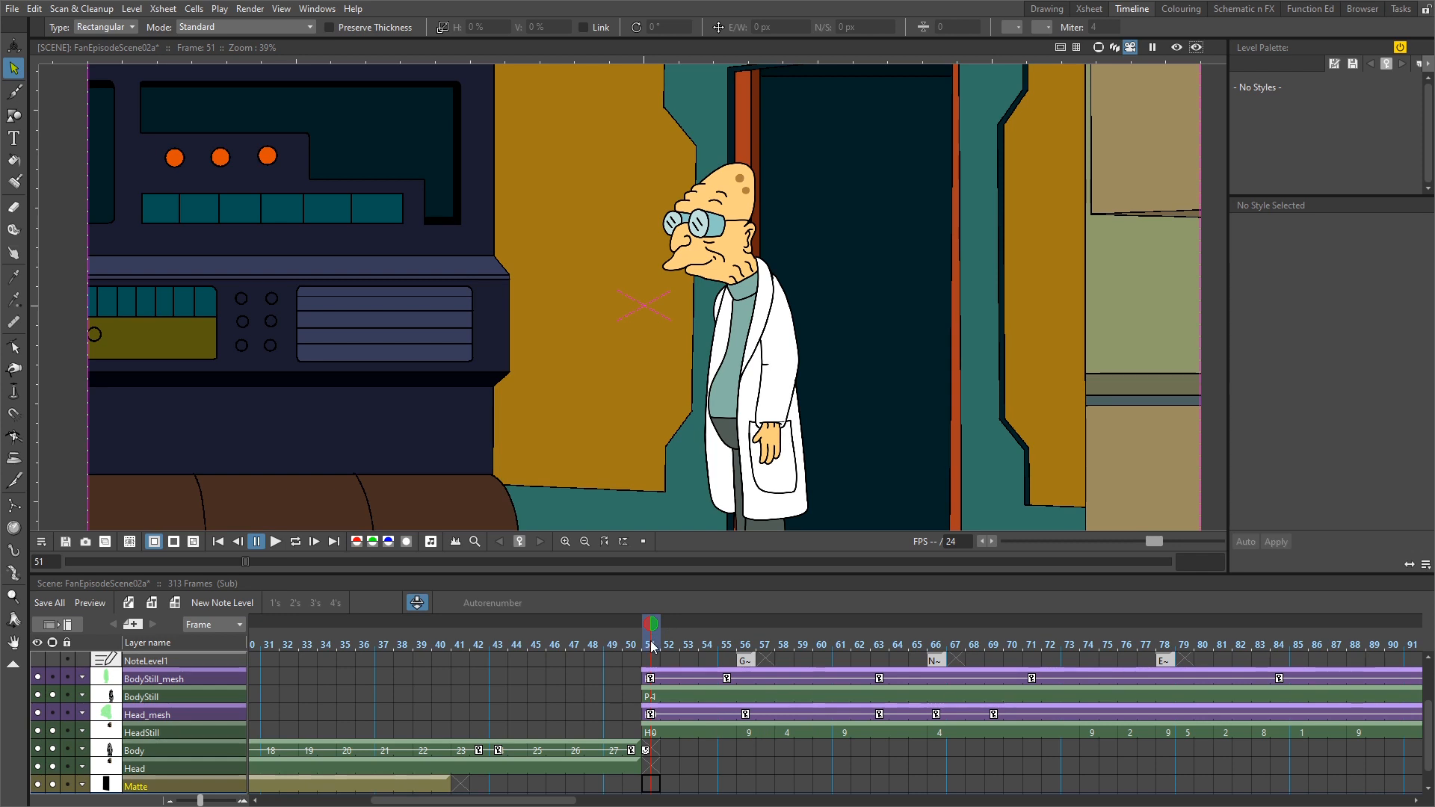
drag(660, 647, 1368, 617)
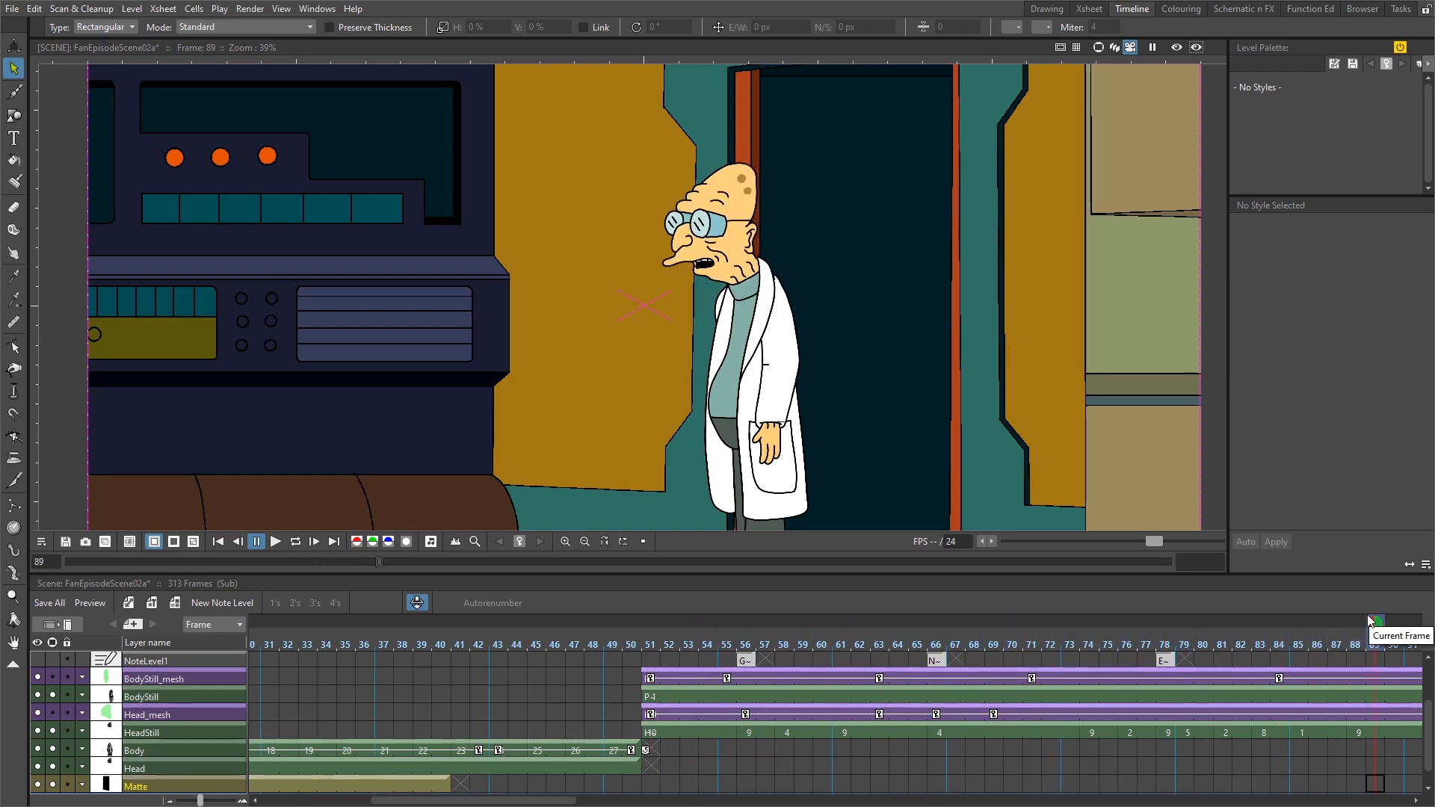
Step: Return from the Professor sub-scene to the main scene, fit the view to the window and select the BG layer's frame 1
click(218, 541)
right_click(1019, 374)
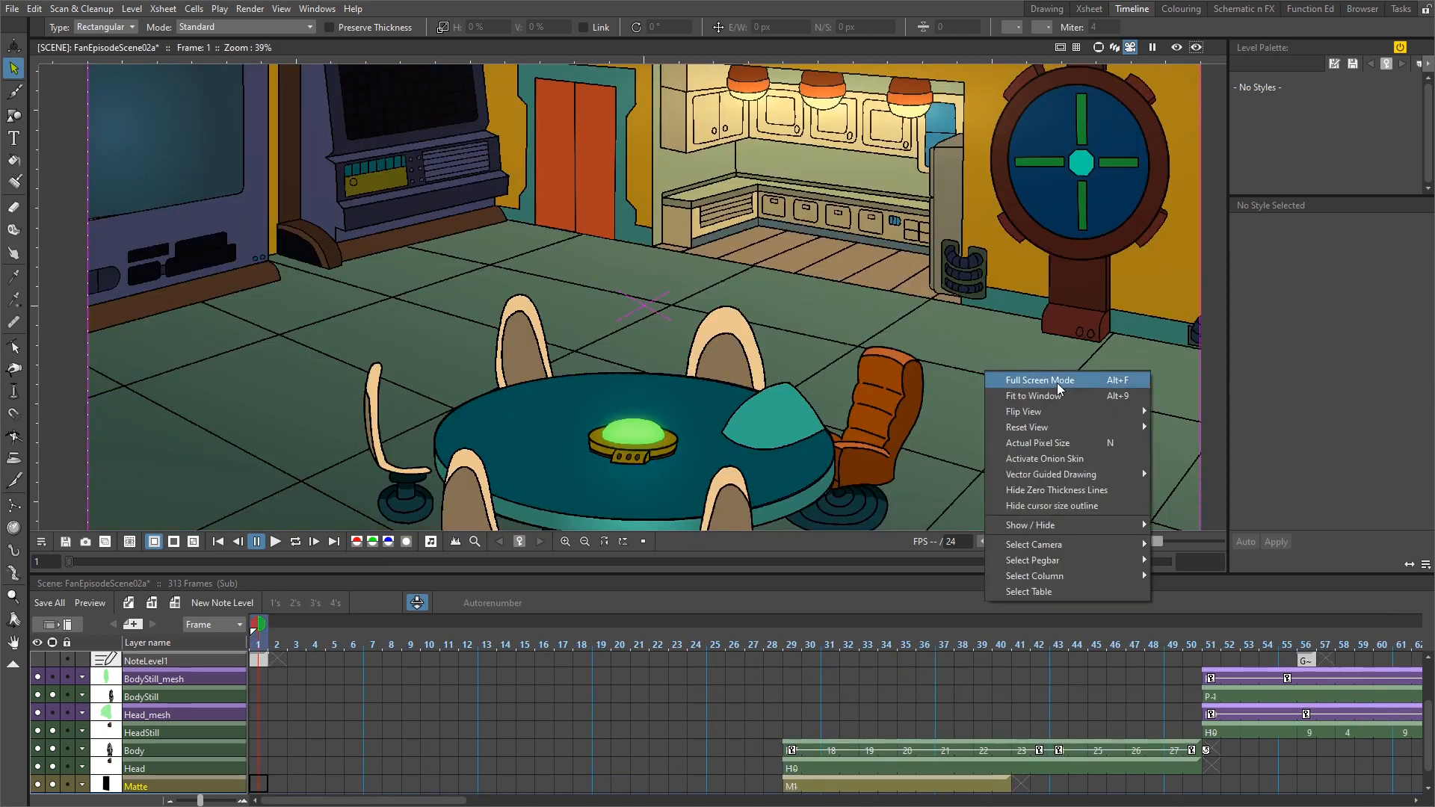
click(1034, 395)
click(384, 603)
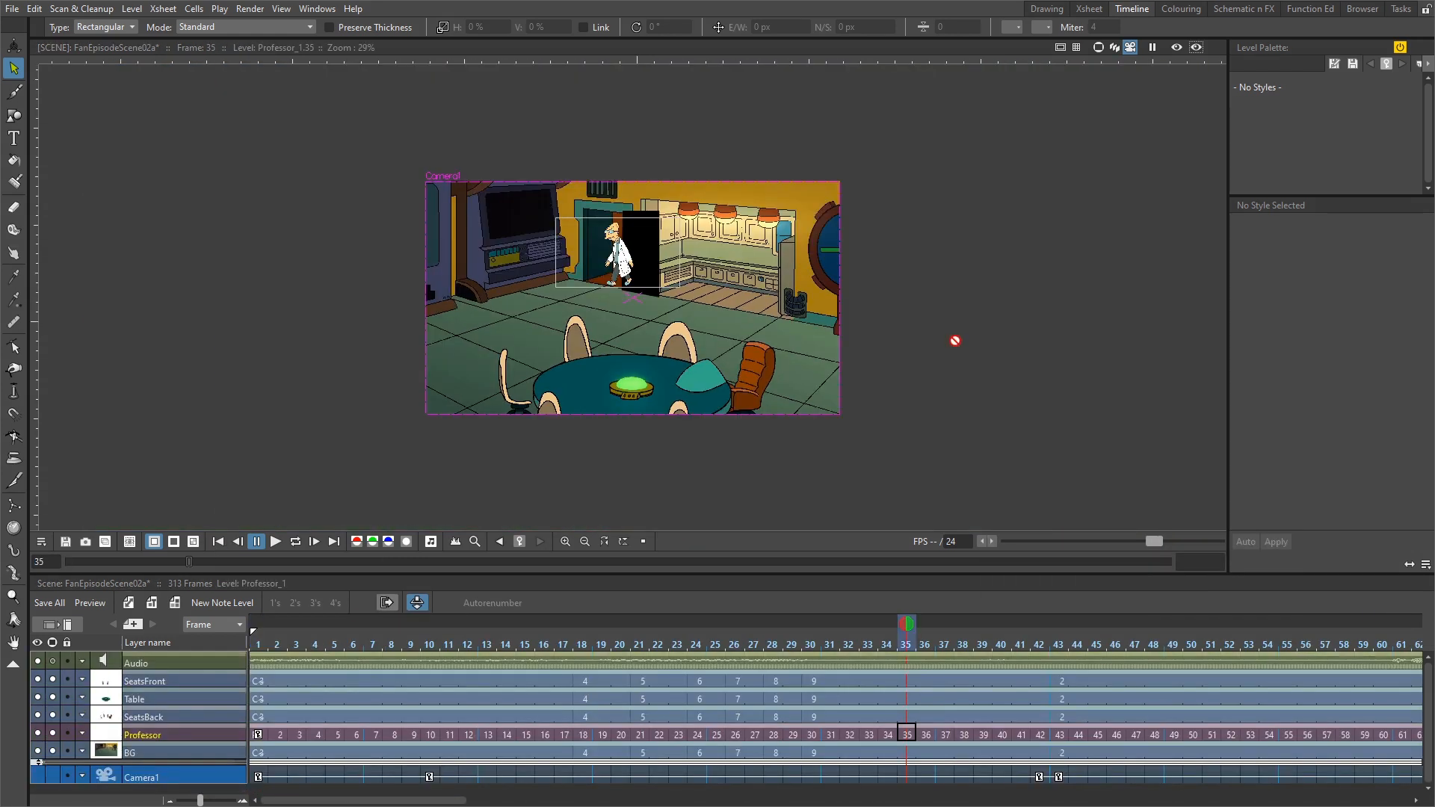
right_click(963, 352)
click(994, 379)
click(258, 753)
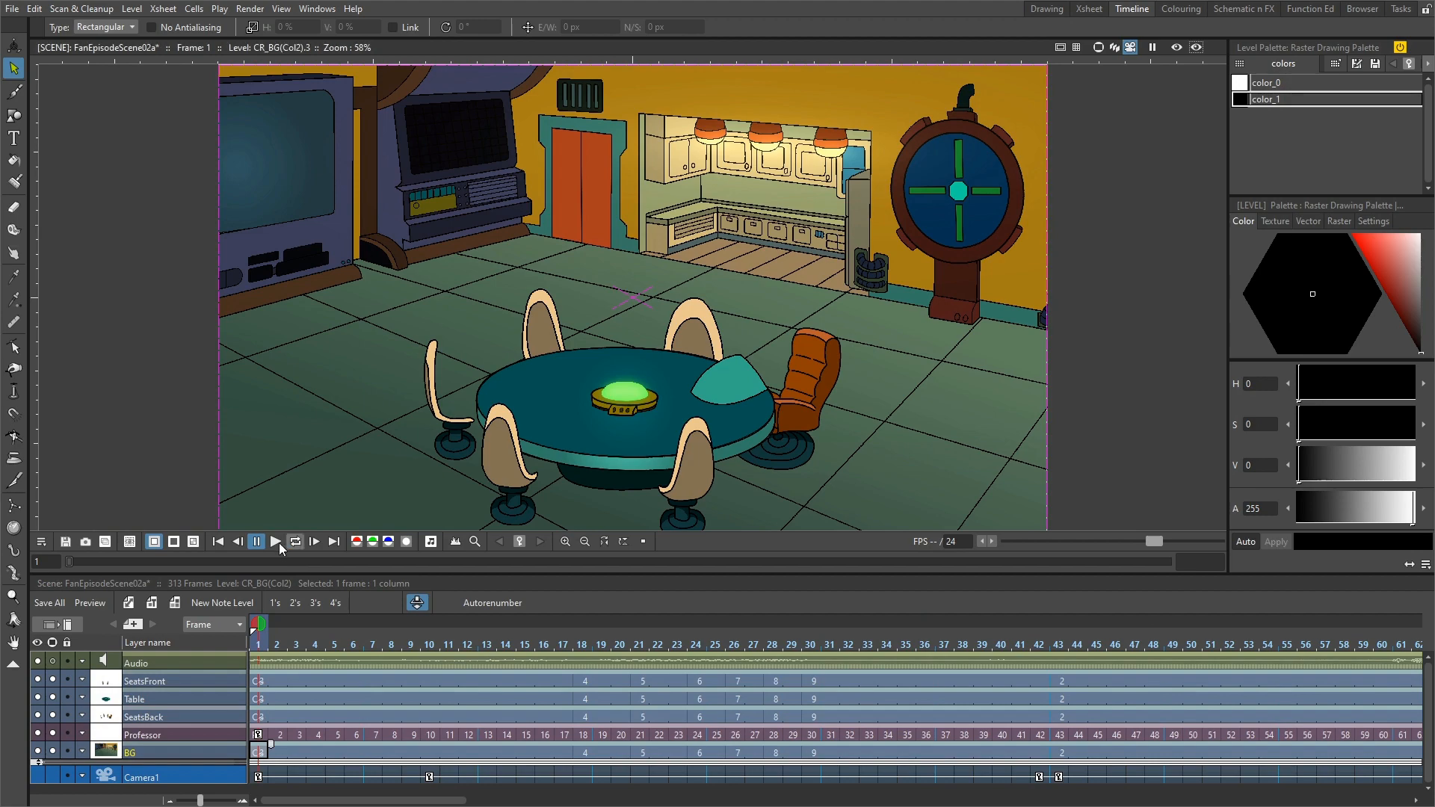